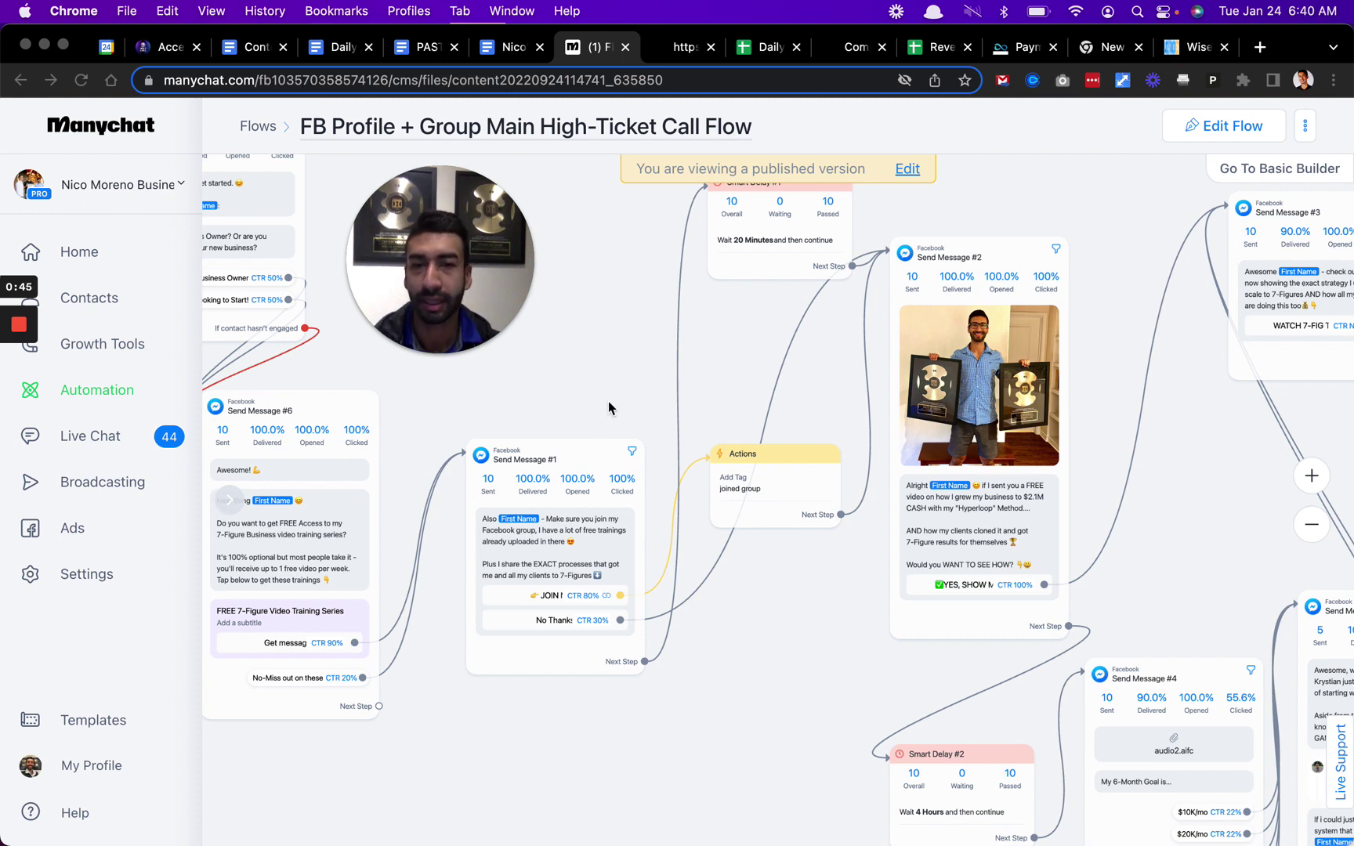
# Zoom out and pan the canvas to fit the Starting Step through the testimonial messages.
pyautogui.scroll(-2, 613, 371)
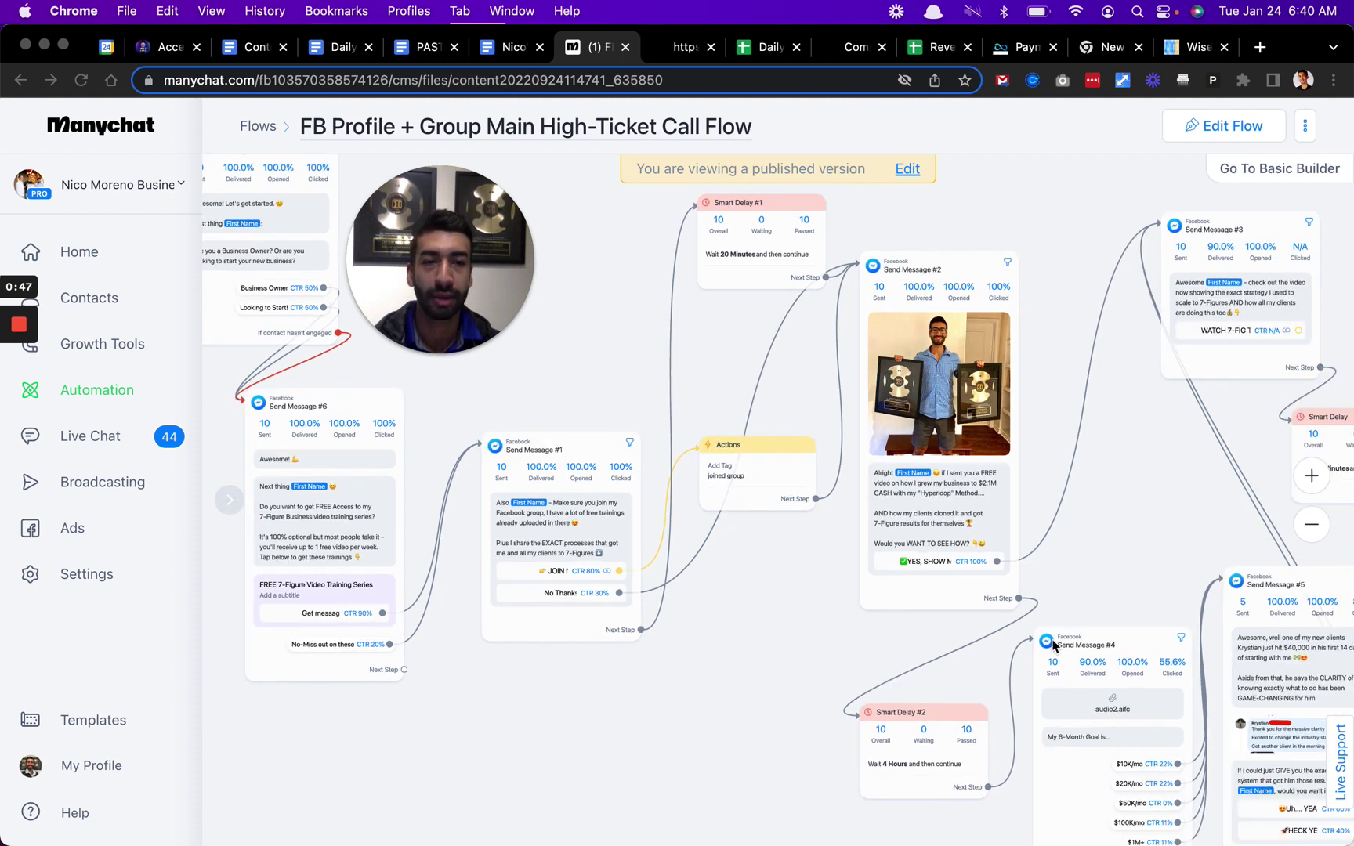
pyautogui.scroll(-3, 1054, 644)
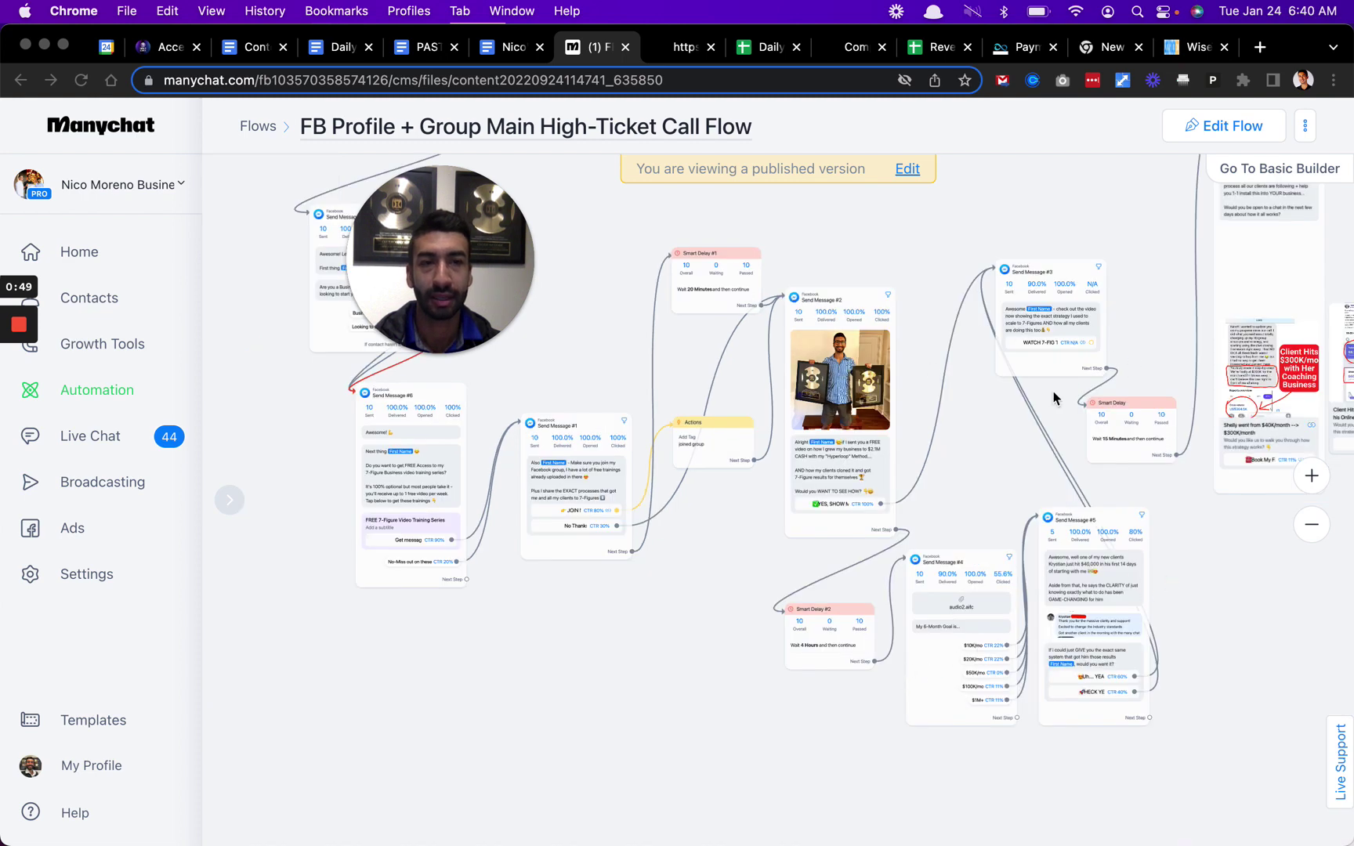
pyautogui.scroll(5, 831, 370)
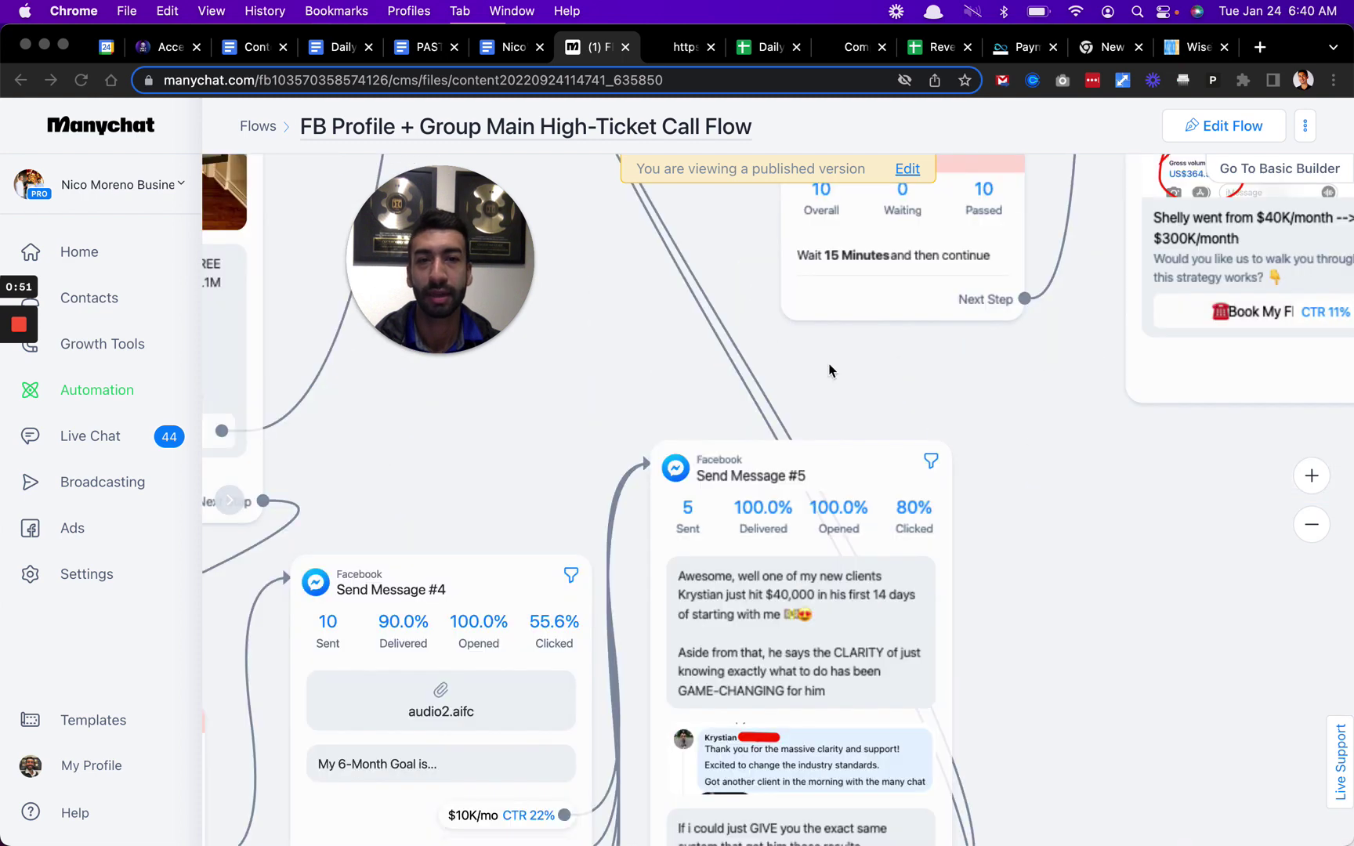
pyautogui.scroll(2, 674, 371)
pyautogui.scroll(-5, 677, 371)
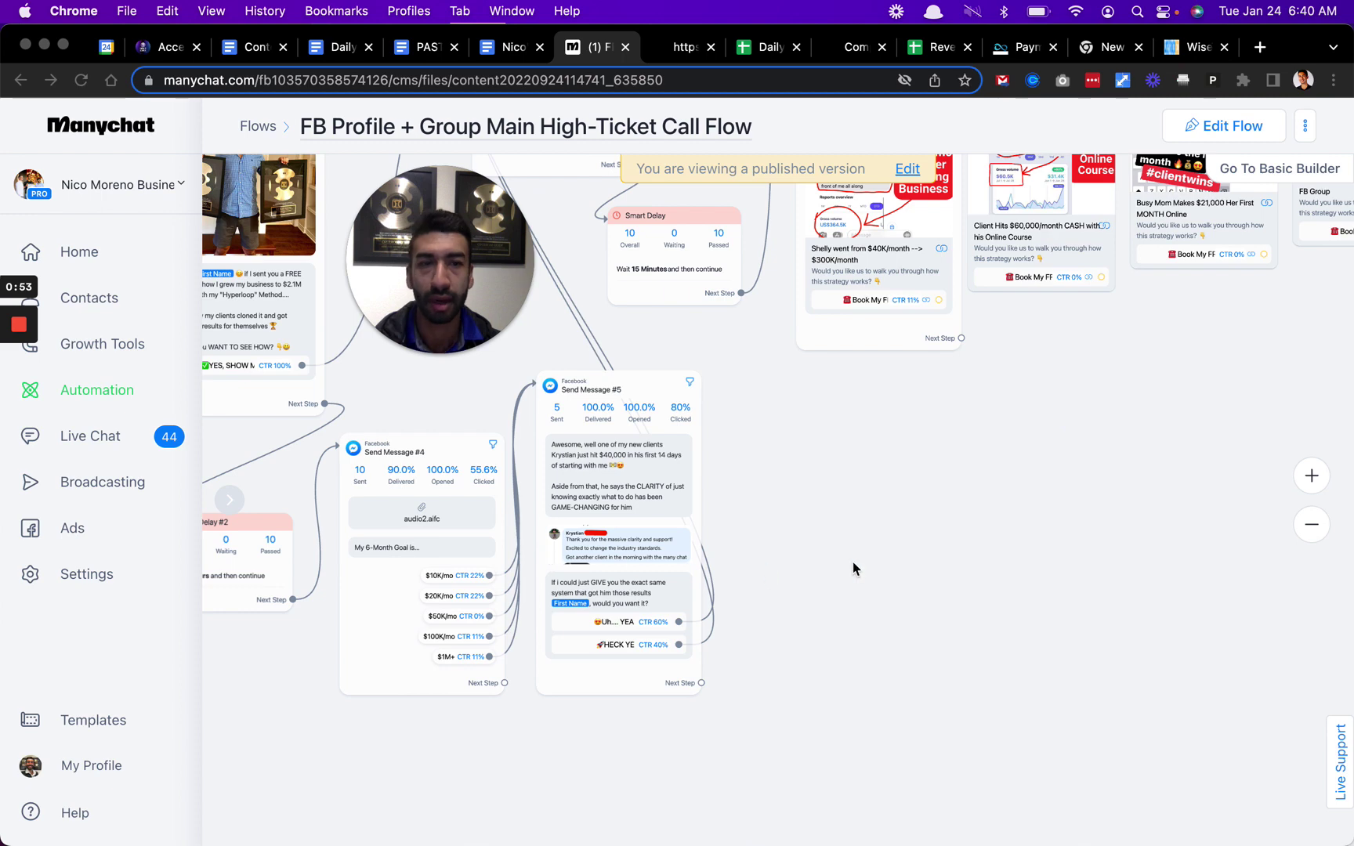
pyautogui.scroll(-3, 862, 474)
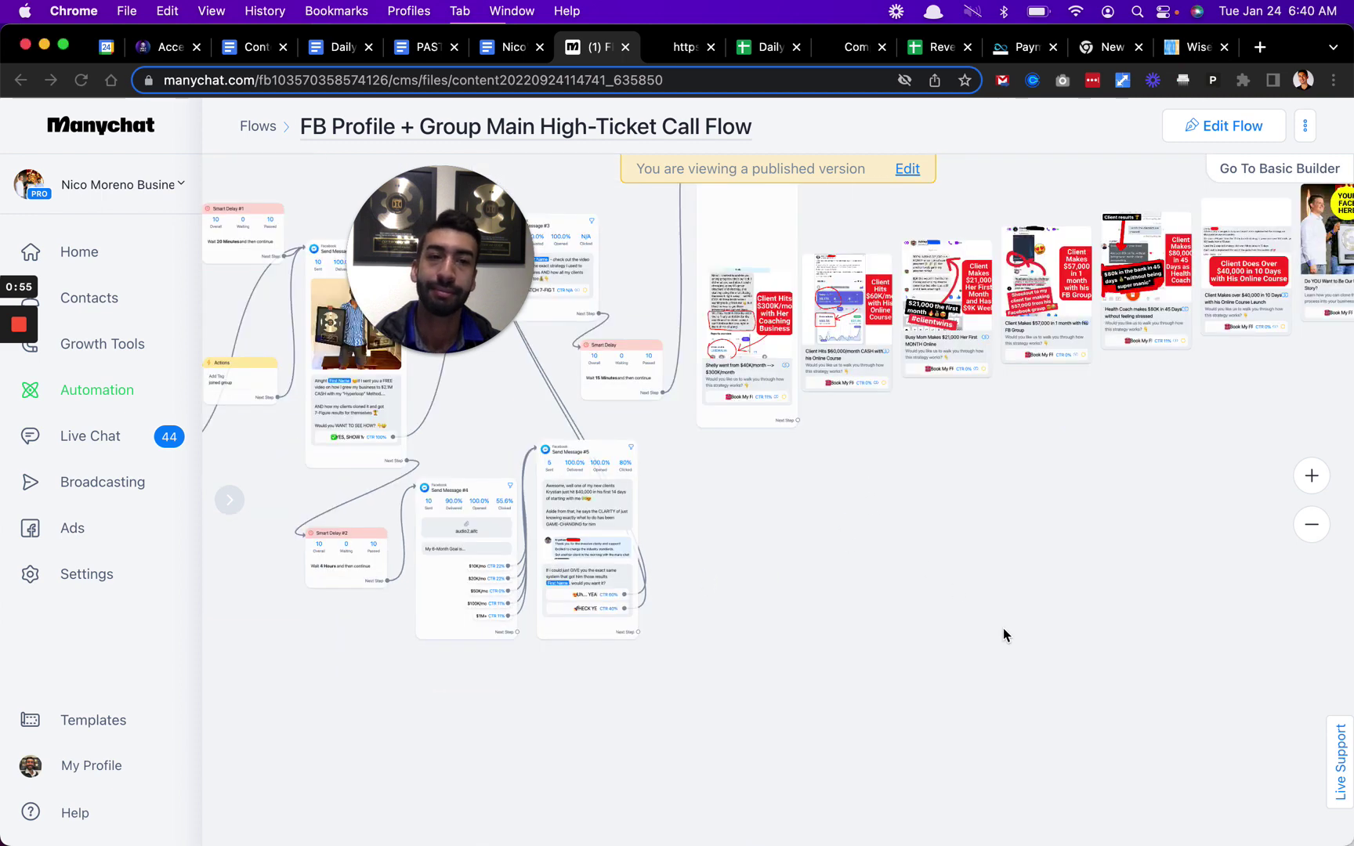
pyautogui.moveTo(874, 536); pyautogui.dragTo(1188, 648)
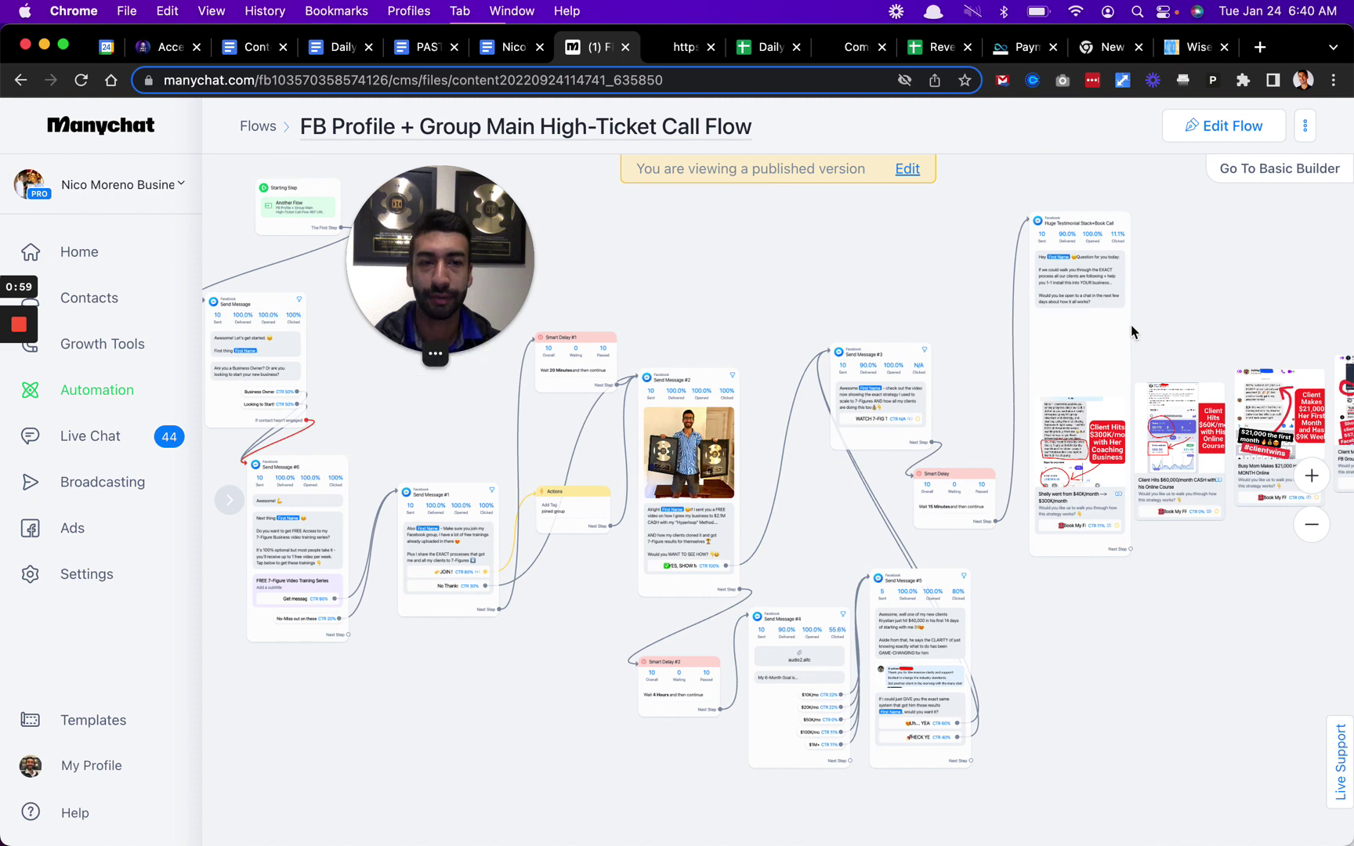
pyautogui.moveTo(738, 239); pyautogui.dragTo(1063, 357)
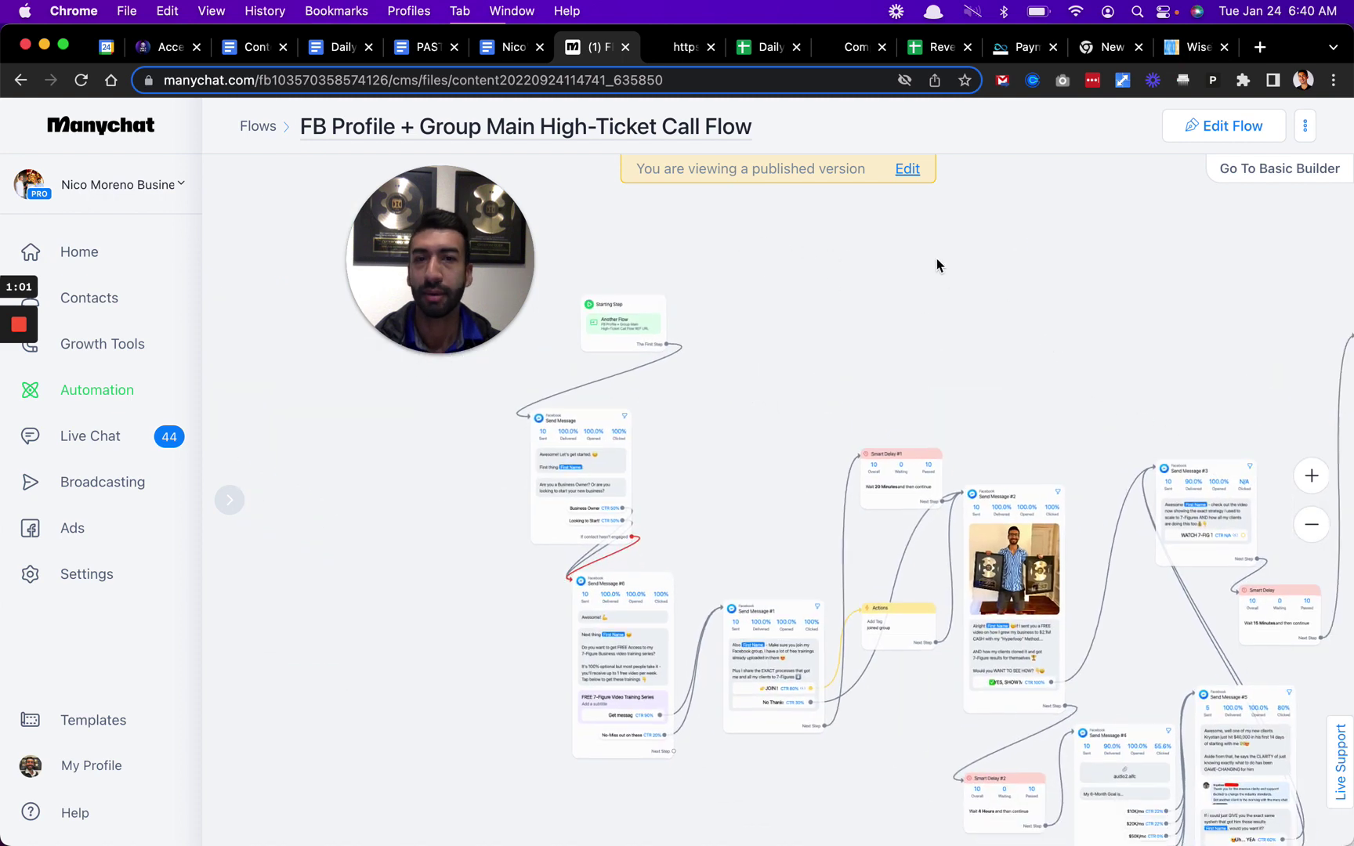
pyautogui.hscroll(5, 937, 264)
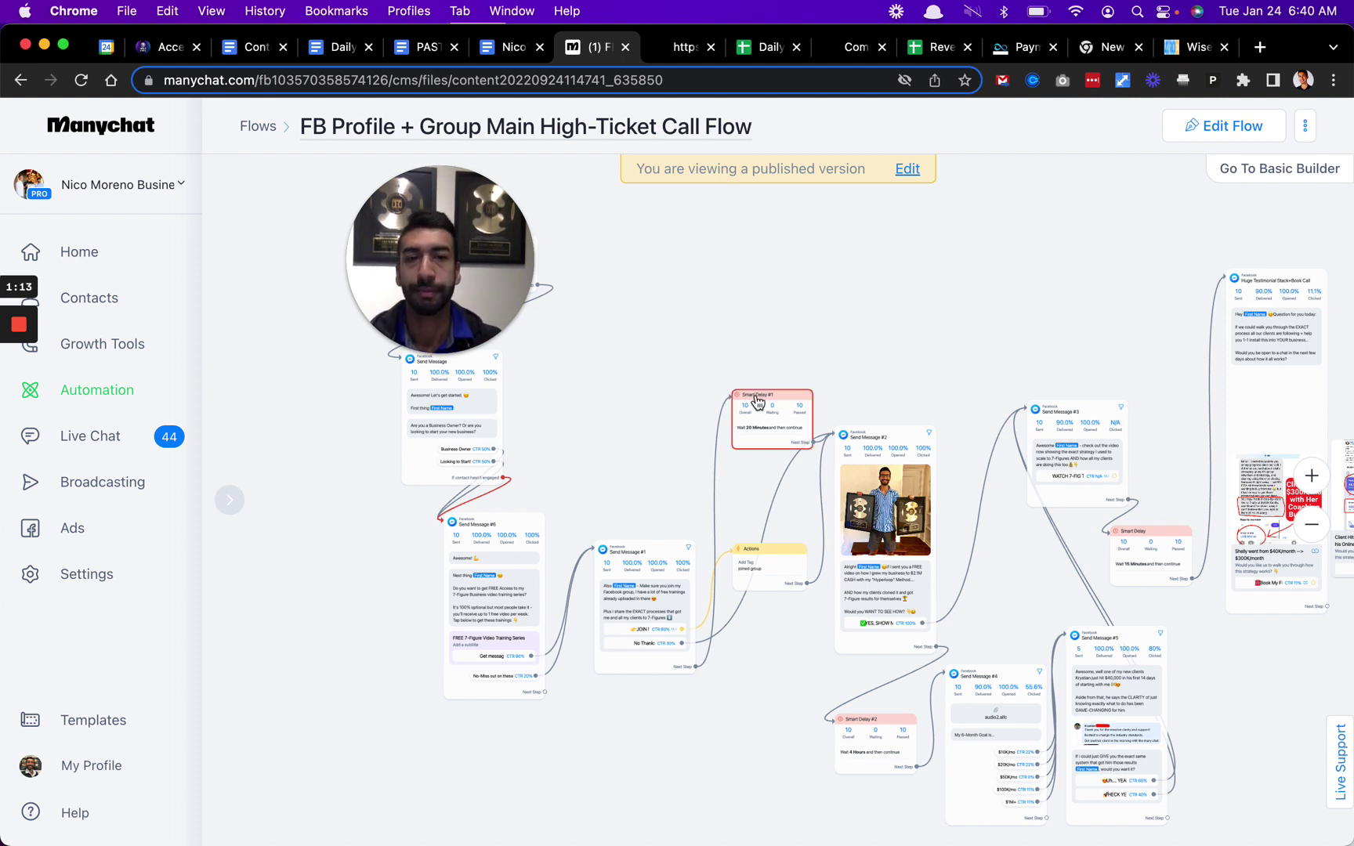
pyautogui.moveTo(490, 260); pyautogui.dragTo(1073, 221)
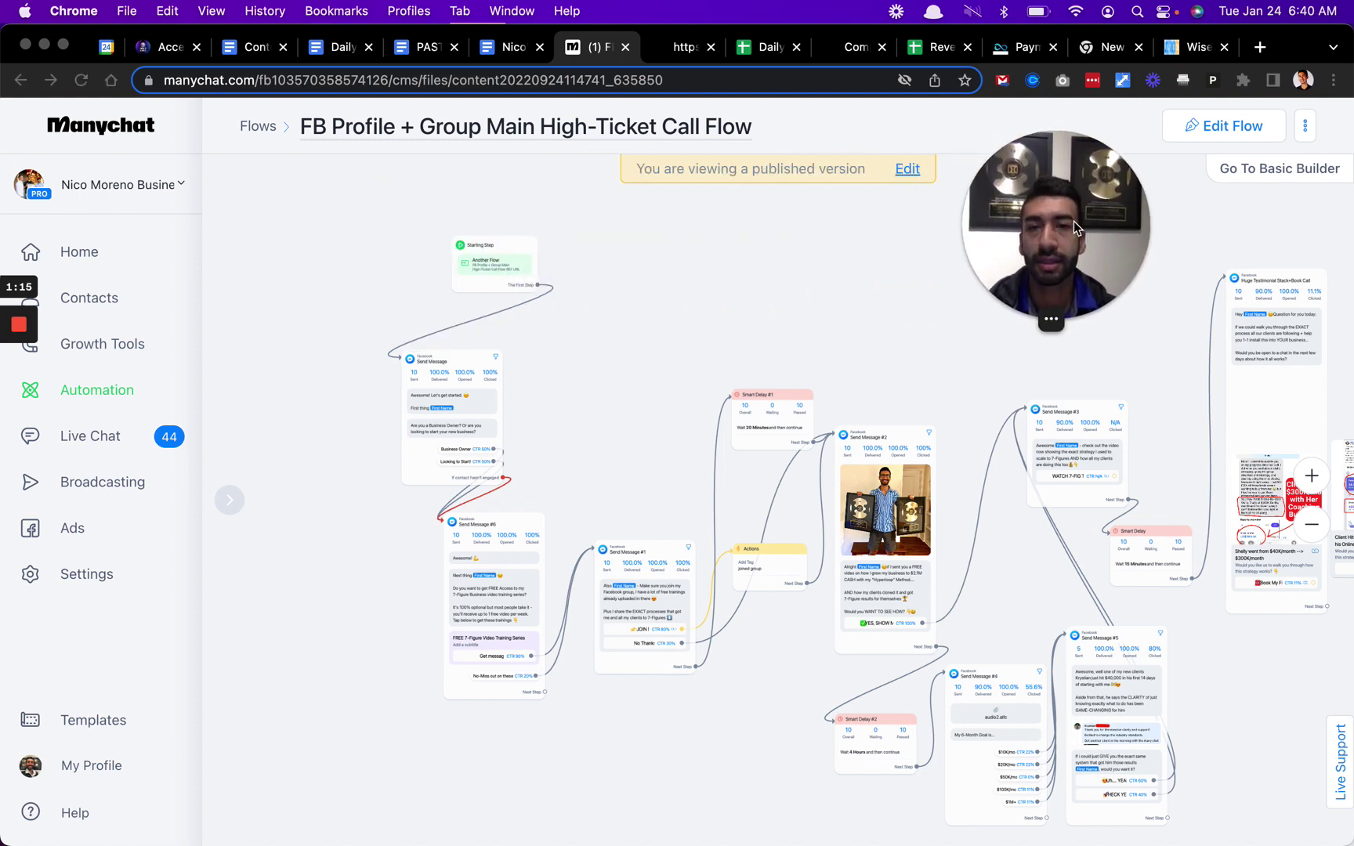
pyautogui.scroll(3, 584, 351)
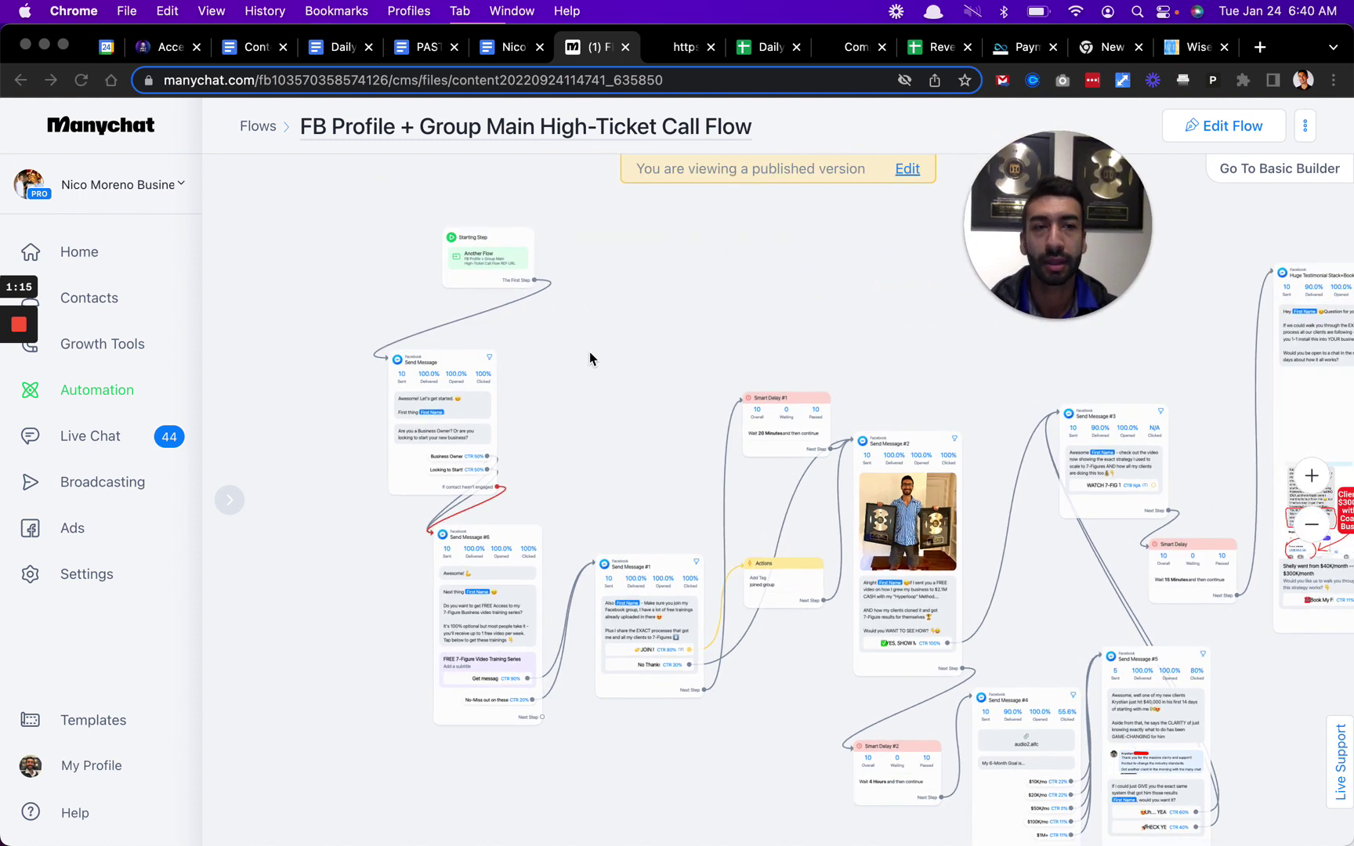
pyautogui.scroll(-5, 589, 355)
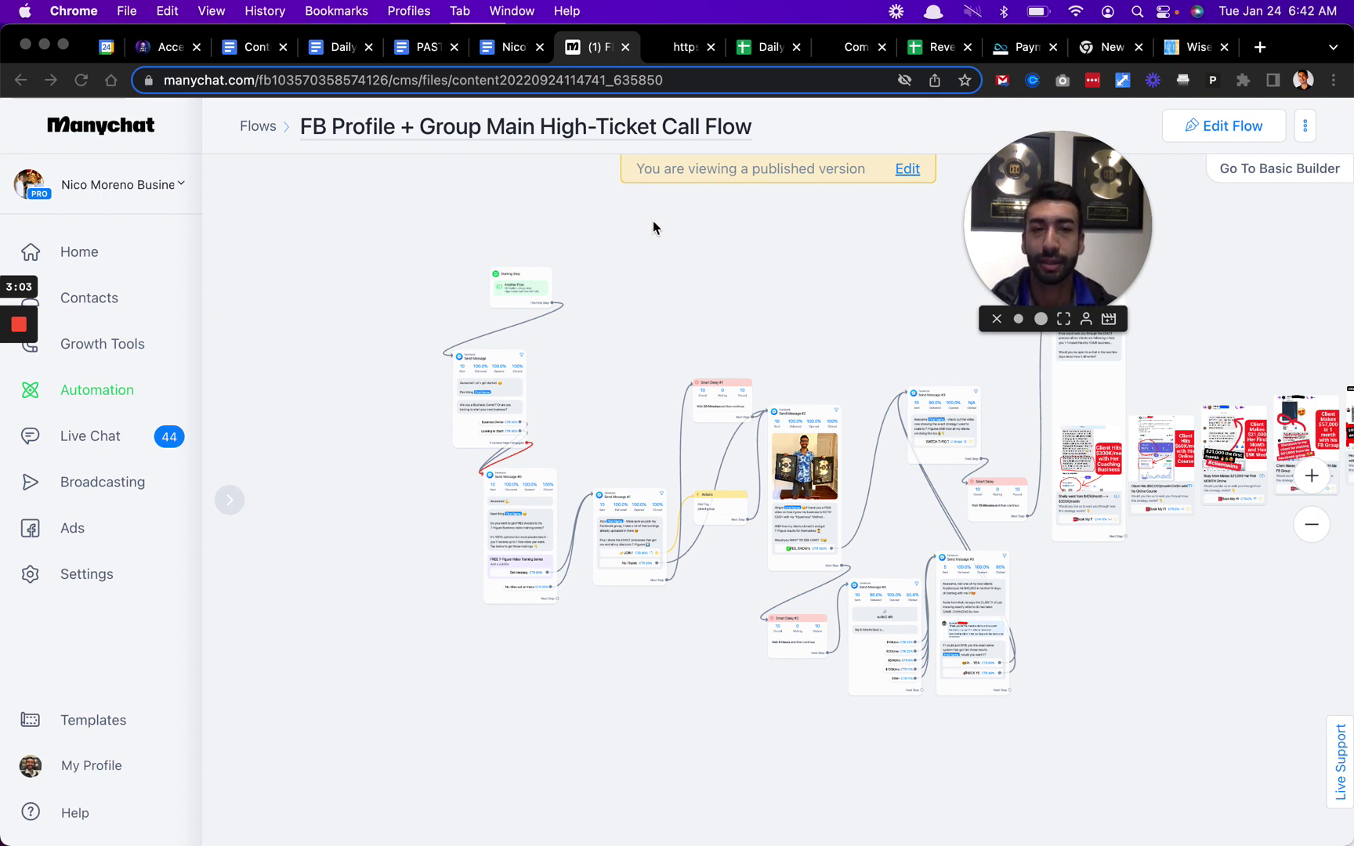
# Zoom and pan right from Send Message #1 across smart delays and tag actions to the testimonials.
pyautogui.scroll(5, 705, 267)
pyautogui.scroll(-3, 840, 321)
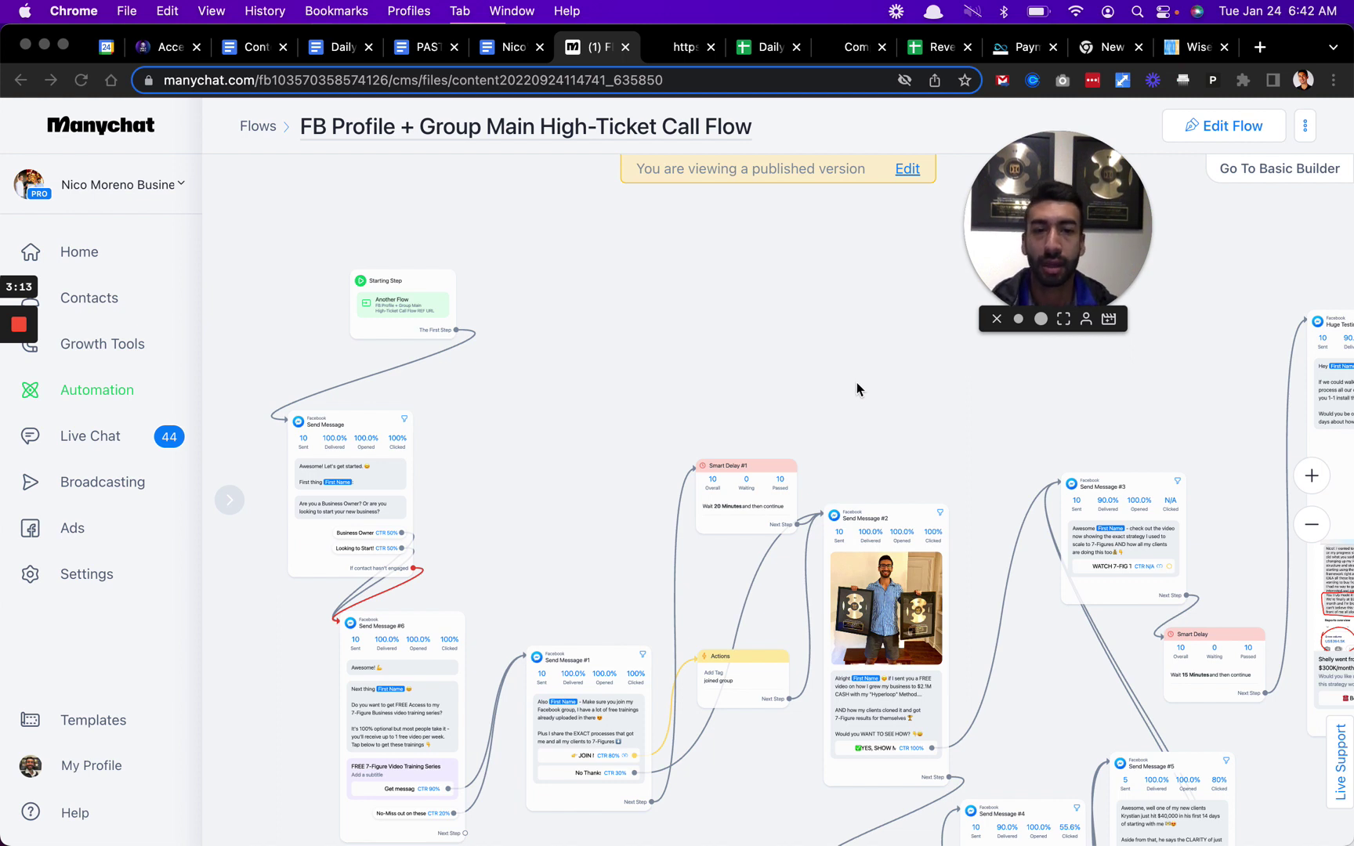
pyautogui.scroll(-1, 892, 460)
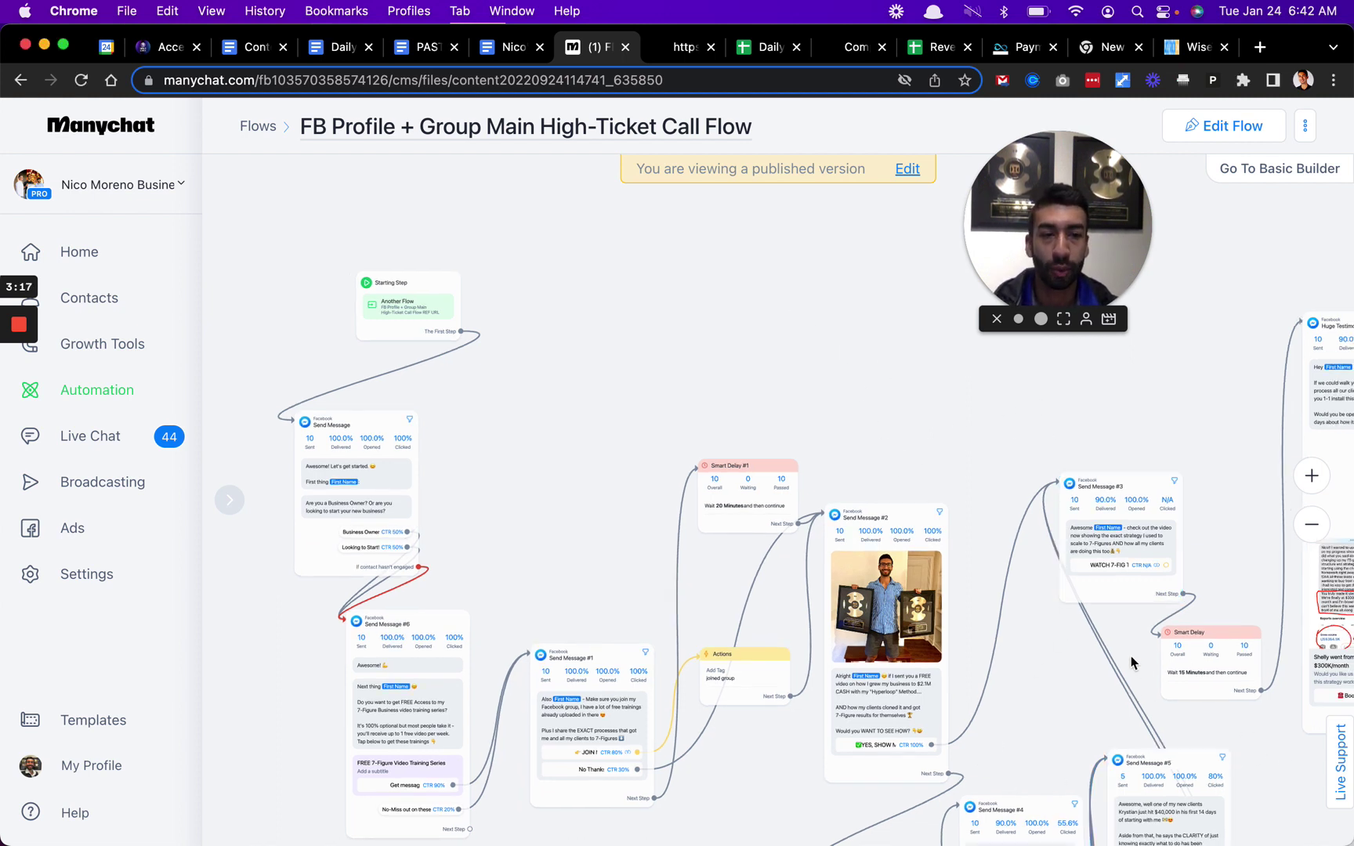
pyautogui.scroll(-5, 1131, 656)
pyautogui.hscroll(6, 1131, 656)
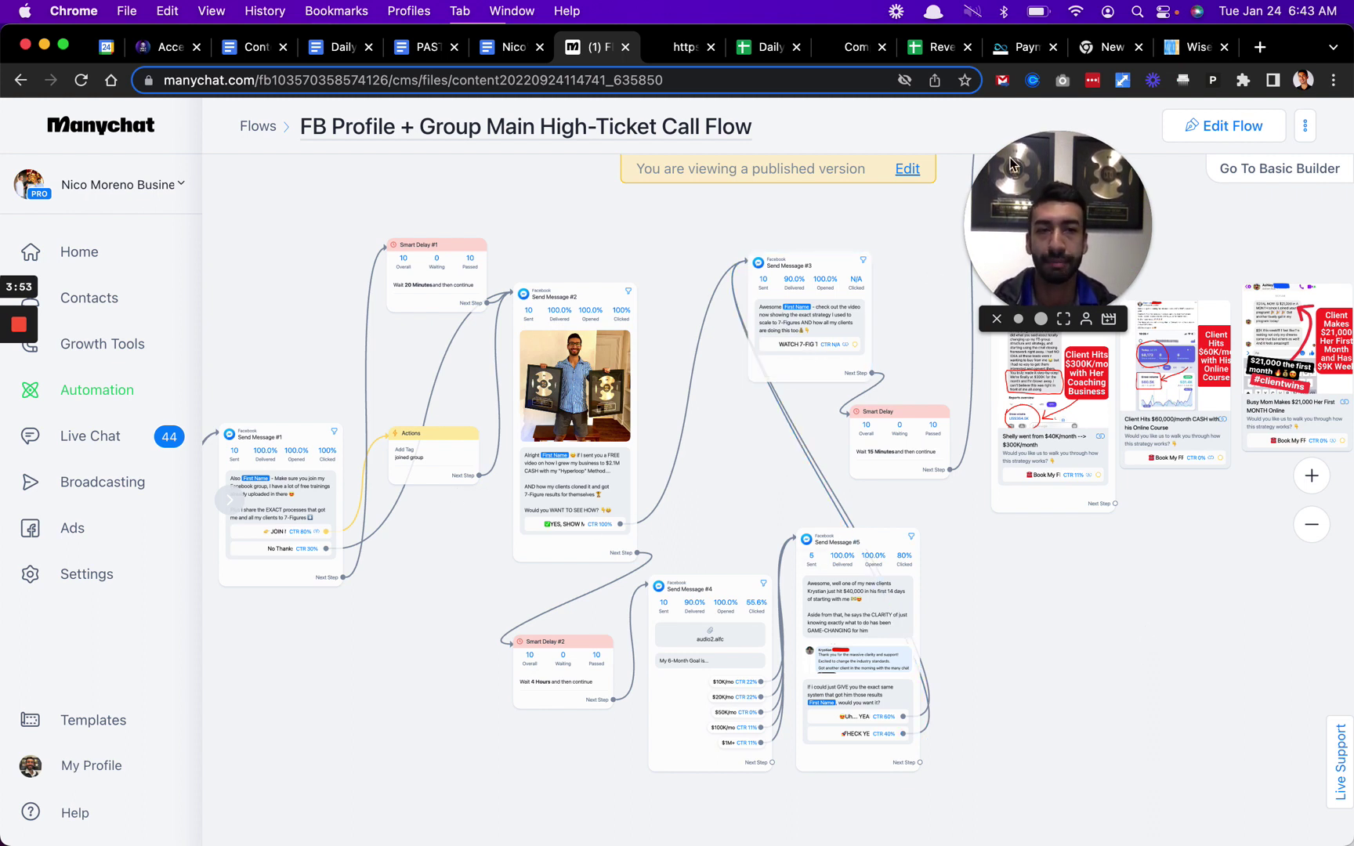
pyautogui.moveTo(1078, 217); pyautogui.dragTo(1185, 150)
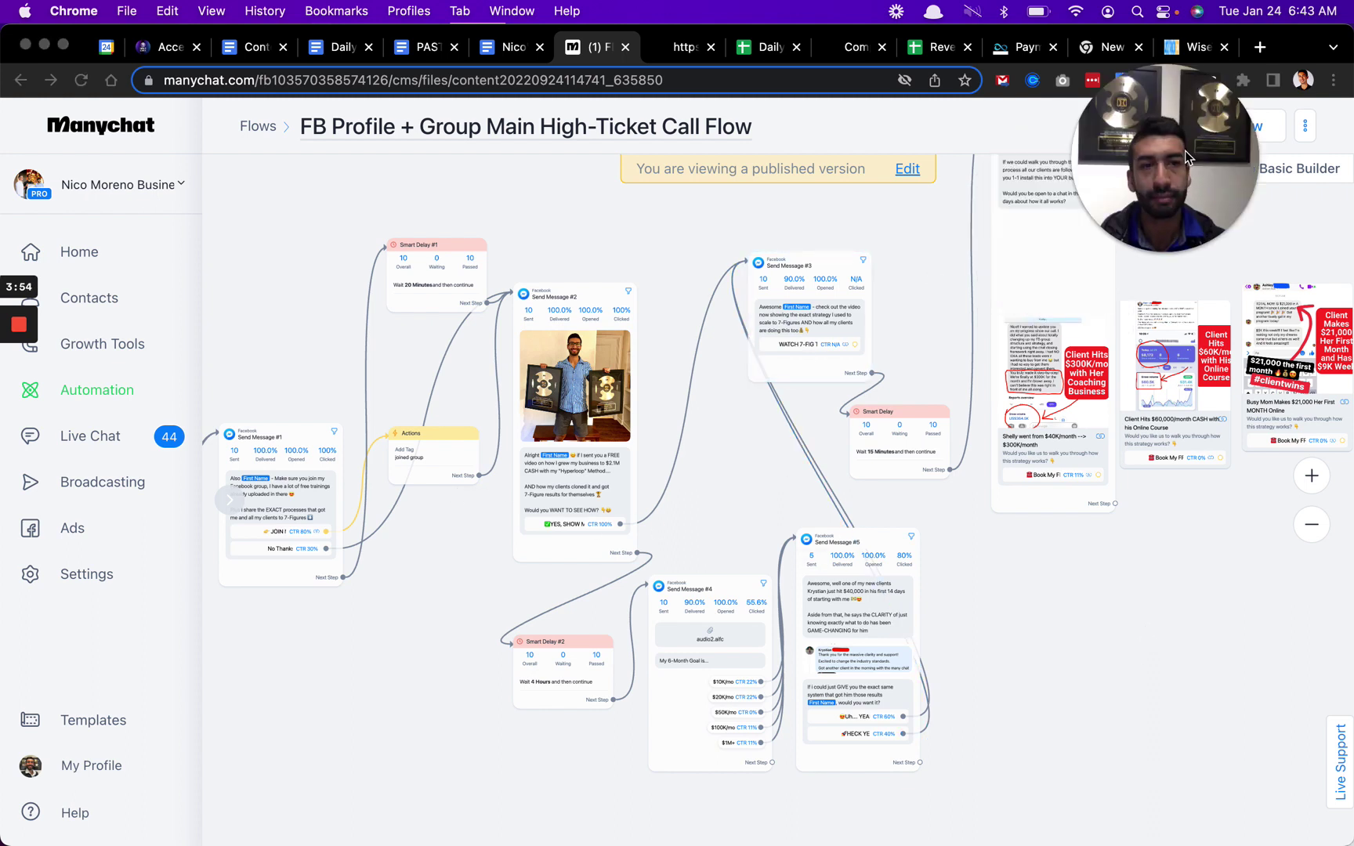
# Switch the published call flow into edit mode, then open and close its Flow details panel.
pyautogui.click(913, 174)
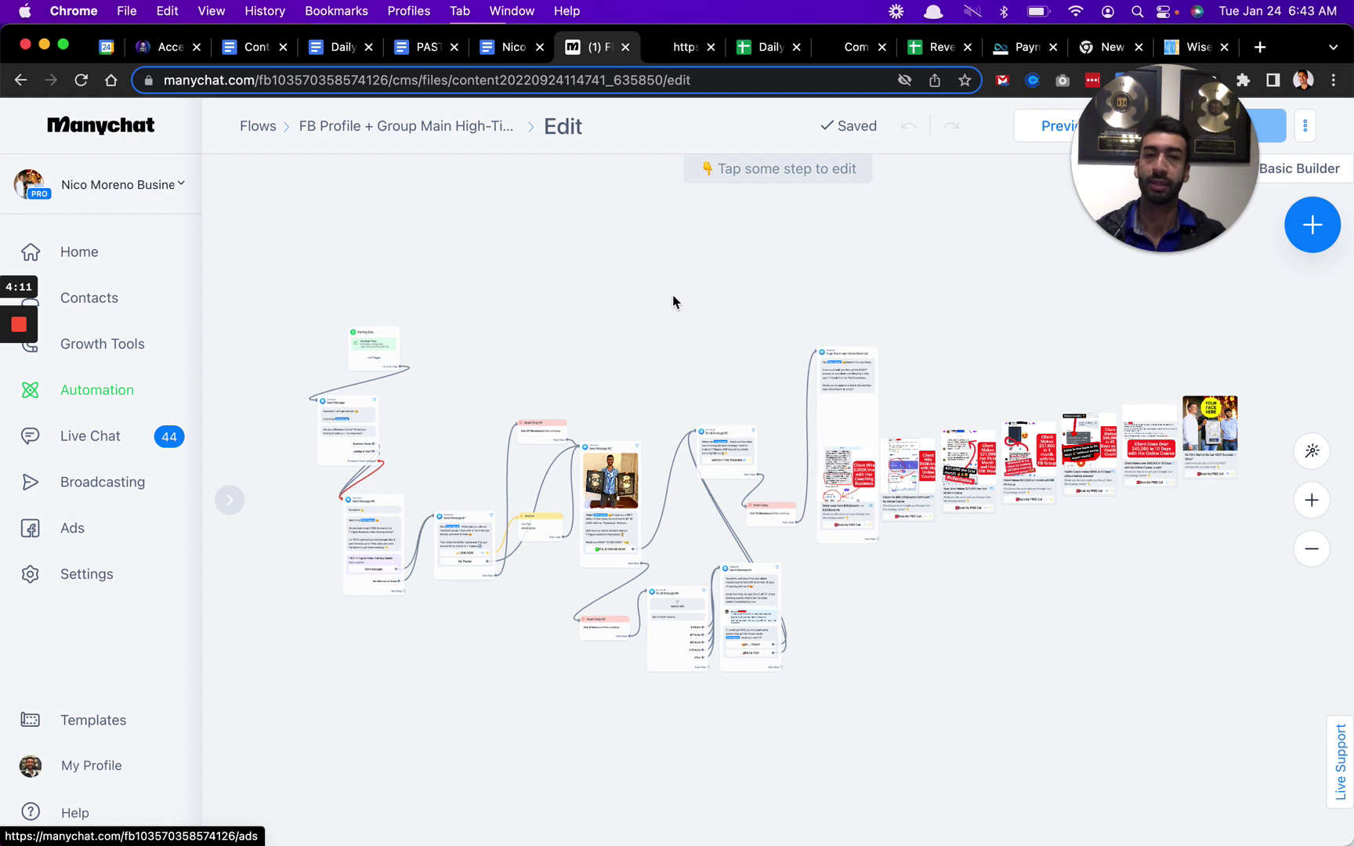
pyautogui.click(232, 506)
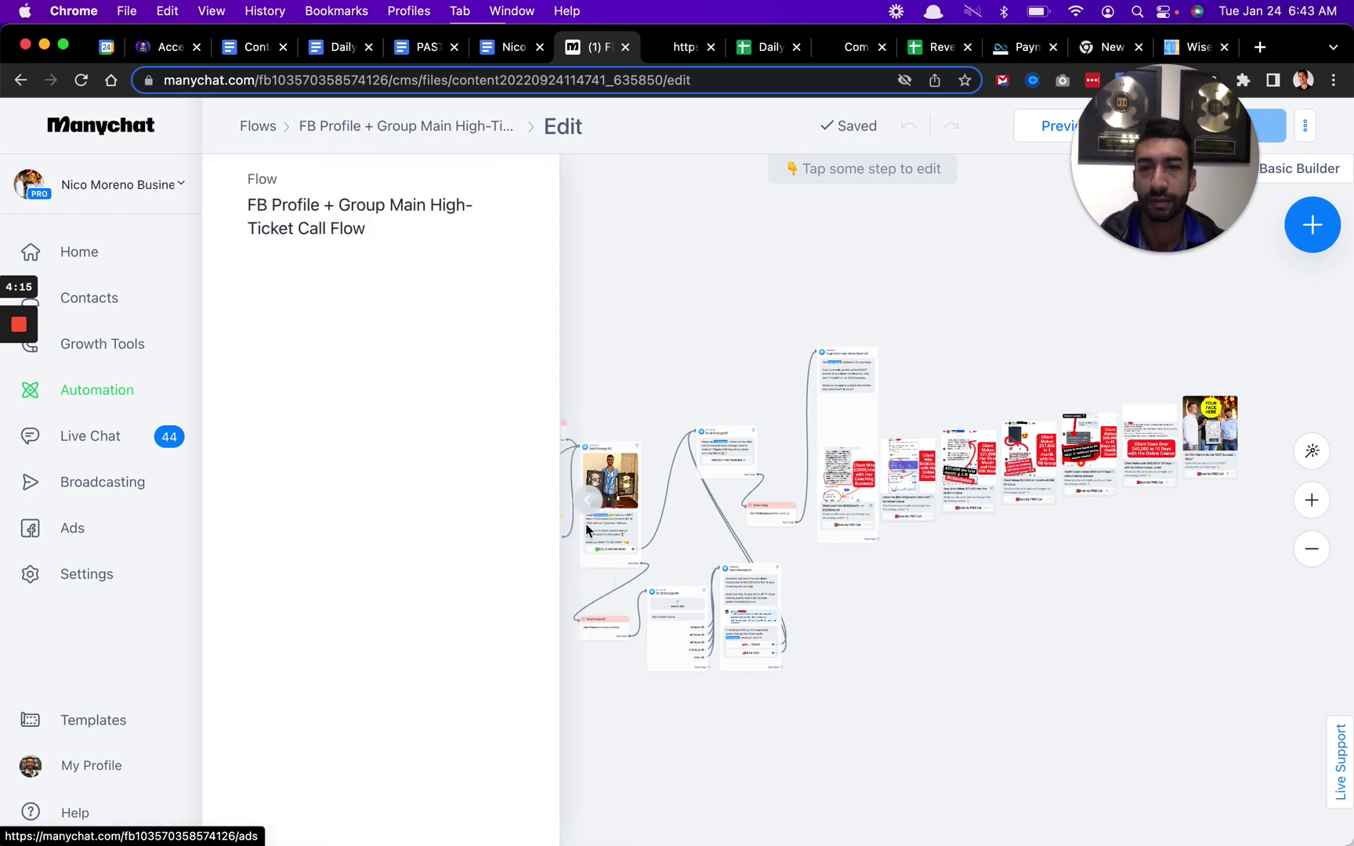
pyautogui.click(589, 503)
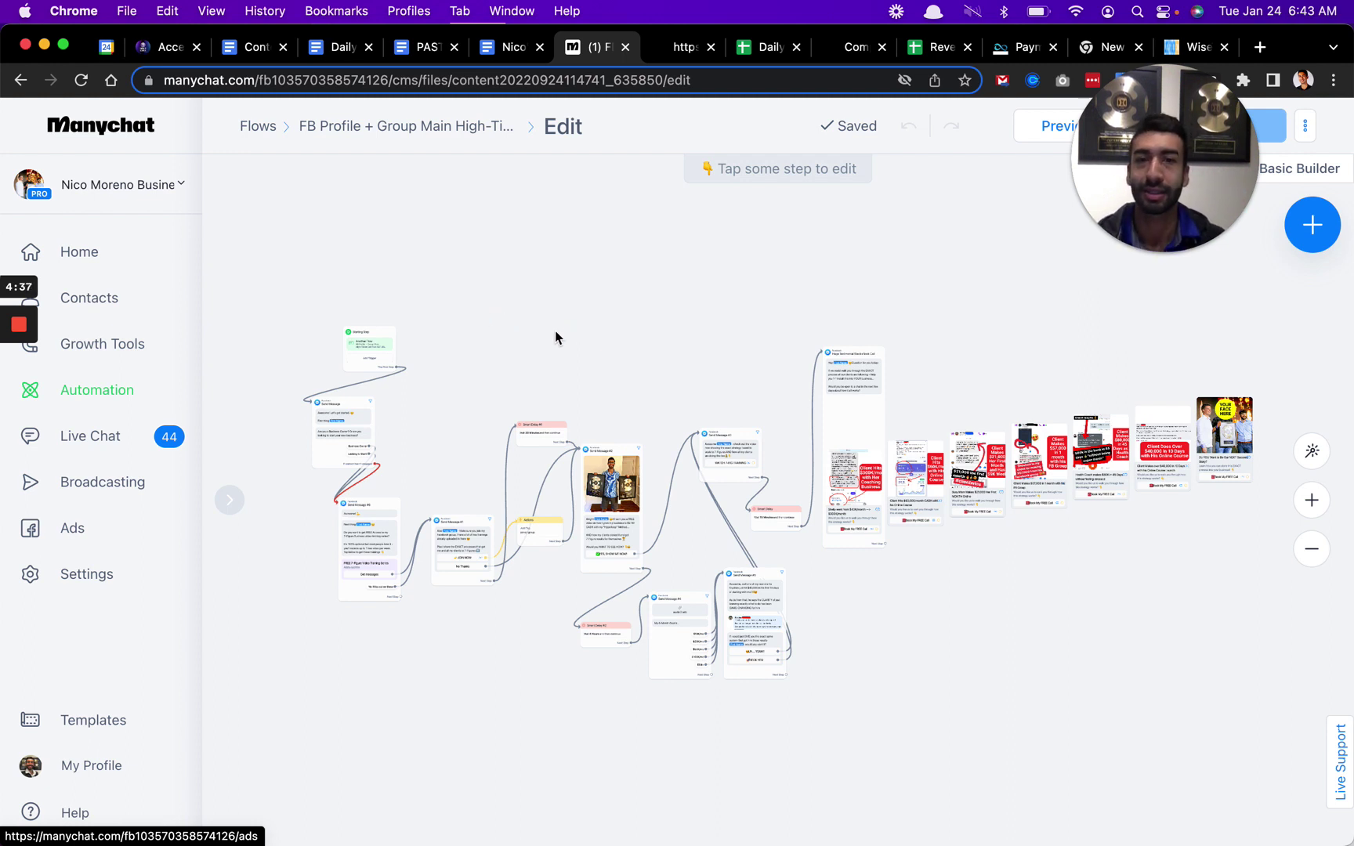
# Zoom in on the Starting Step to examine its Another Flow trigger.
pyautogui.scroll(2, 649, 408)
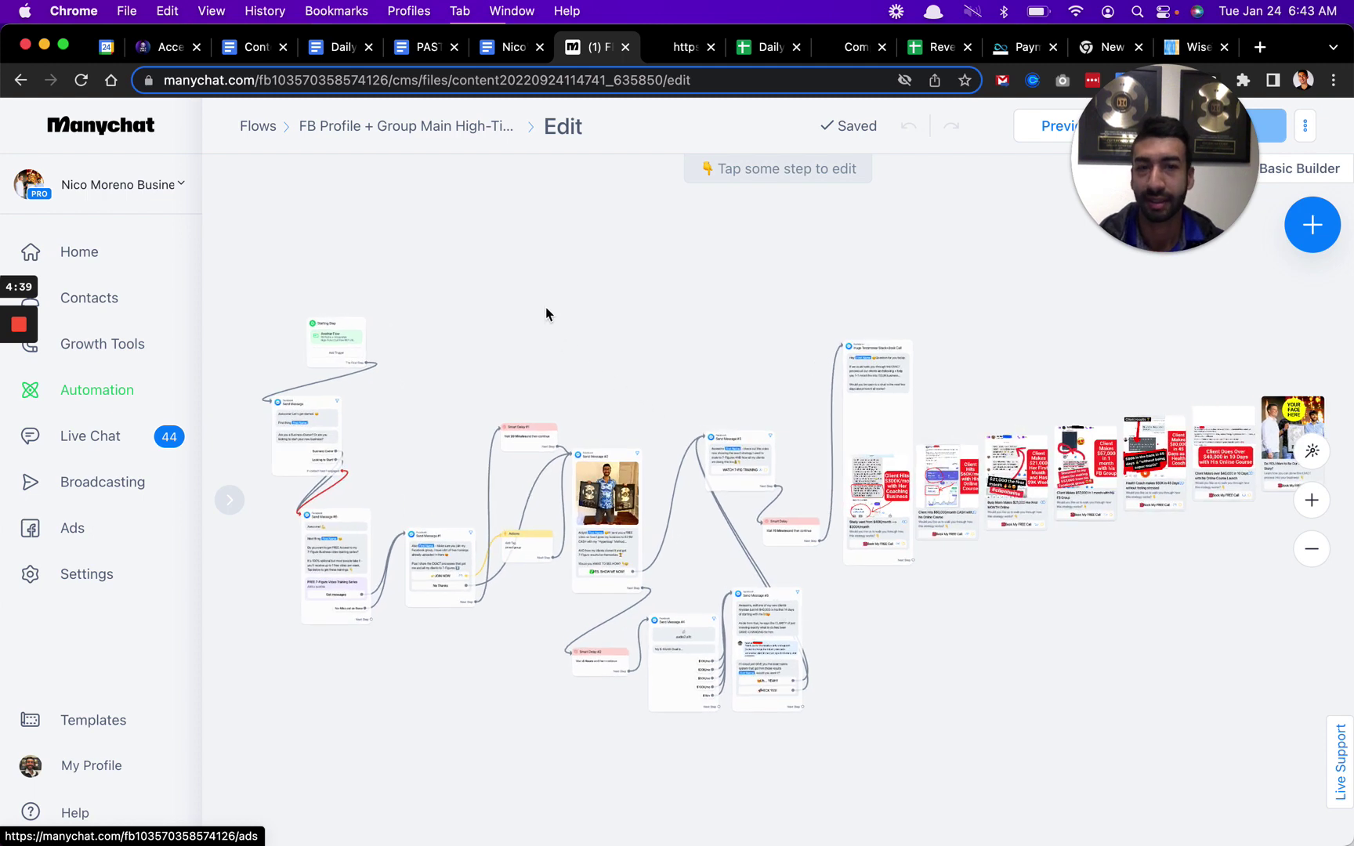
pyautogui.scroll(2, 586, 329)
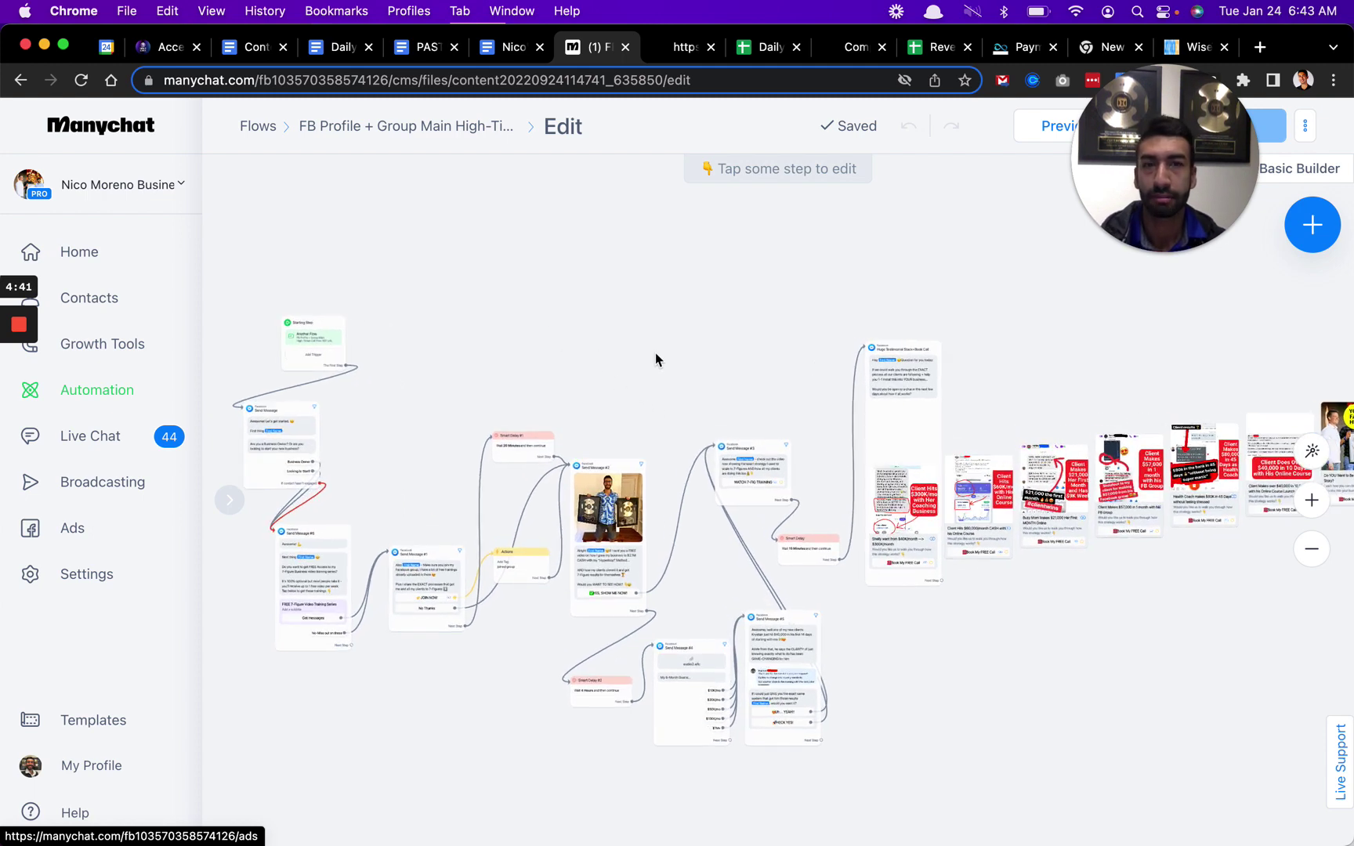
pyautogui.hscroll(-4, 697, 318)
pyautogui.scroll(-1, 697, 317)
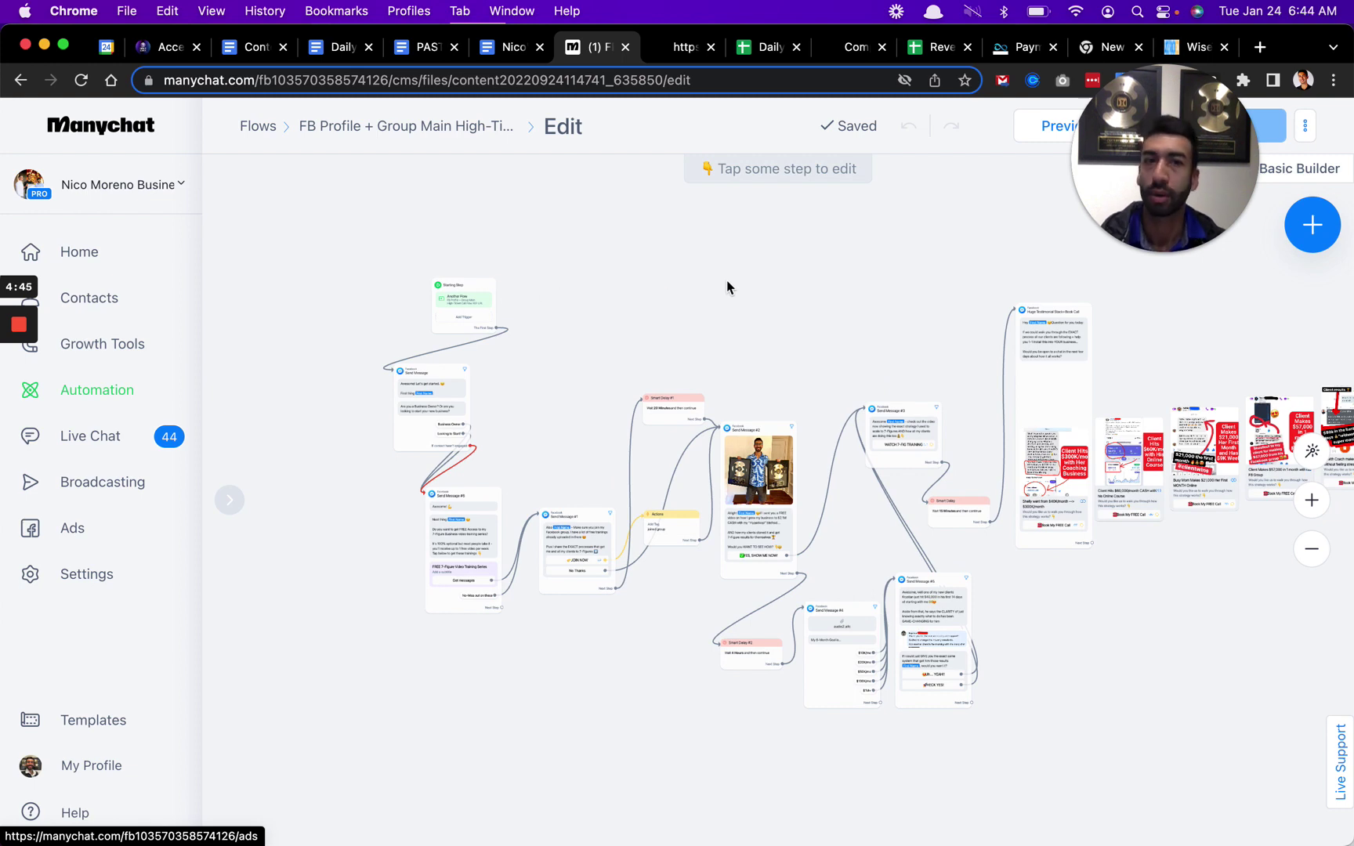
pyautogui.scroll(5, 589, 335)
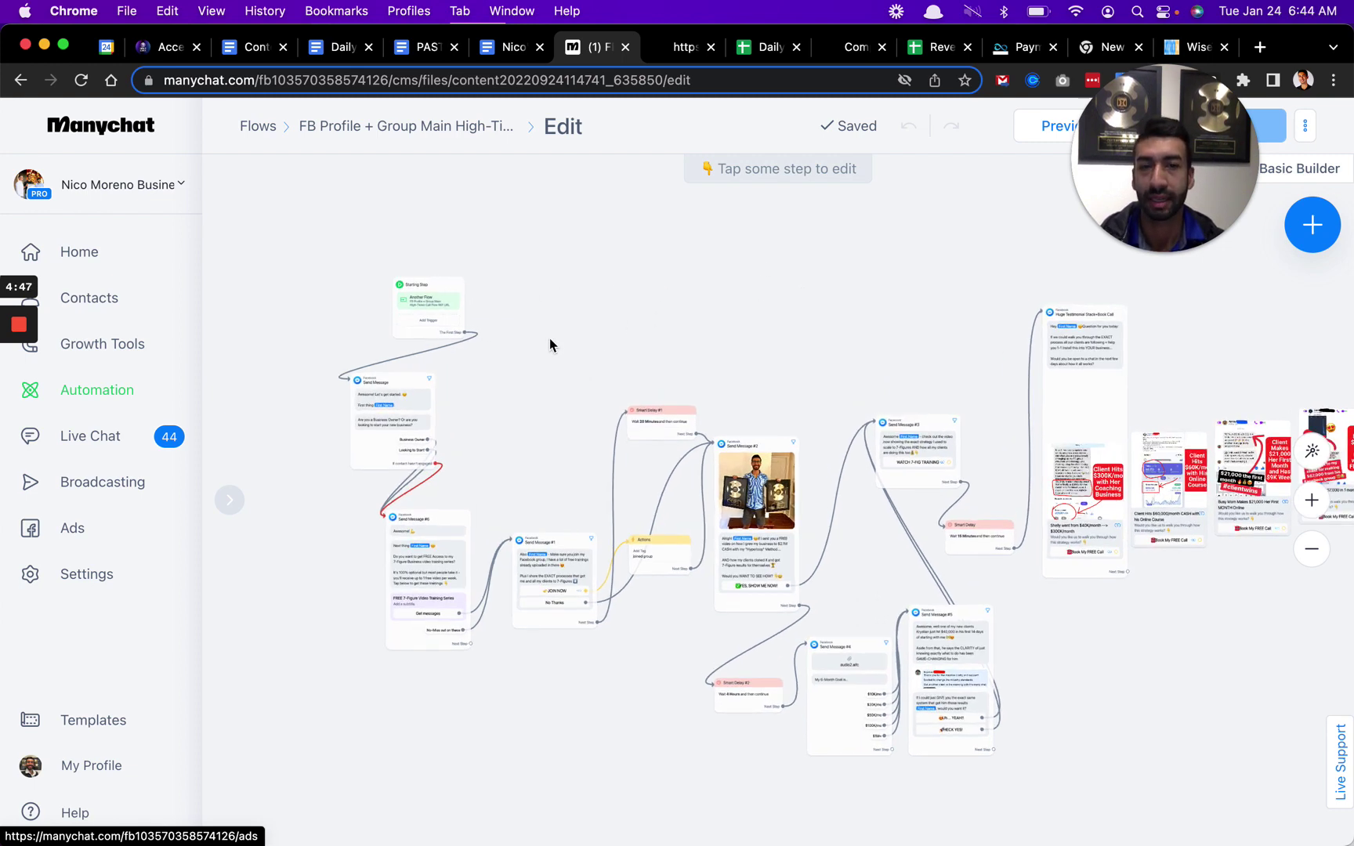
pyautogui.hscroll(-8, 797, 332)
pyautogui.scroll(3, 763, 389)
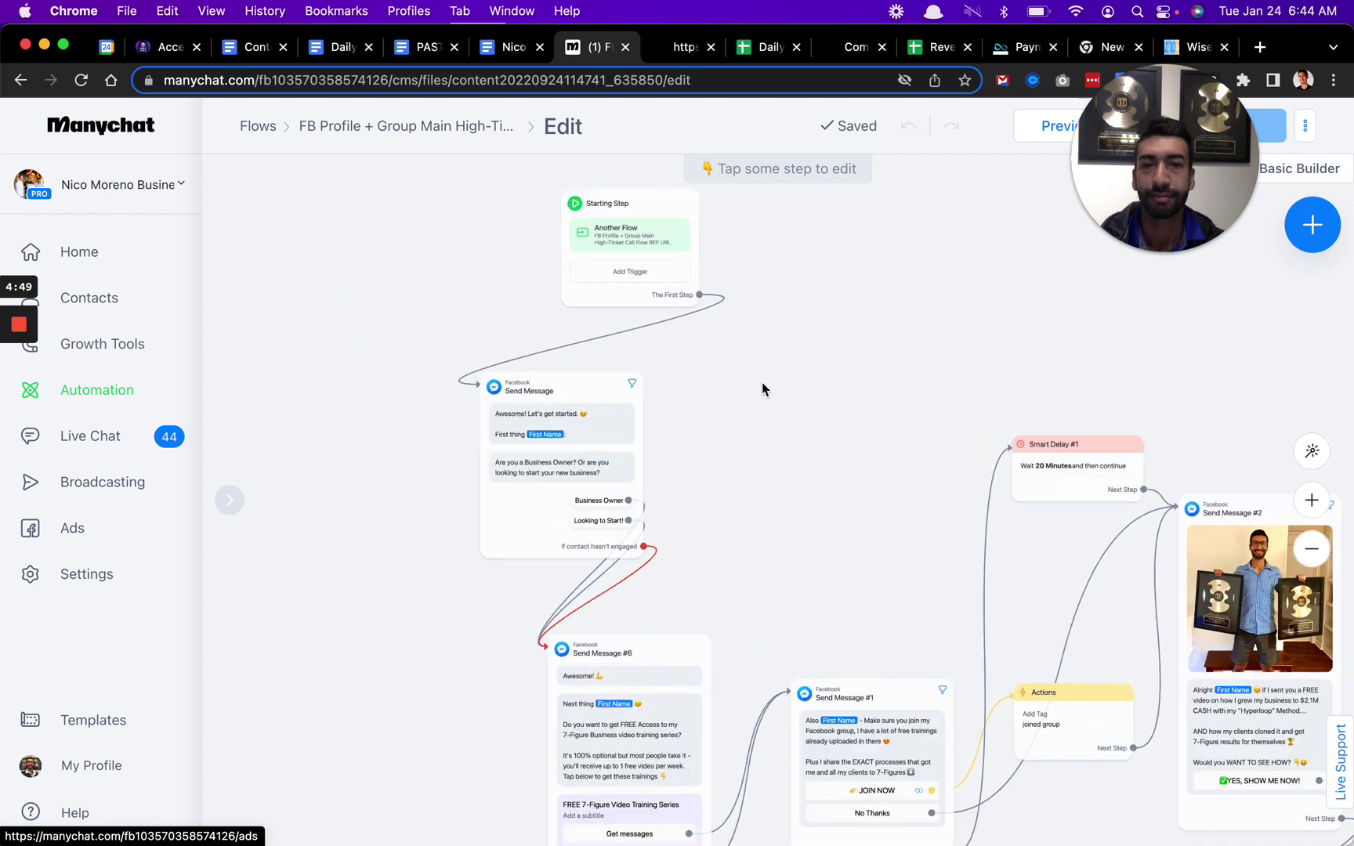
pyautogui.scroll(8, 786, 366)
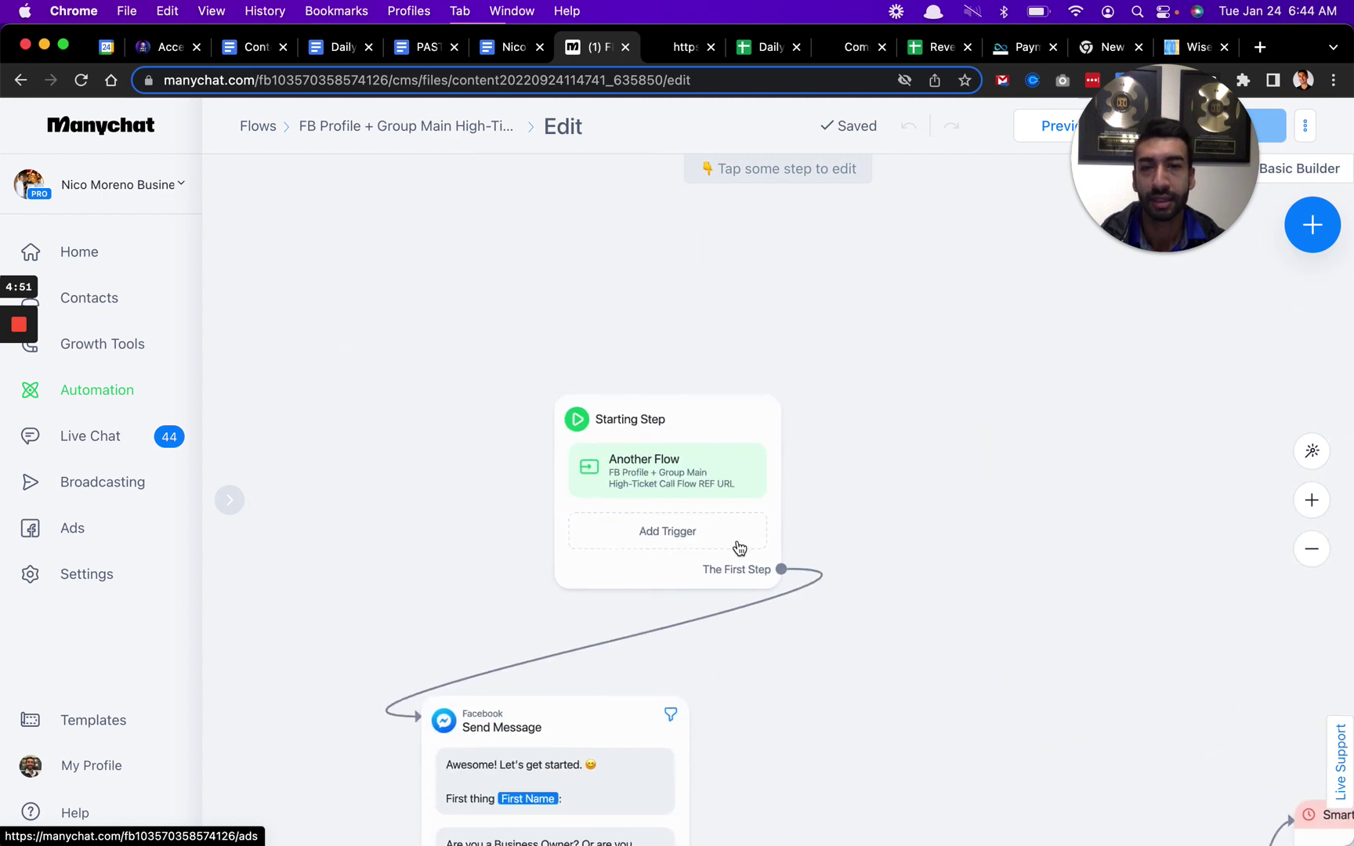
pyautogui.hscroll(-5, 943, 469)
pyautogui.scroll(-4, 942, 468)
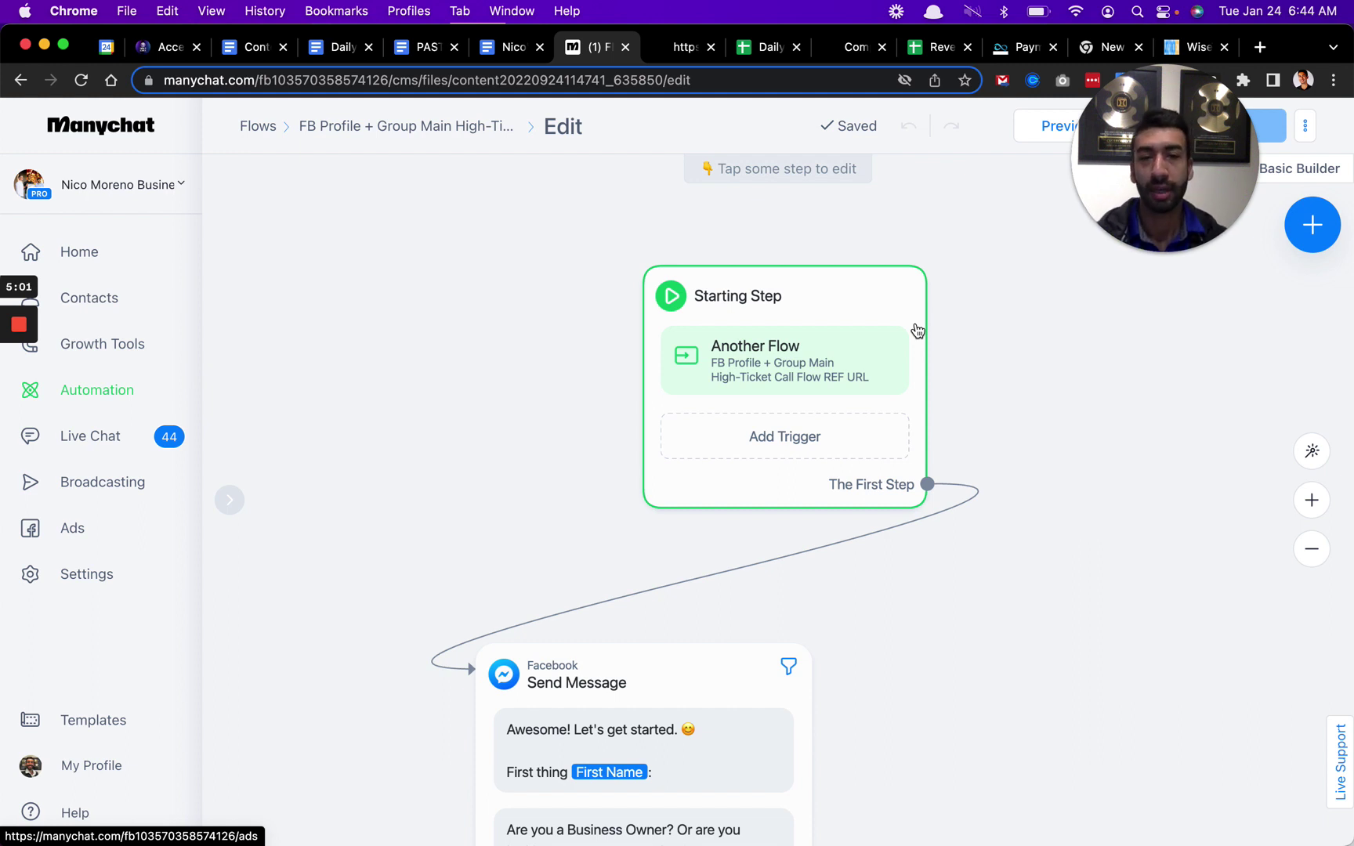
# Zoom far out so the entire call flow fits compactly in the editor.
pyautogui.scroll(-5, 1037, 453)
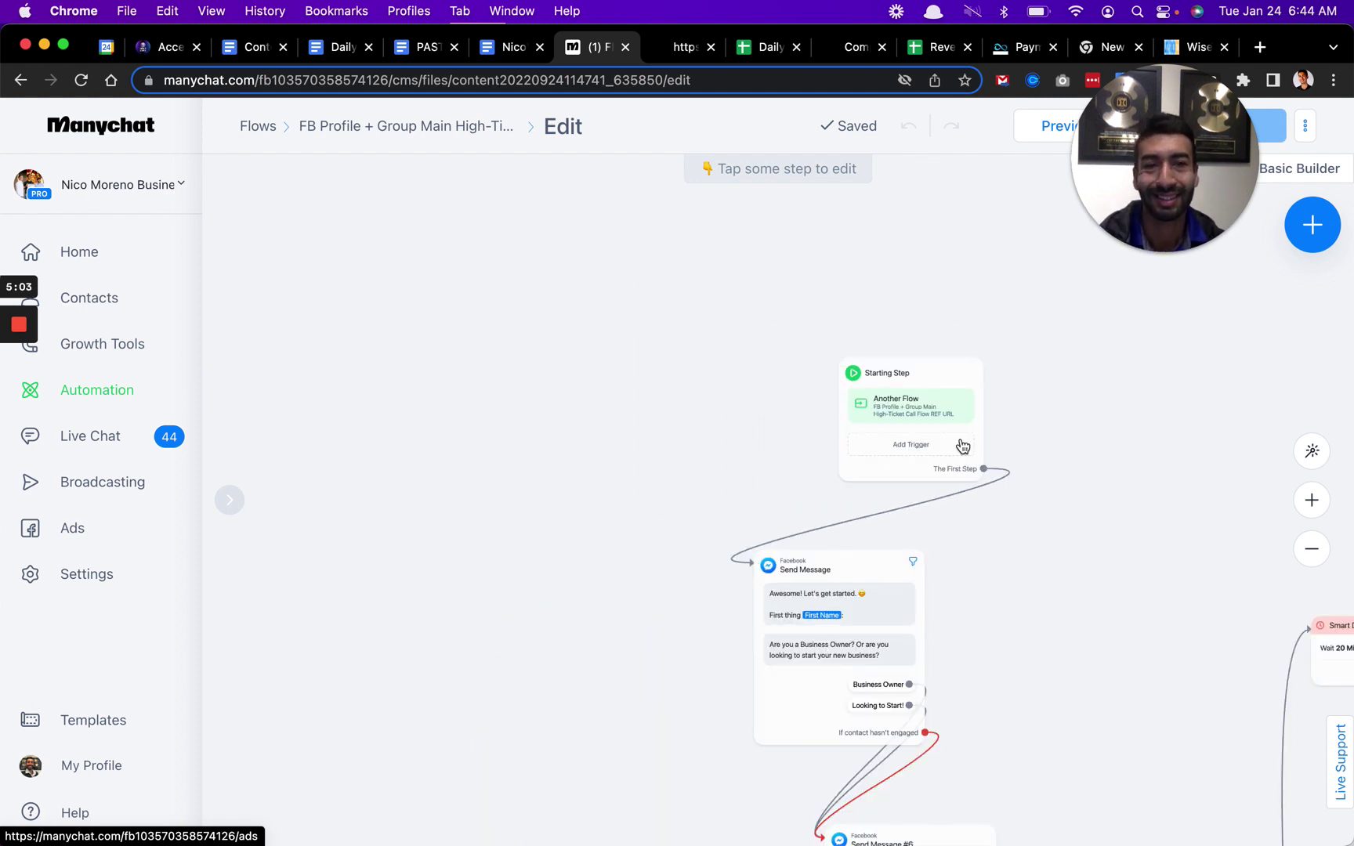
pyautogui.scroll(4, 960, 445)
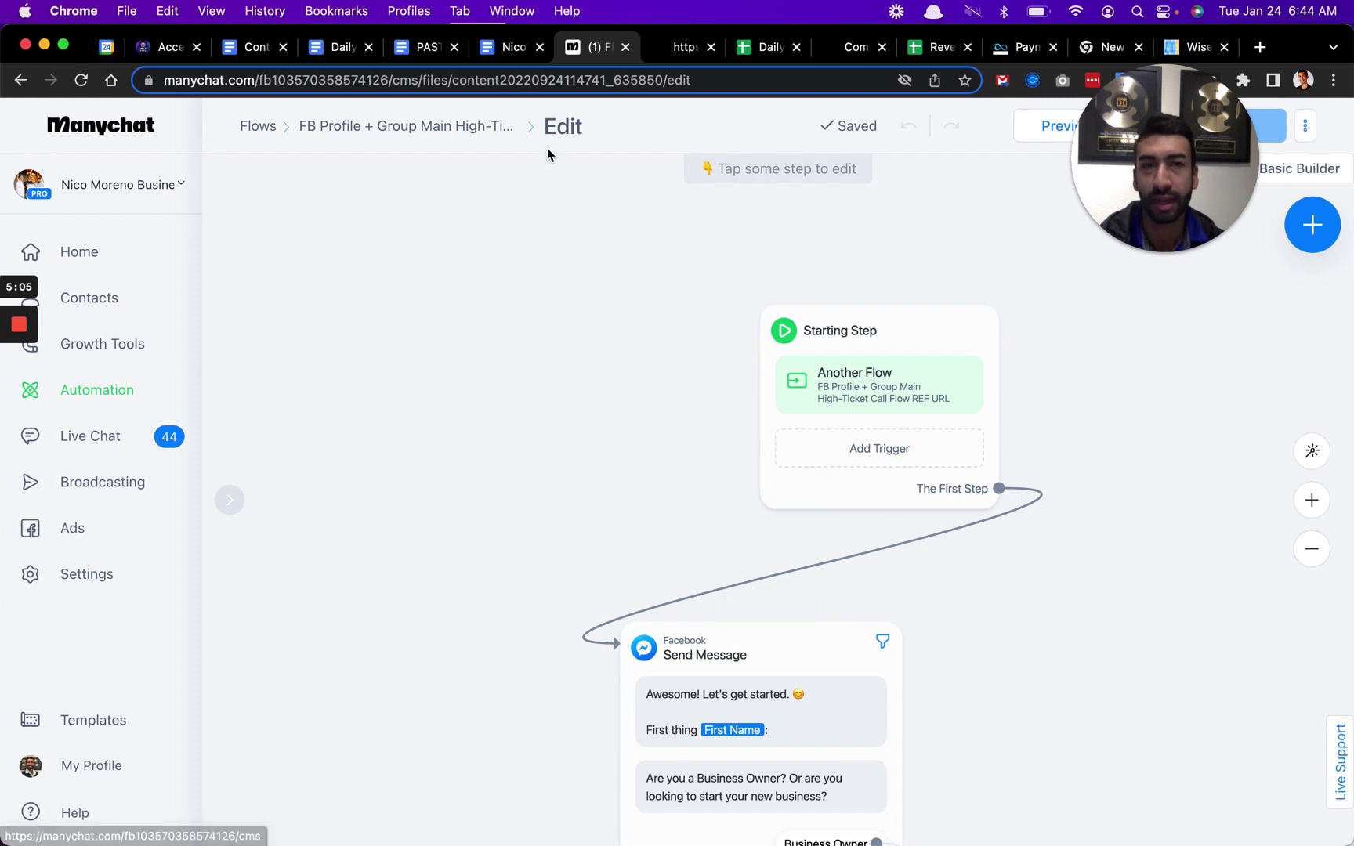
pyautogui.scroll(-1, 1007, 511)
pyautogui.scroll(-5, 1006, 512)
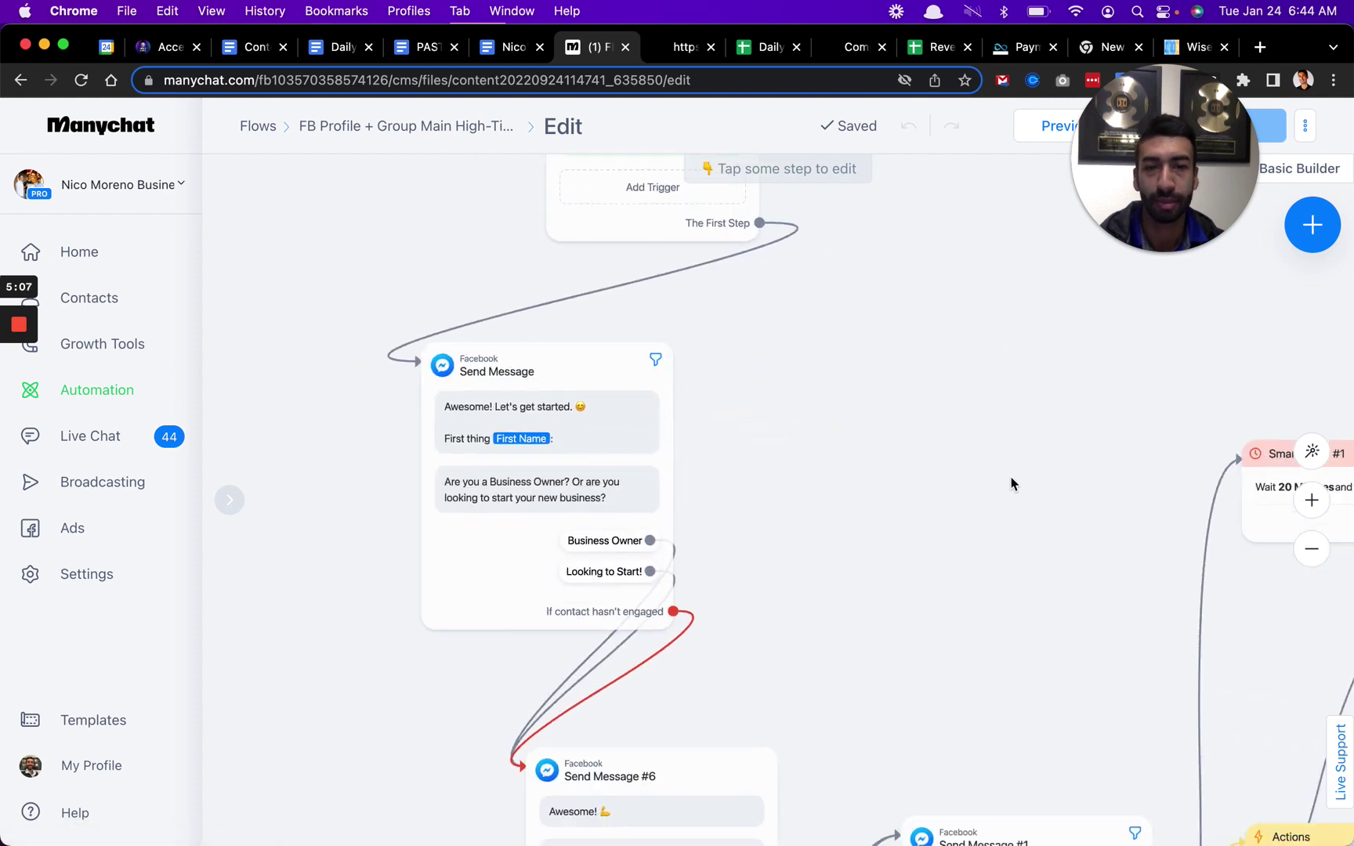
pyautogui.scroll(-5, 1012, 483)
pyautogui.scroll(-3, 712, 380)
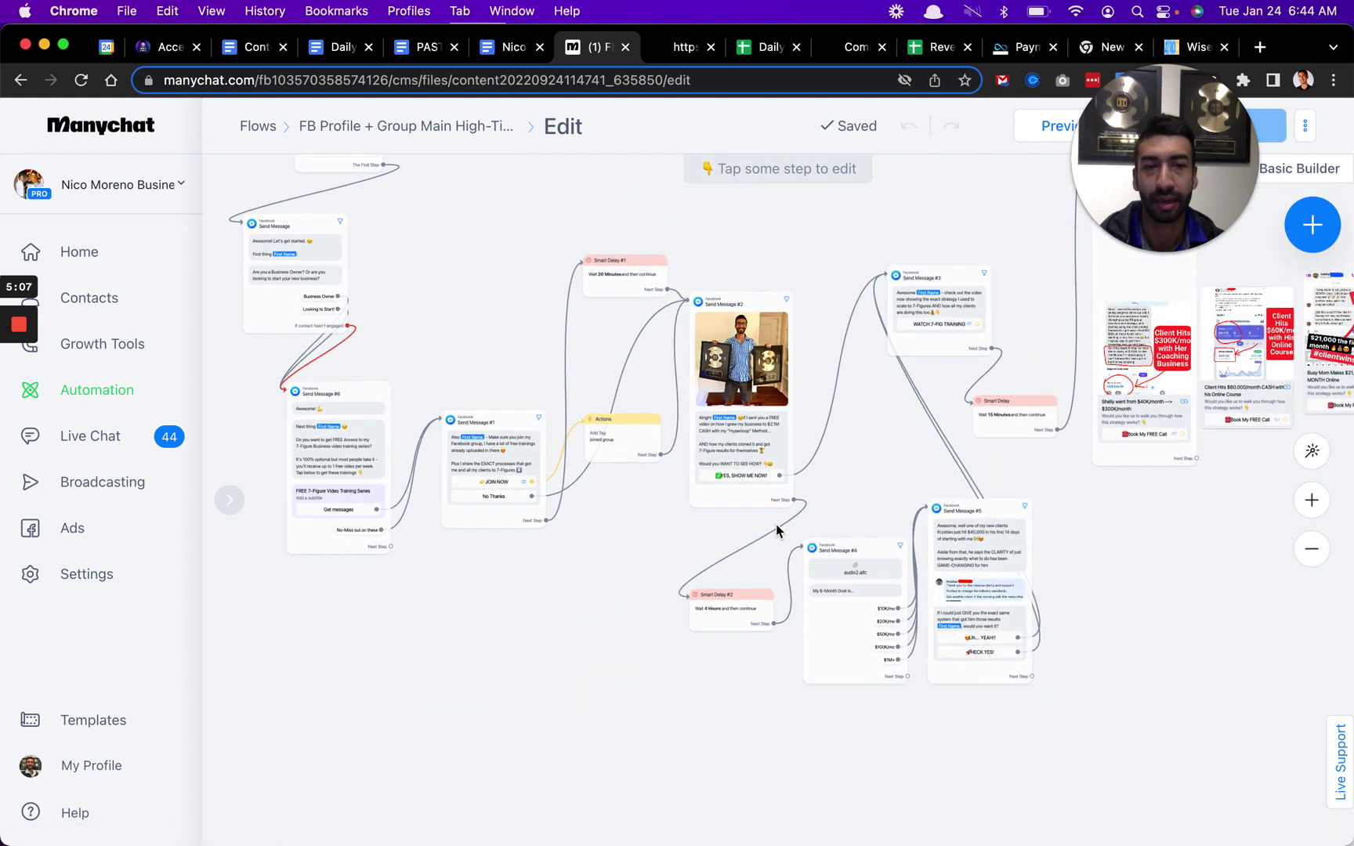
pyautogui.scroll(-5, 780, 529)
# Zoom in on the Another Flow Starting Step and its link to the first Send Message.
pyautogui.scroll(5, 762, 417)
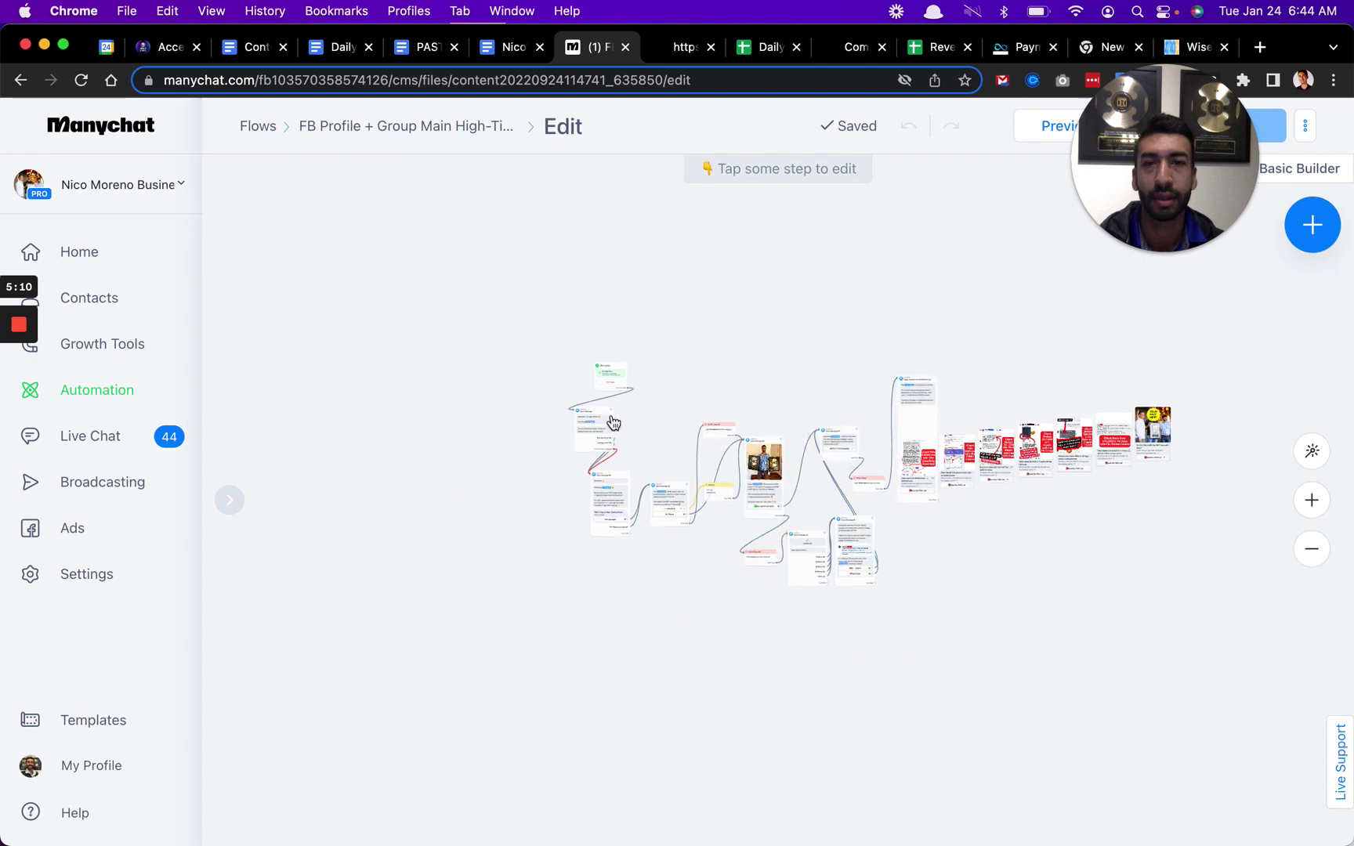
pyautogui.scroll(10, 750, 402)
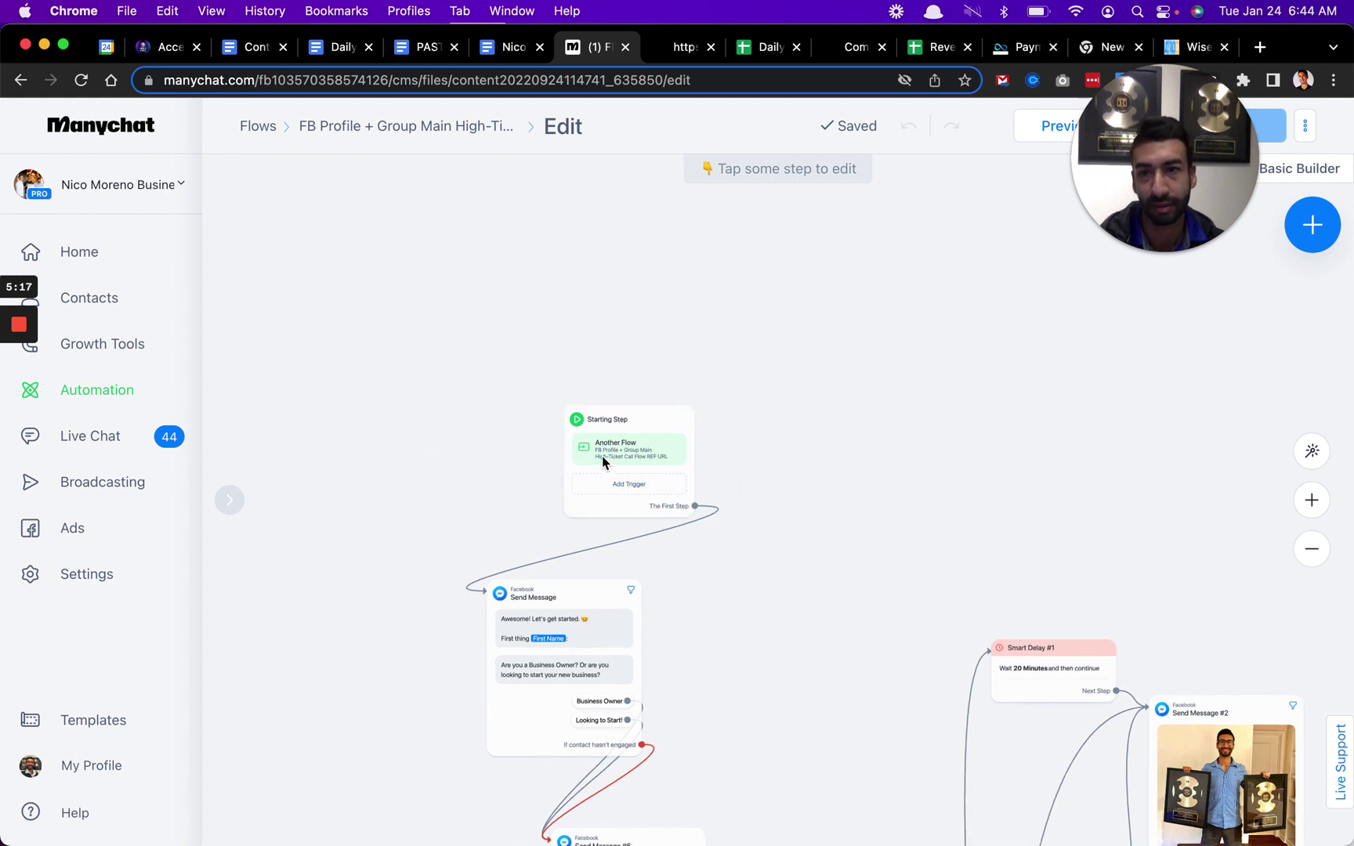
pyautogui.scroll(3, 710, 478)
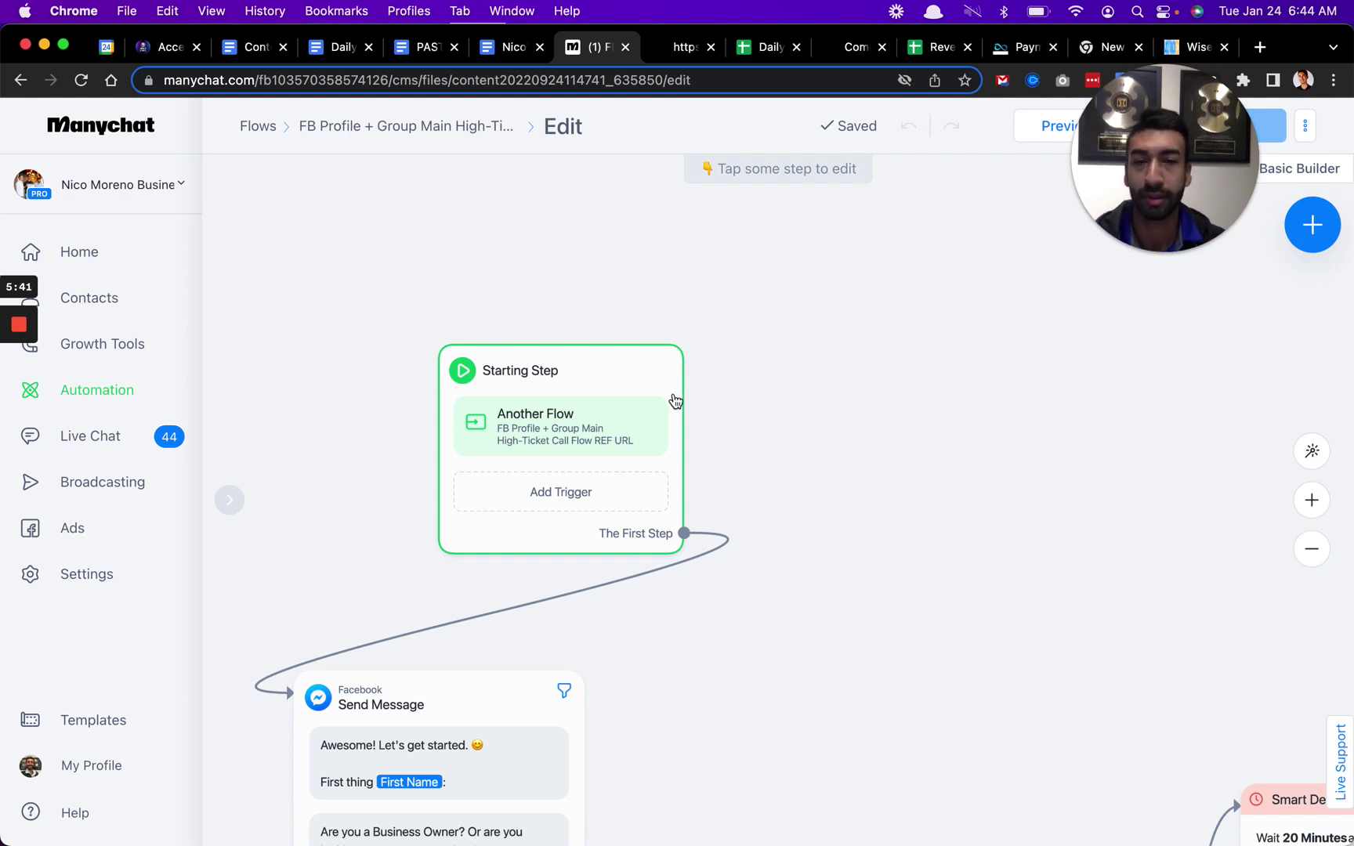
pyautogui.scroll(-10, 675, 402)
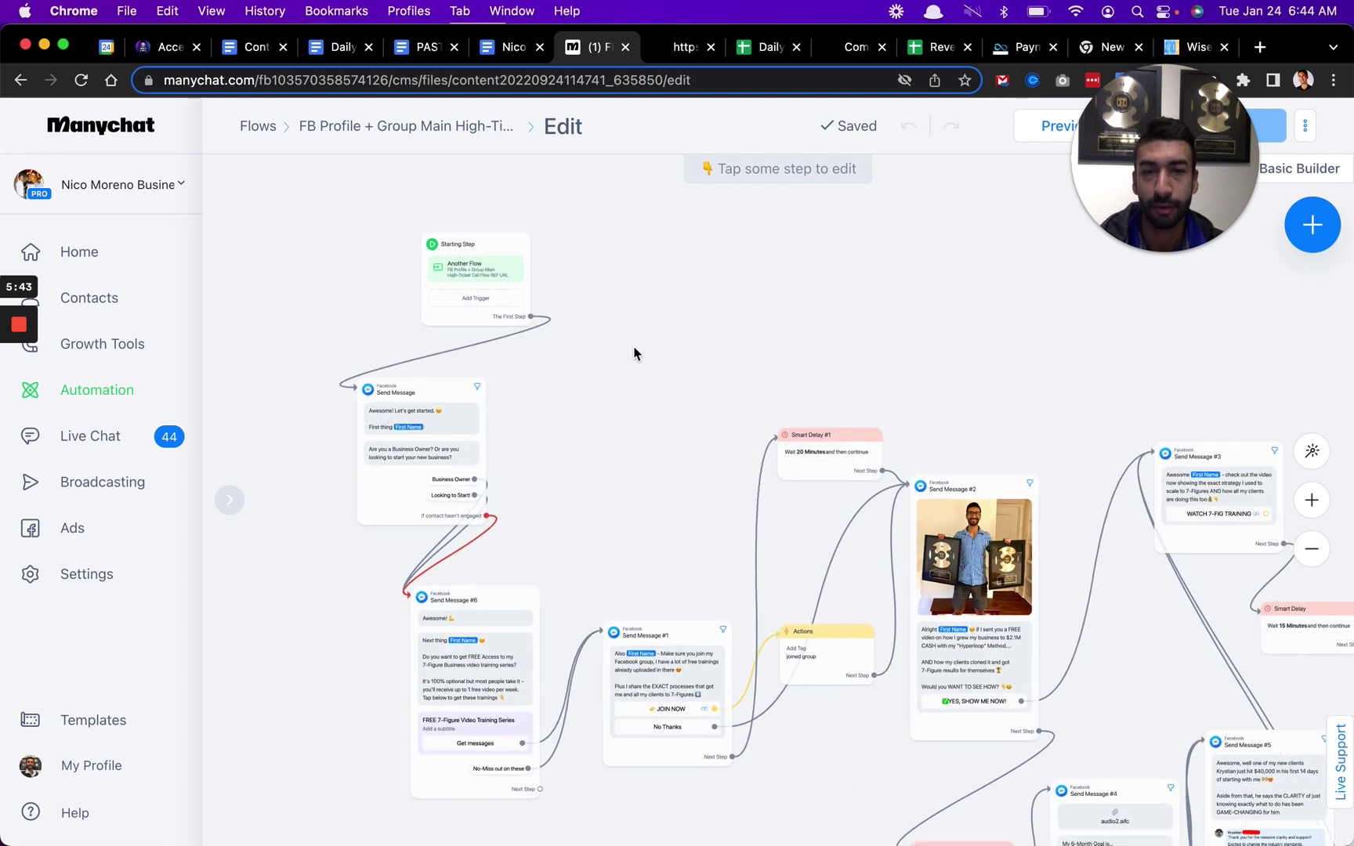
pyautogui.scroll(-2, 631, 345)
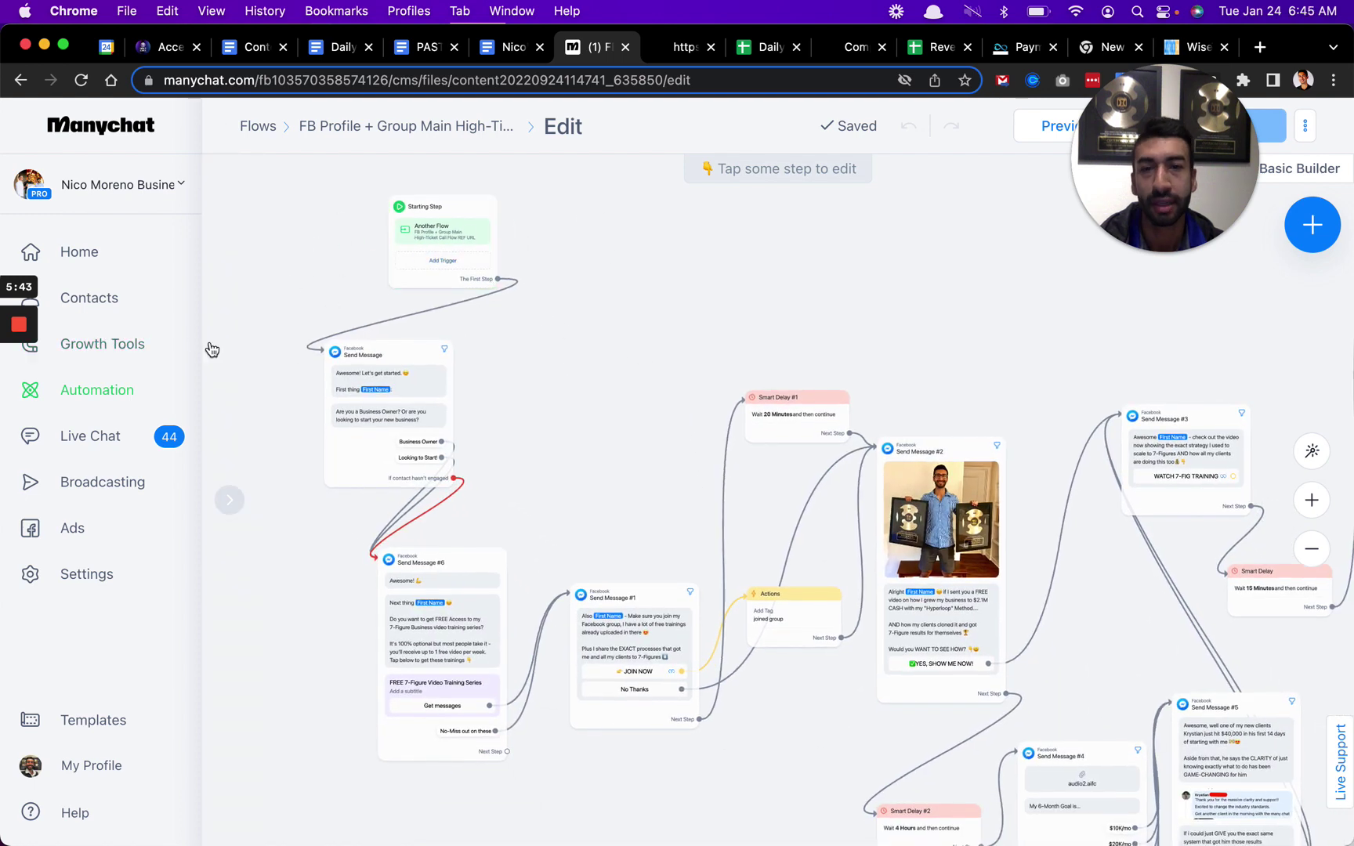
pyautogui.scroll(5, 619, 337)
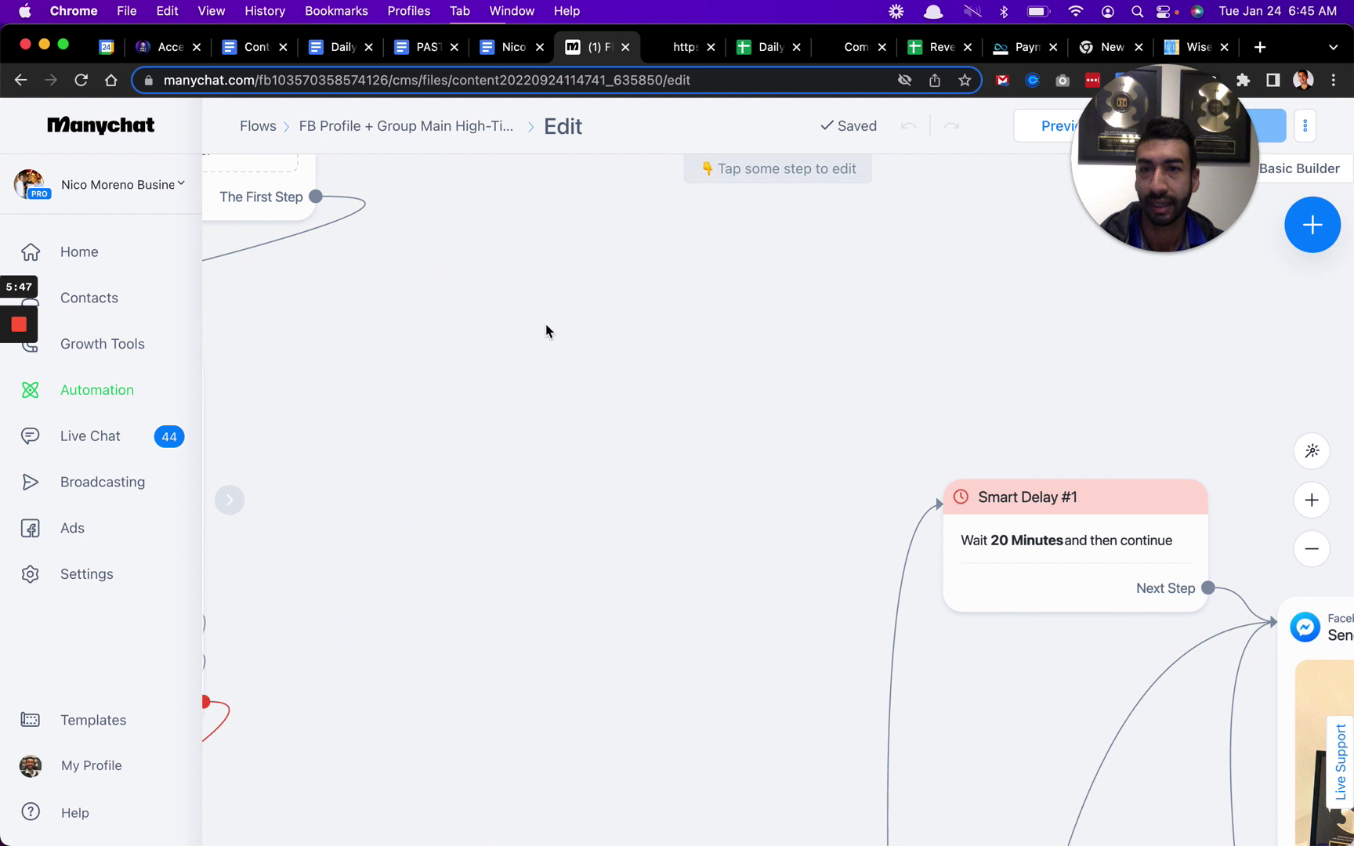
pyautogui.moveTo(546, 323); pyautogui.dragTo(1116, 572)
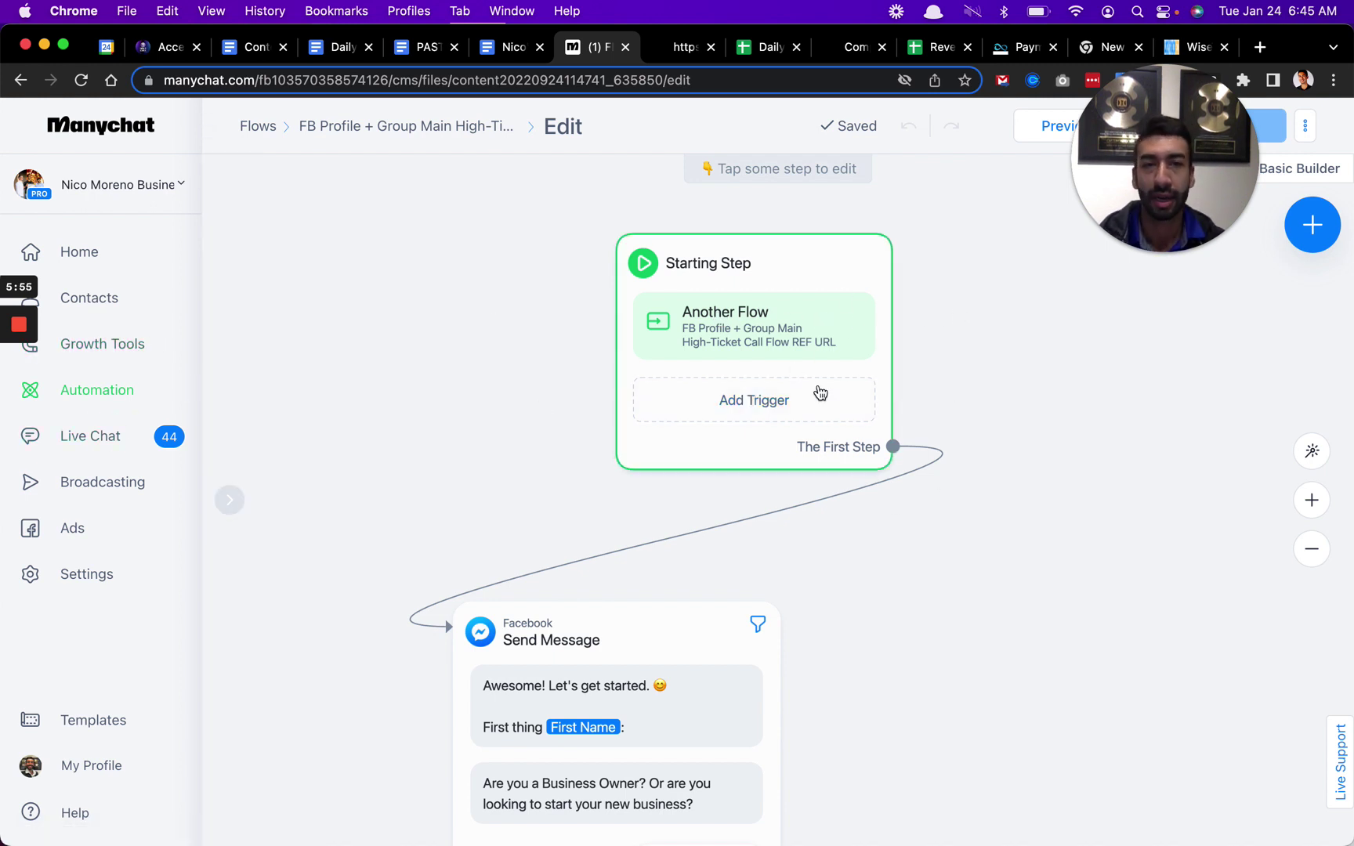
pyautogui.scroll(3, 821, 394)
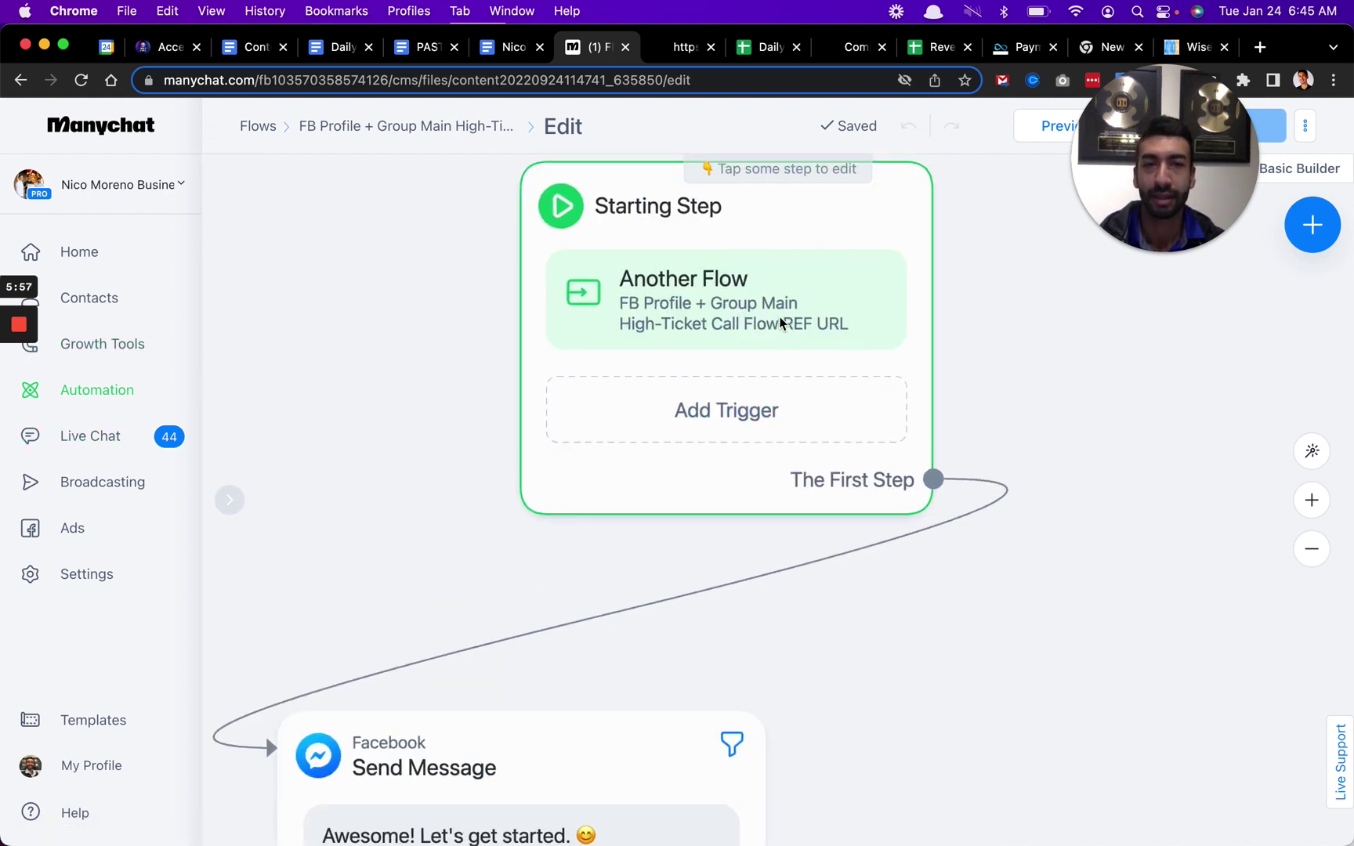
pyautogui.scroll(3, 1017, 379)
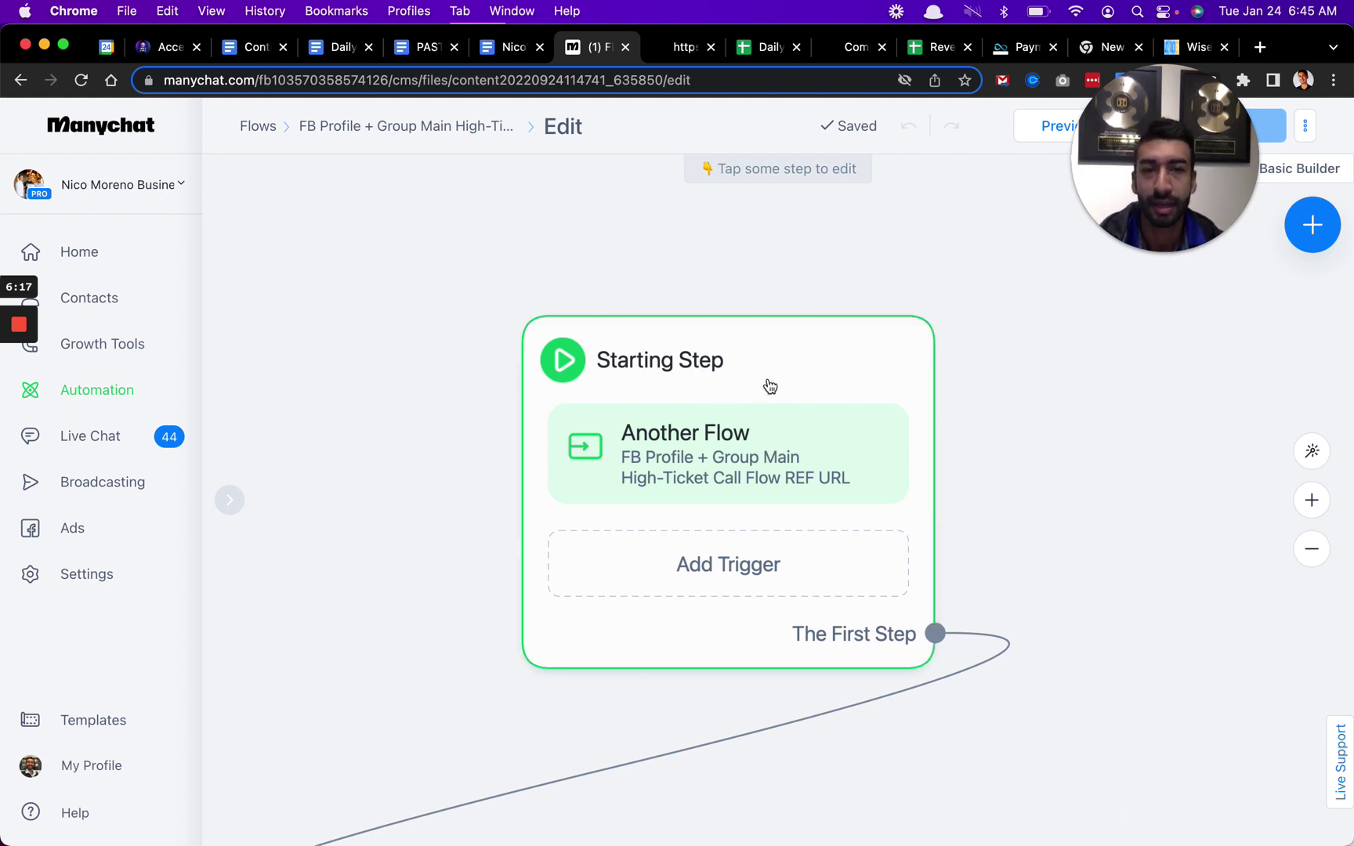
pyautogui.scroll(-2, 558, 362)
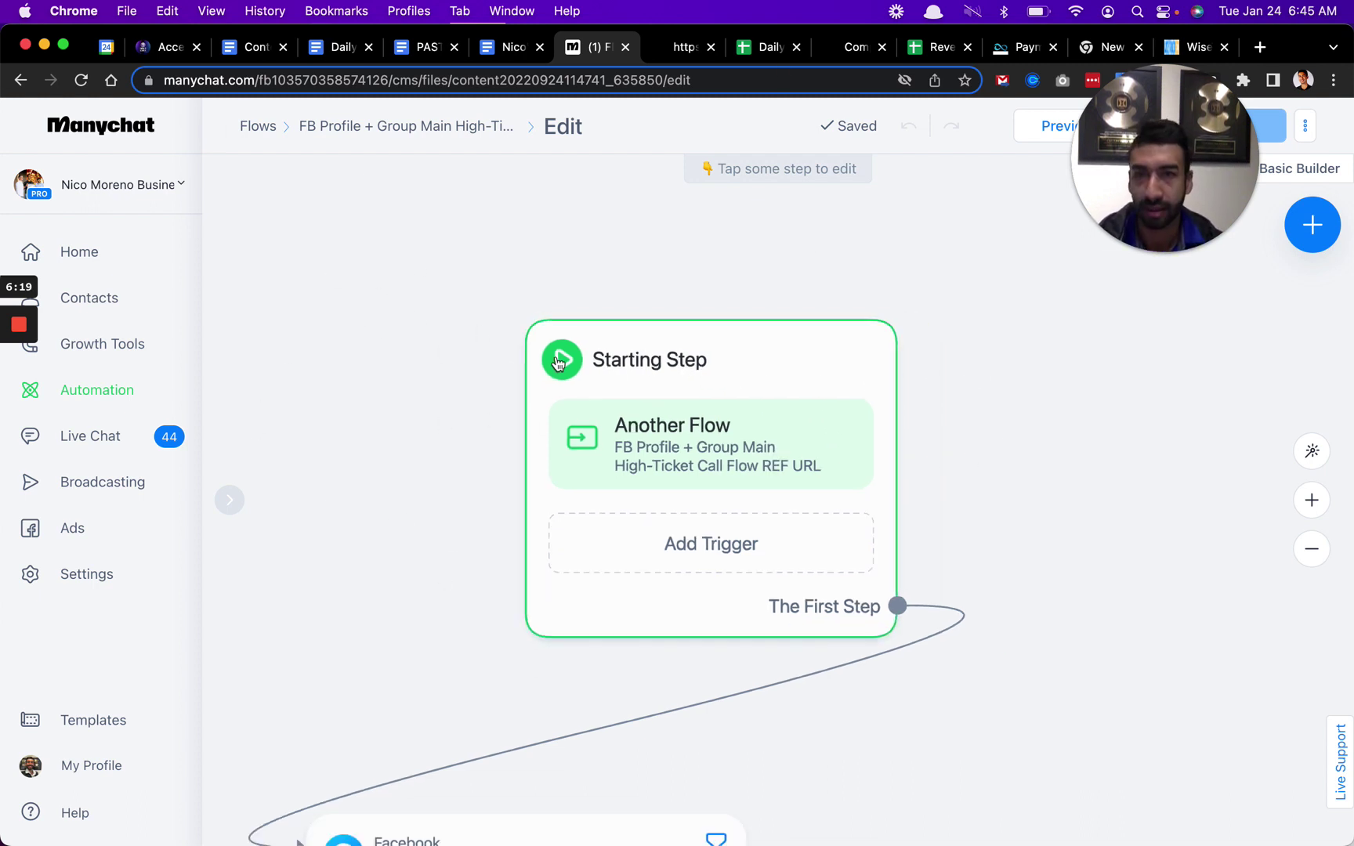
pyautogui.scroll(-1, 558, 362)
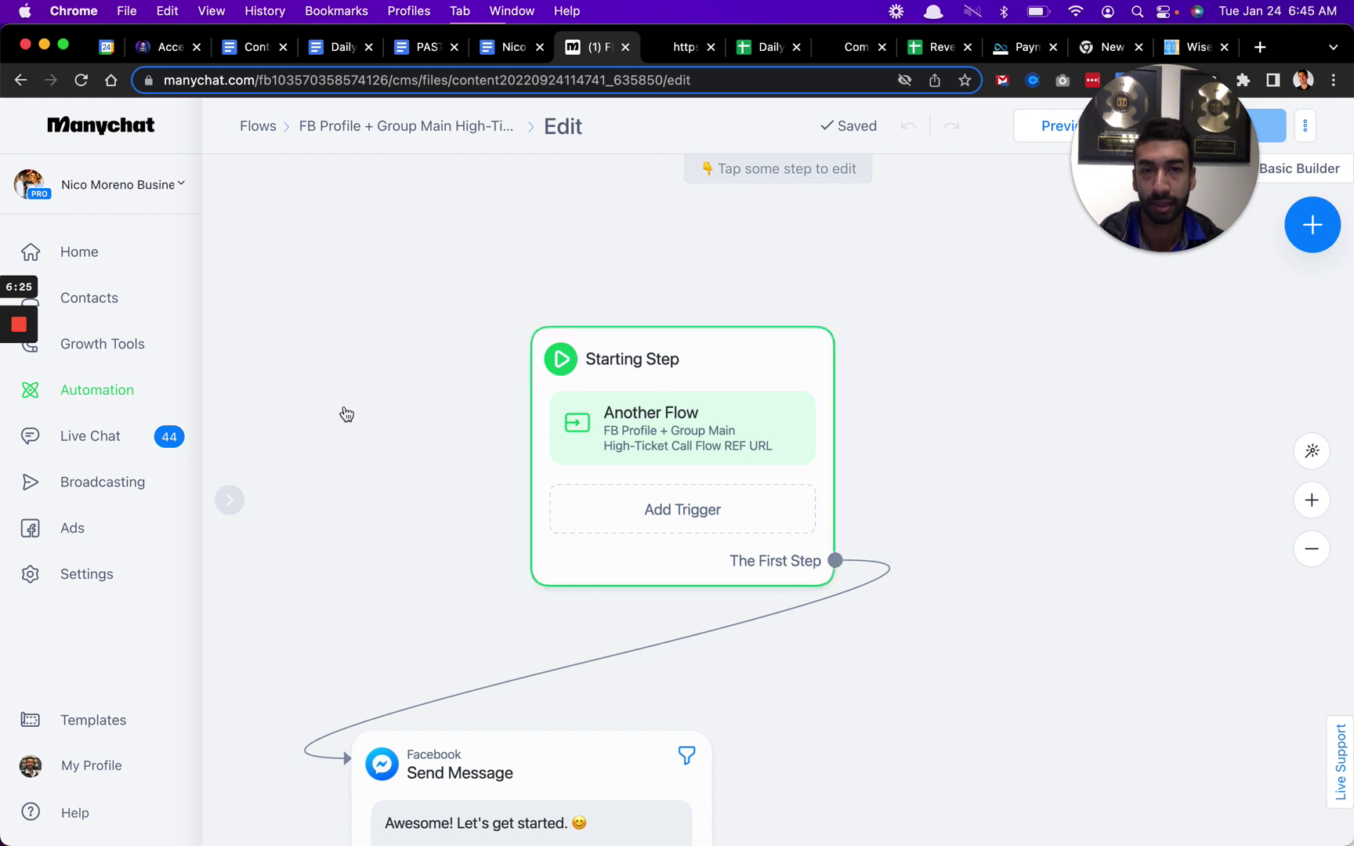
pyautogui.scroll(-1, 1096, 415)
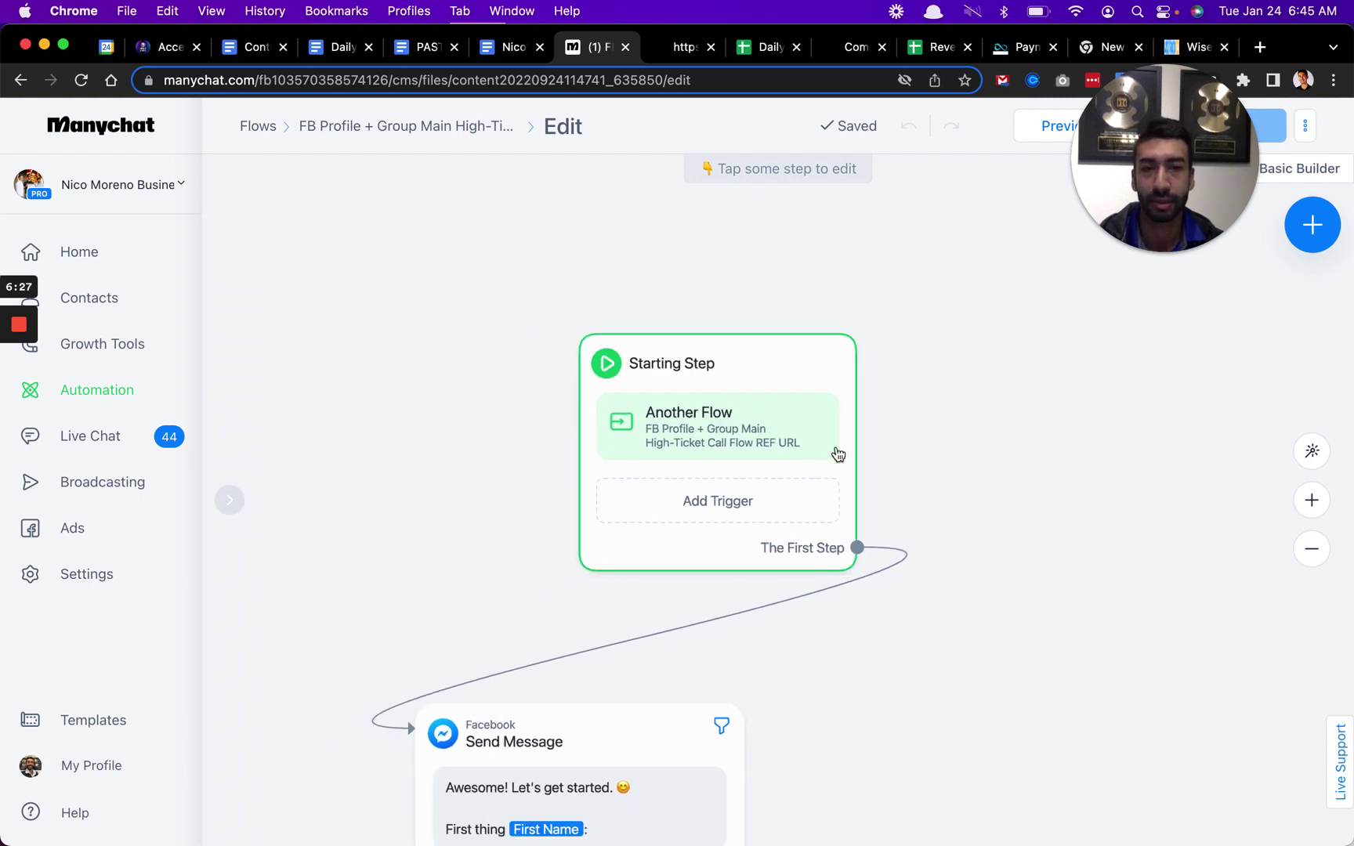
pyautogui.scroll(1, 837, 453)
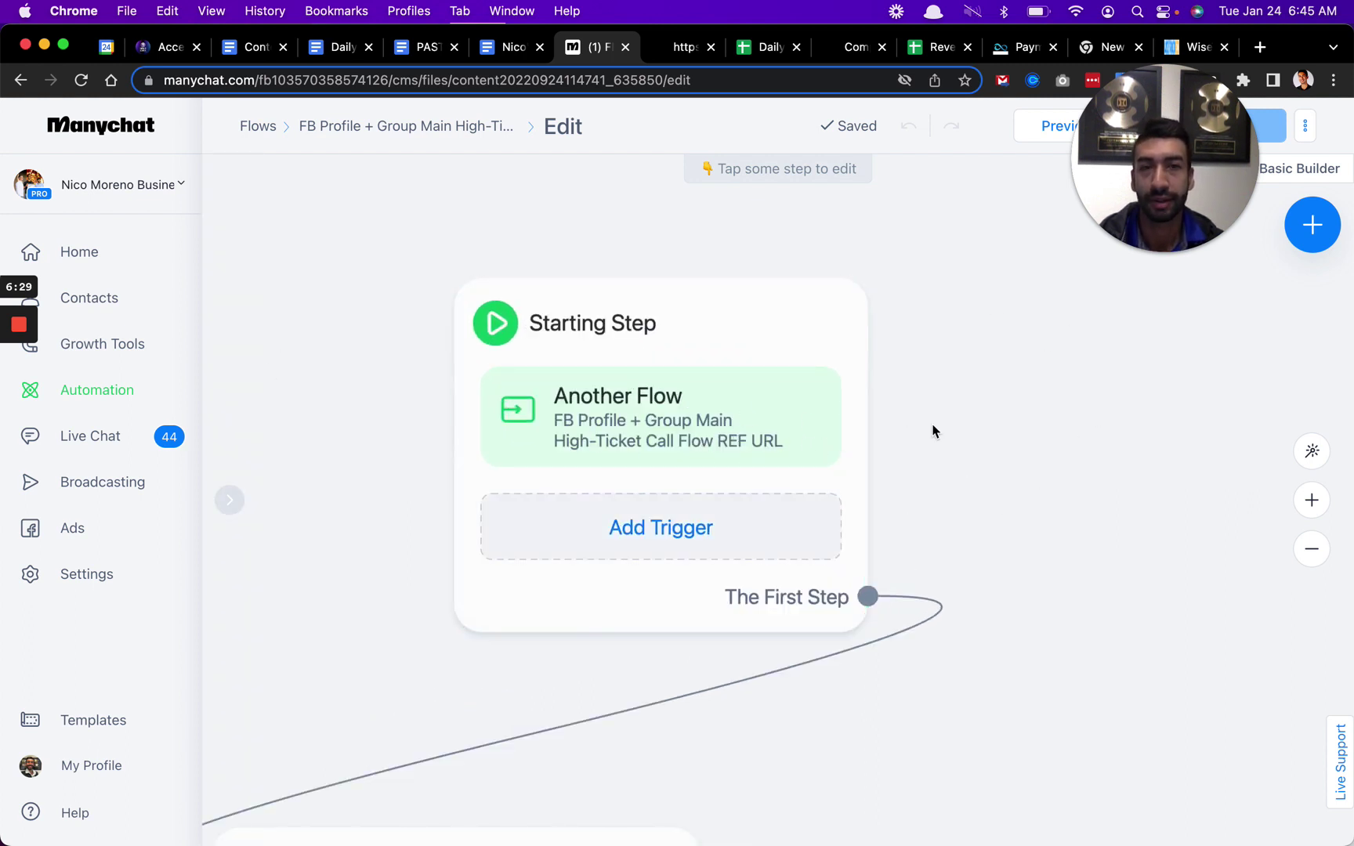
# Drag the canvas up to bring the message steps below the Starting Step into view.
pyautogui.scroll(-1, 947, 421)
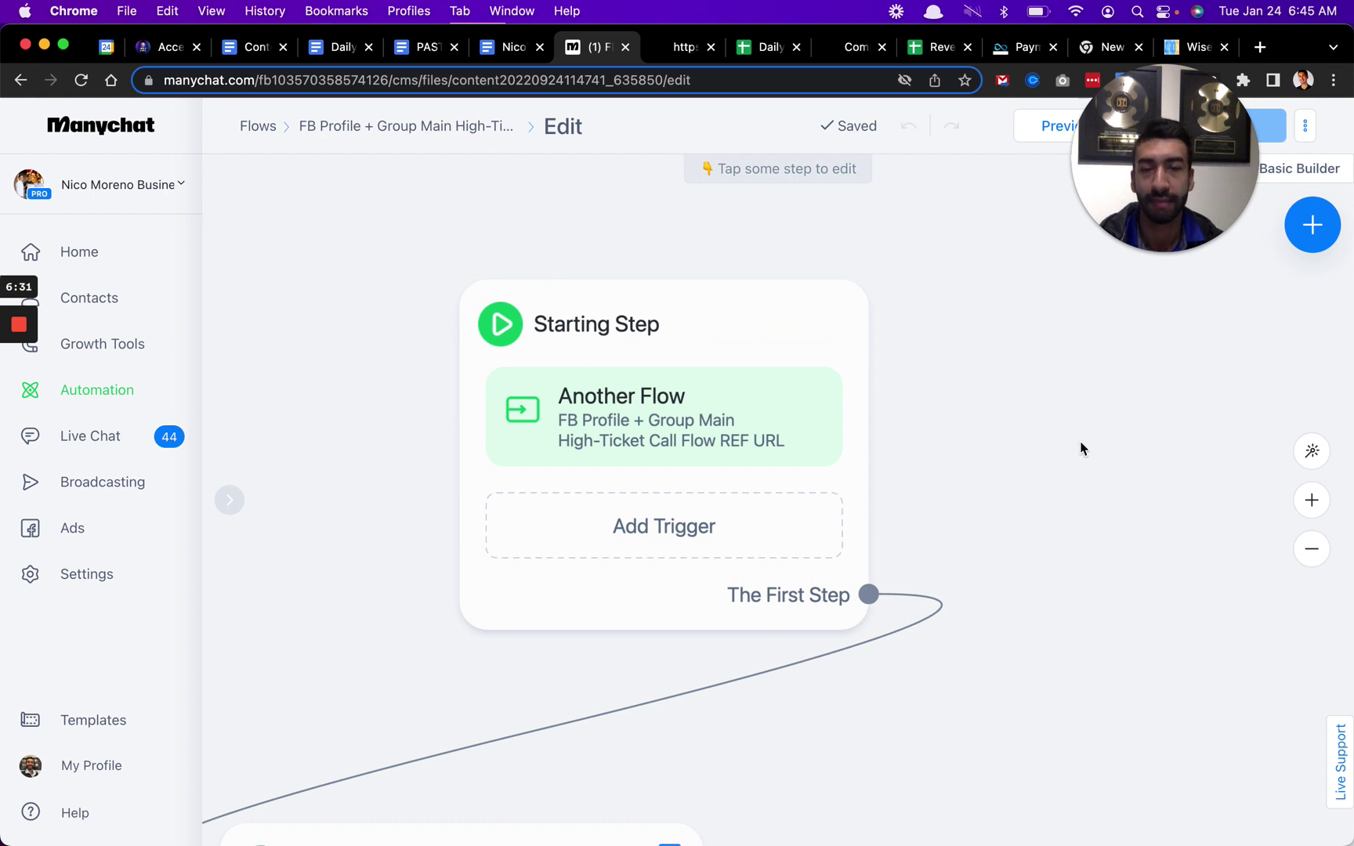
pyautogui.scroll(-2, 971, 419)
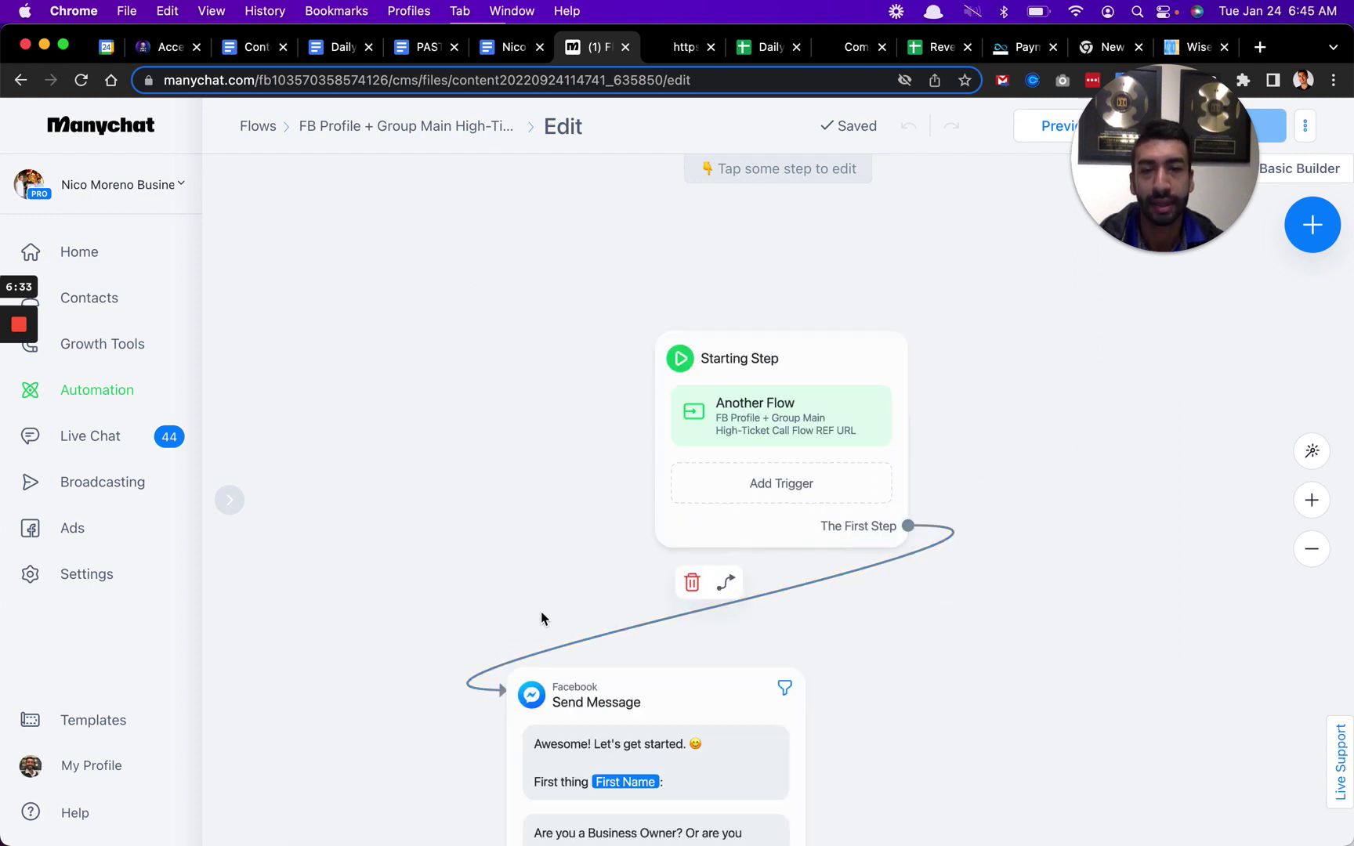
pyautogui.scroll(-2, 1002, 558)
pyautogui.scroll(5, 957, 617)
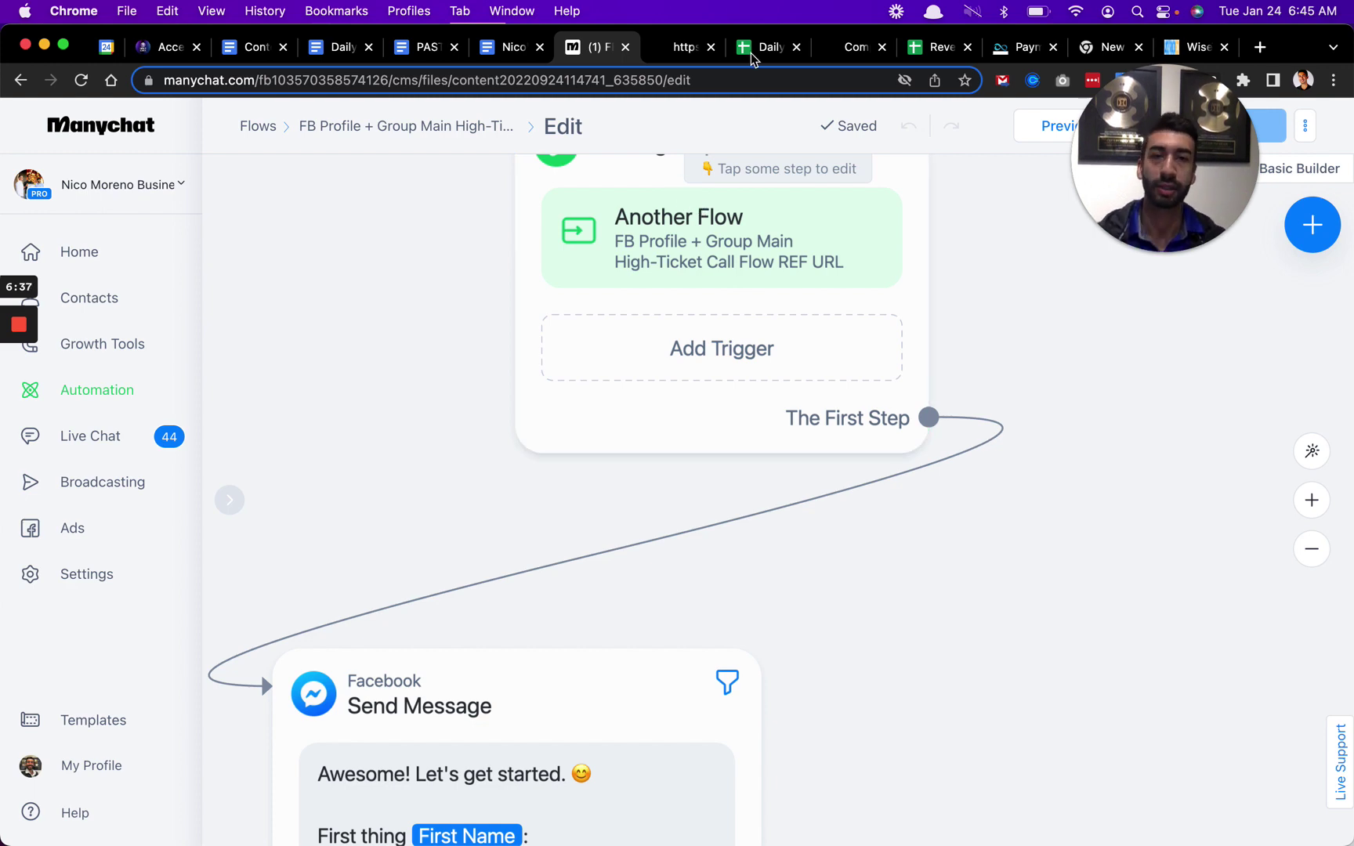
pyautogui.scroll(-1, 910, 537)
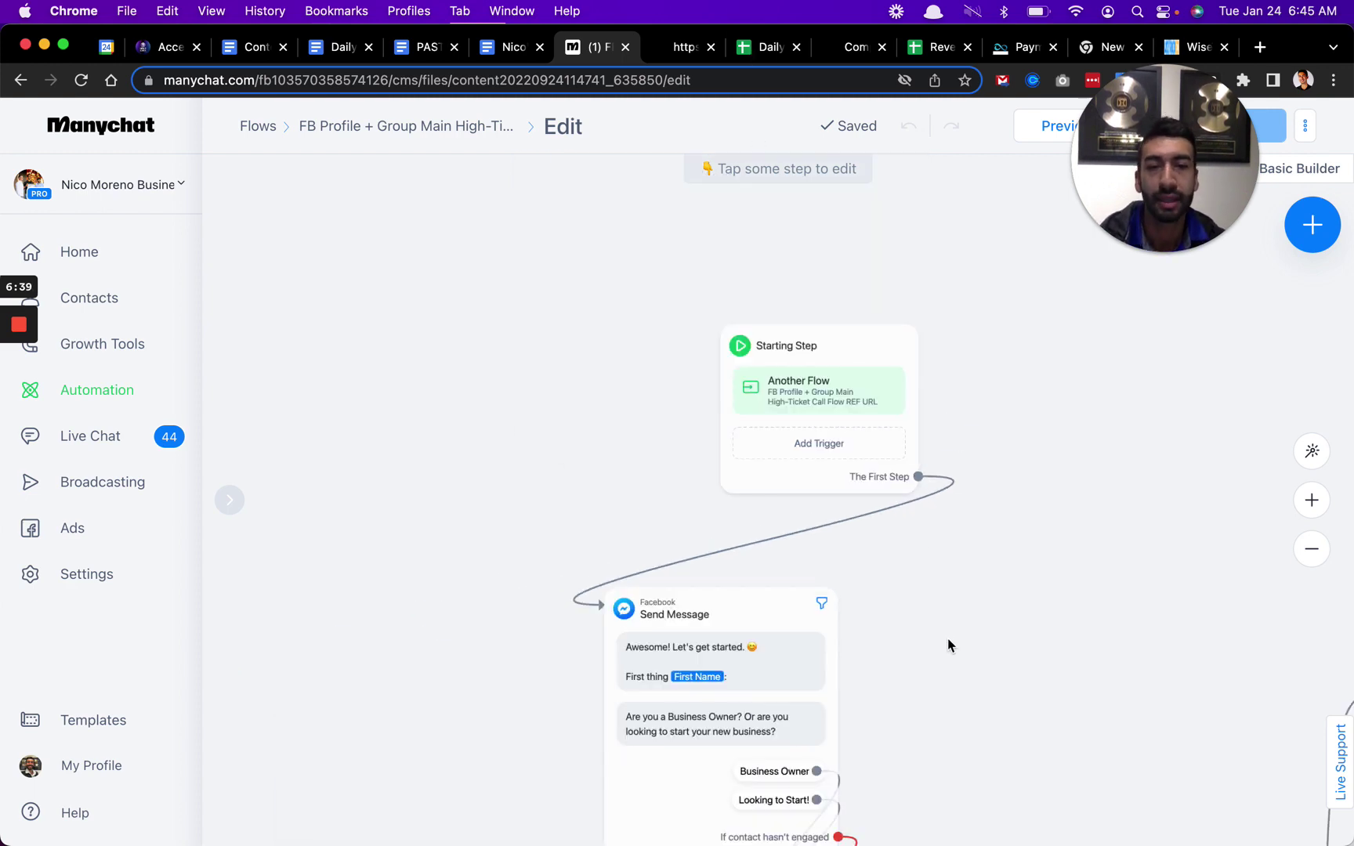
pyautogui.moveTo(949, 645); pyautogui.dragTo(951, 330)
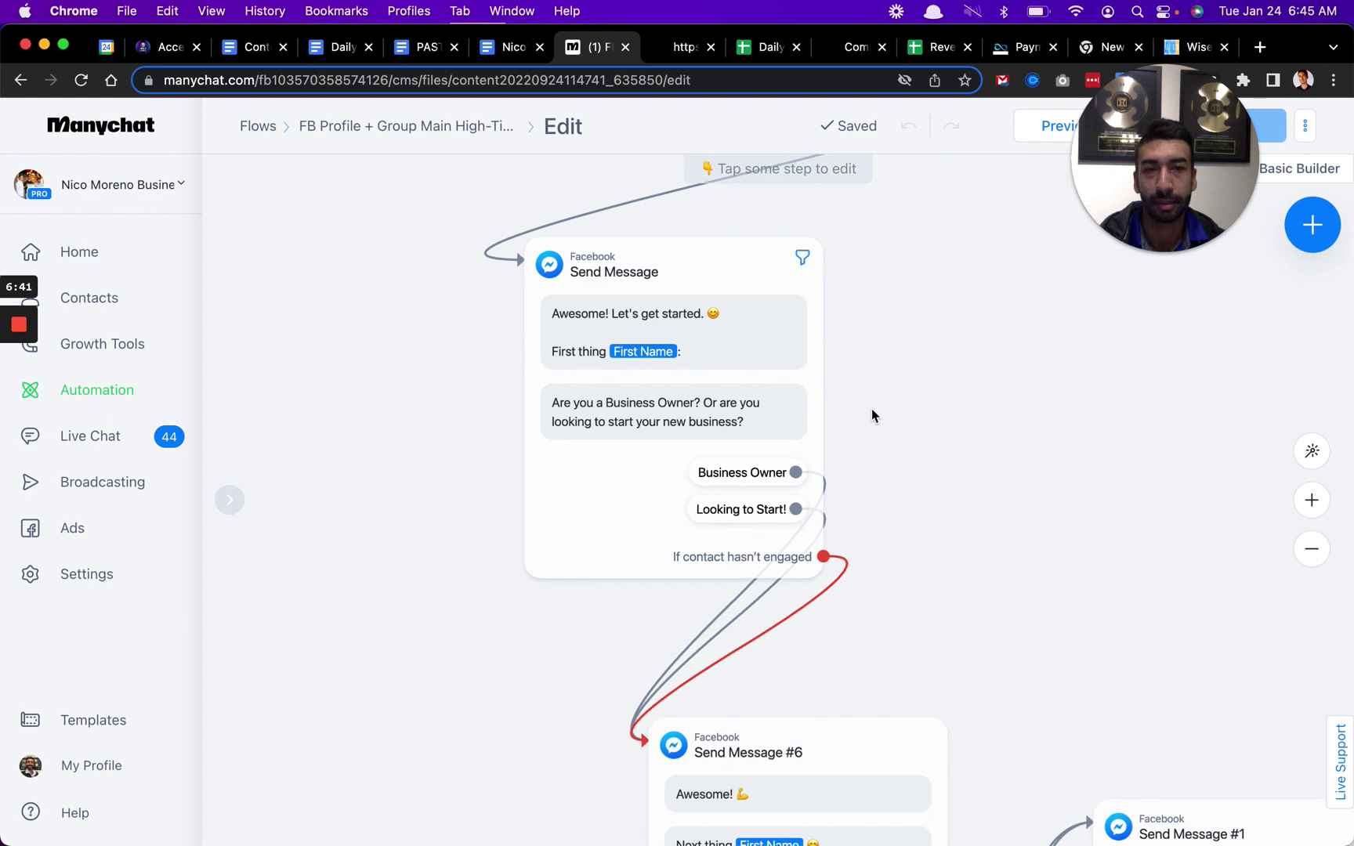
# Zoom in on the welcome message asking 'Are you a Business Owner? Or are you looking to start your new business?'.
pyautogui.scroll(3, 871, 408)
pyautogui.scroll(5, 955, 546)
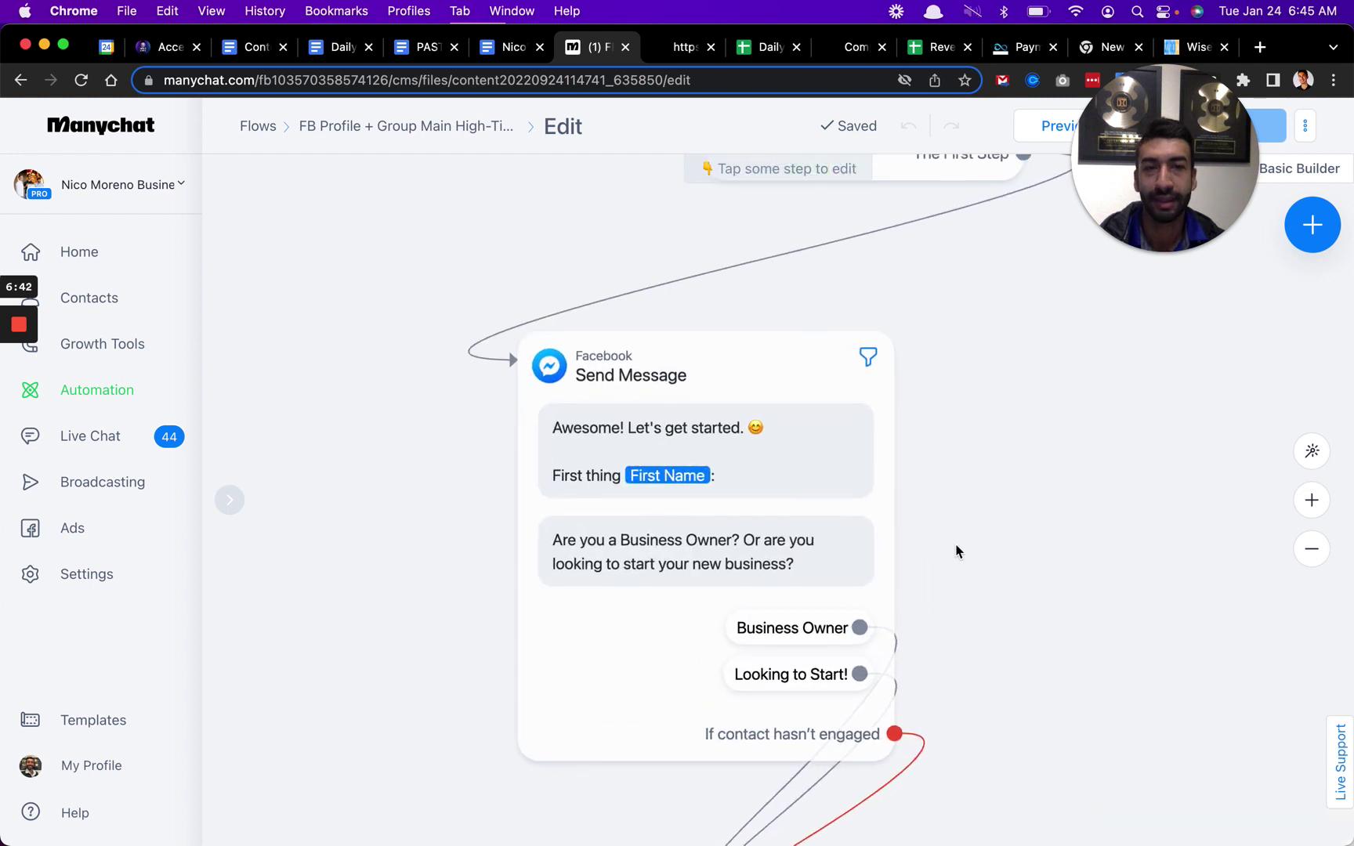
pyautogui.moveTo(560, 424)
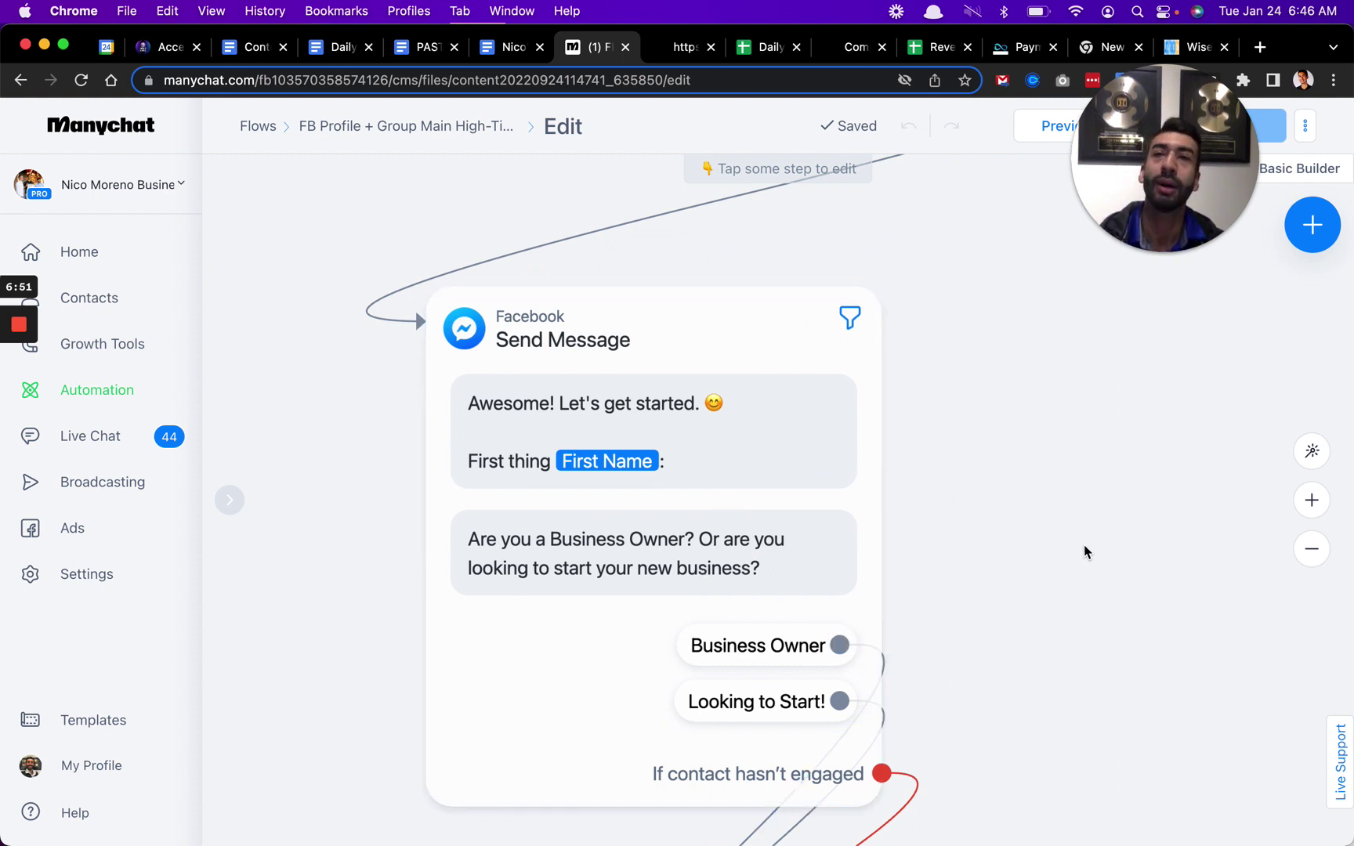
pyautogui.moveTo(655, 551)
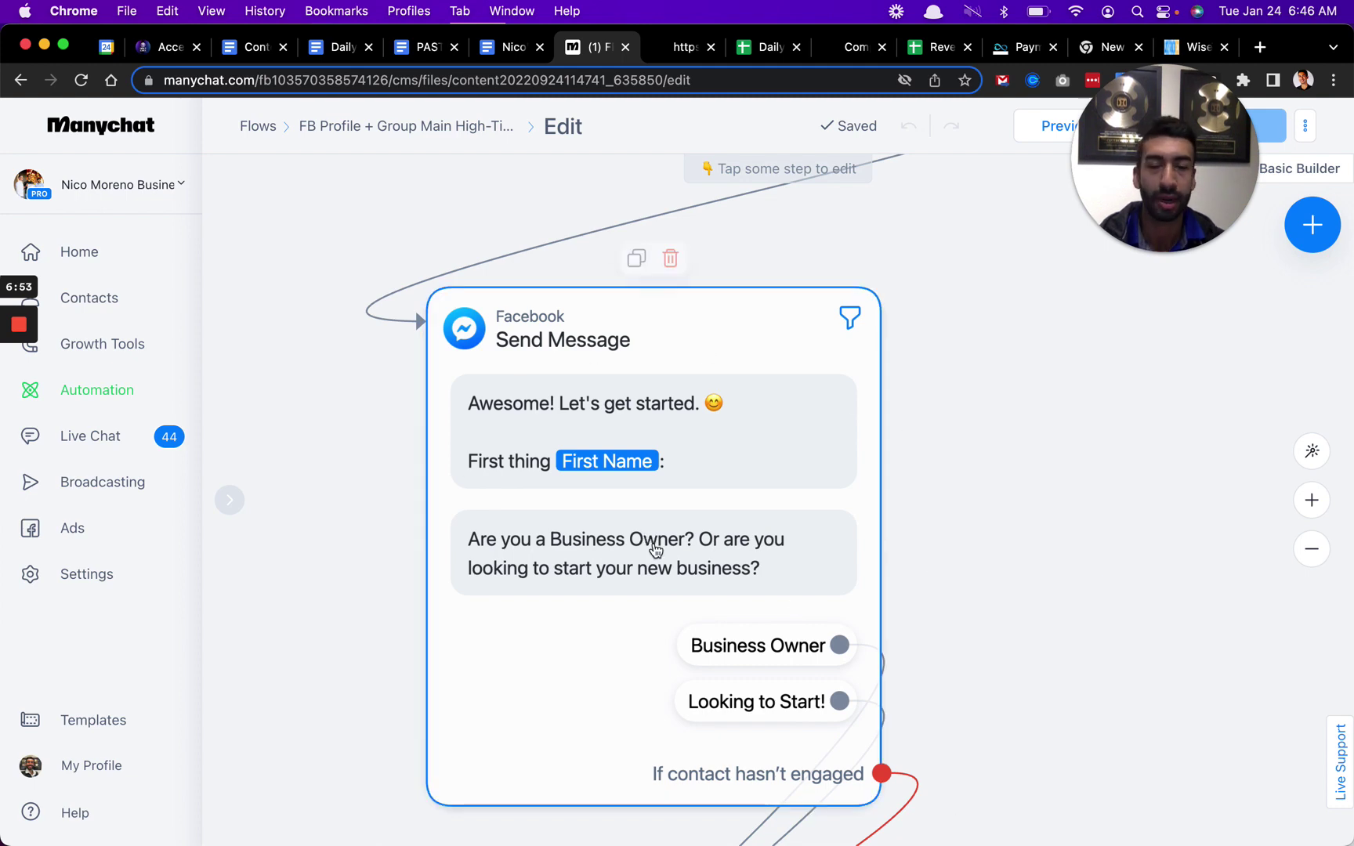
pyautogui.scroll(-3, 1019, 525)
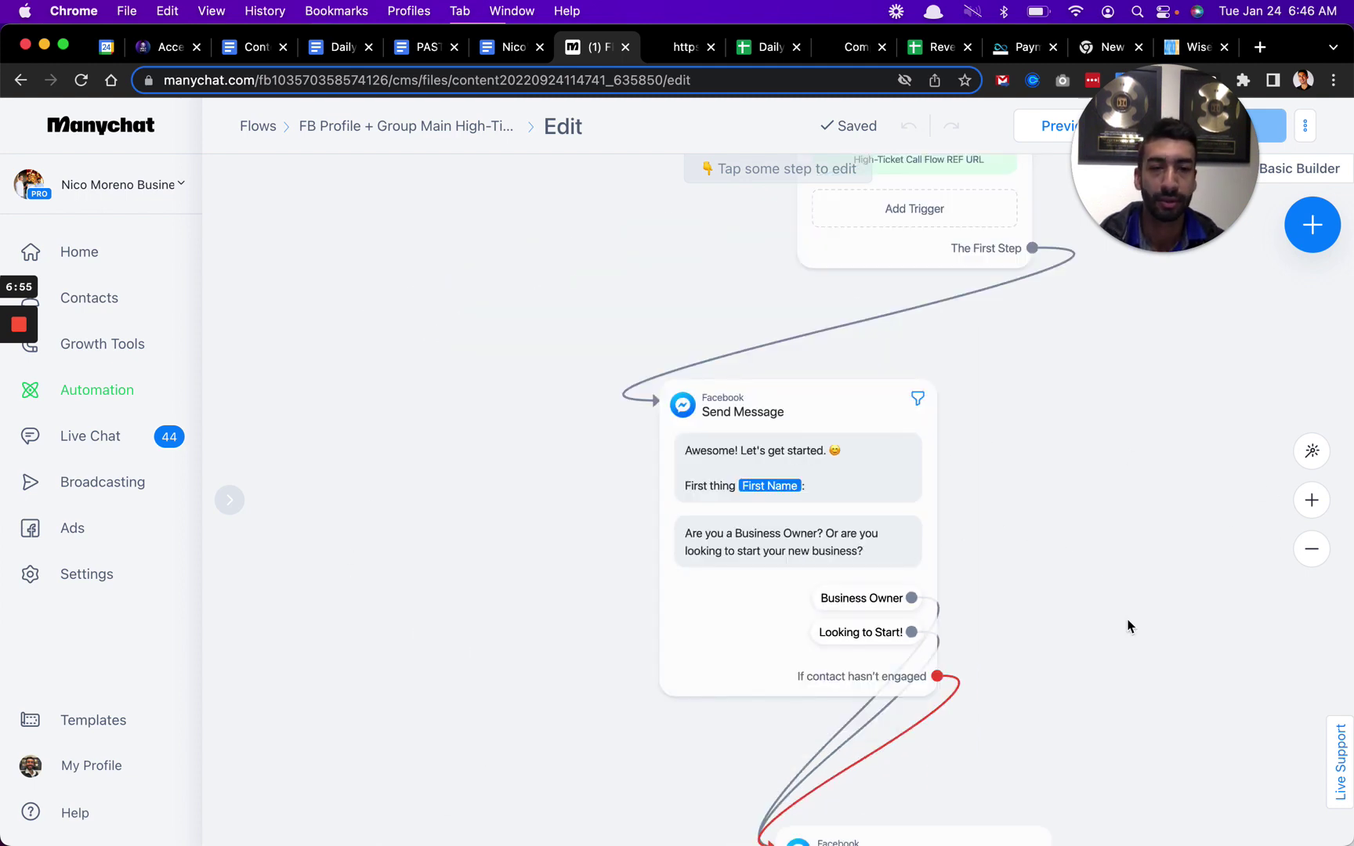
pyautogui.hscroll(7, 1128, 627)
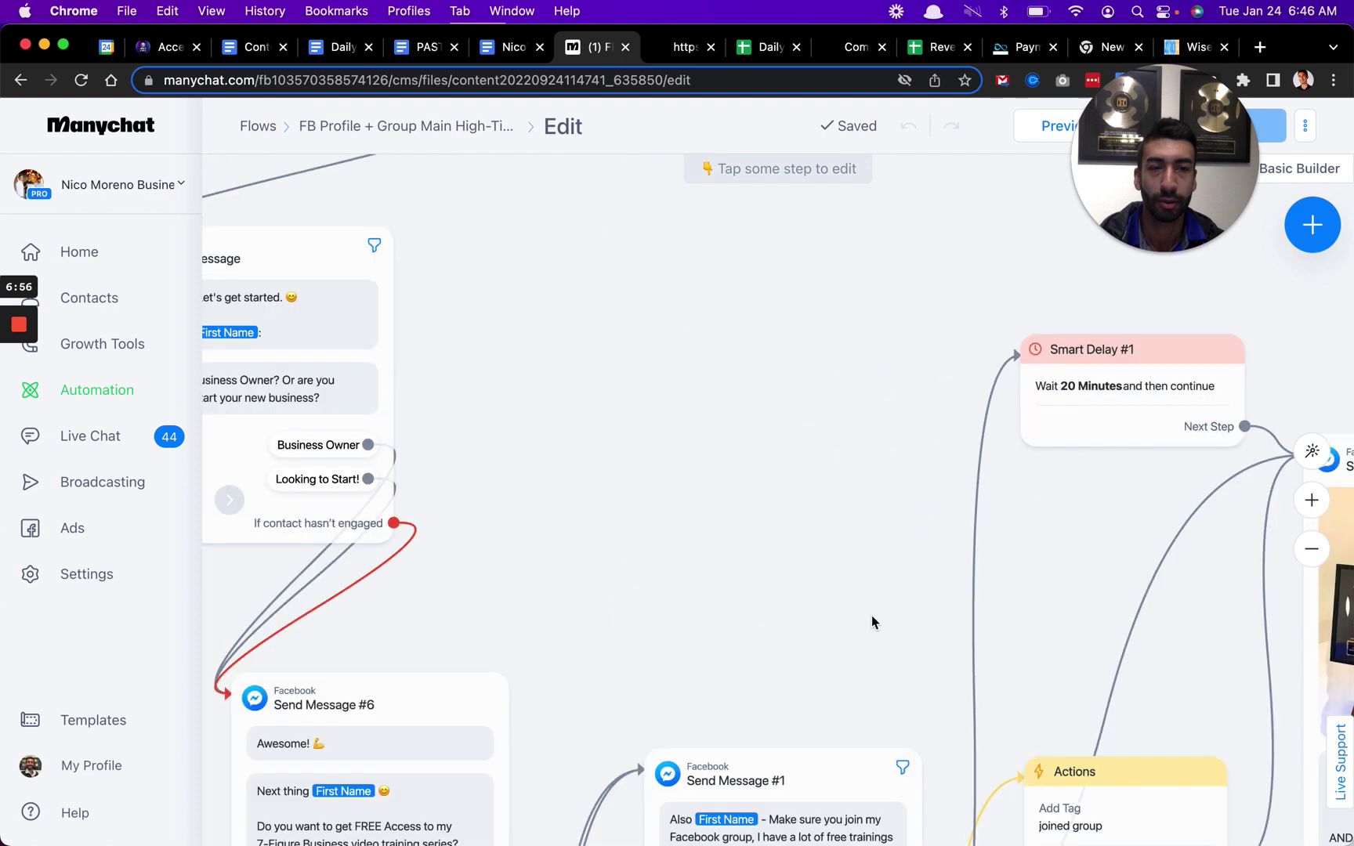
pyautogui.hscroll(-5, 783, 509)
pyautogui.scroll(2, 784, 509)
pyautogui.moveTo(689, 509)
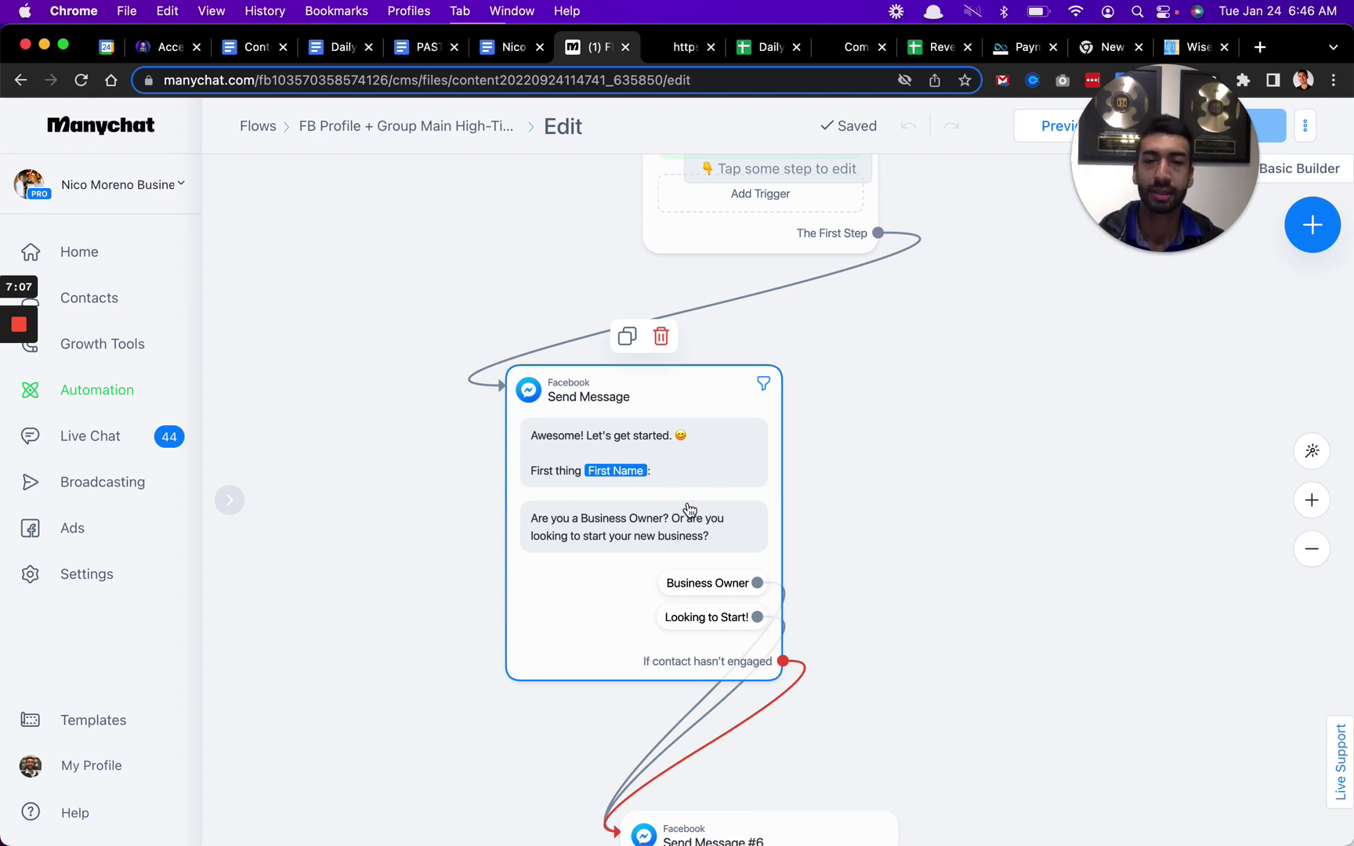
pyautogui.scroll(4, 955, 565)
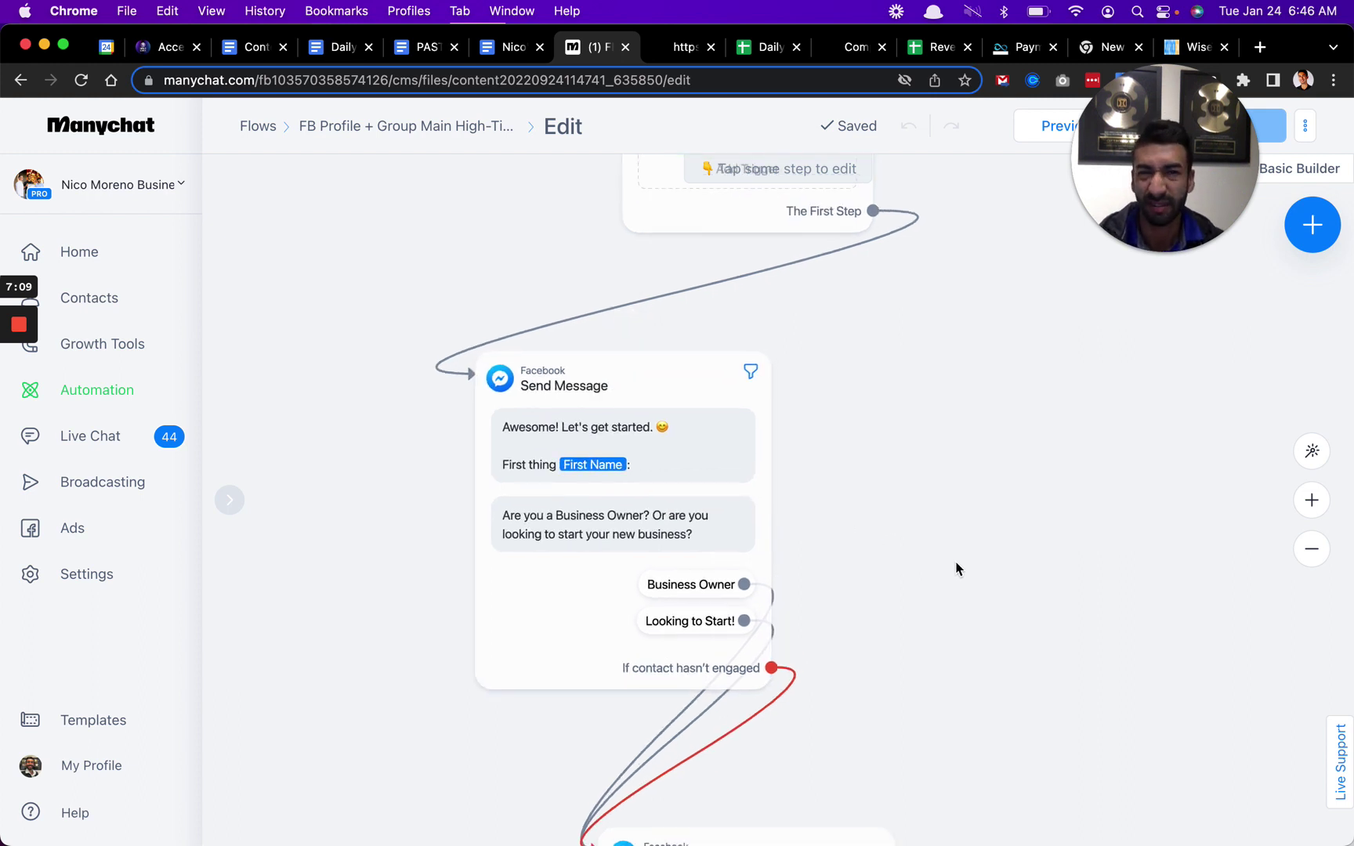
pyautogui.moveTo(919, 573); pyautogui.dragTo(990, 527)
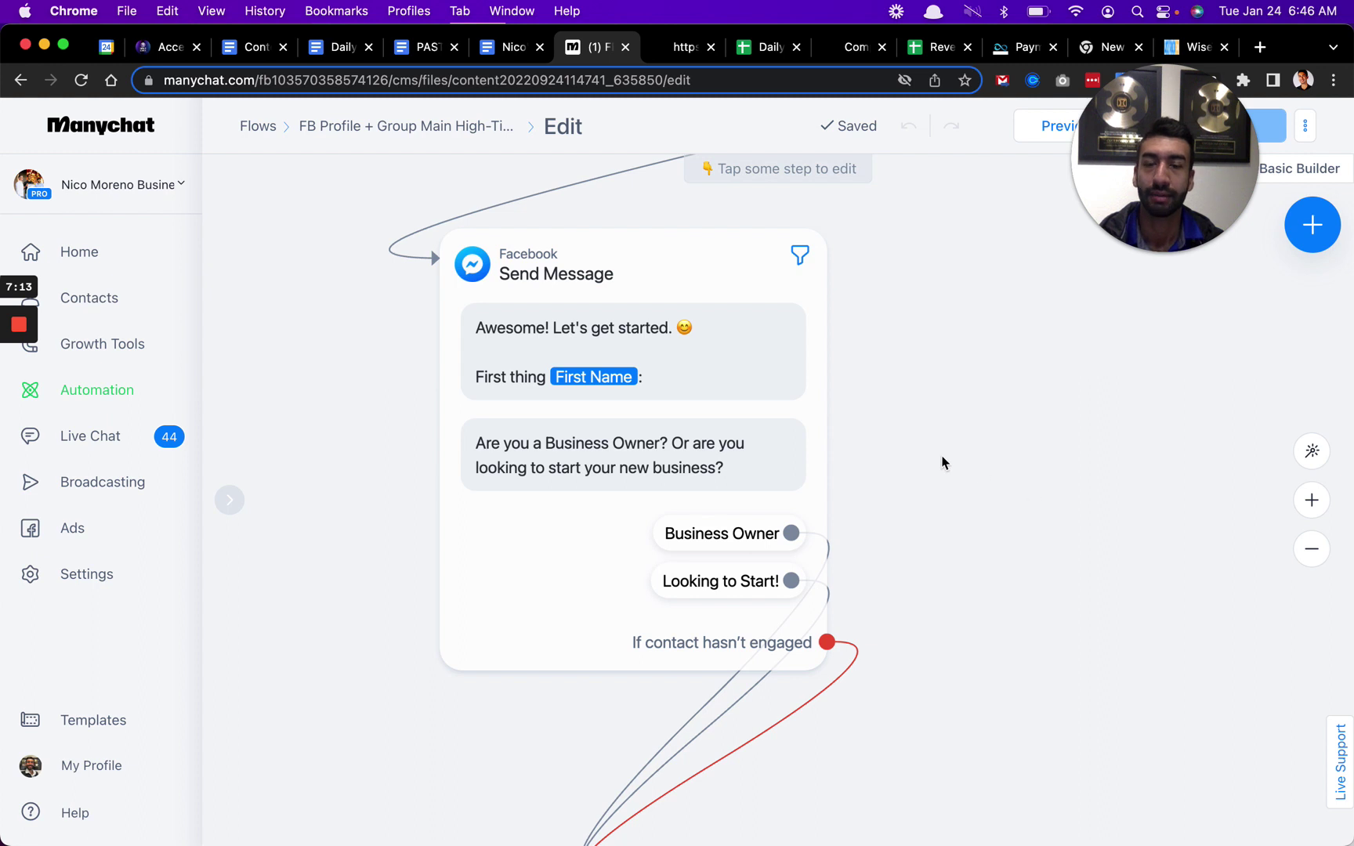
pyautogui.scroll(1, 683, 376)
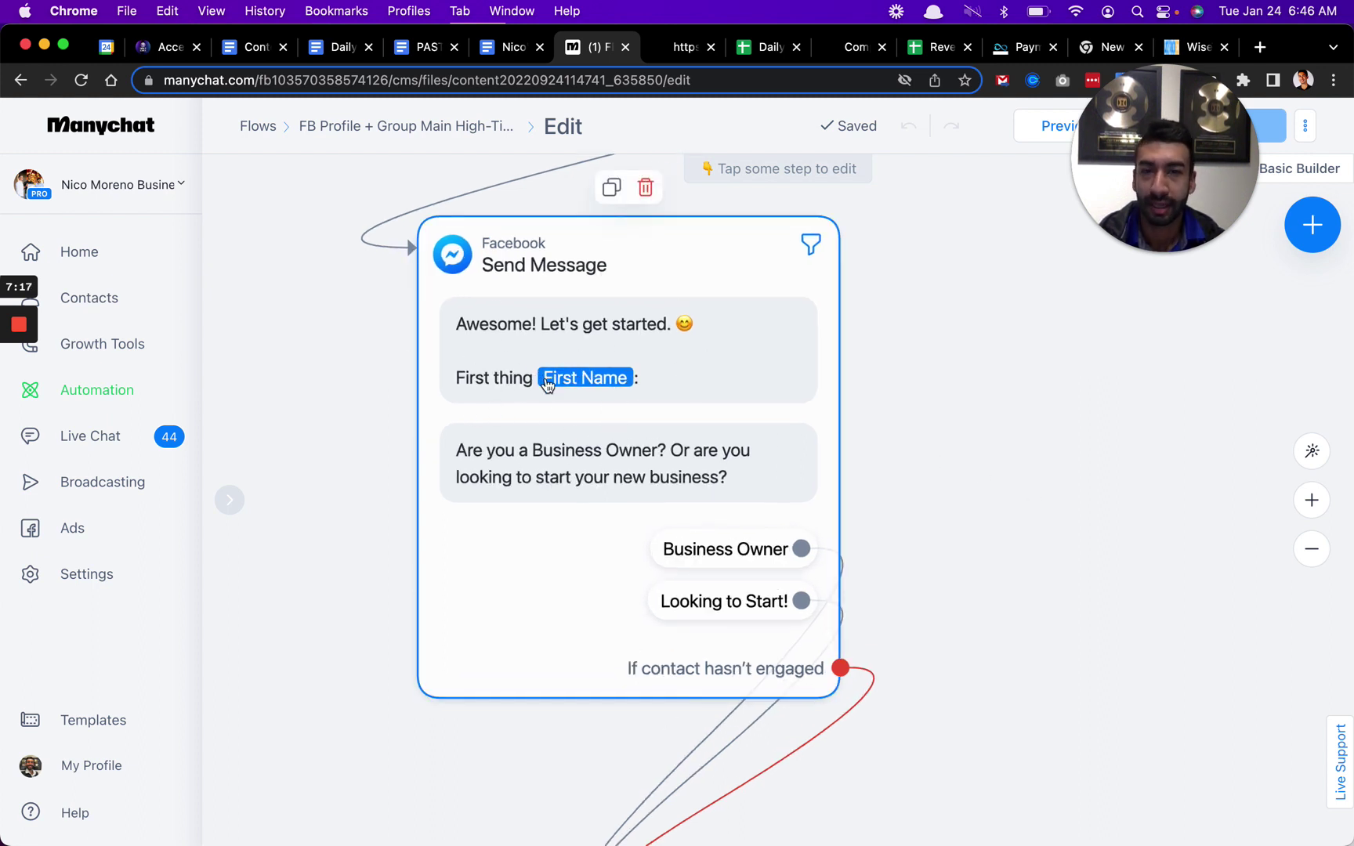
pyautogui.scroll(2, 569, 382)
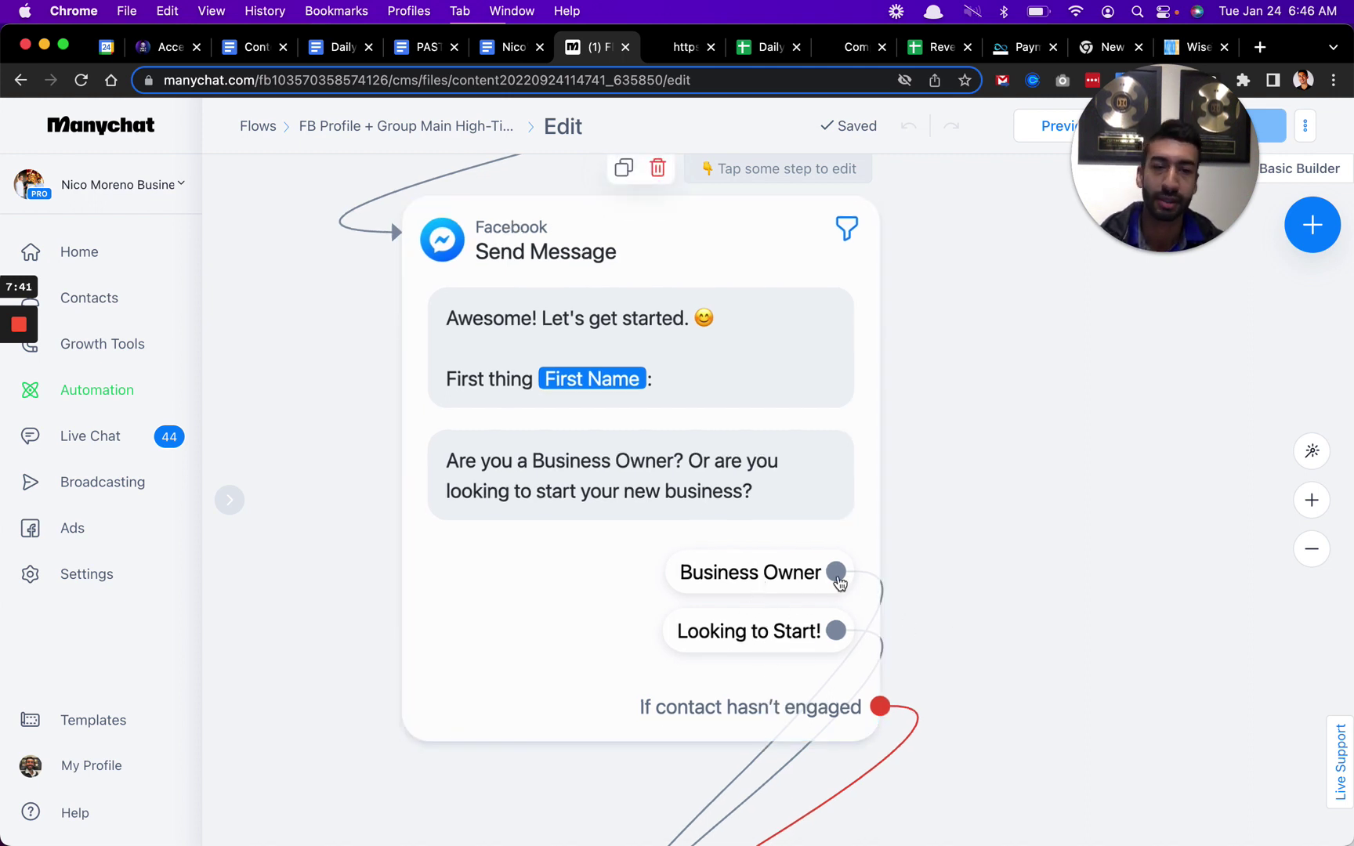
pyautogui.scroll(-1, 859, 613)
pyautogui.scroll(-1, 858, 613)
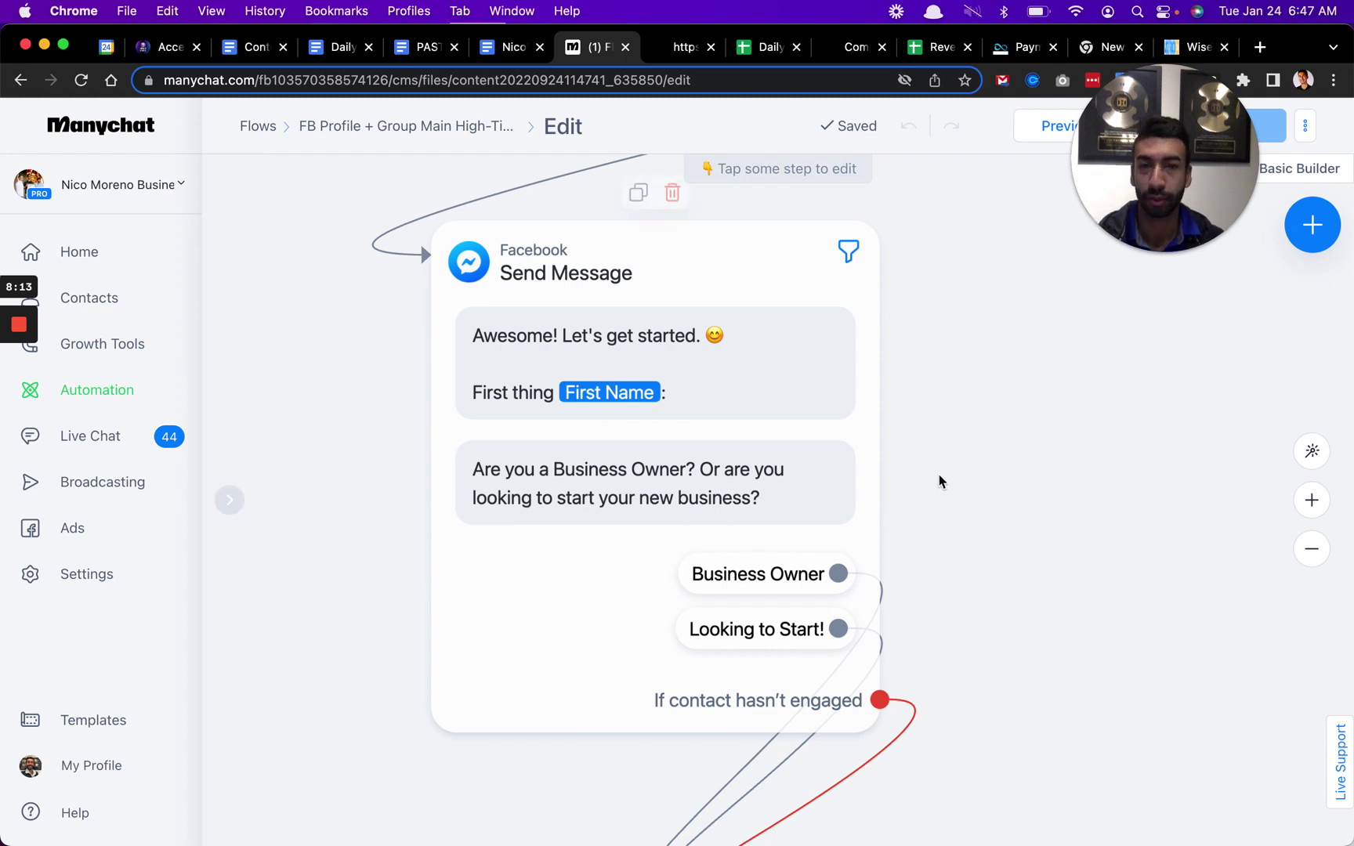
pyautogui.scroll(-1, 1040, 593)
pyautogui.scroll(-2, 1036, 643)
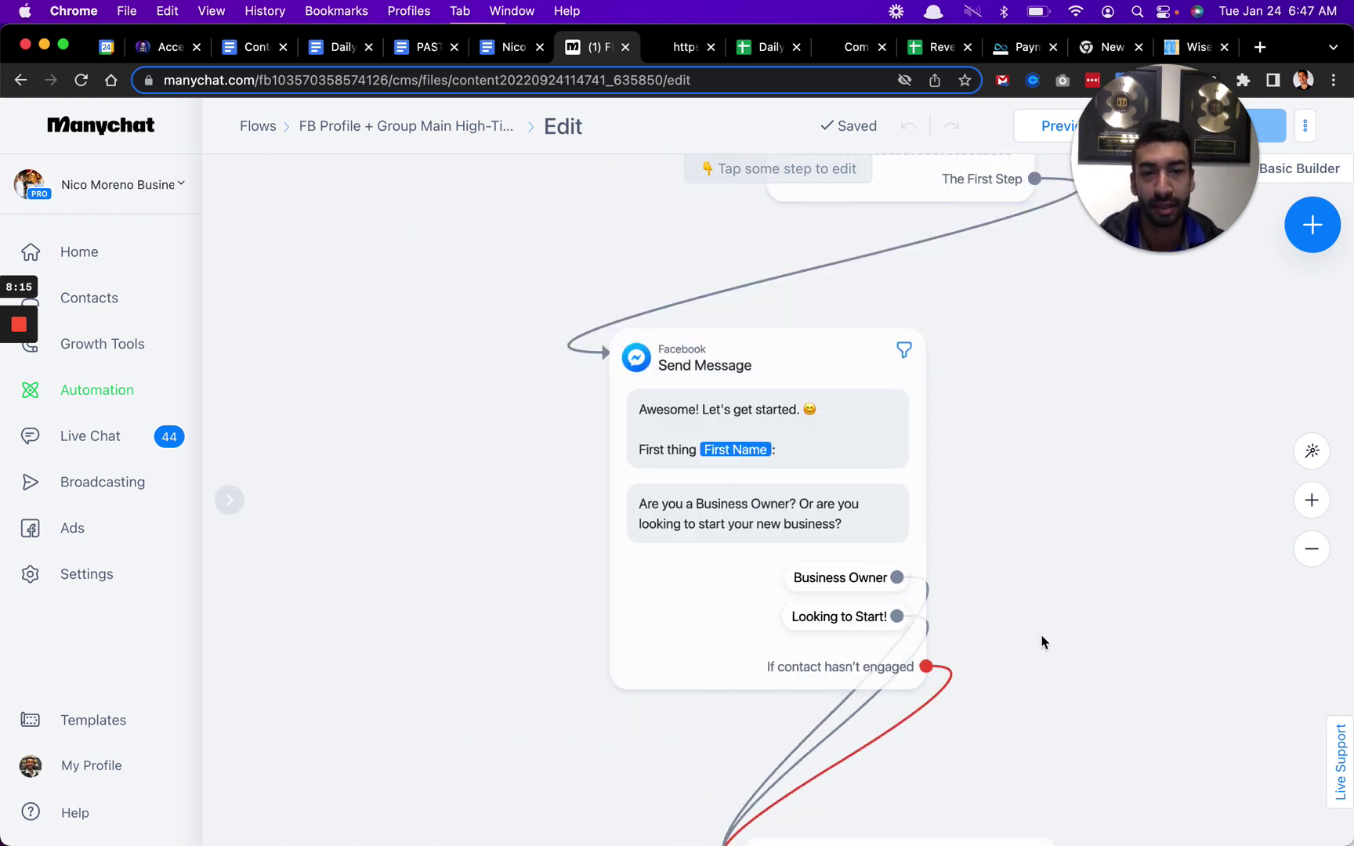
pyautogui.scroll(-3, 1042, 643)
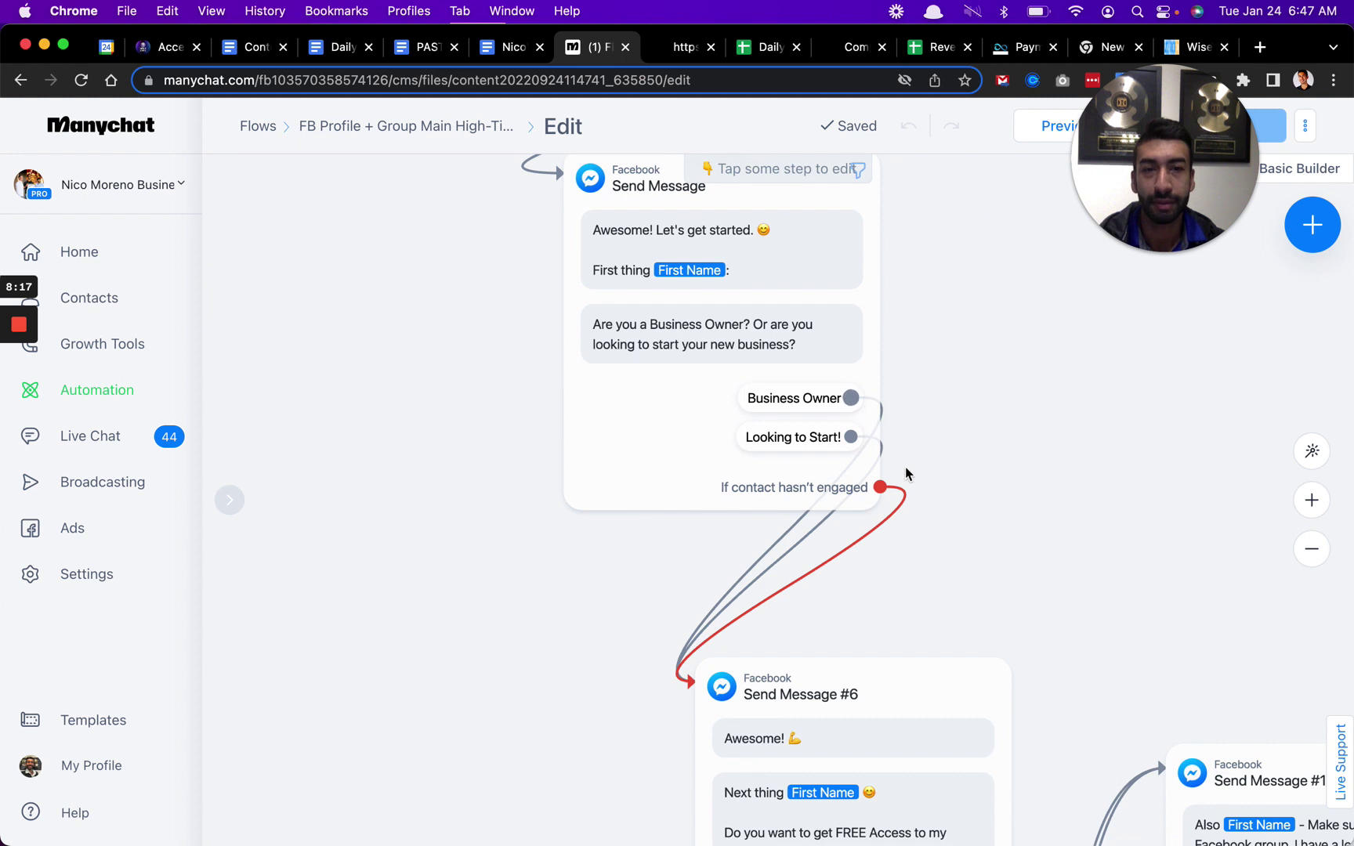
pyautogui.scroll(2, 970, 490)
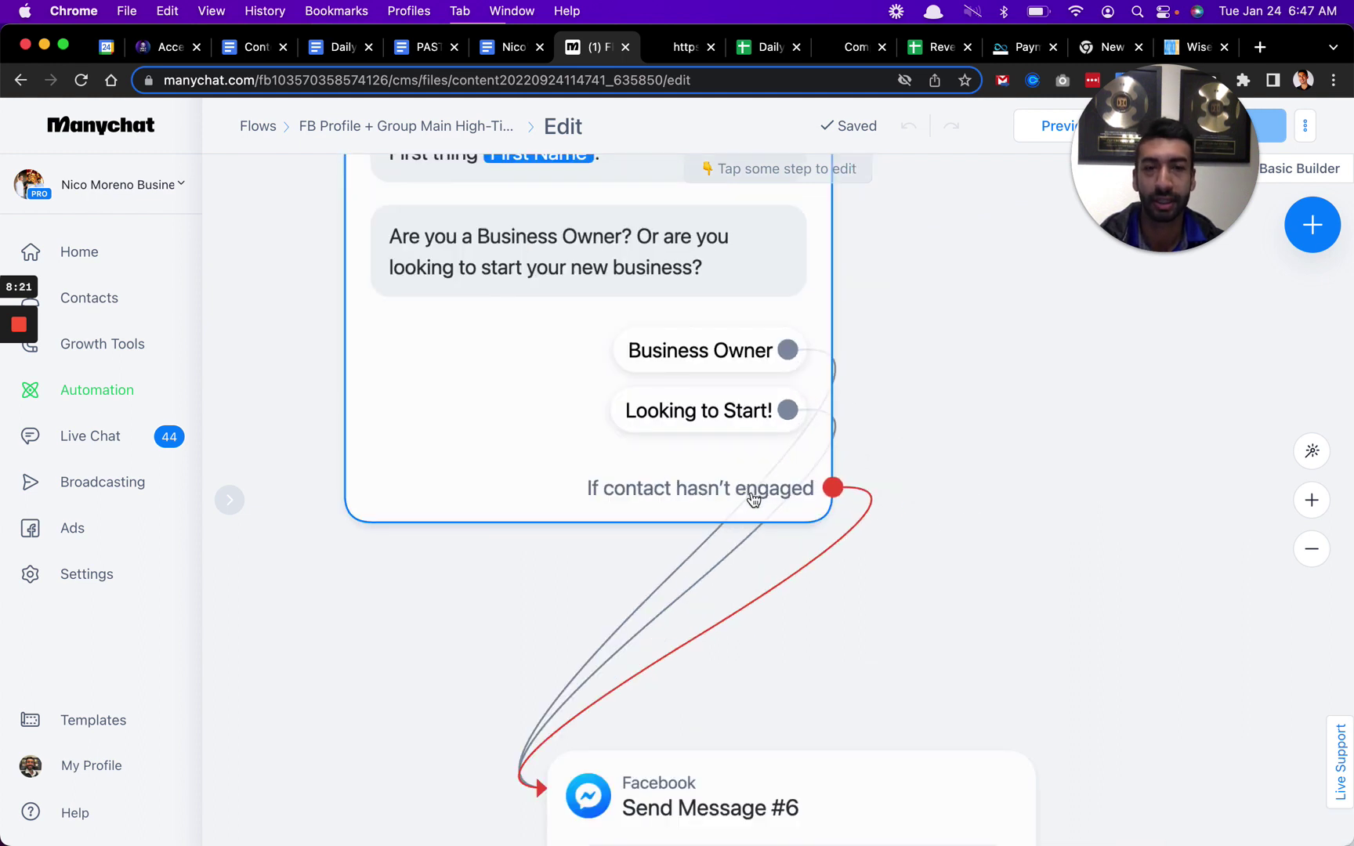
pyautogui.hscroll(-4, 486, 415)
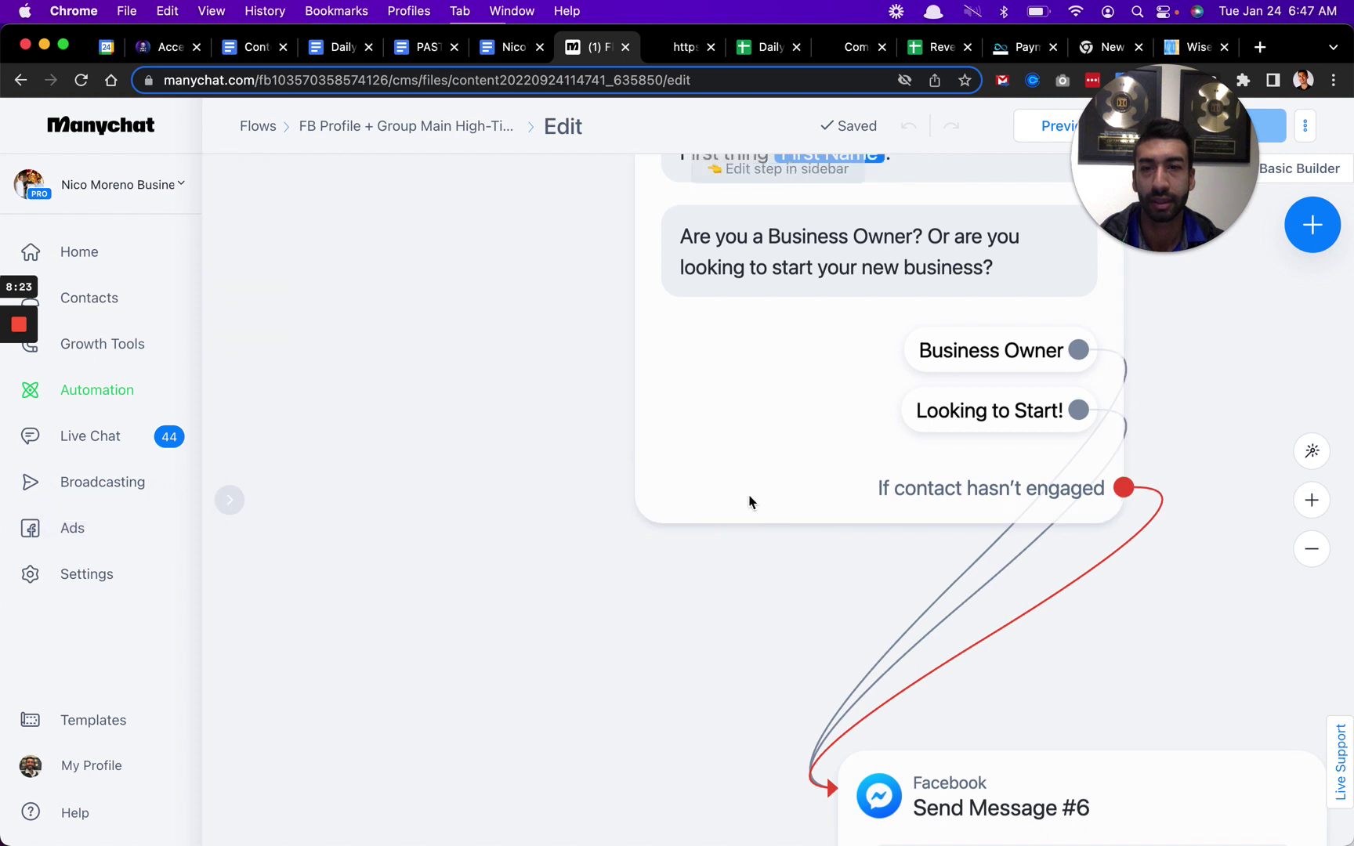
# Open the welcome message step for editing.
pyautogui.click(879, 437)
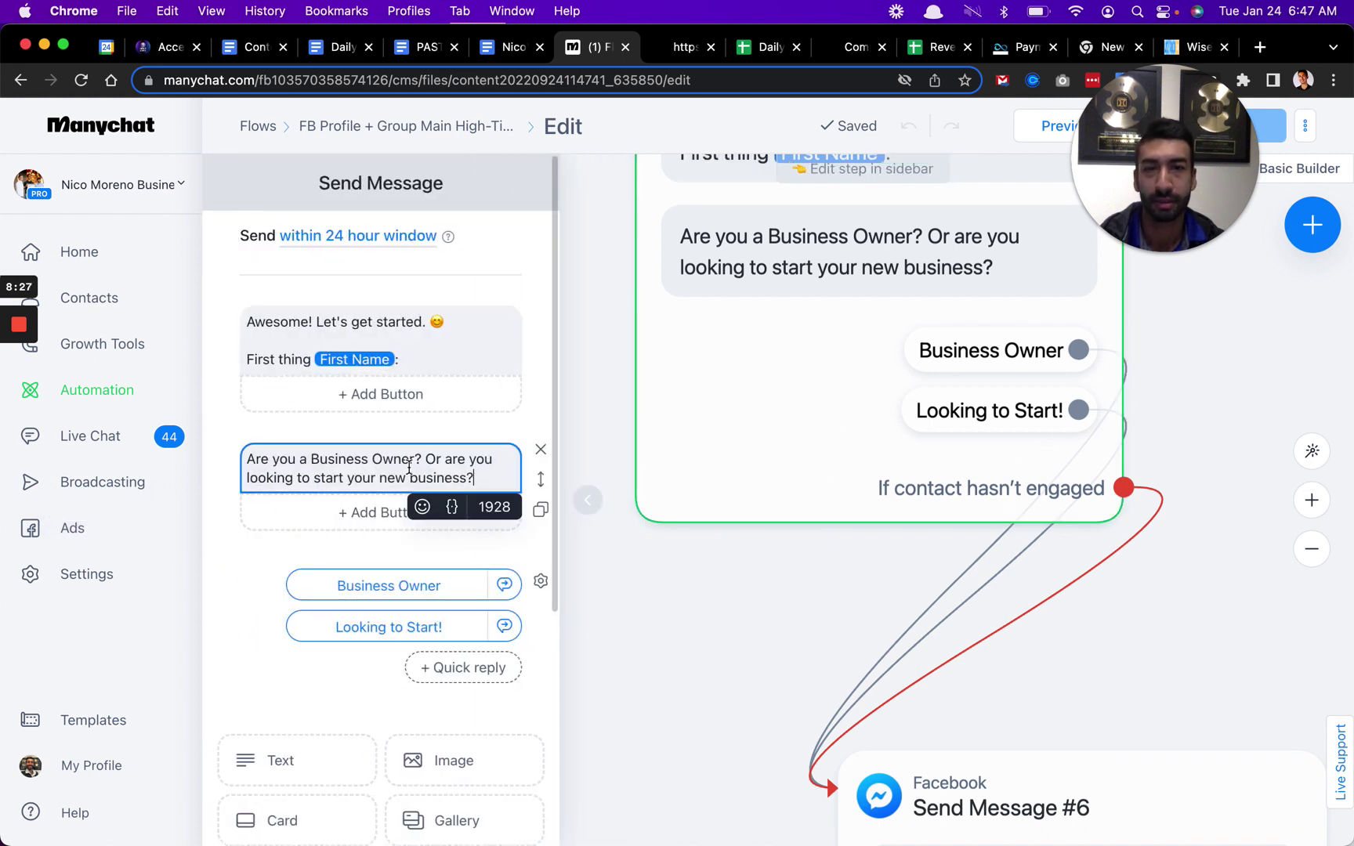
pyautogui.scroll(-4, 536, 576)
pyautogui.scroll(-2, 456, 548)
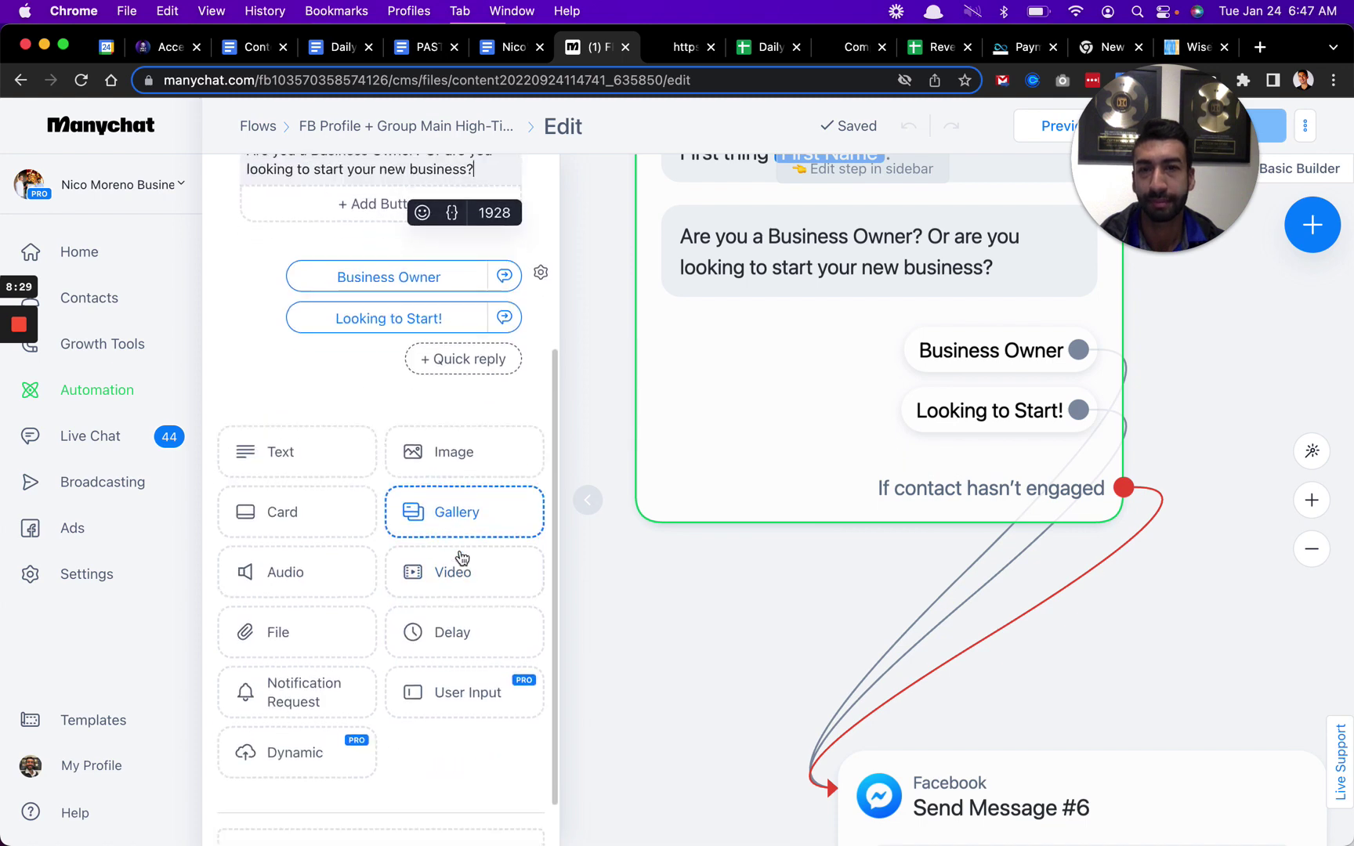
pyautogui.scroll(5, 461, 684)
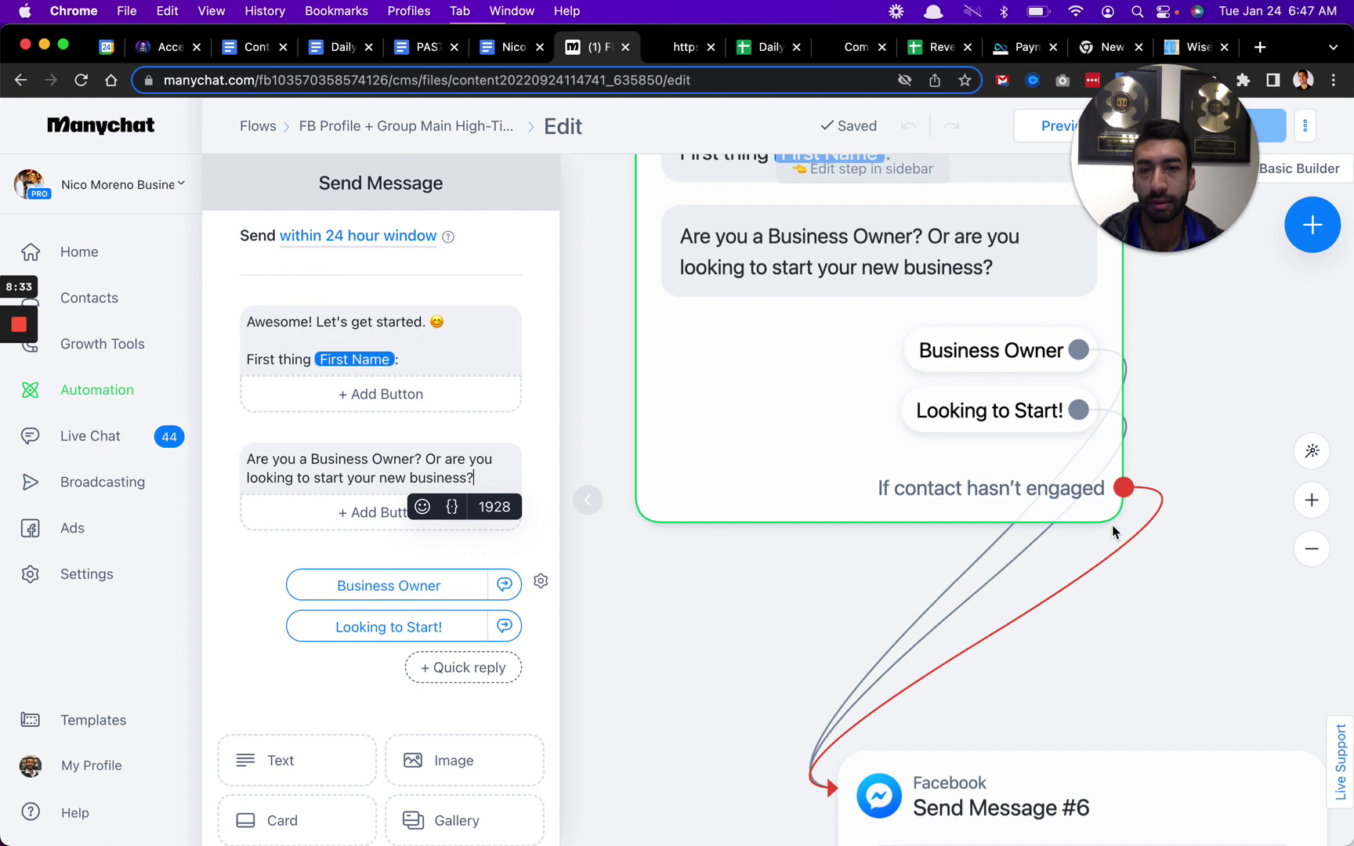
# Link the 'If contact hasn't engaged' follow-up to Send Message #6 and review its 2-hour settings.
pyautogui.click(1124, 488)
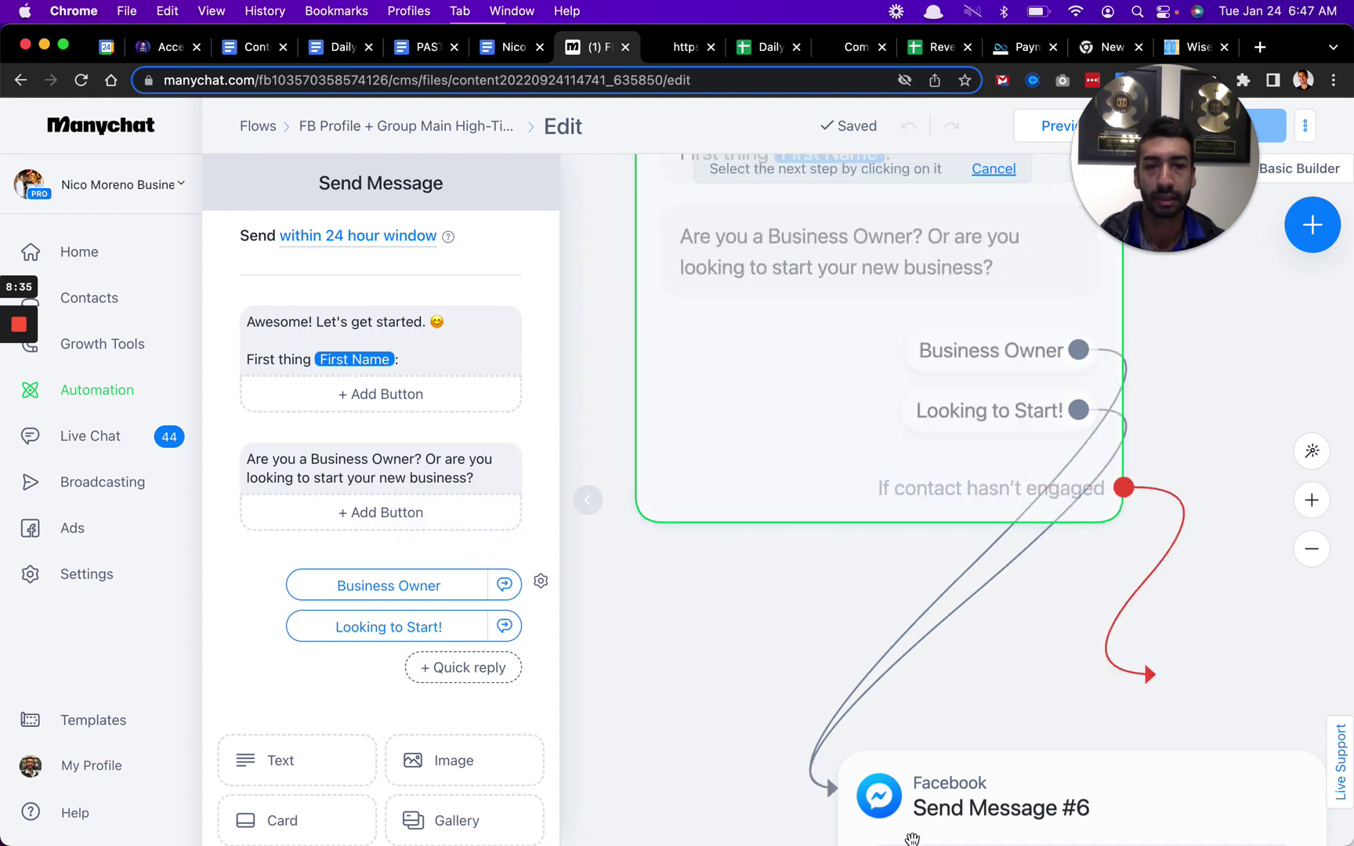
pyautogui.click(913, 807)
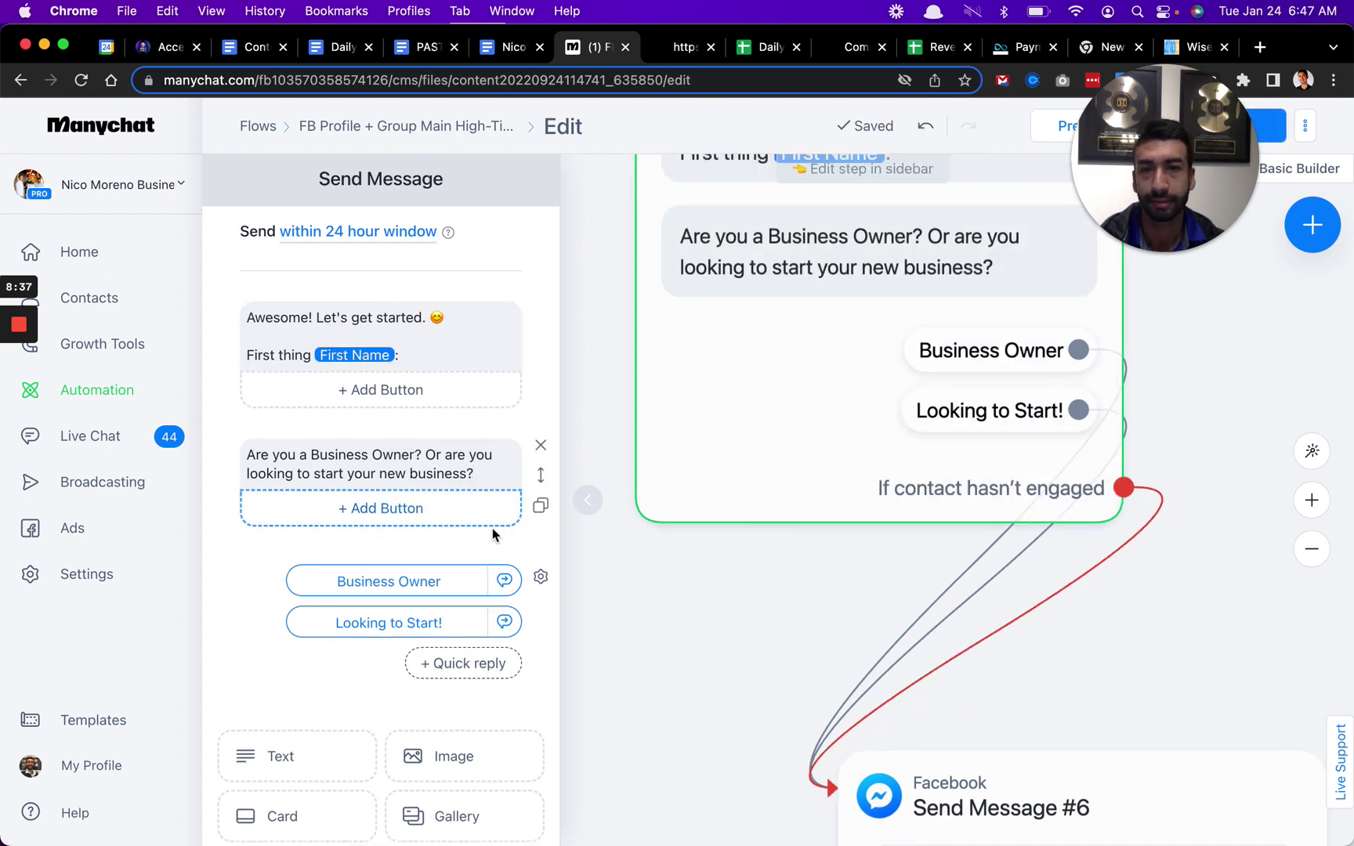
pyautogui.scroll(-5, 492, 534)
pyautogui.scroll(5, 455, 650)
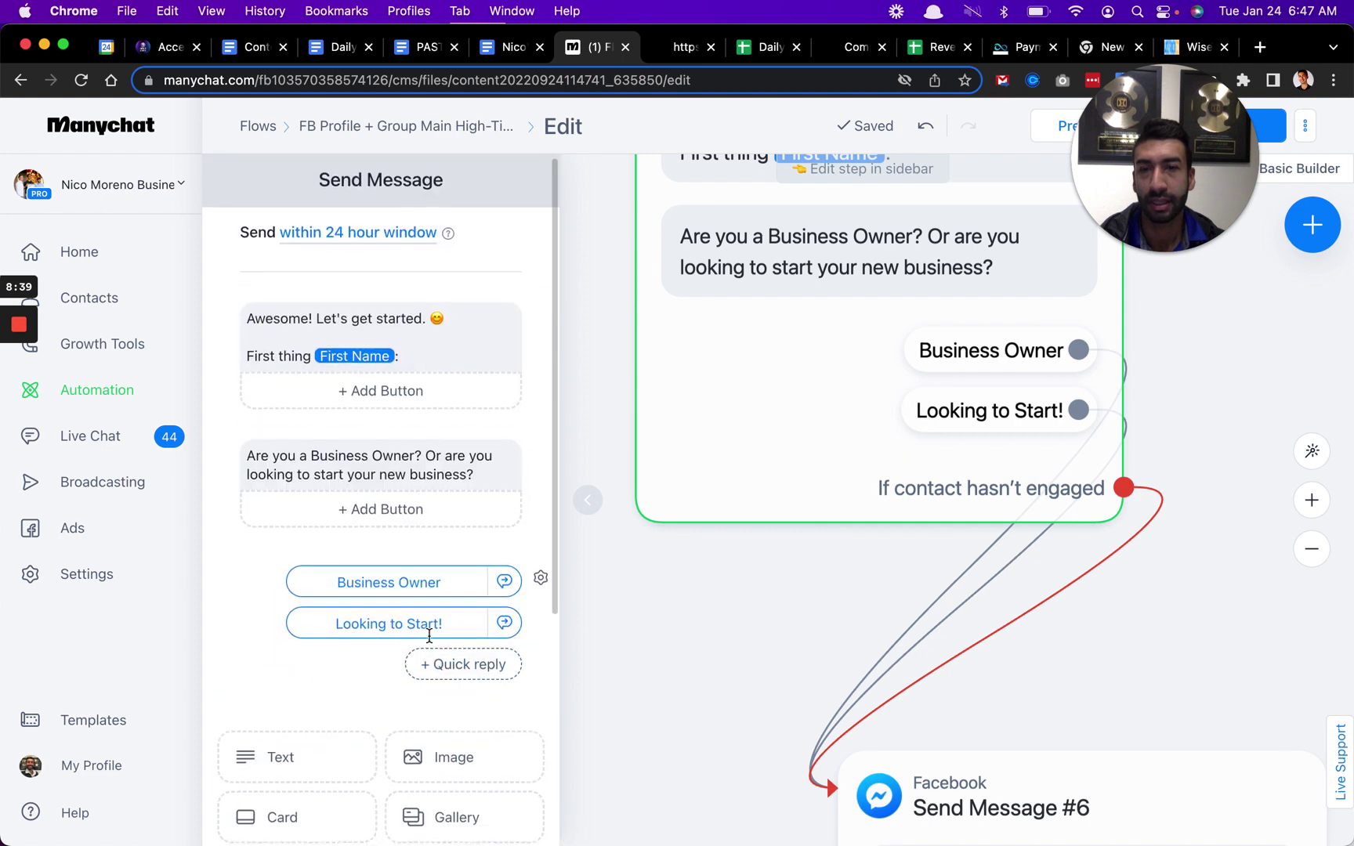
pyautogui.moveTo(1123, 487)
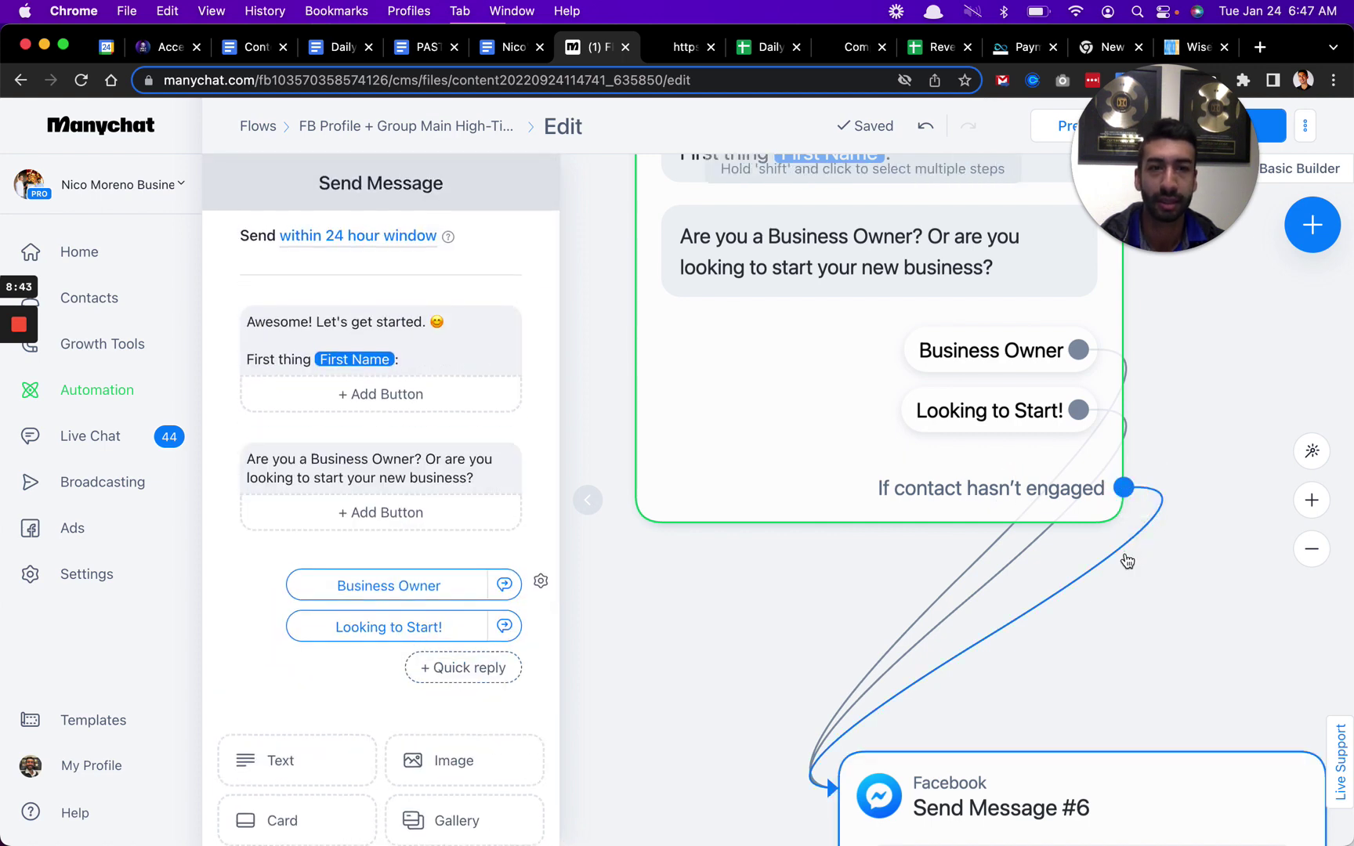
pyautogui.moveTo(1129, 552)
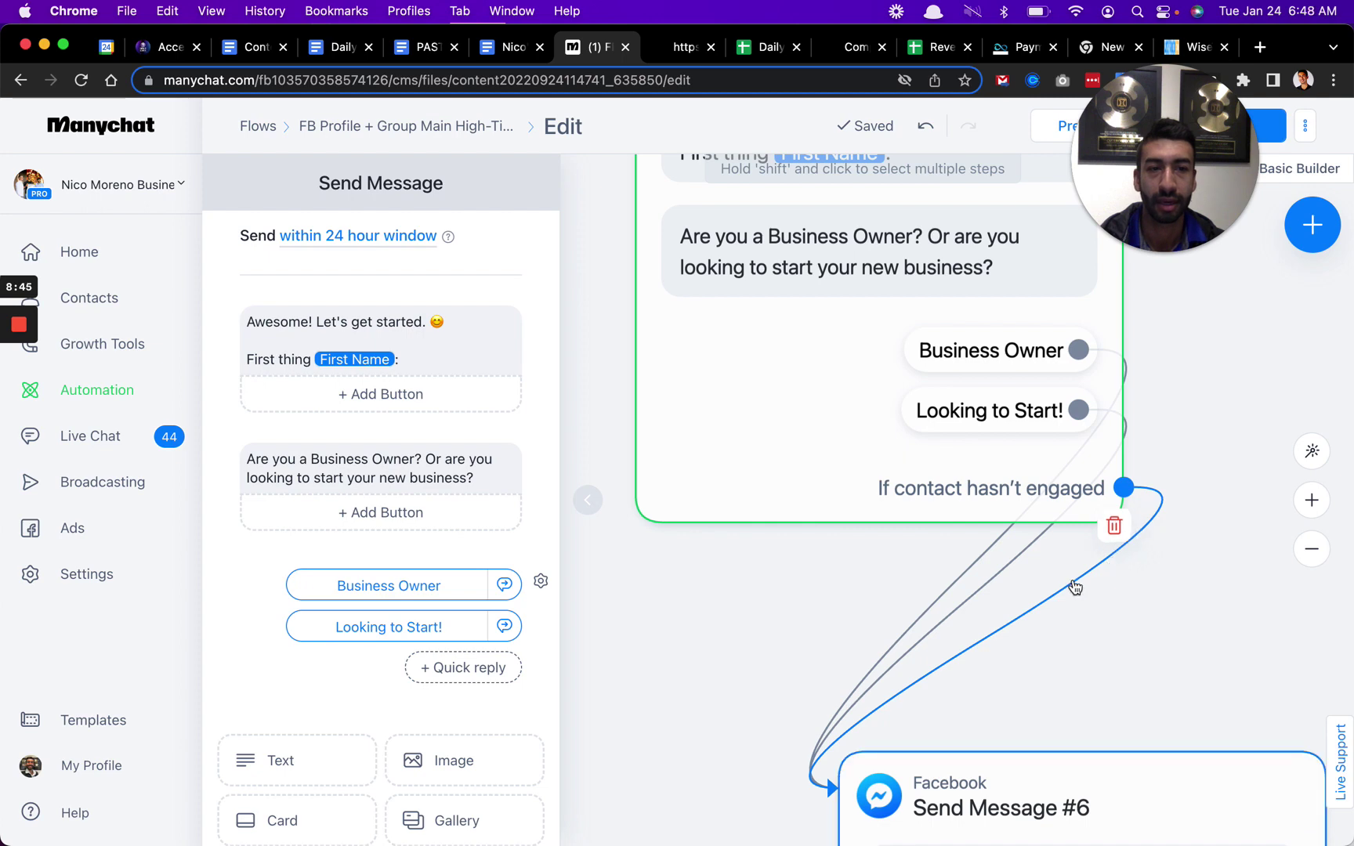
pyautogui.scroll(-10, 1075, 587)
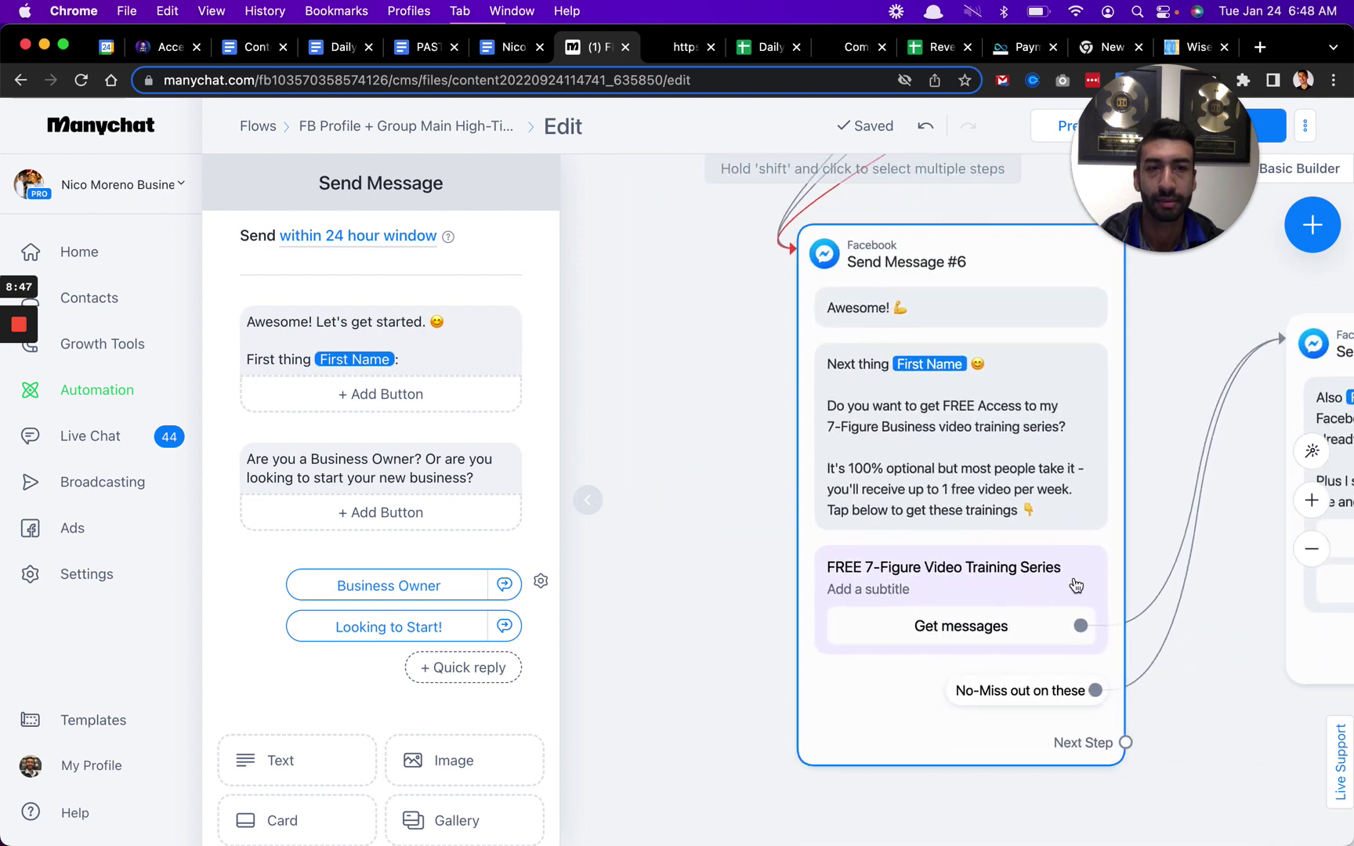
pyautogui.scroll(-8, 328, 589)
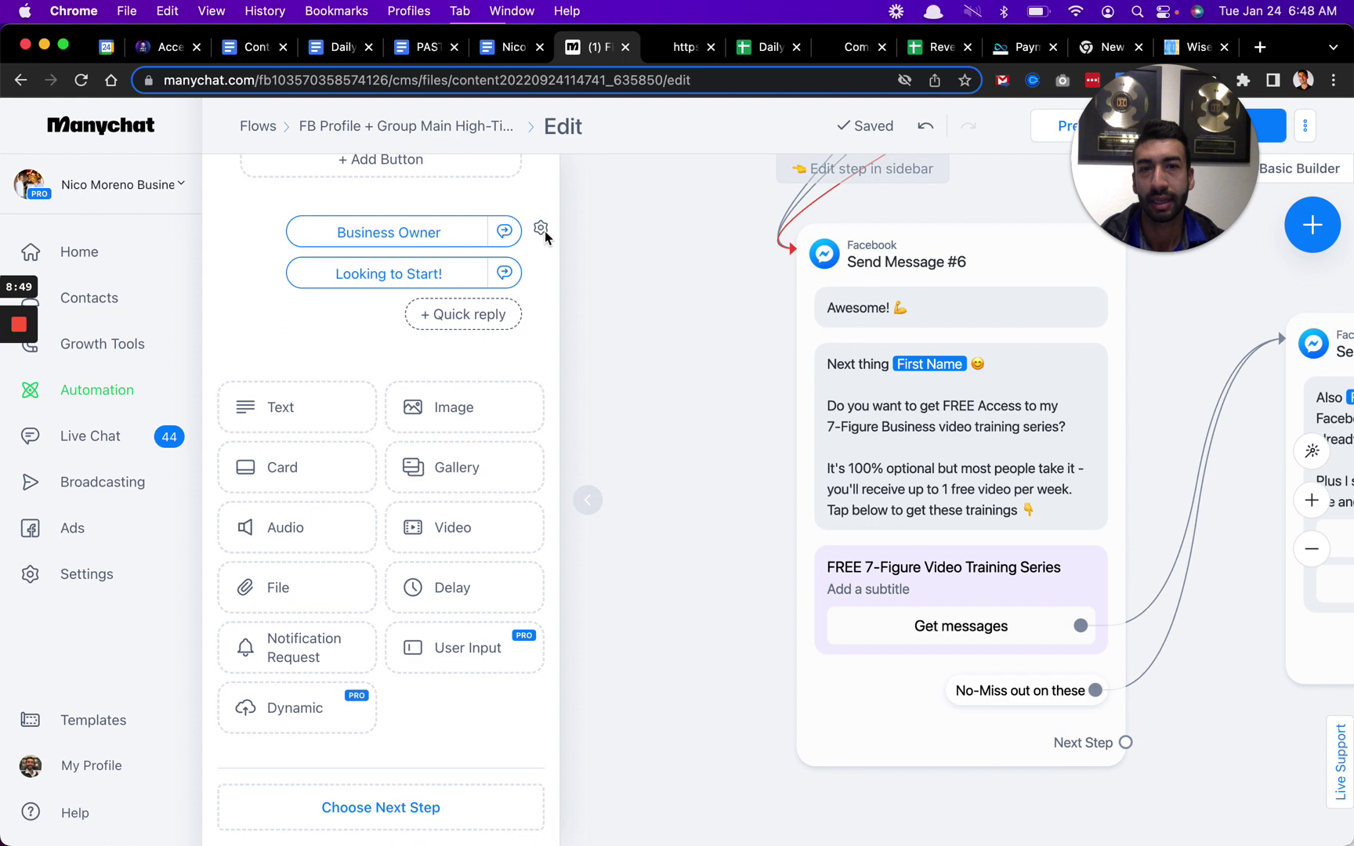
pyautogui.click(541, 229)
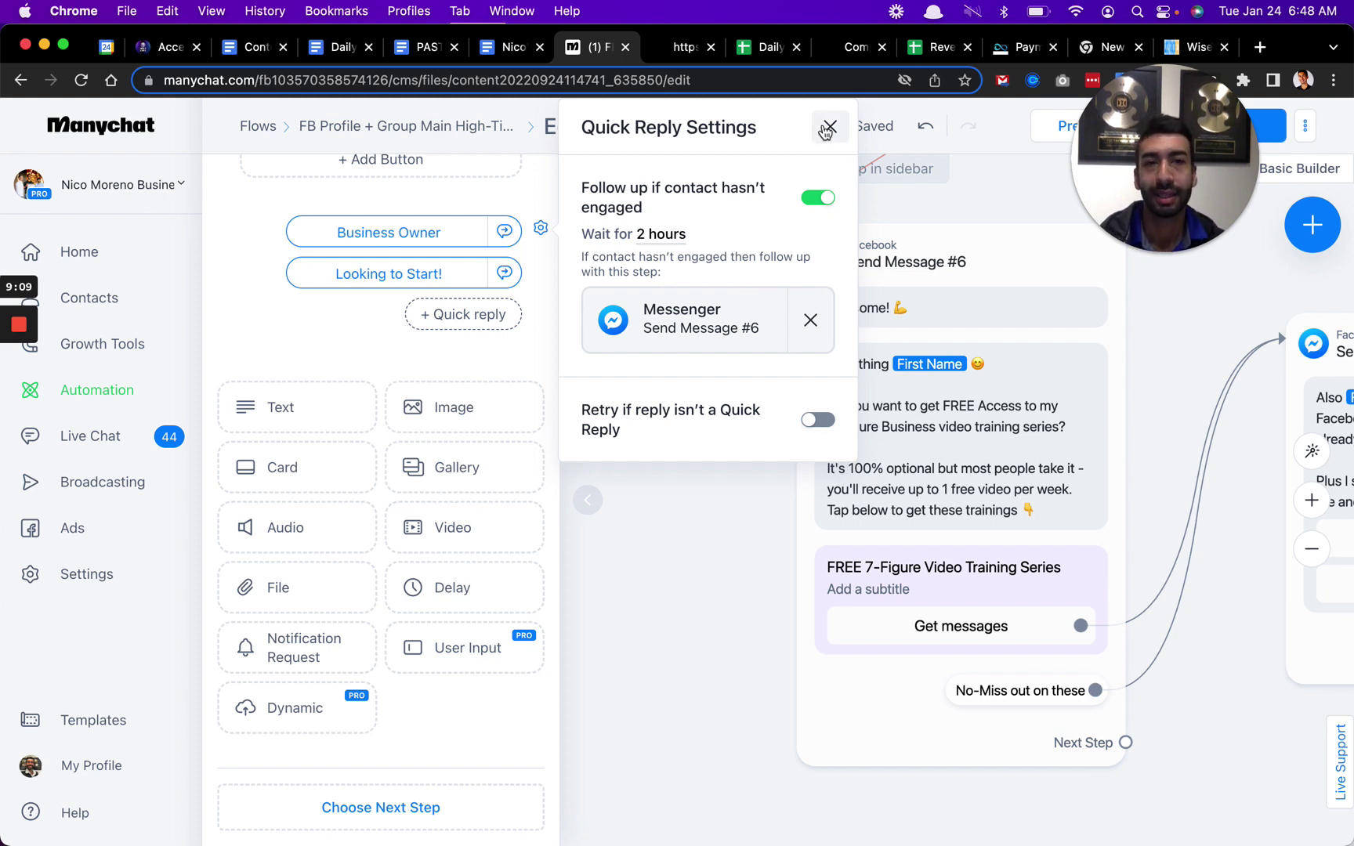
pyautogui.click(830, 127)
pyautogui.scroll(3, 753, 449)
pyautogui.scroll(-3, 752, 444)
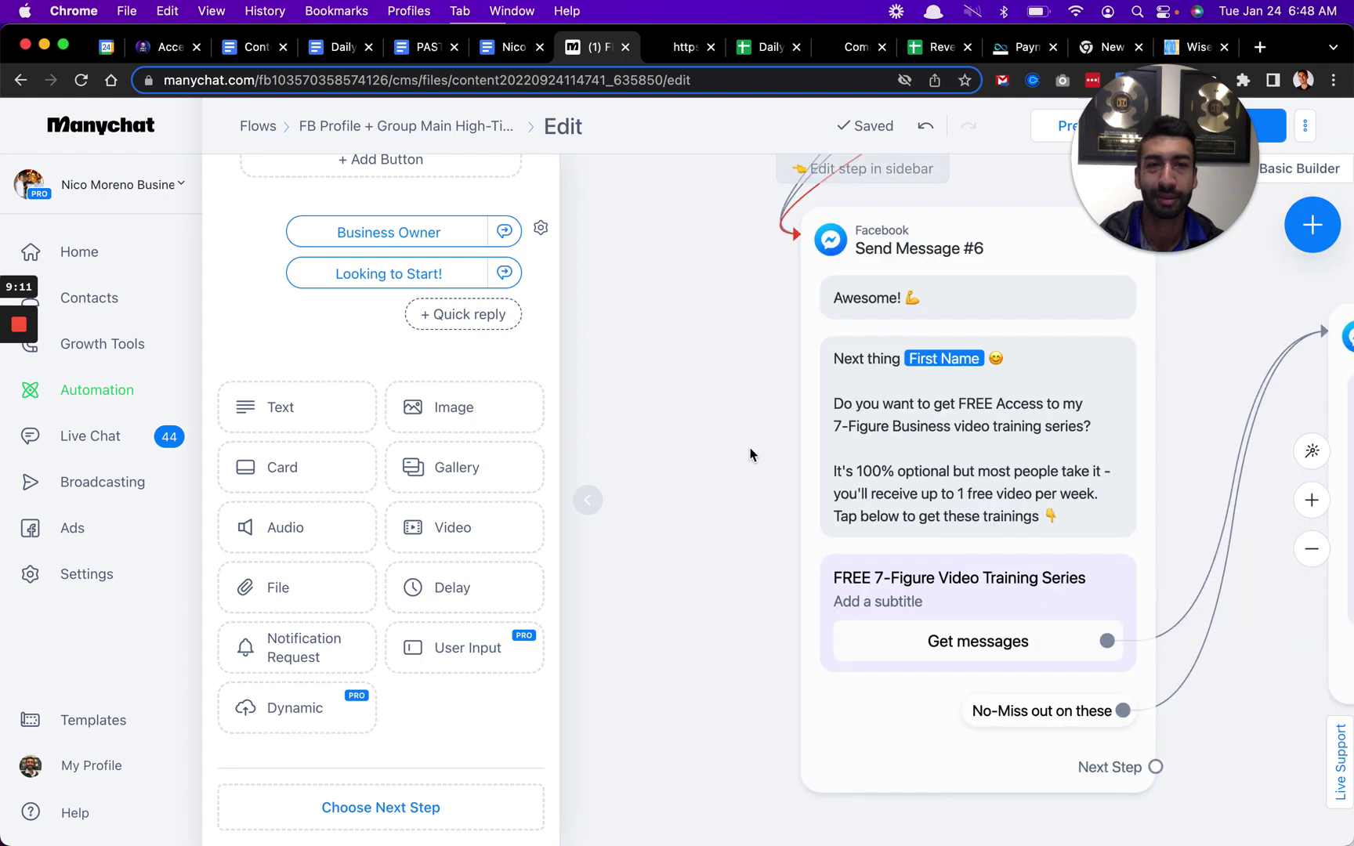
pyautogui.scroll(5, 729, 424)
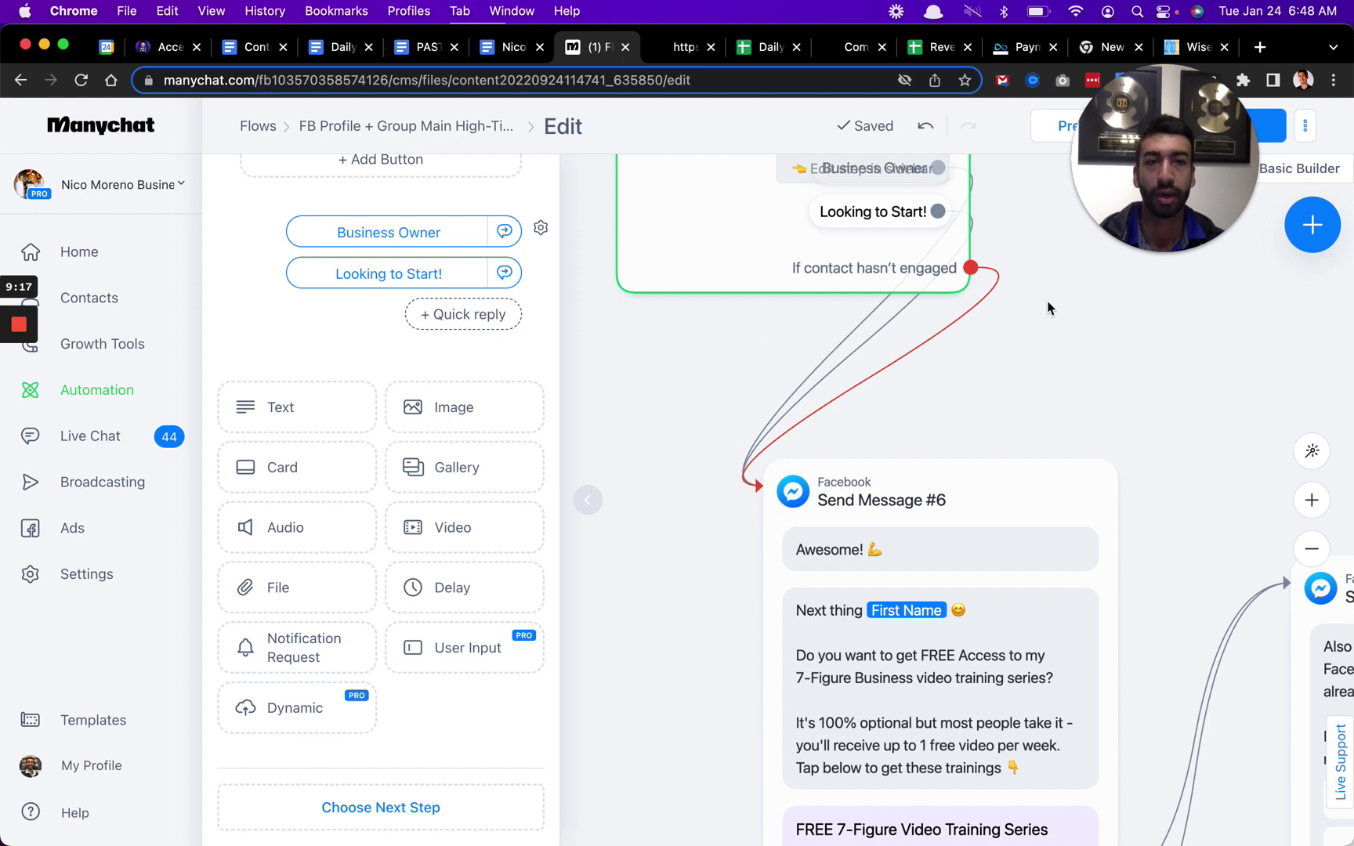
pyautogui.scroll(1, 1042, 341)
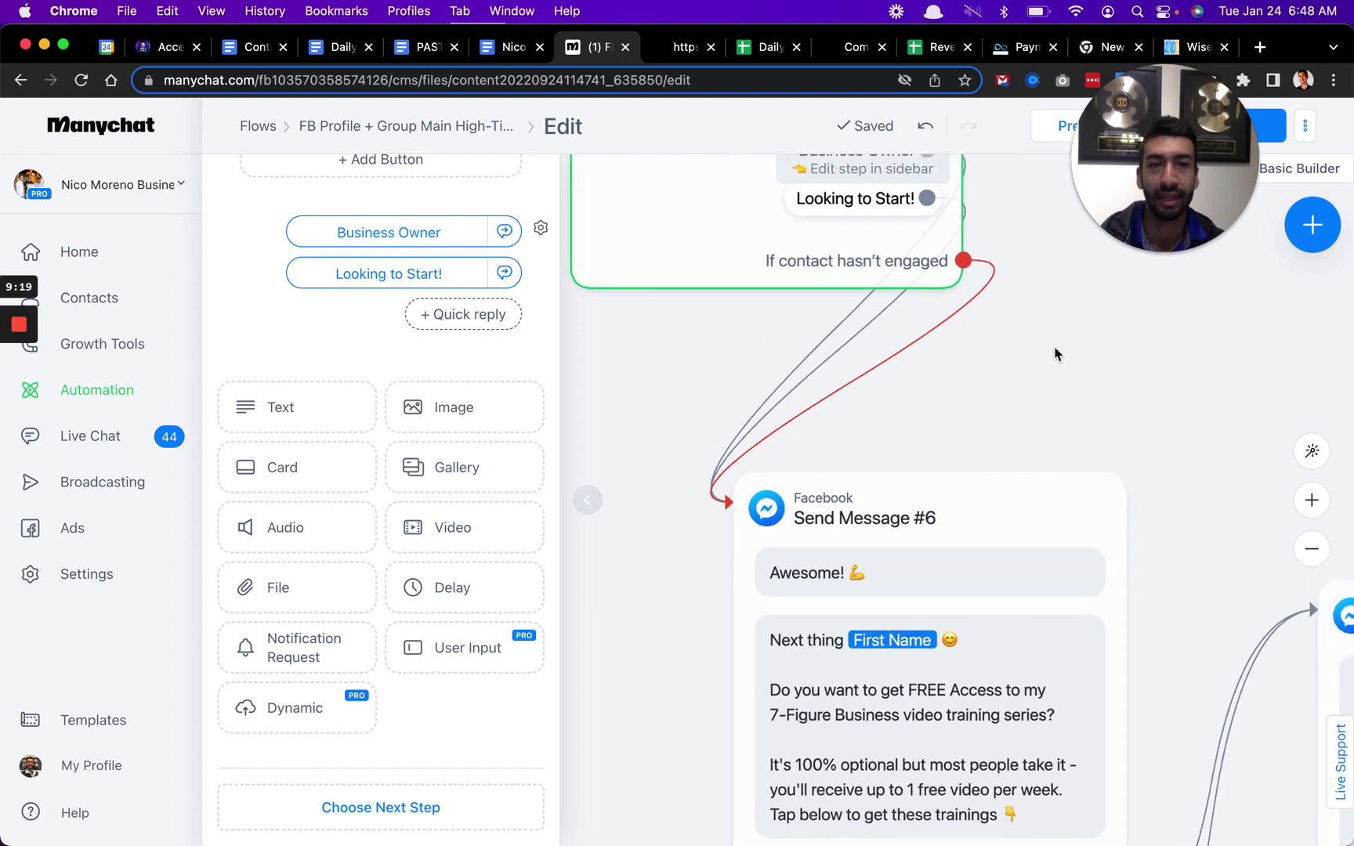
pyautogui.click(864, 349)
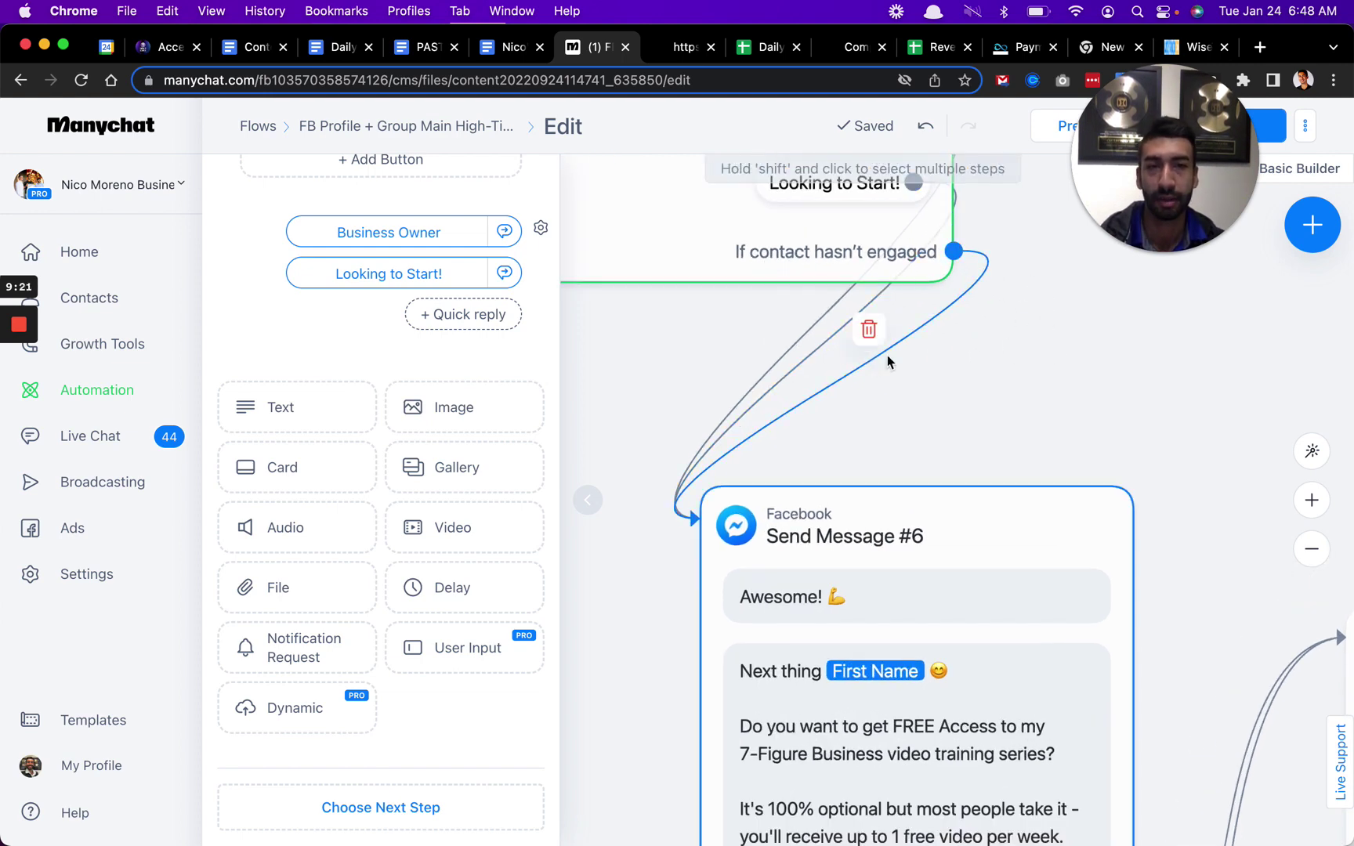
pyautogui.click(923, 333)
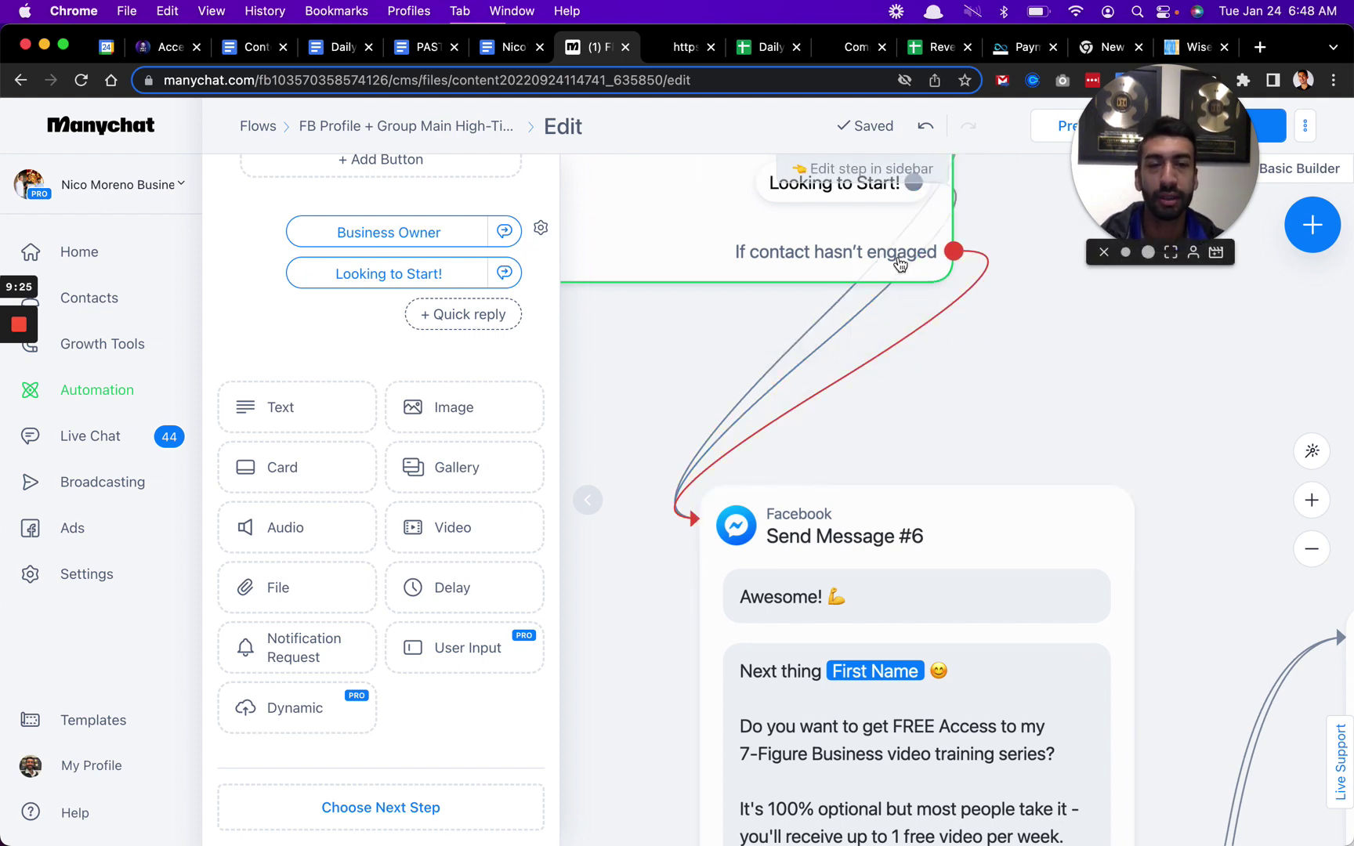
pyautogui.click(770, 394)
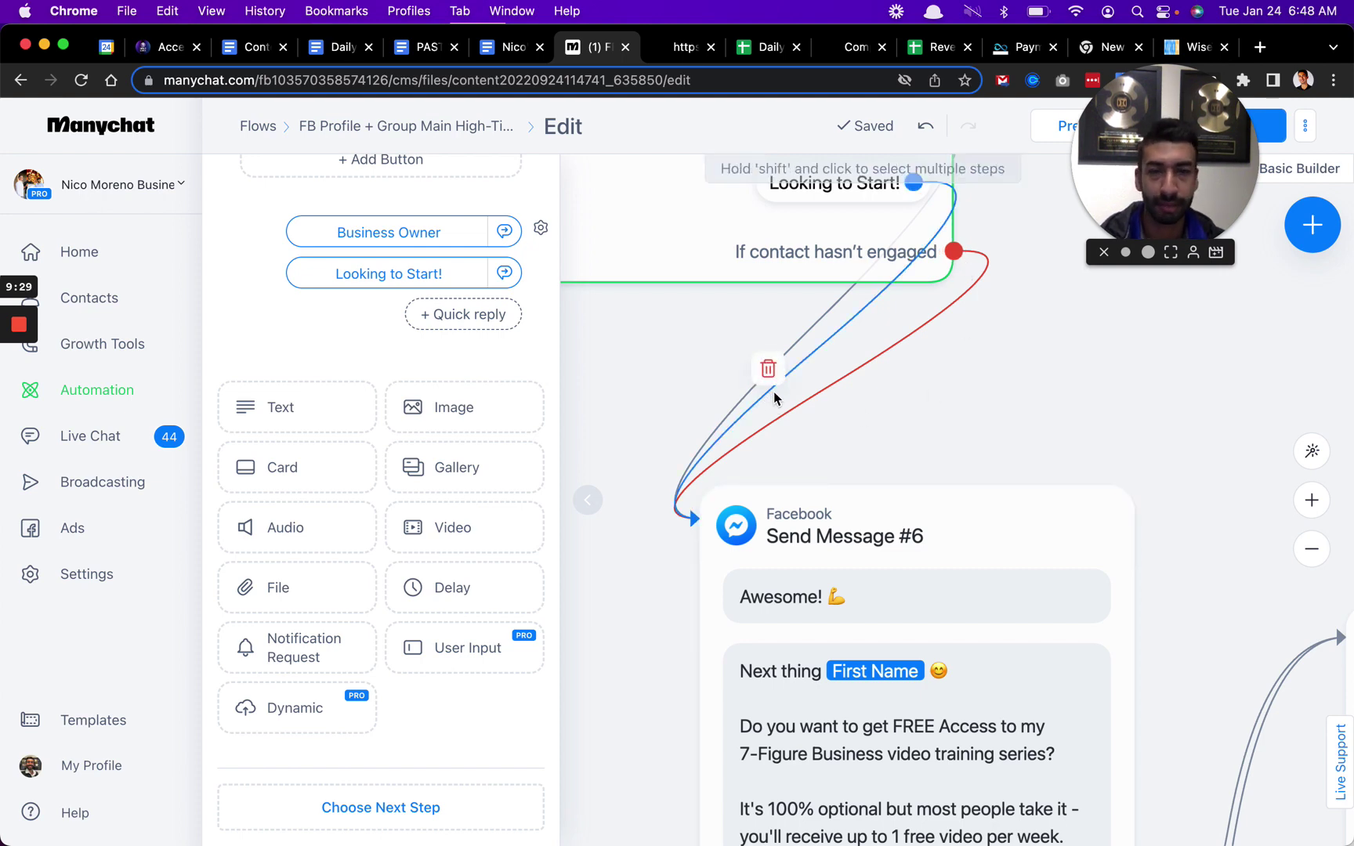
pyautogui.scroll(-5, 961, 411)
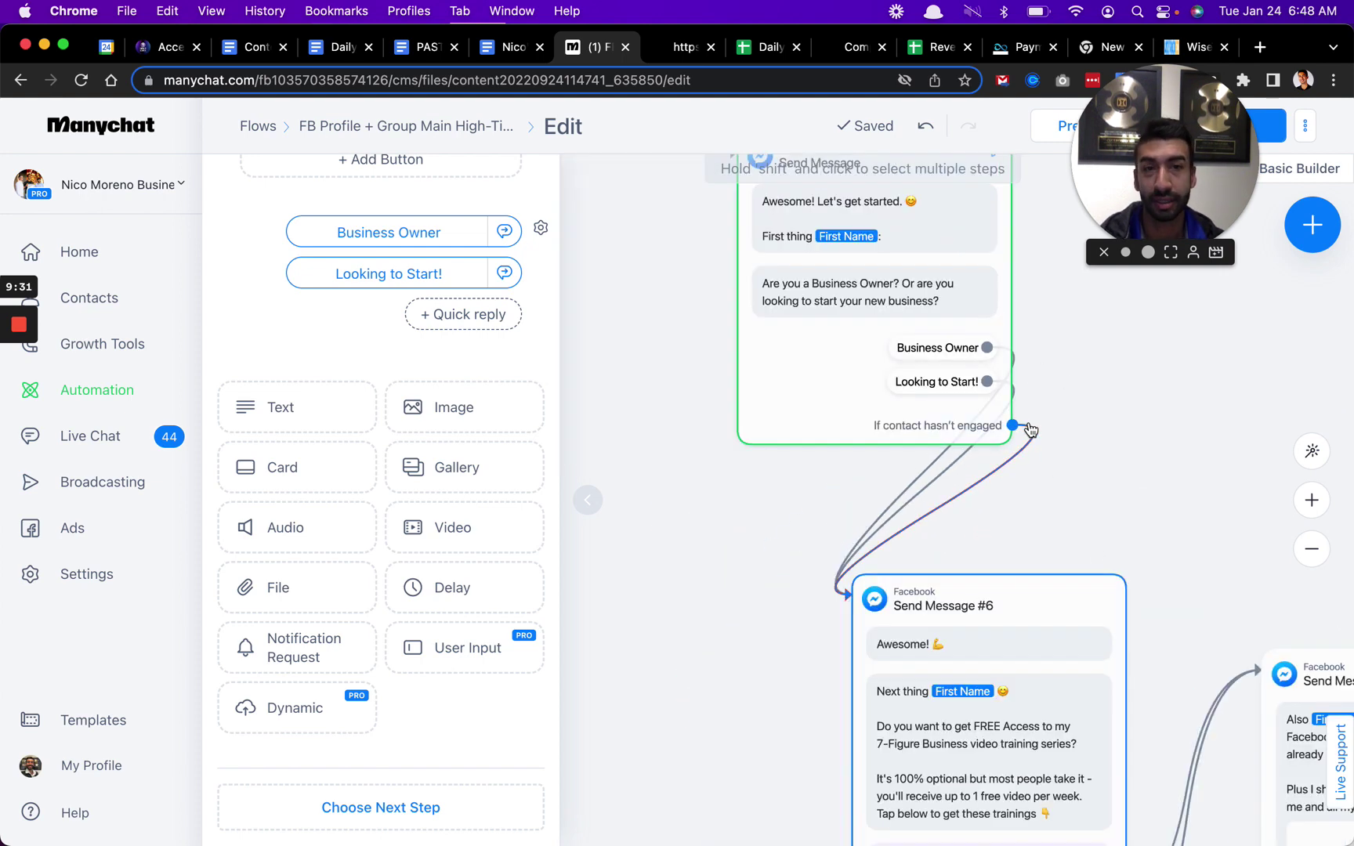
pyautogui.scroll(-3, 822, 453)
pyautogui.scroll(2, 819, 396)
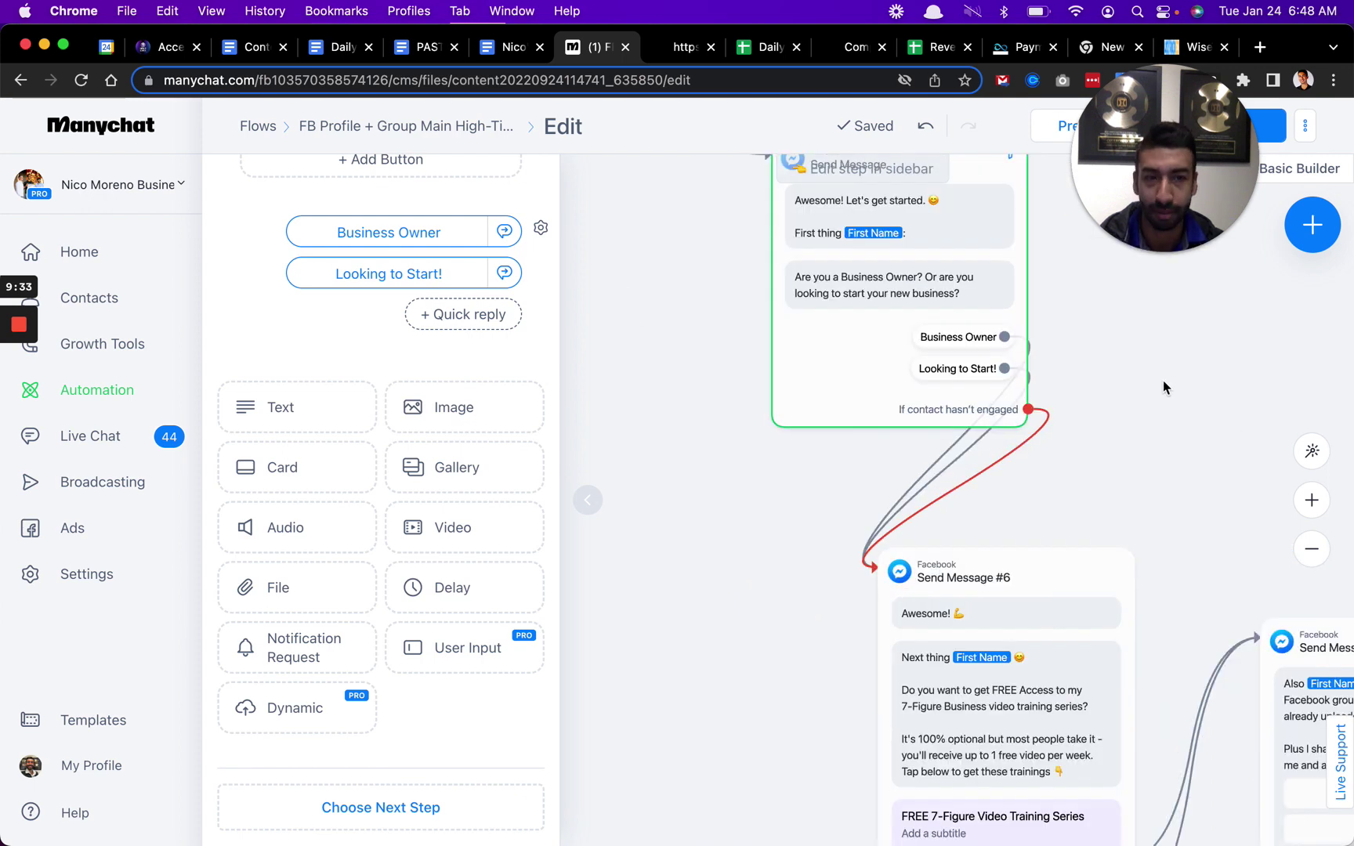
pyautogui.scroll(-3, 1163, 382)
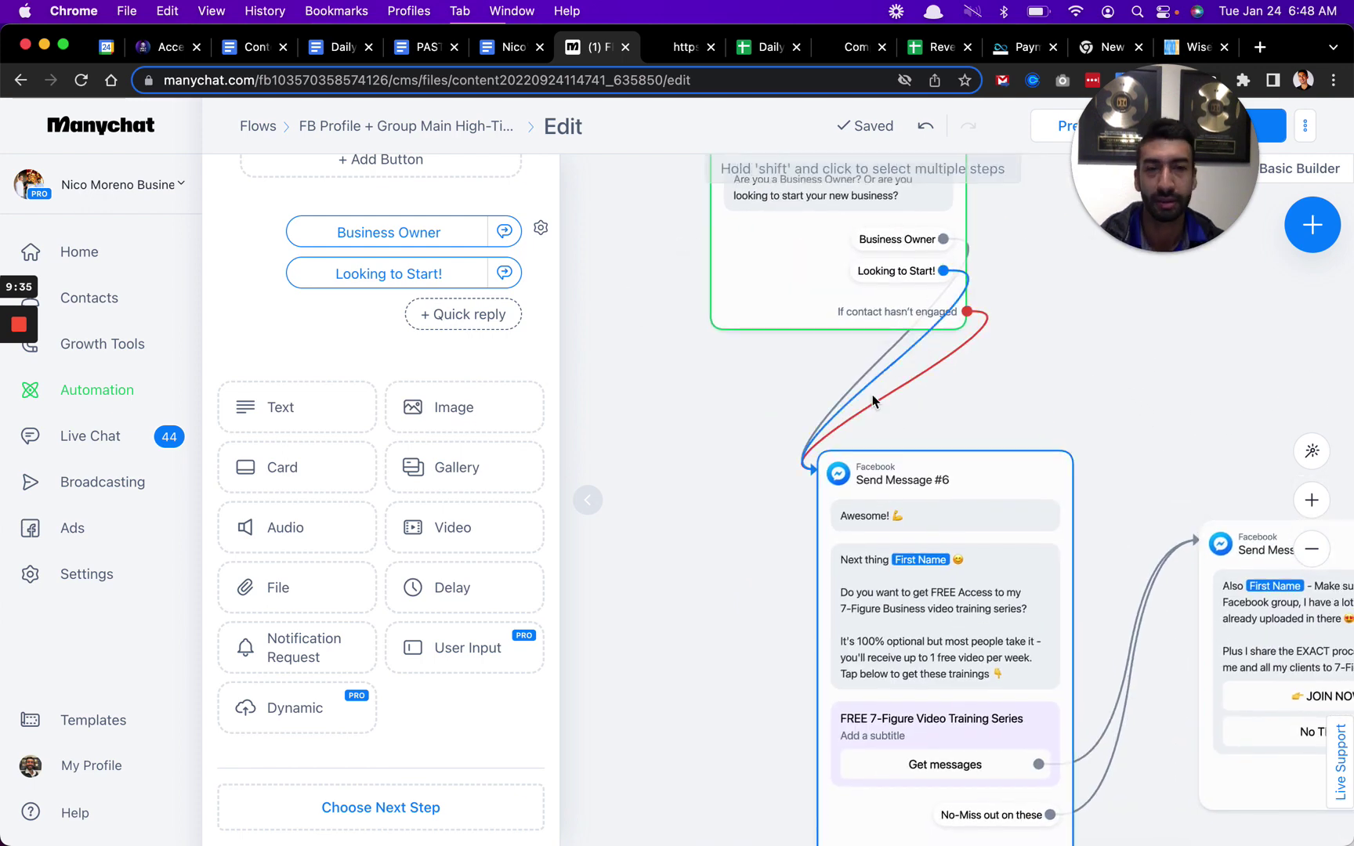
pyautogui.scroll(3, 1056, 301)
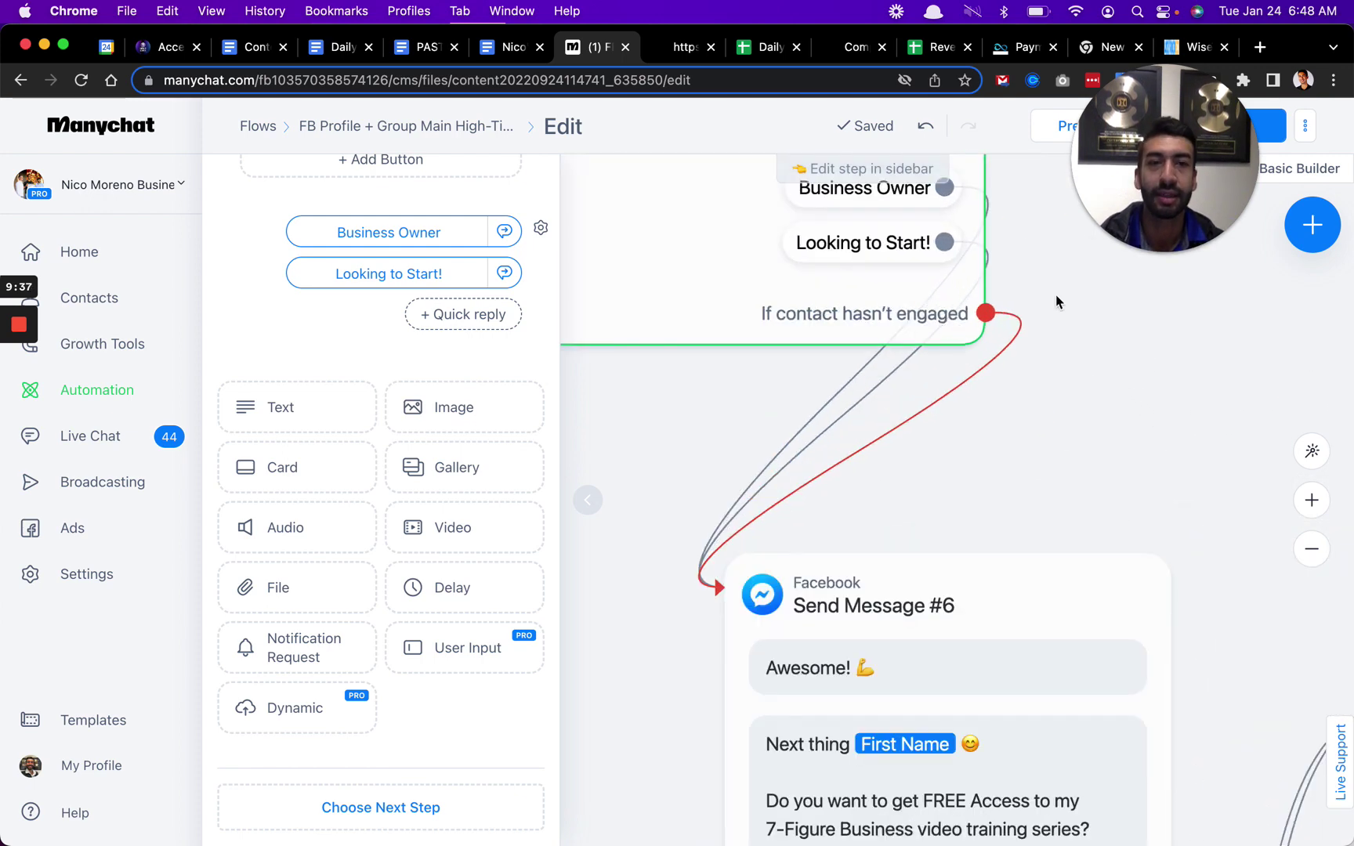
pyautogui.click(540, 228)
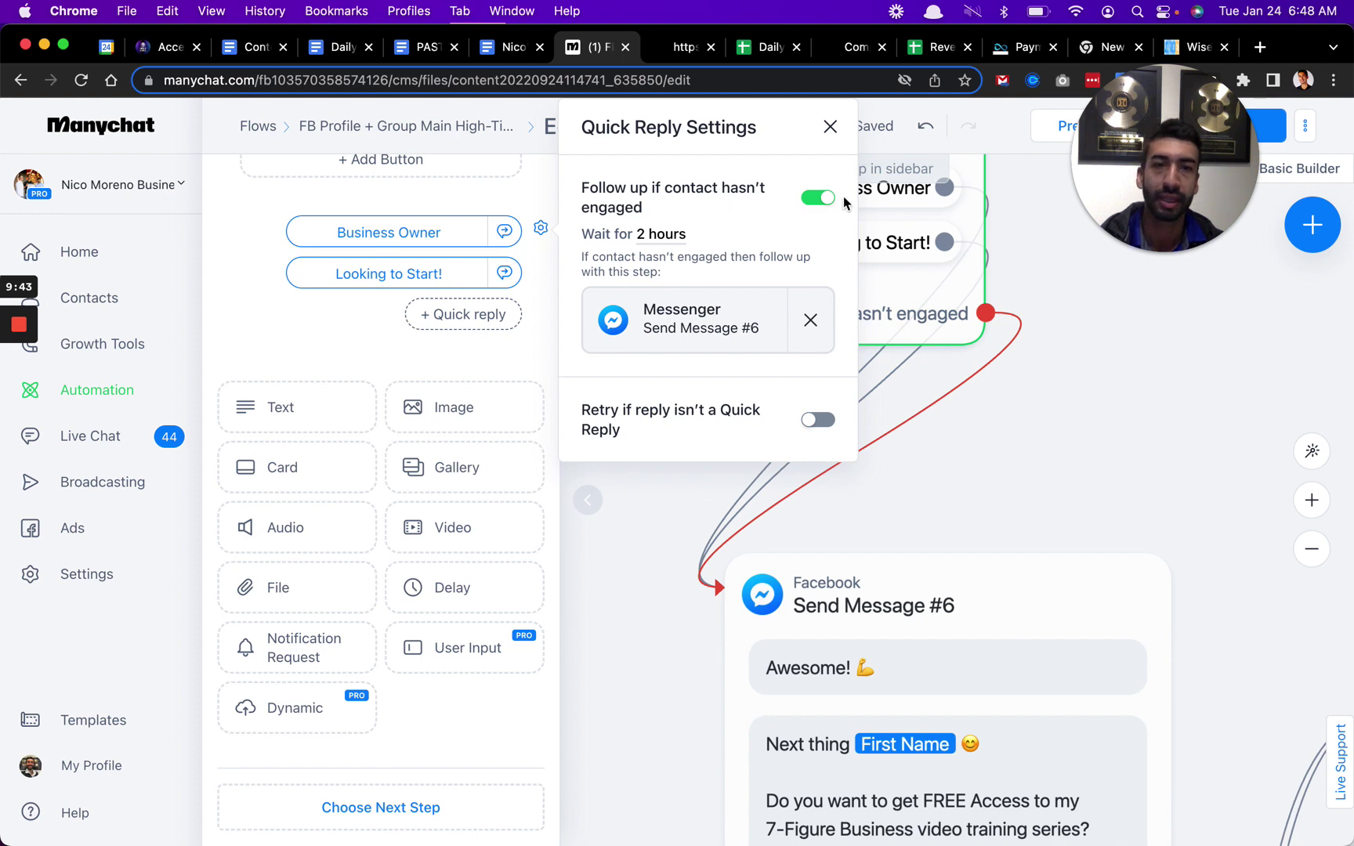
pyautogui.click(671, 235)
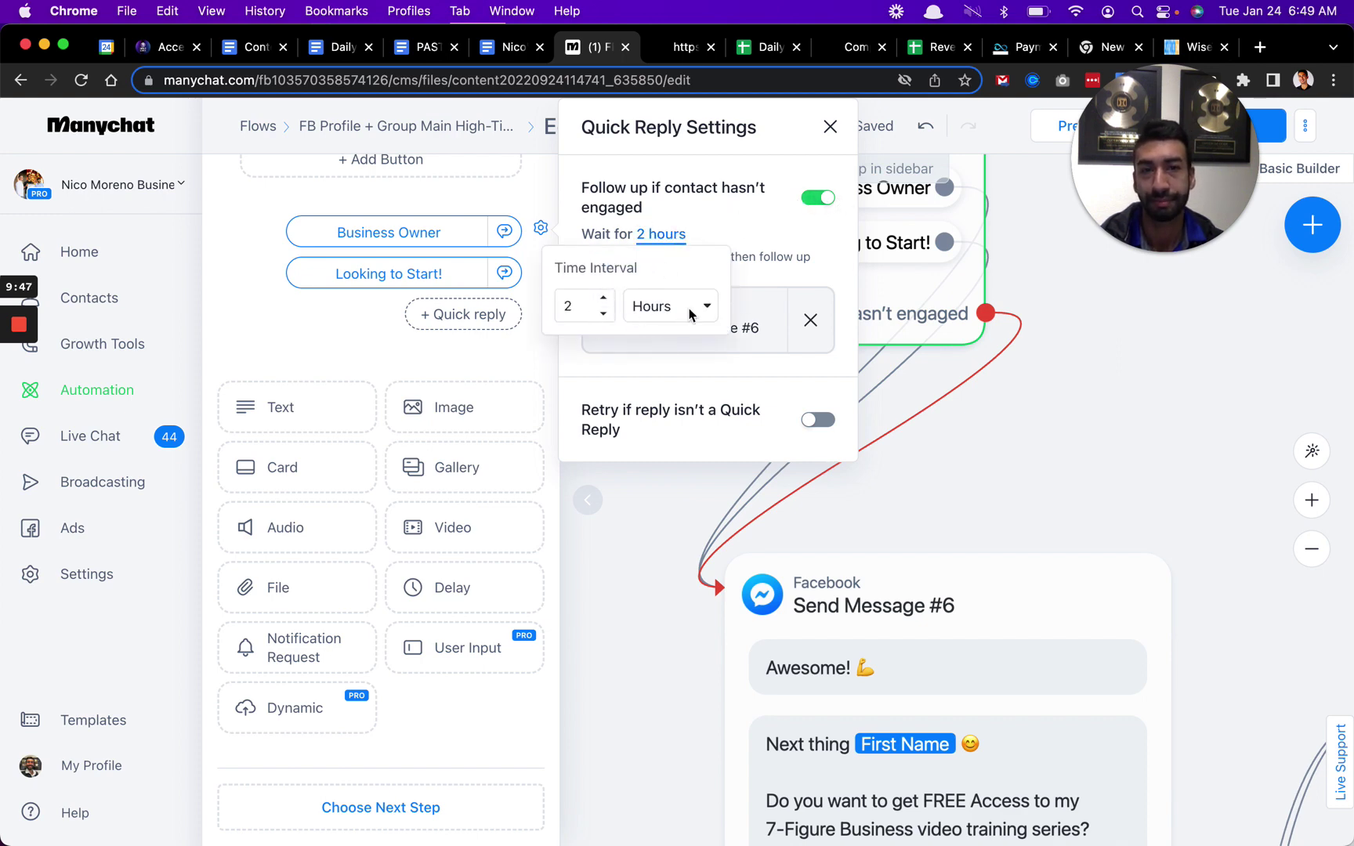
pyautogui.click(1129, 472)
pyautogui.scroll(2, 1126, 472)
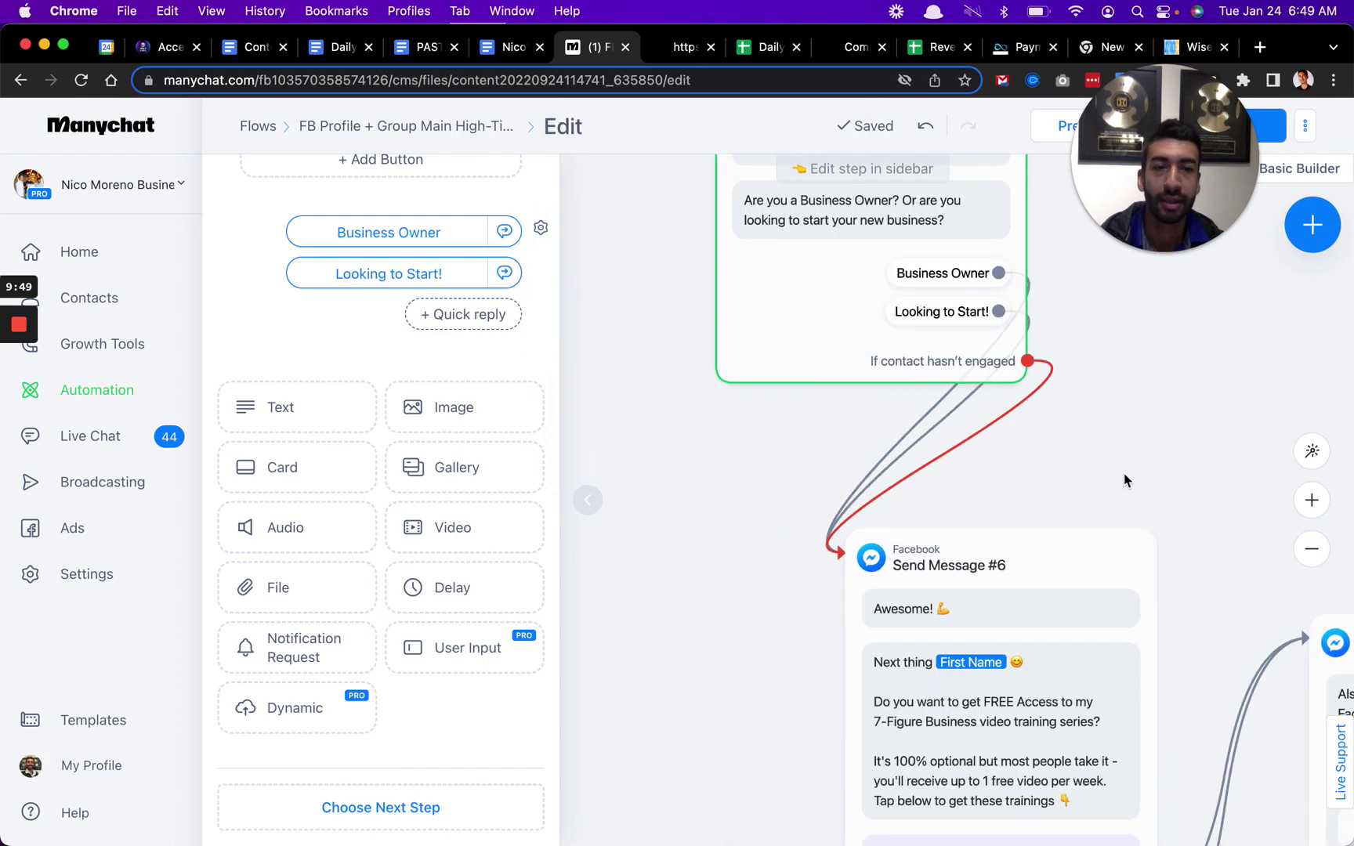
pyautogui.scroll(-5, 1137, 471)
pyautogui.scroll(-3, 991, 245)
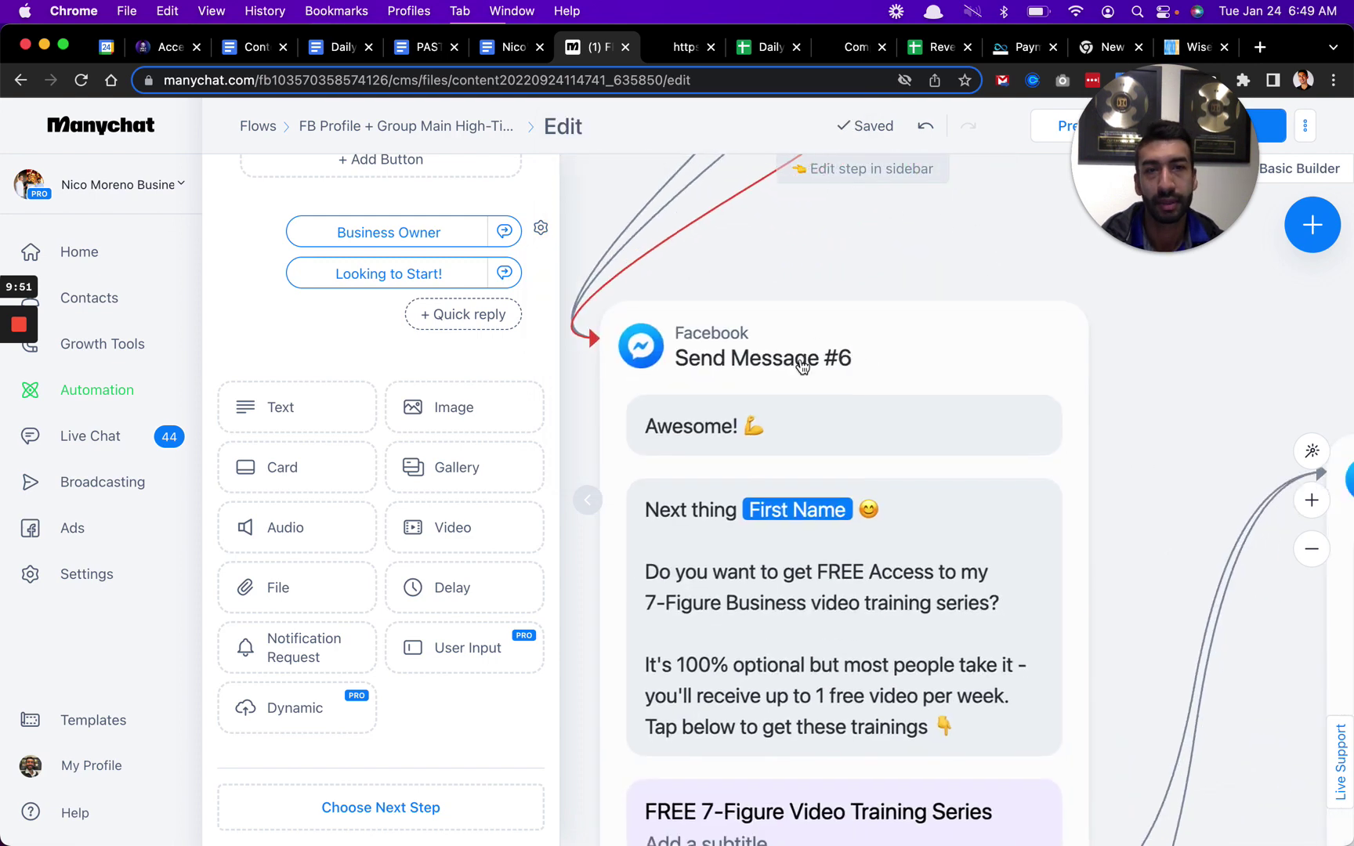
pyautogui.click(856, 559)
pyautogui.scroll(5, 1136, 549)
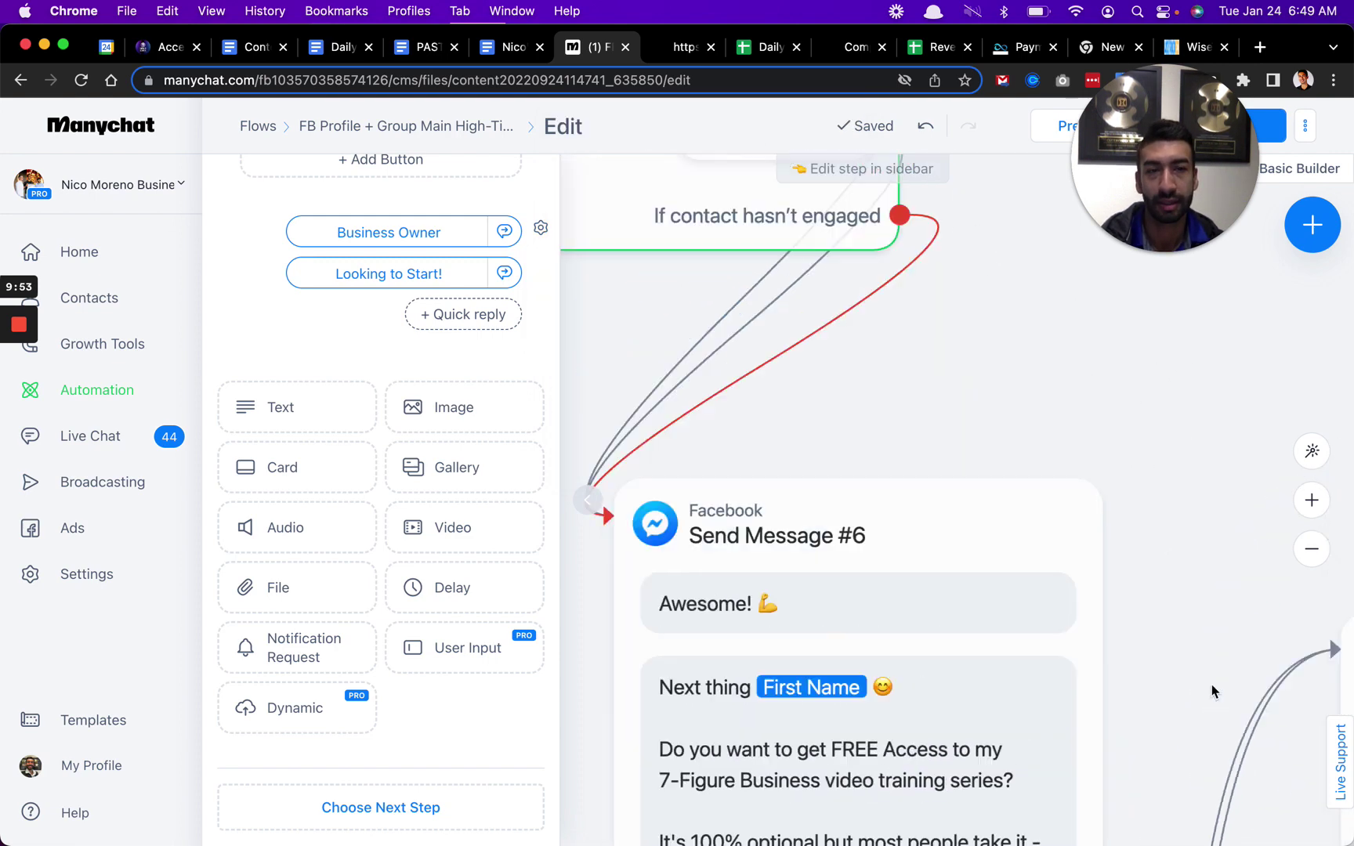
pyautogui.scroll(-5, 1097, 486)
pyautogui.scroll(-5, 1070, 443)
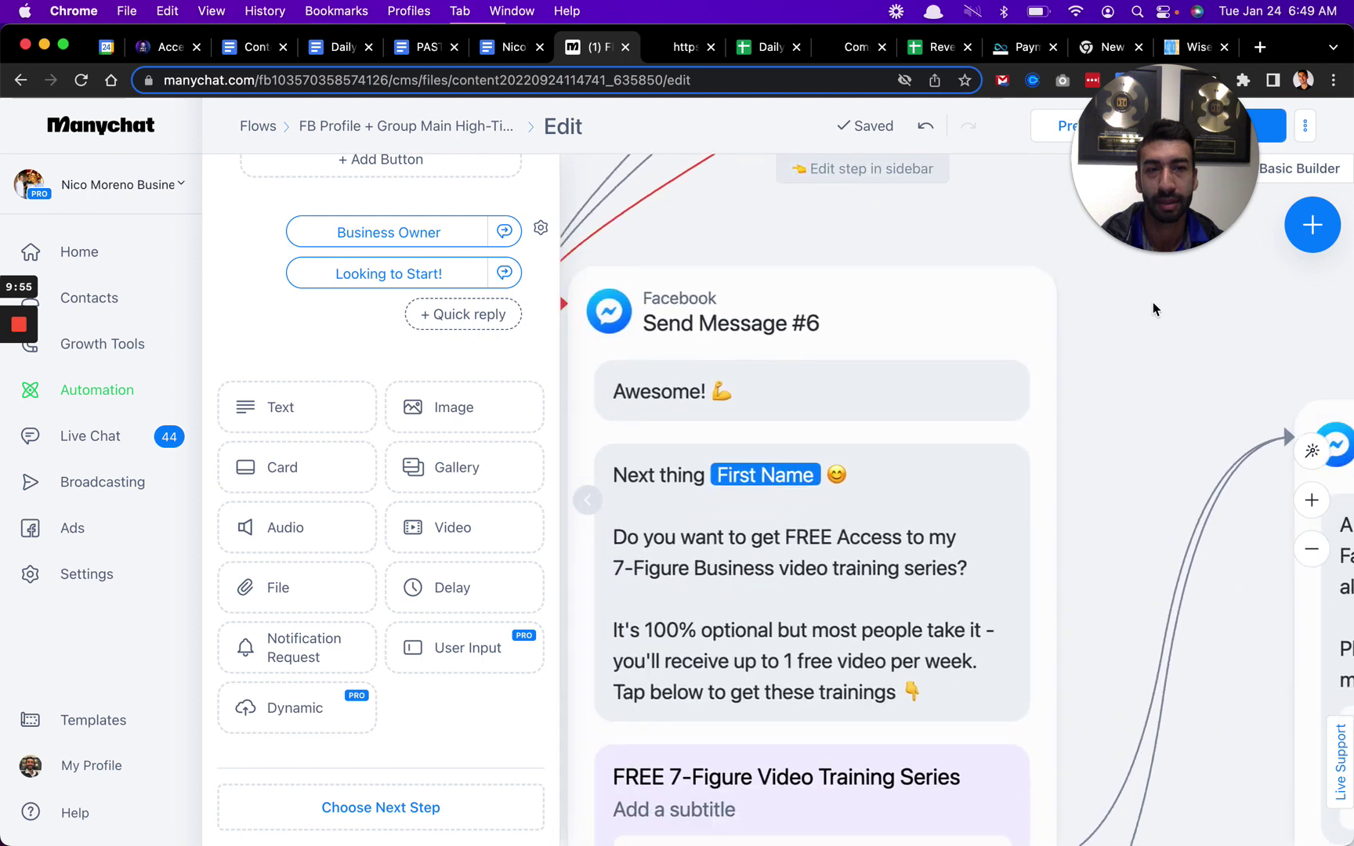
pyautogui.click(982, 306)
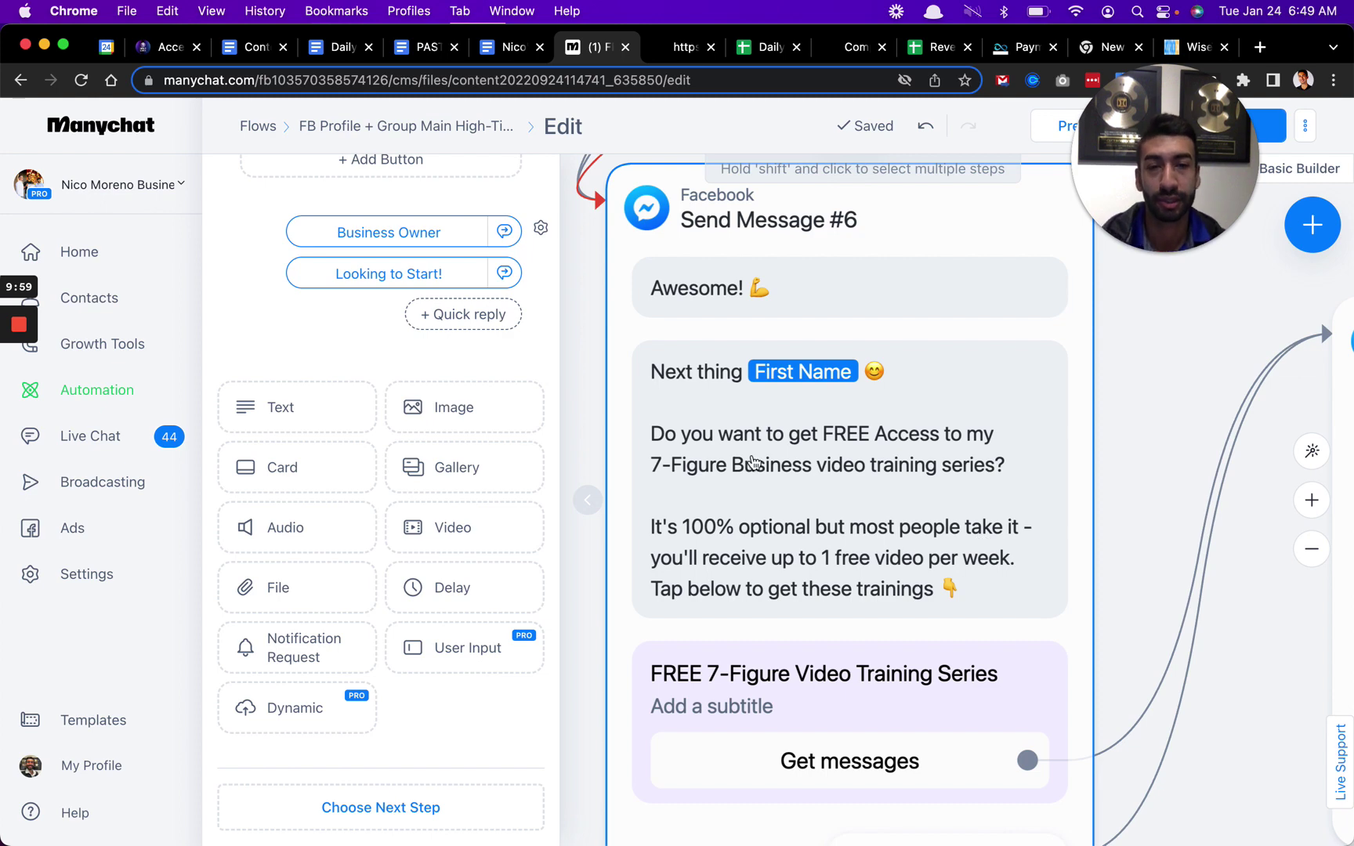
pyautogui.click(1070, 394)
pyautogui.scroll(-2, 1152, 395)
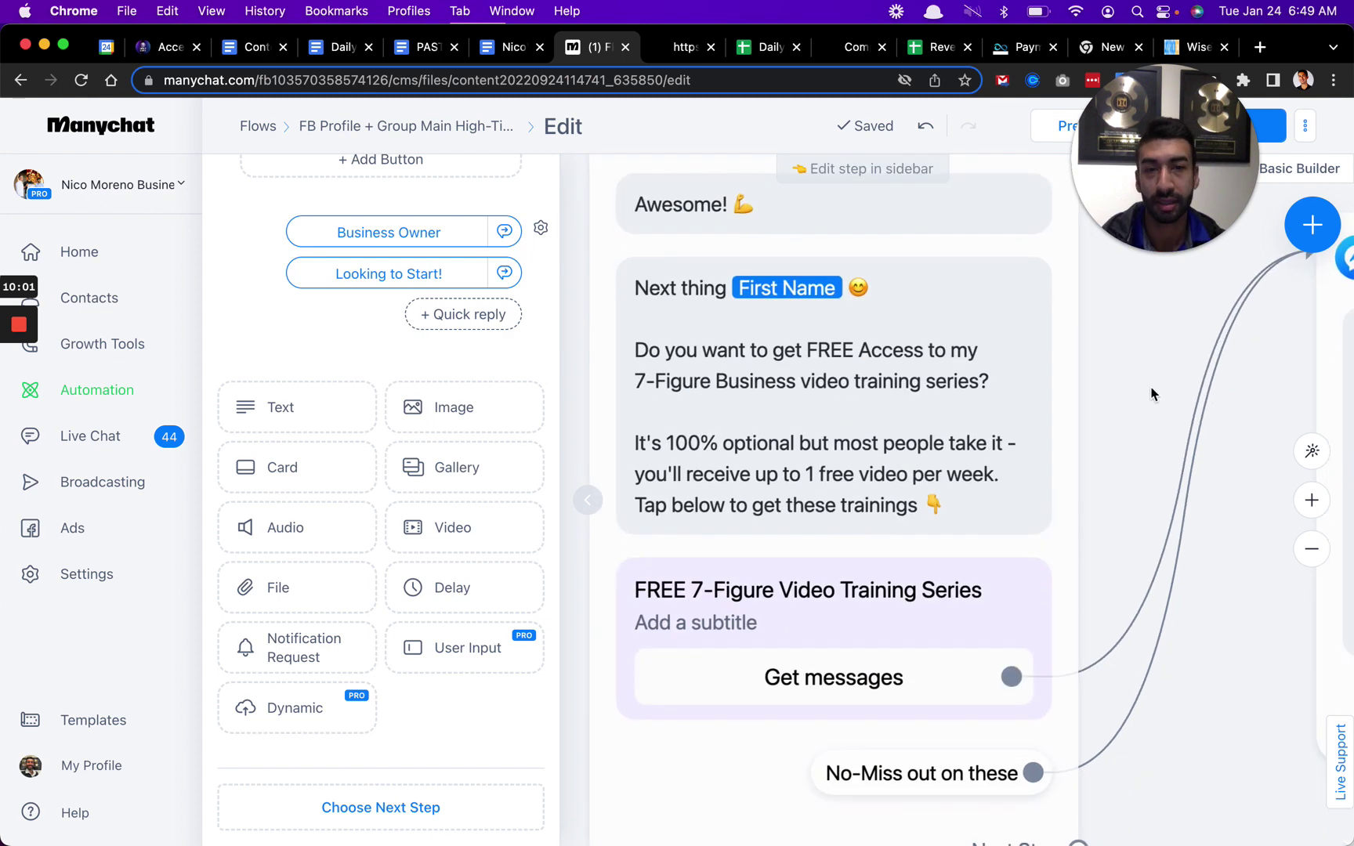
pyautogui.scroll(-1, 831, 650)
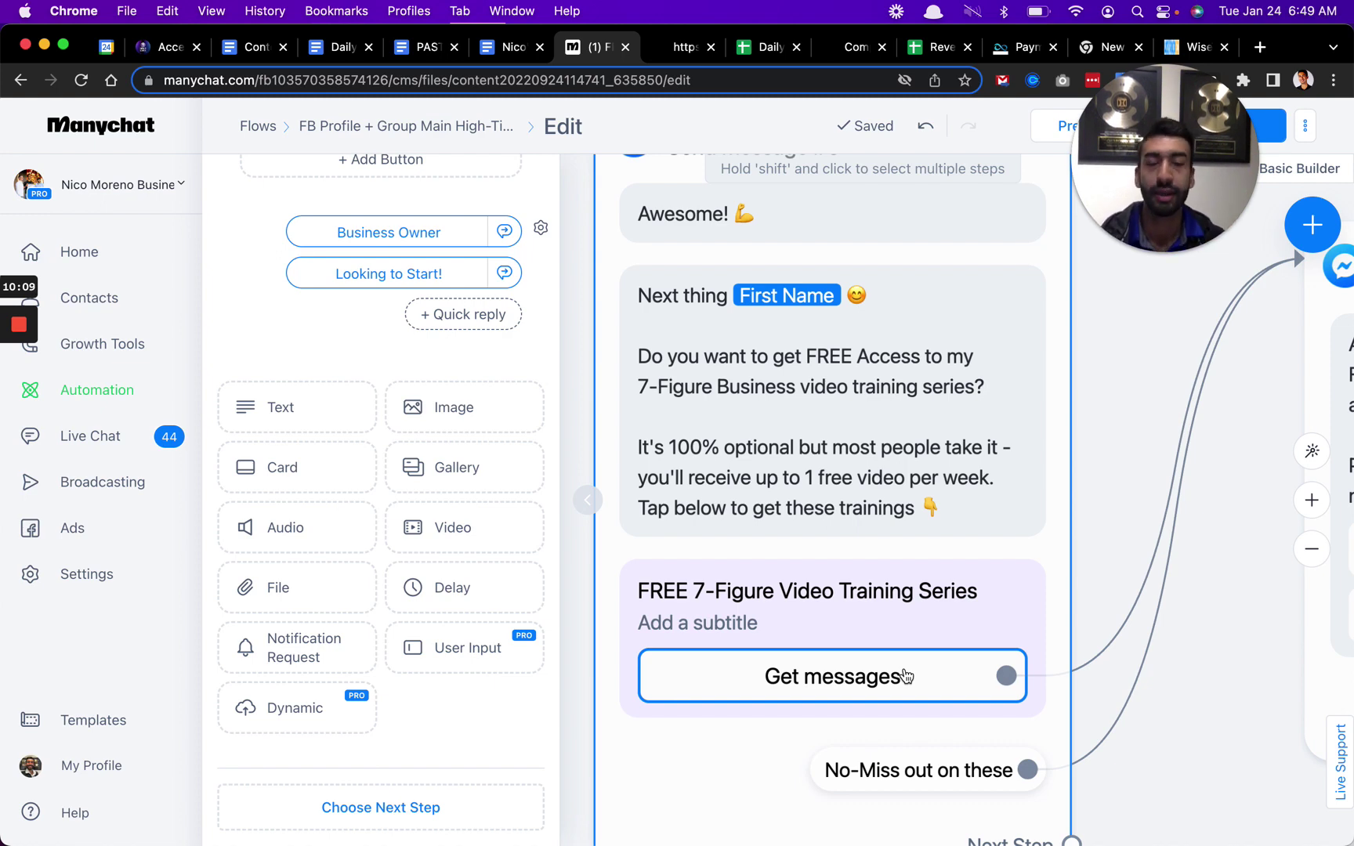
pyautogui.scroll(-2, 743, 667)
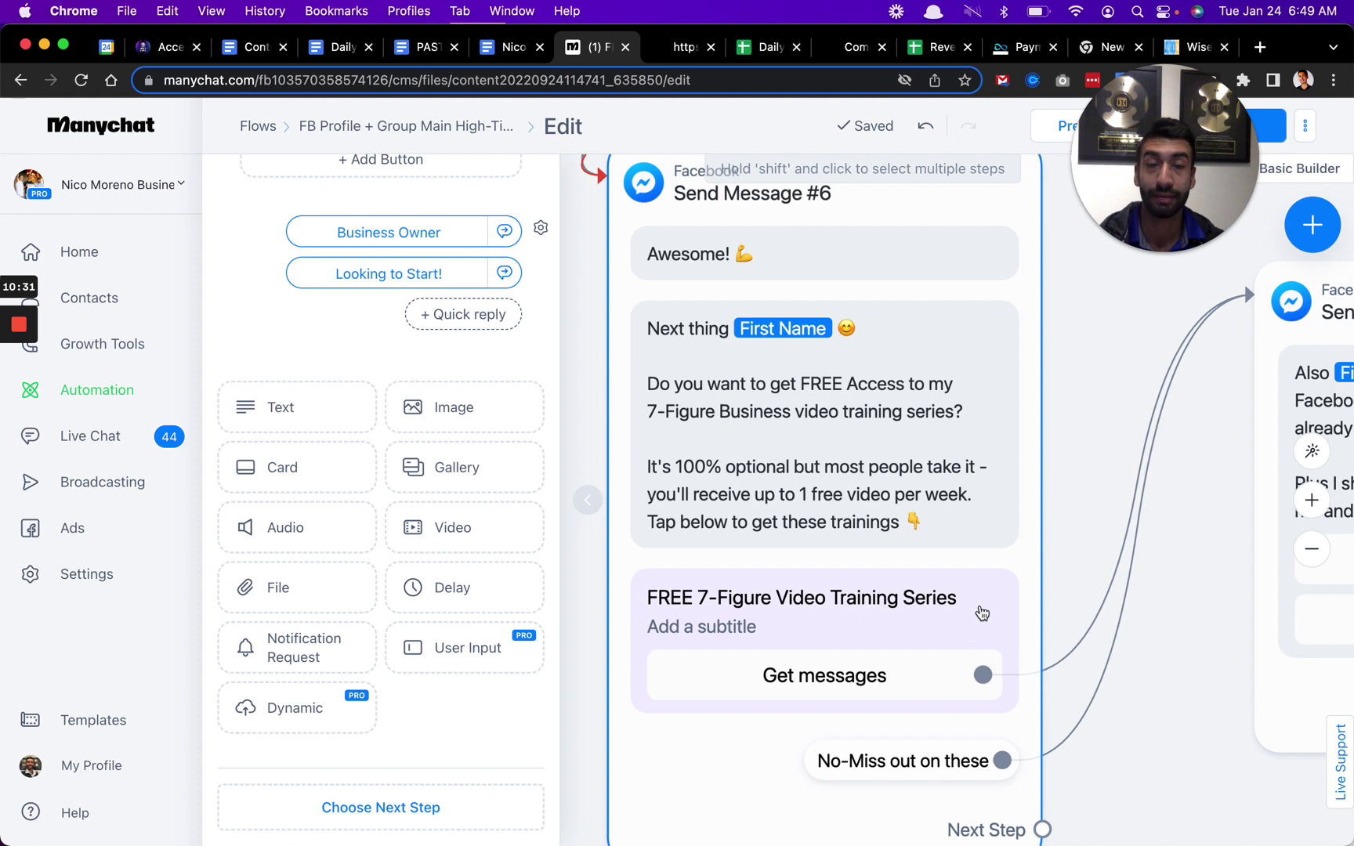
pyautogui.click(826, 653)
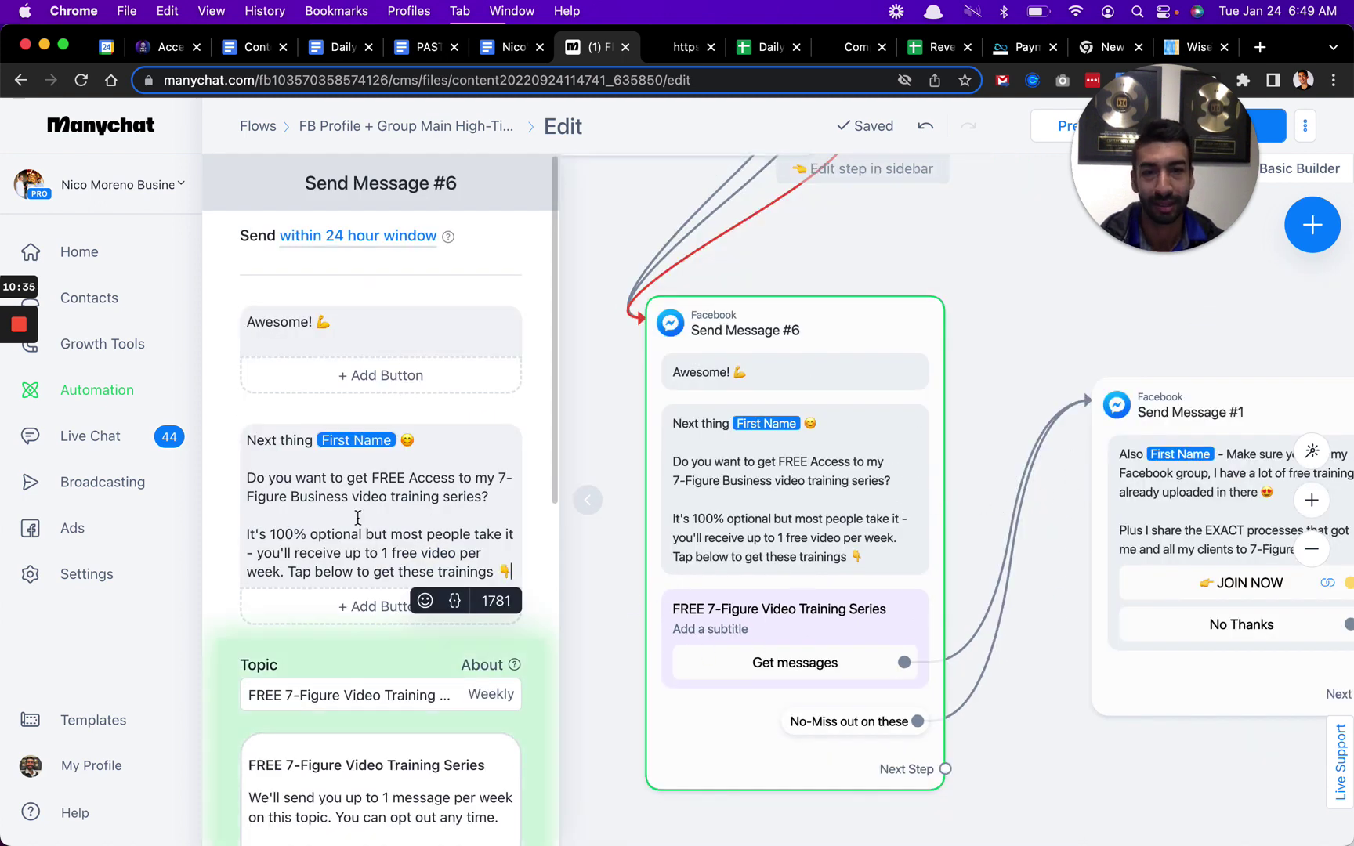
pyautogui.click(359, 486)
pyautogui.scroll(-2, 355, 482)
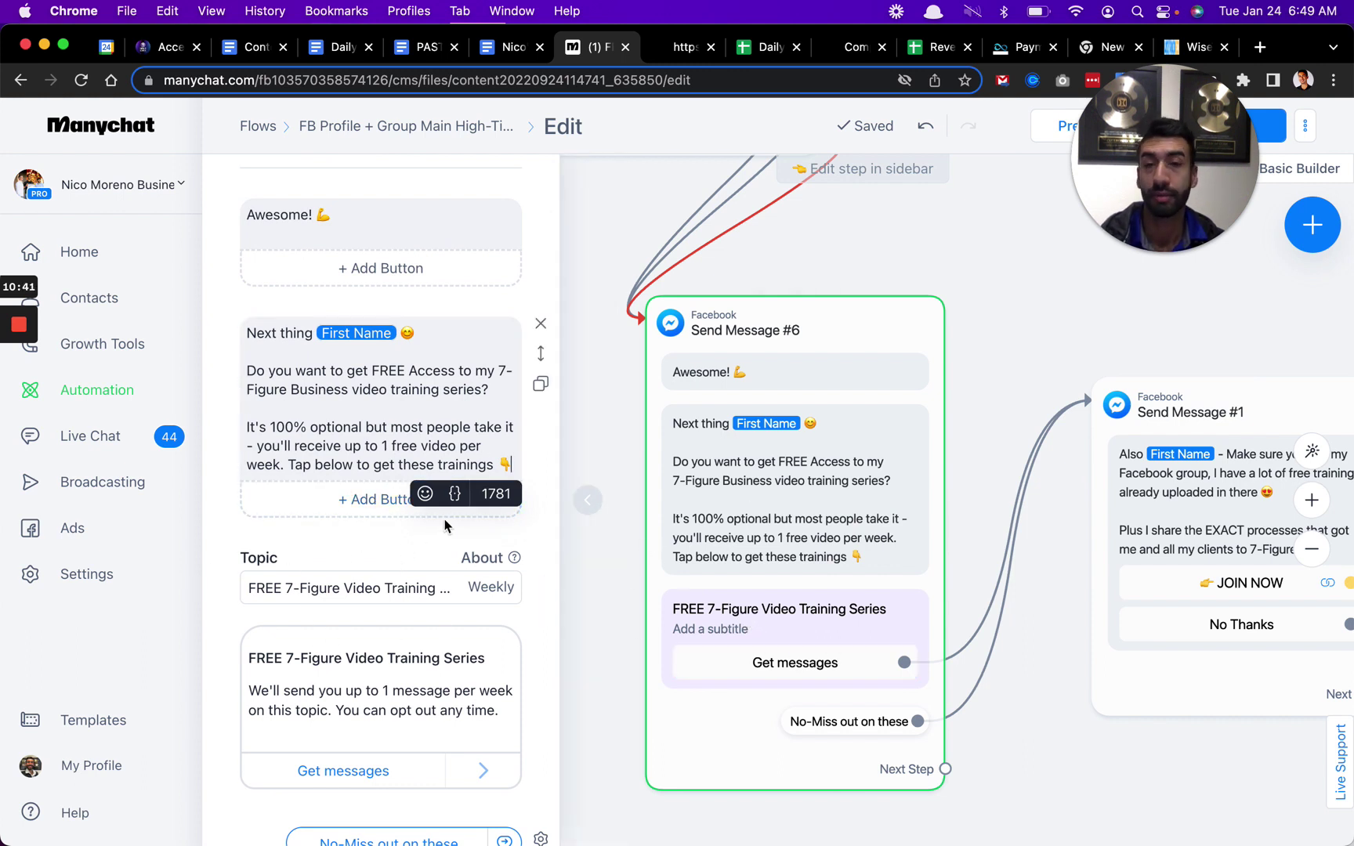
pyautogui.scroll(-2, 448, 525)
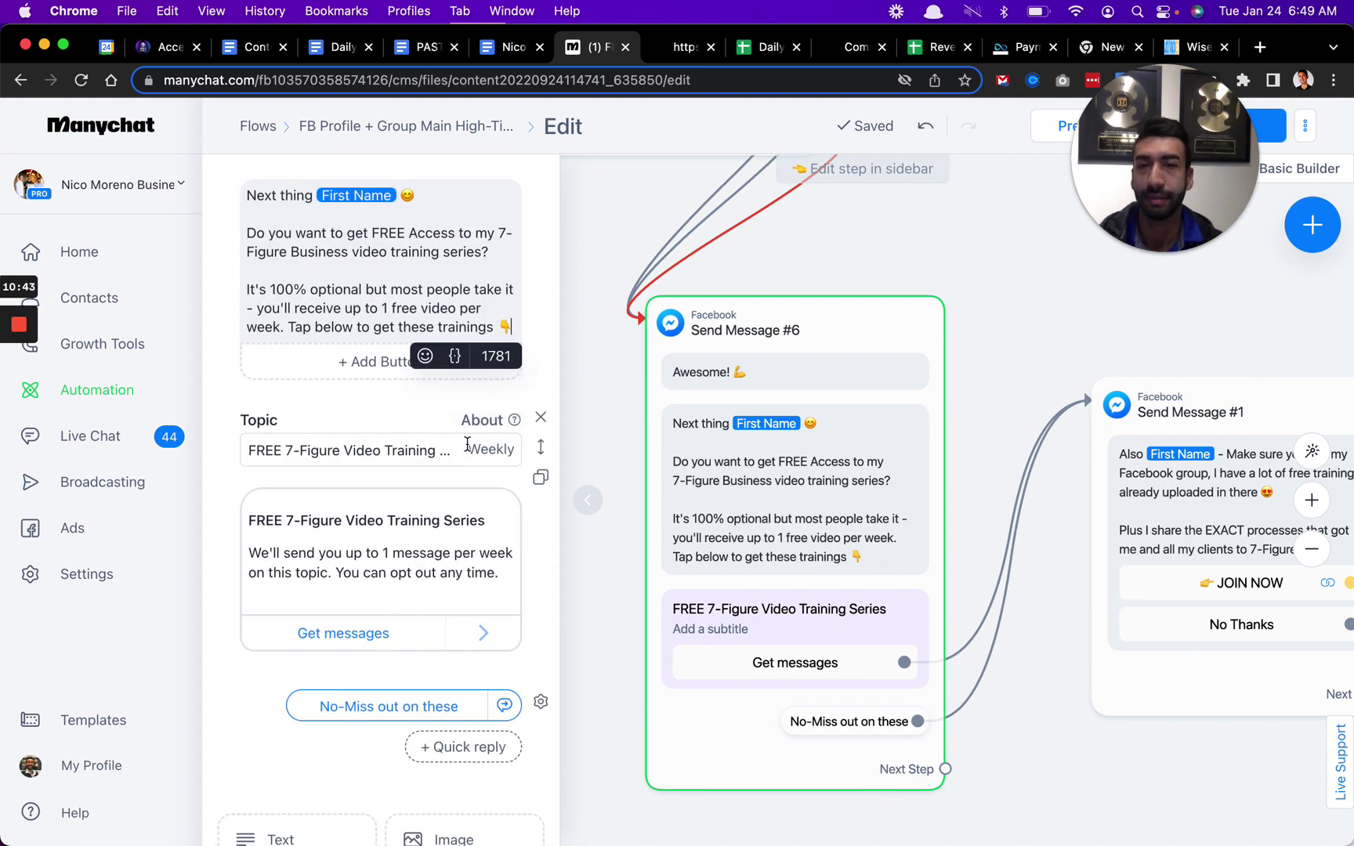
pyautogui.scroll(5, 463, 448)
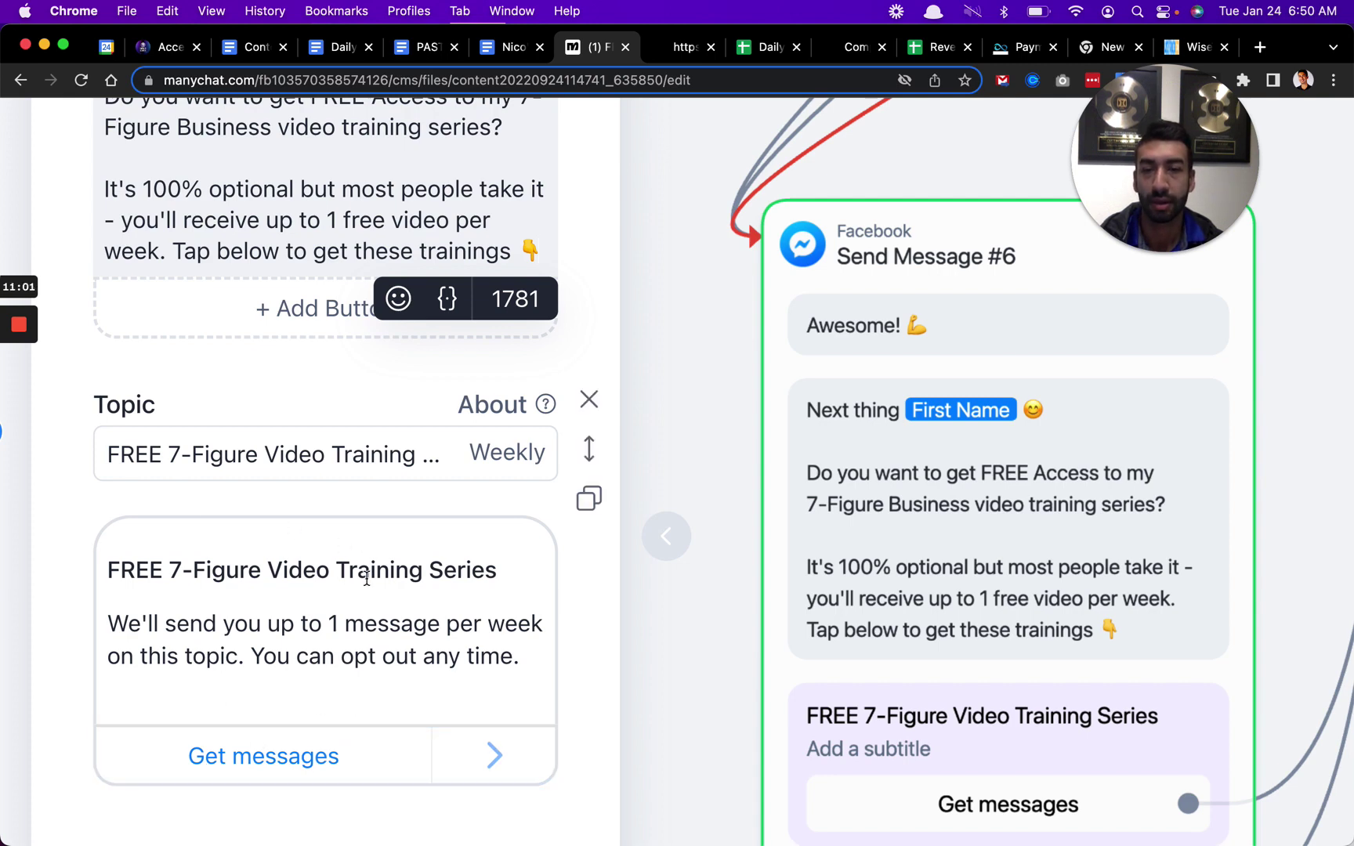
pyautogui.scroll(-3, 369, 568)
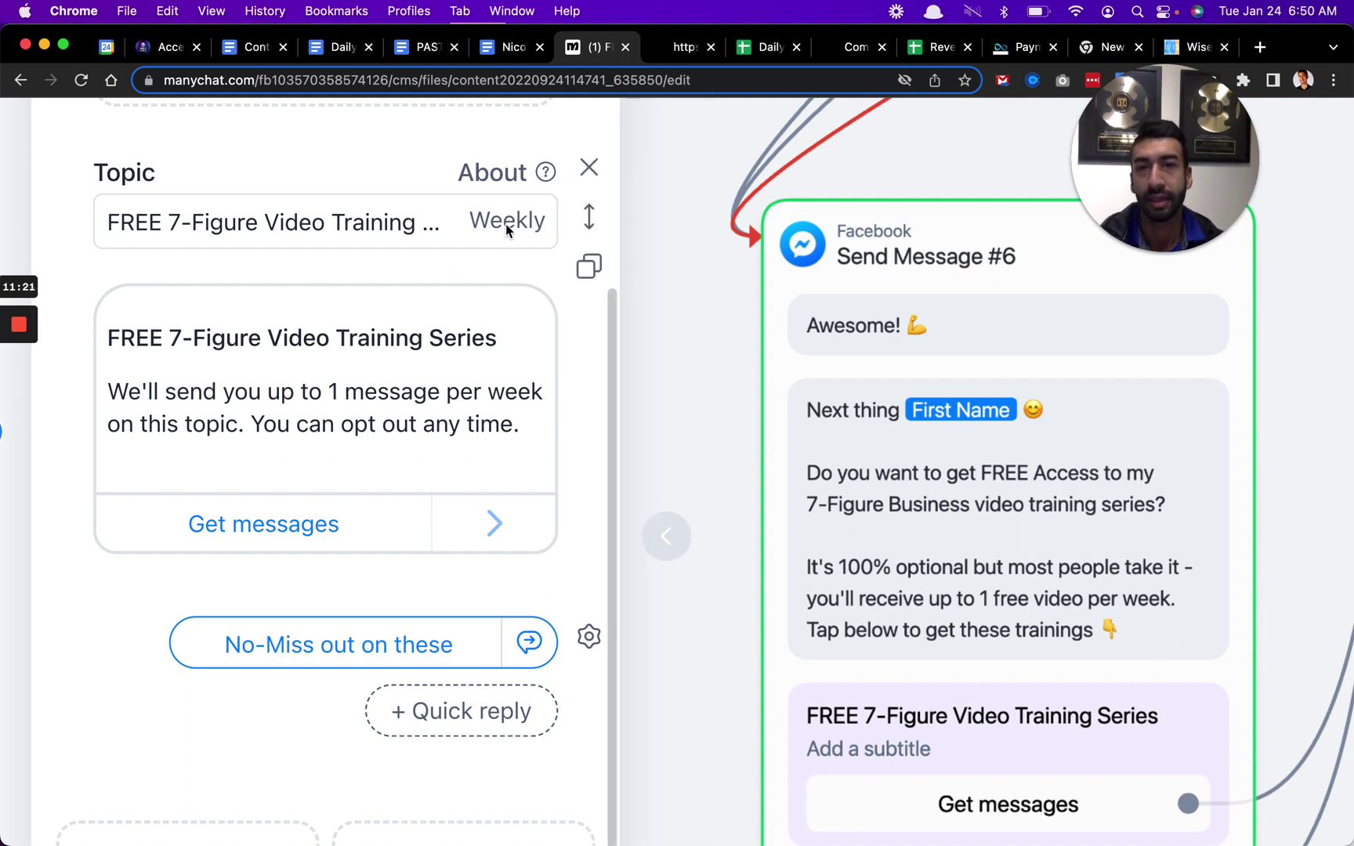
pyautogui.moveTo(324, 392); pyautogui.dragTo(240, 436)
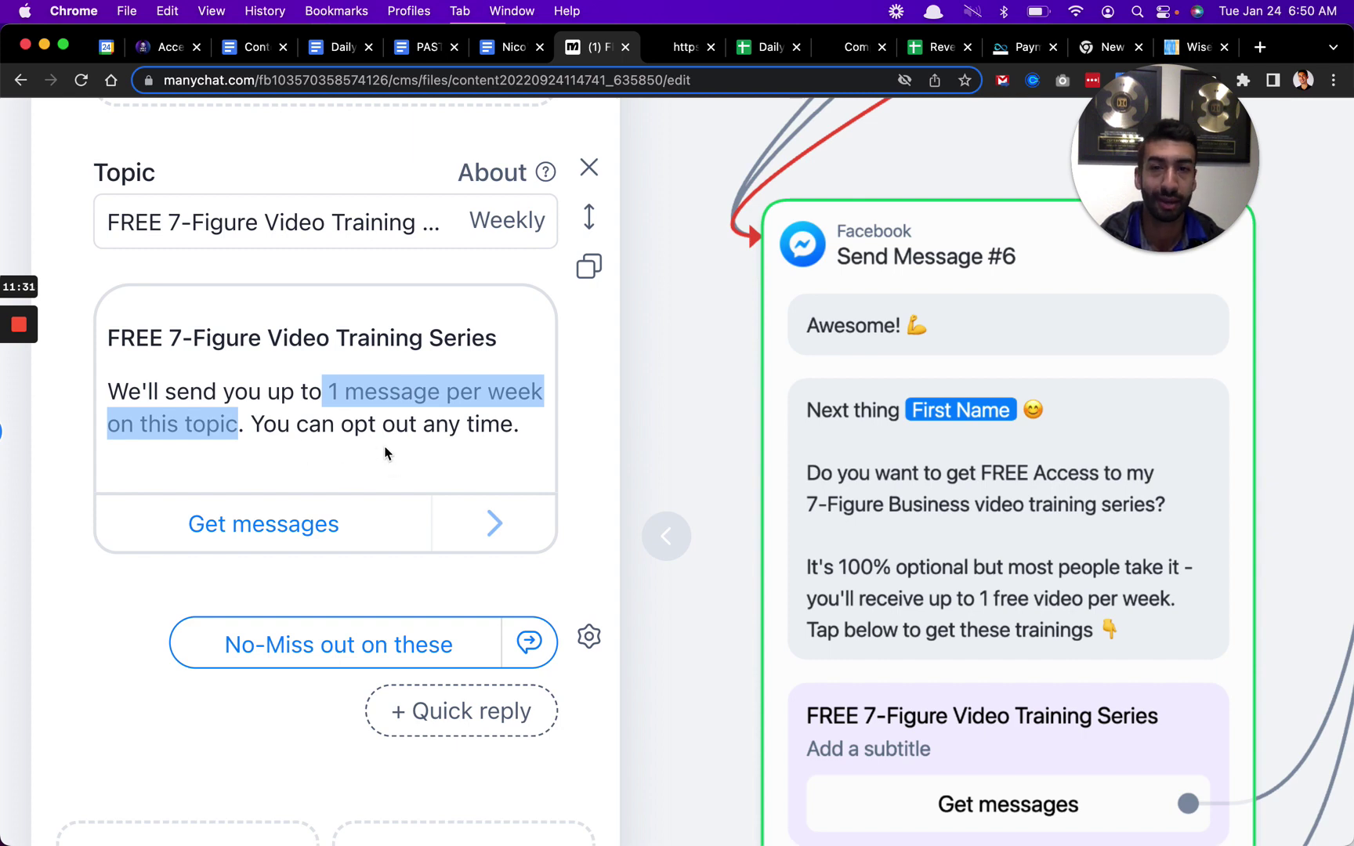
pyautogui.scroll(-1, 475, 506)
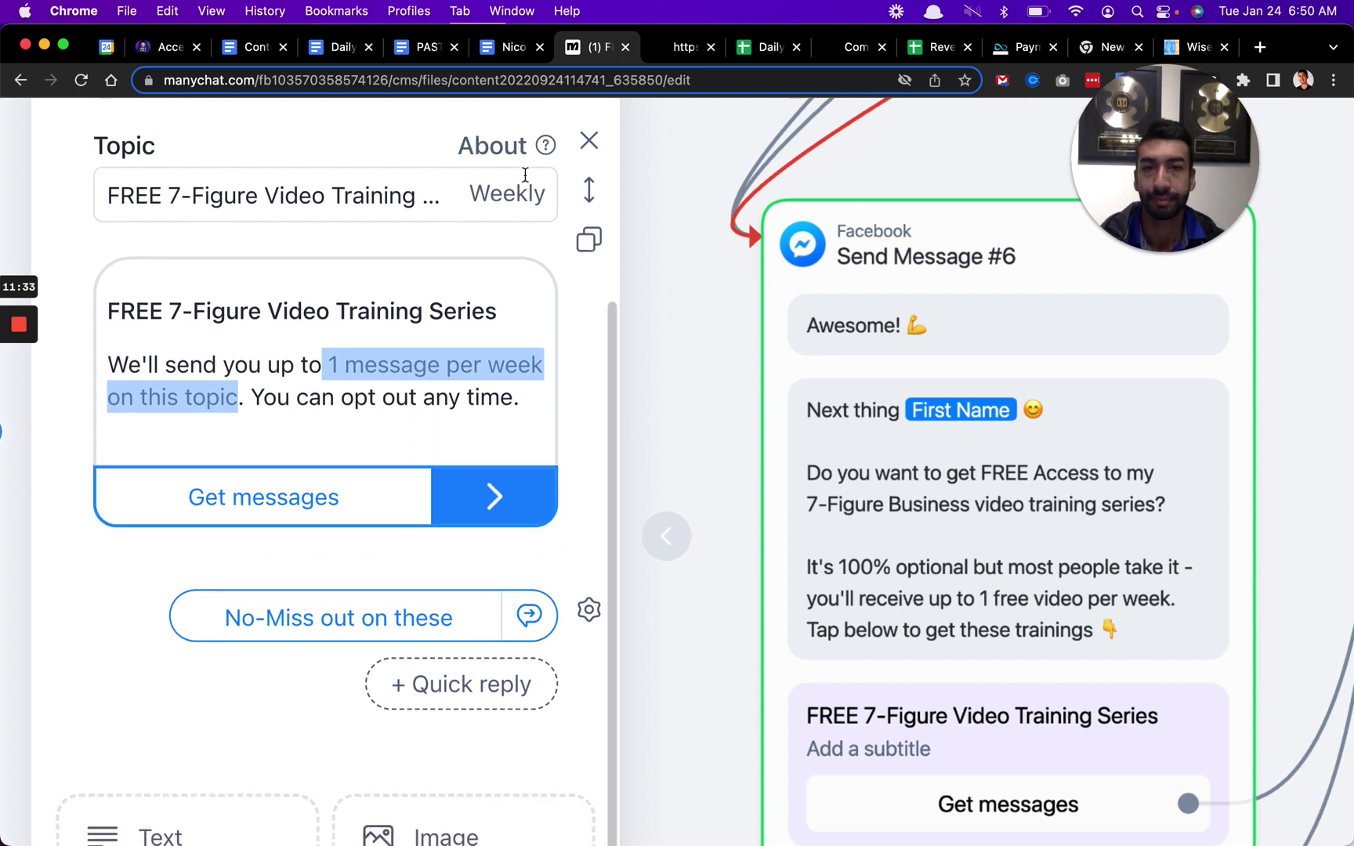
pyautogui.click(536, 199)
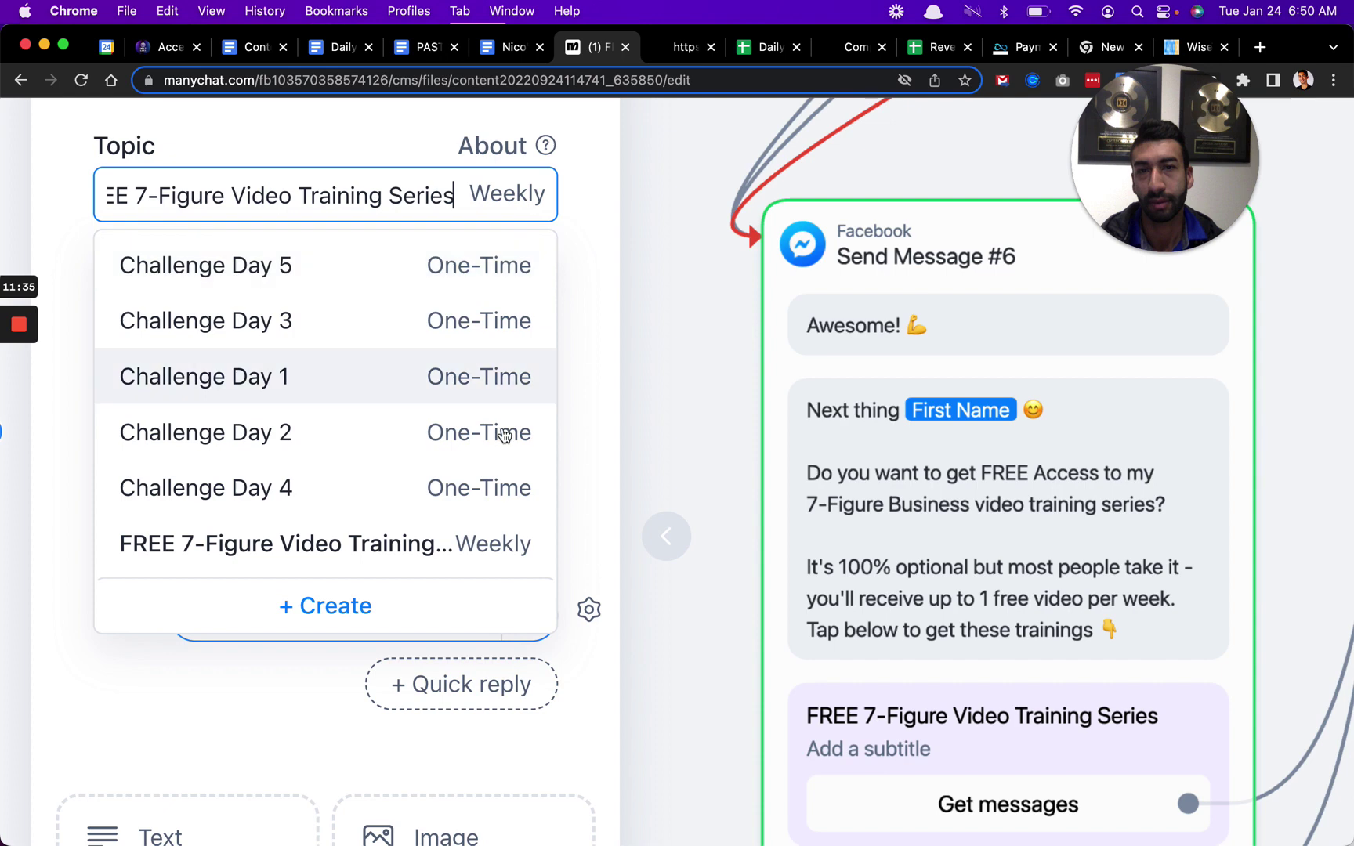
pyautogui.click(581, 443)
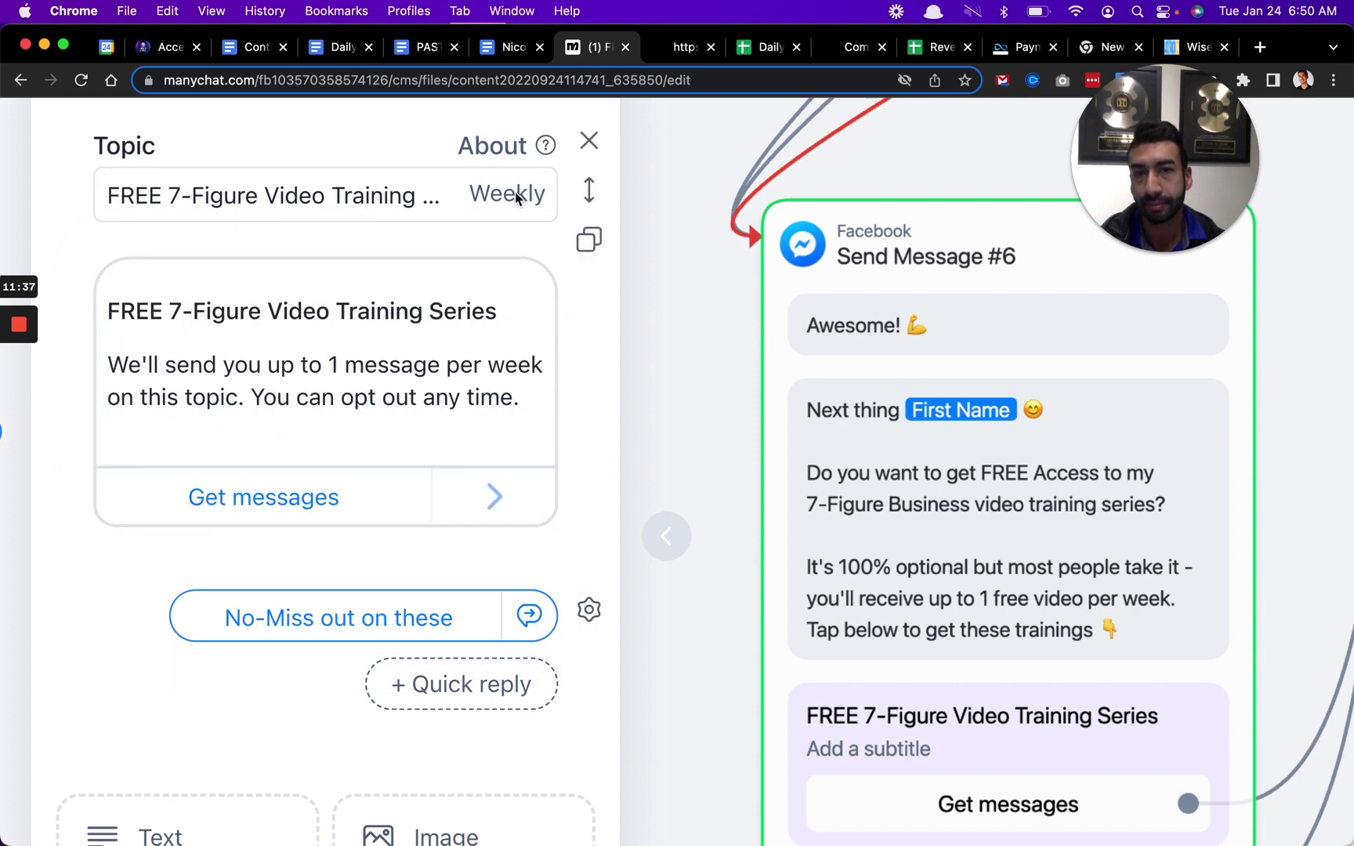
pyautogui.scroll(-2, 719, 363)
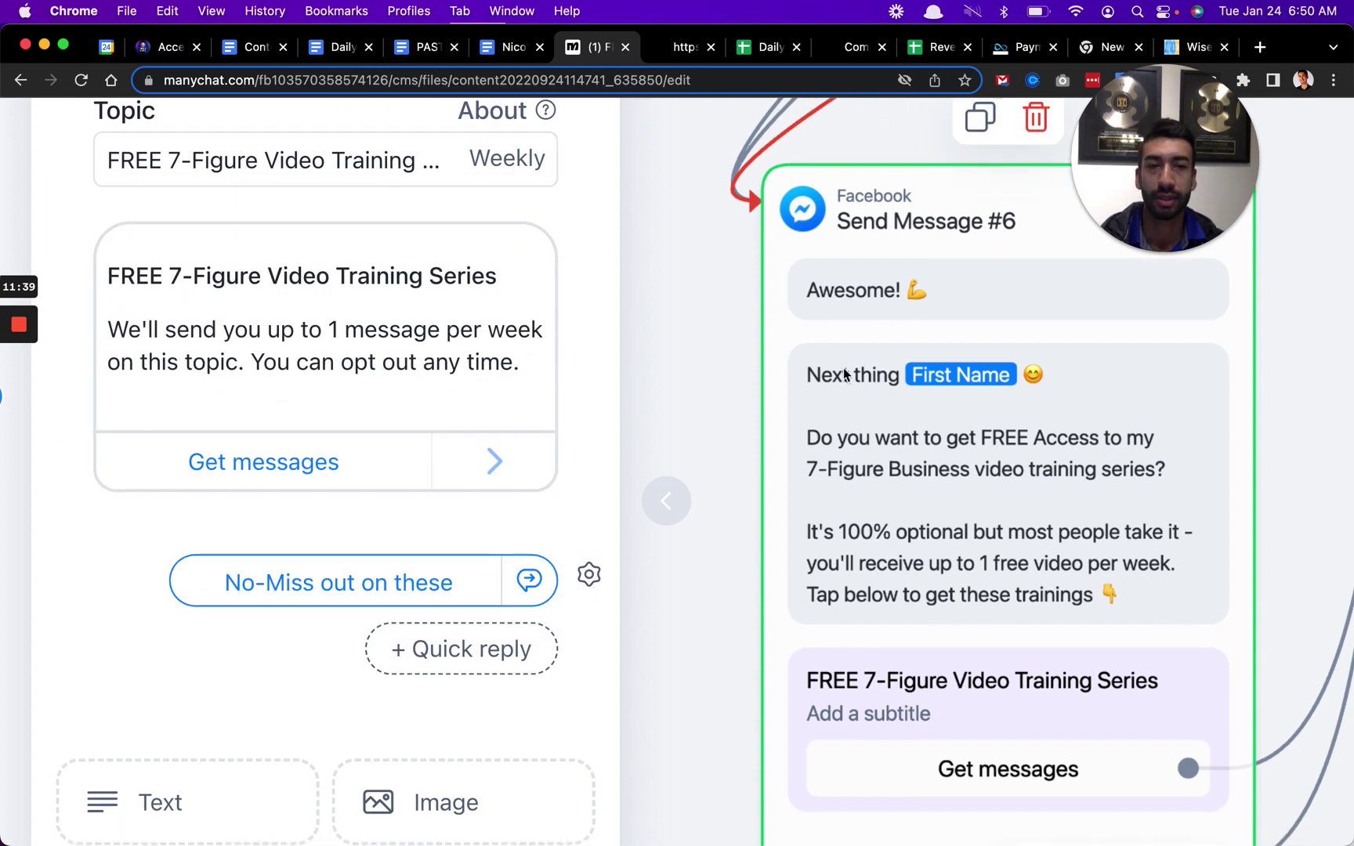
pyautogui.scroll(-3, 1171, 448)
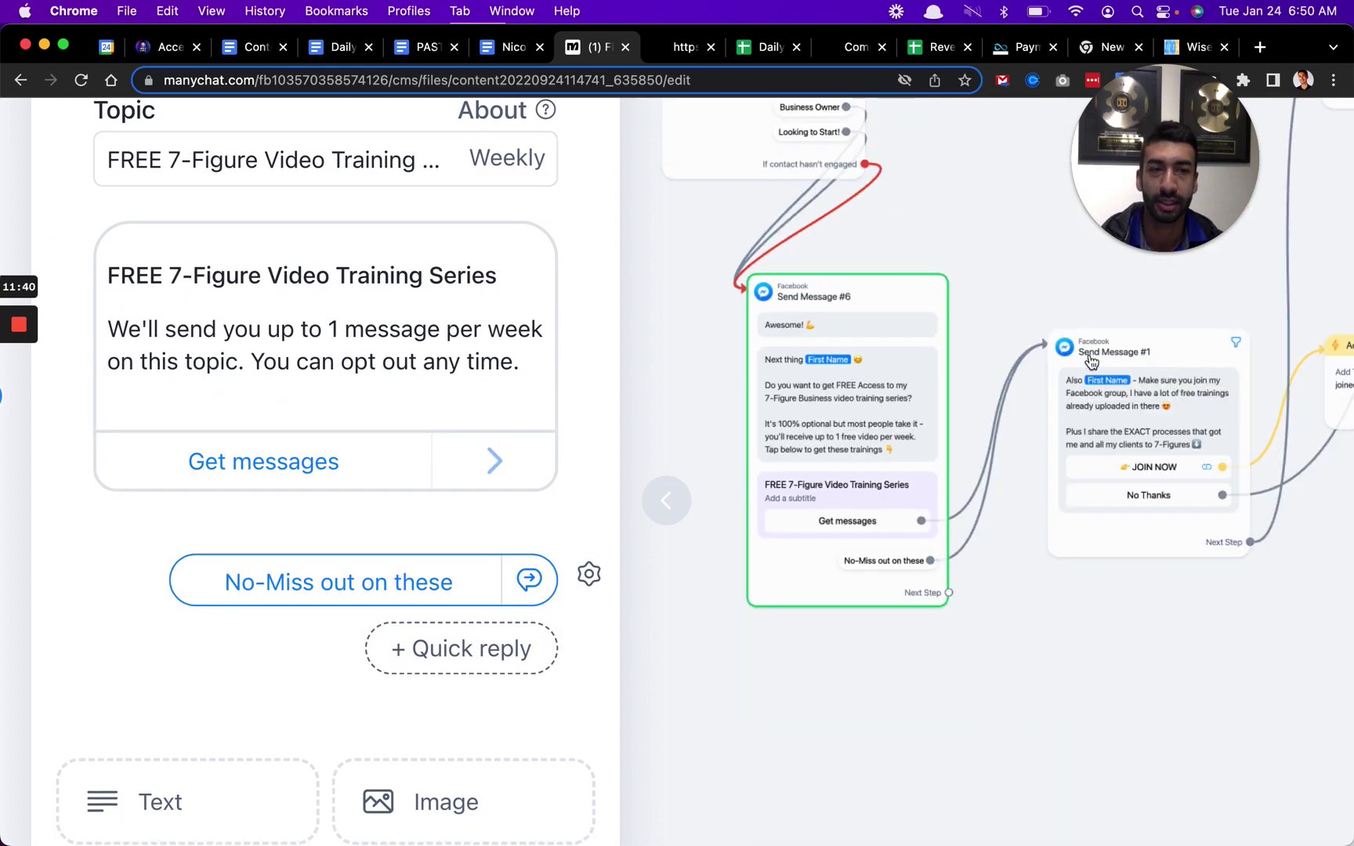
# Close the step editor and zoom in on Send Message #1 with its 'JOIN NOW' reply.
pyautogui.click(666, 509)
pyautogui.scroll(2, 1002, 282)
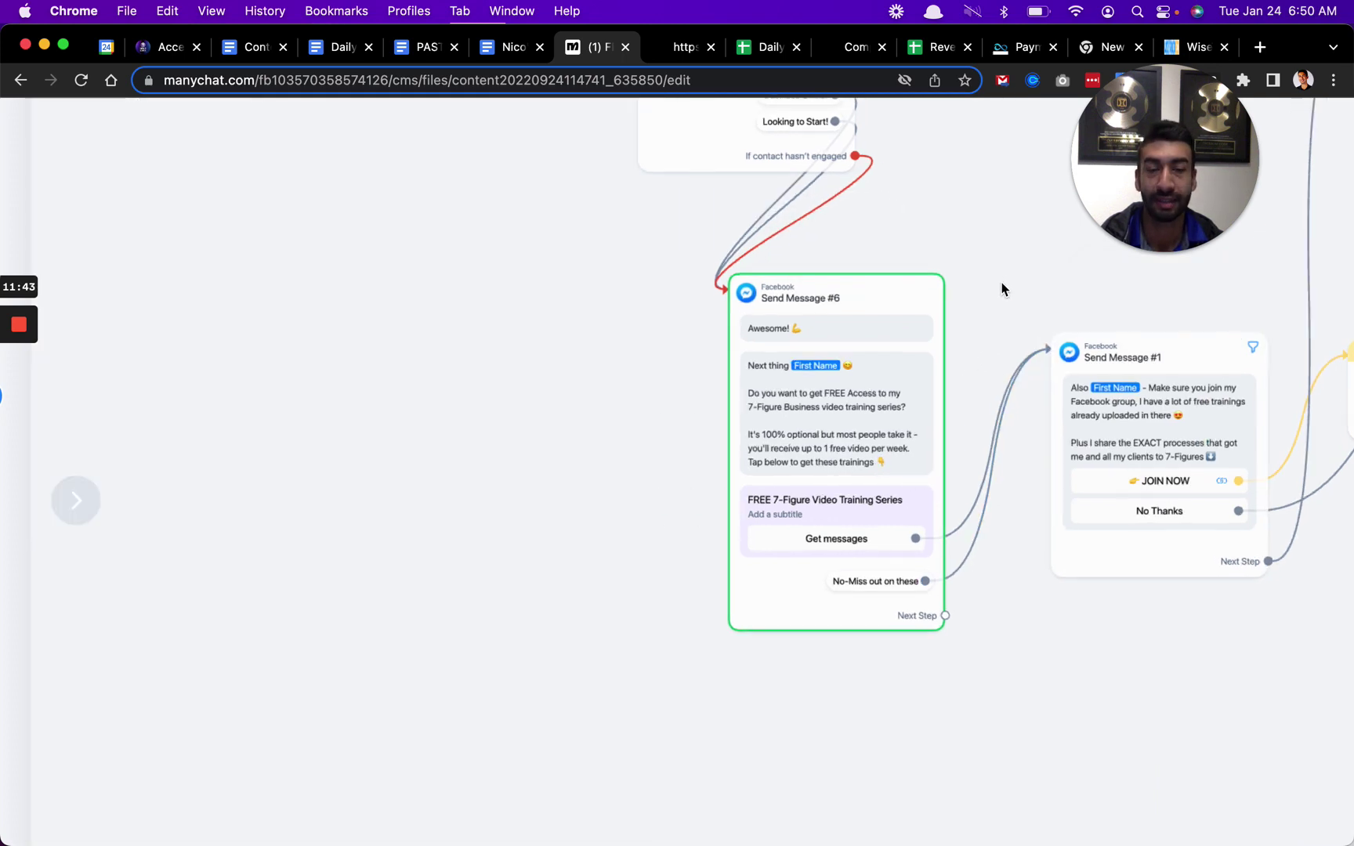
pyautogui.moveTo(1017, 293); pyautogui.dragTo(645, 235)
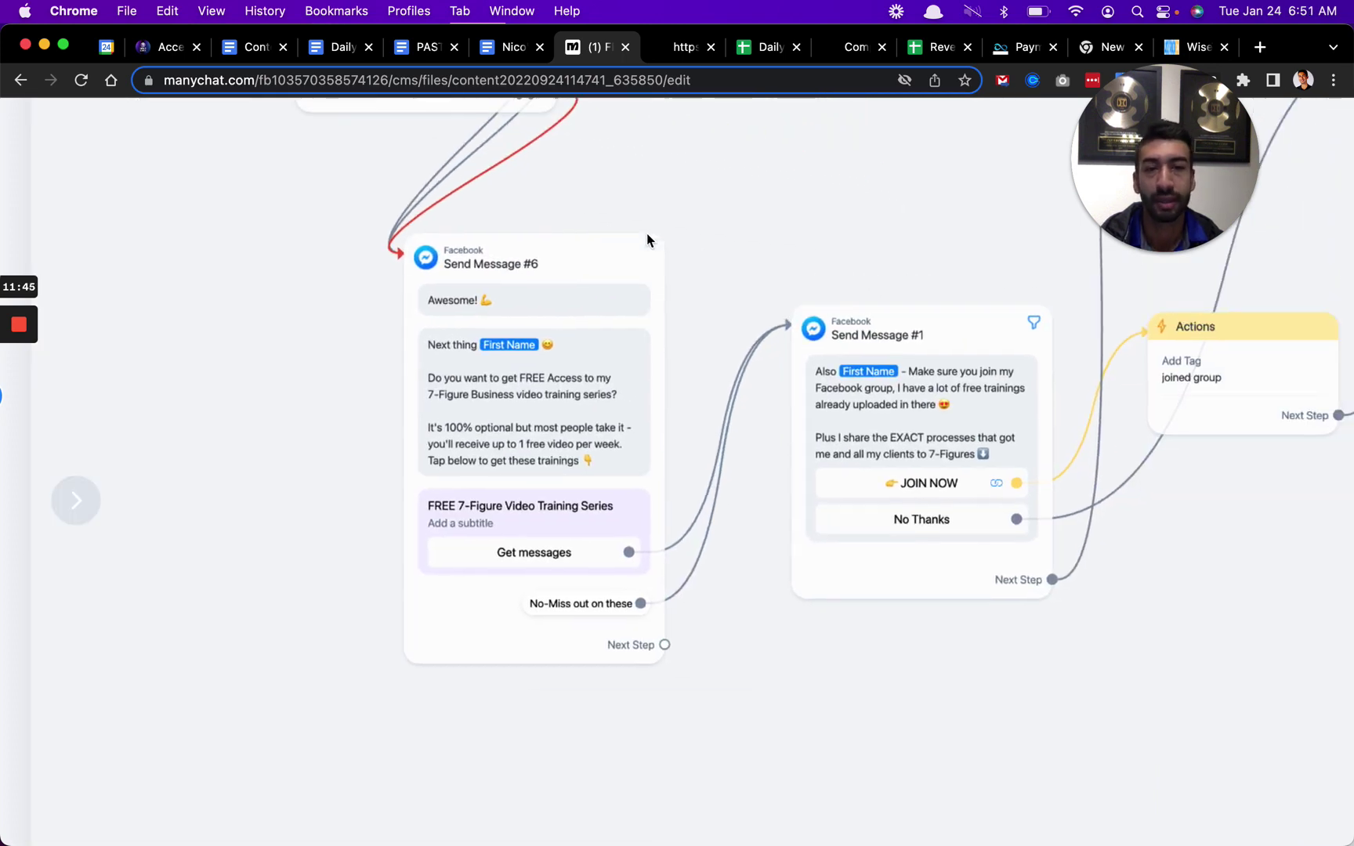
pyautogui.scroll(2, 707, 354)
pyautogui.scroll(1, 708, 355)
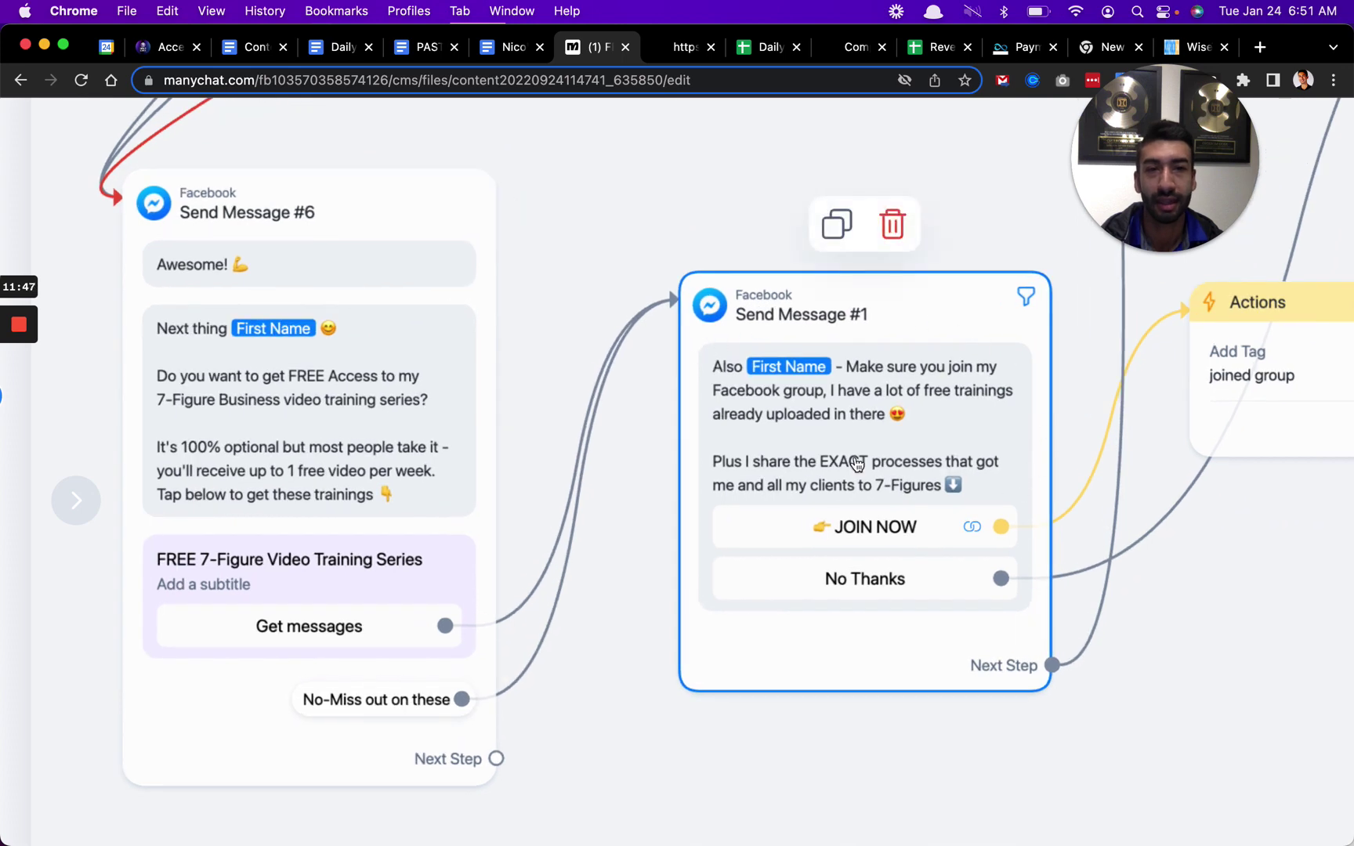
pyautogui.scroll(1, 978, 484)
pyautogui.scroll(1, 972, 478)
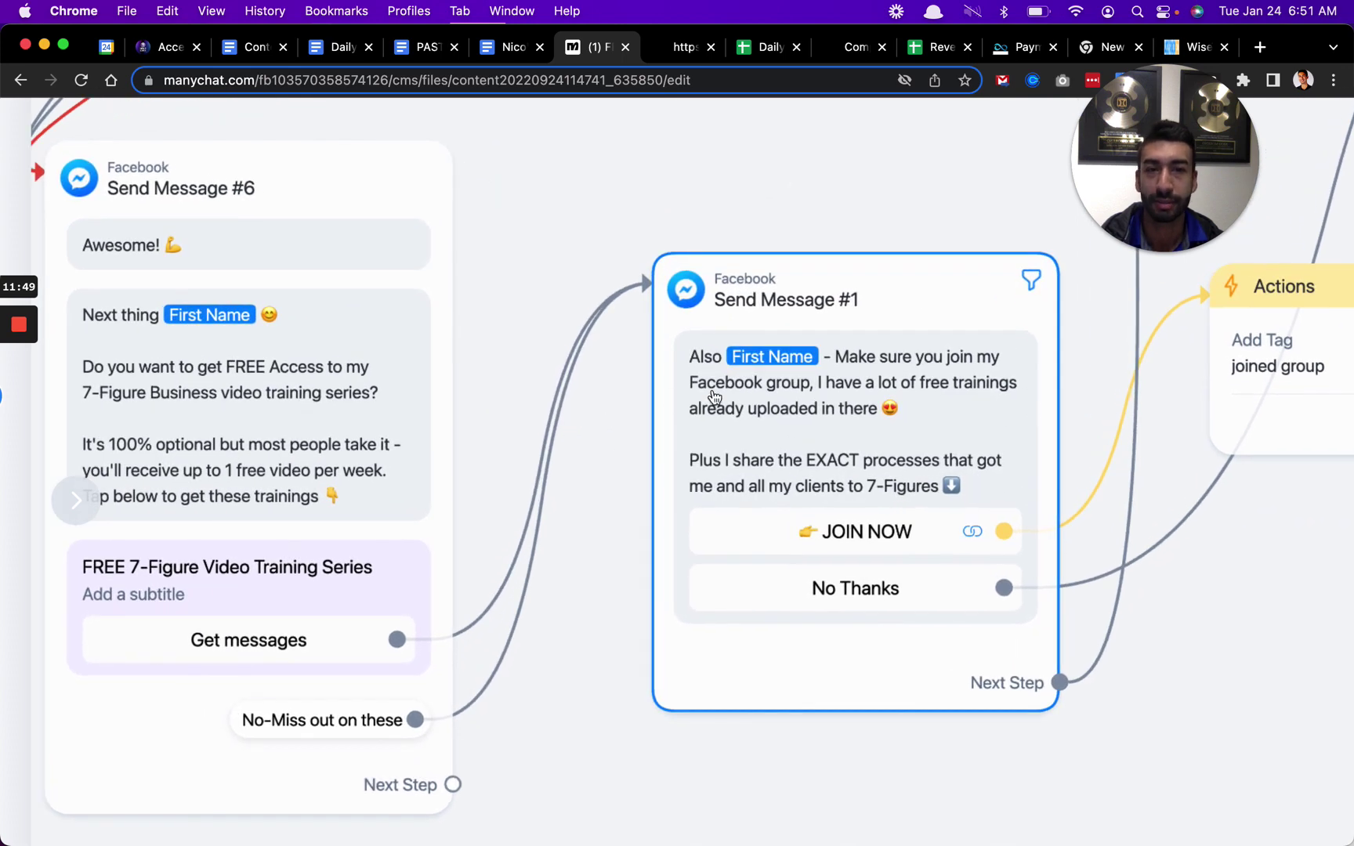
pyautogui.scroll(1, 974, 478)
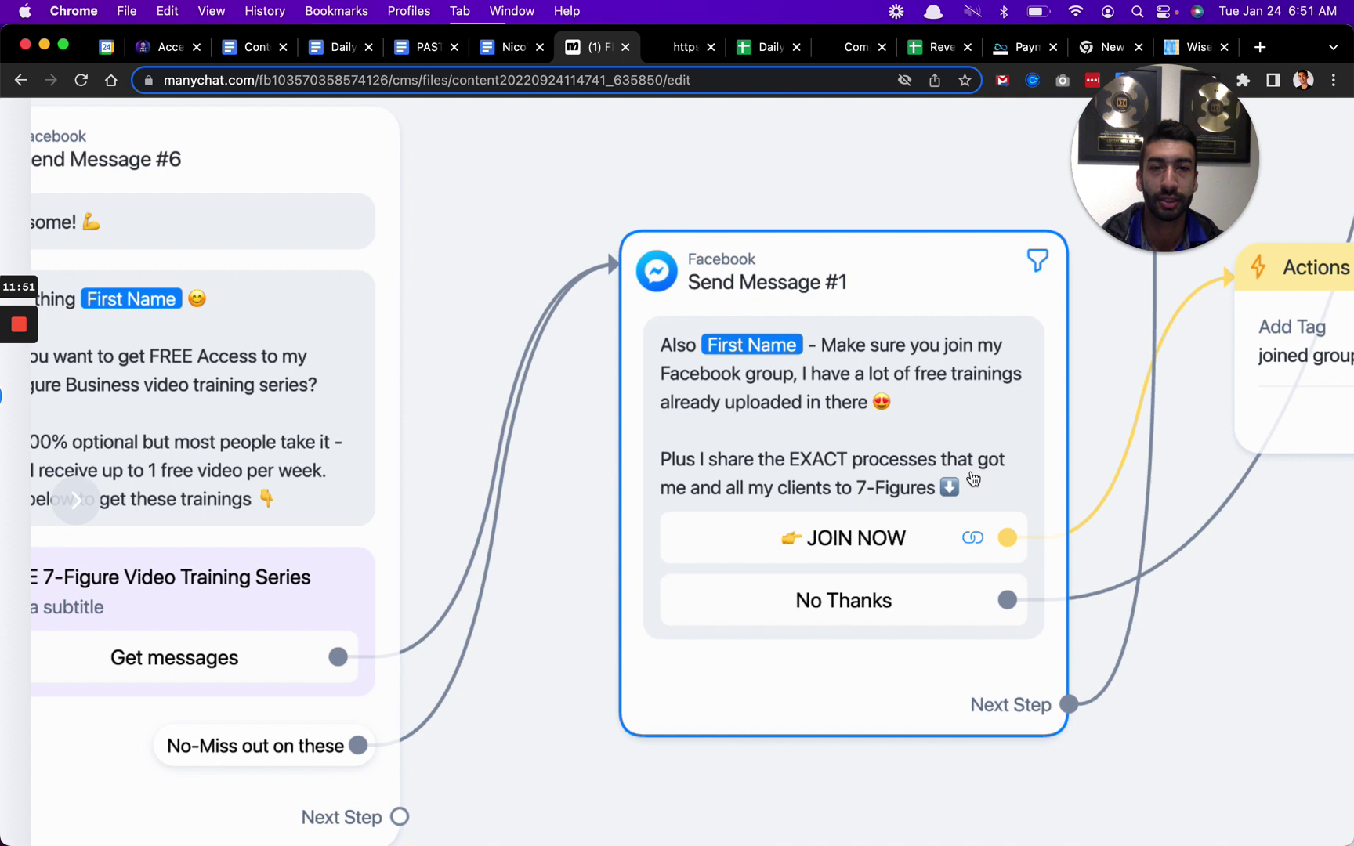
pyautogui.scroll(1, 956, 381)
pyautogui.scroll(1, 956, 381)
pyautogui.scroll(1, 922, 423)
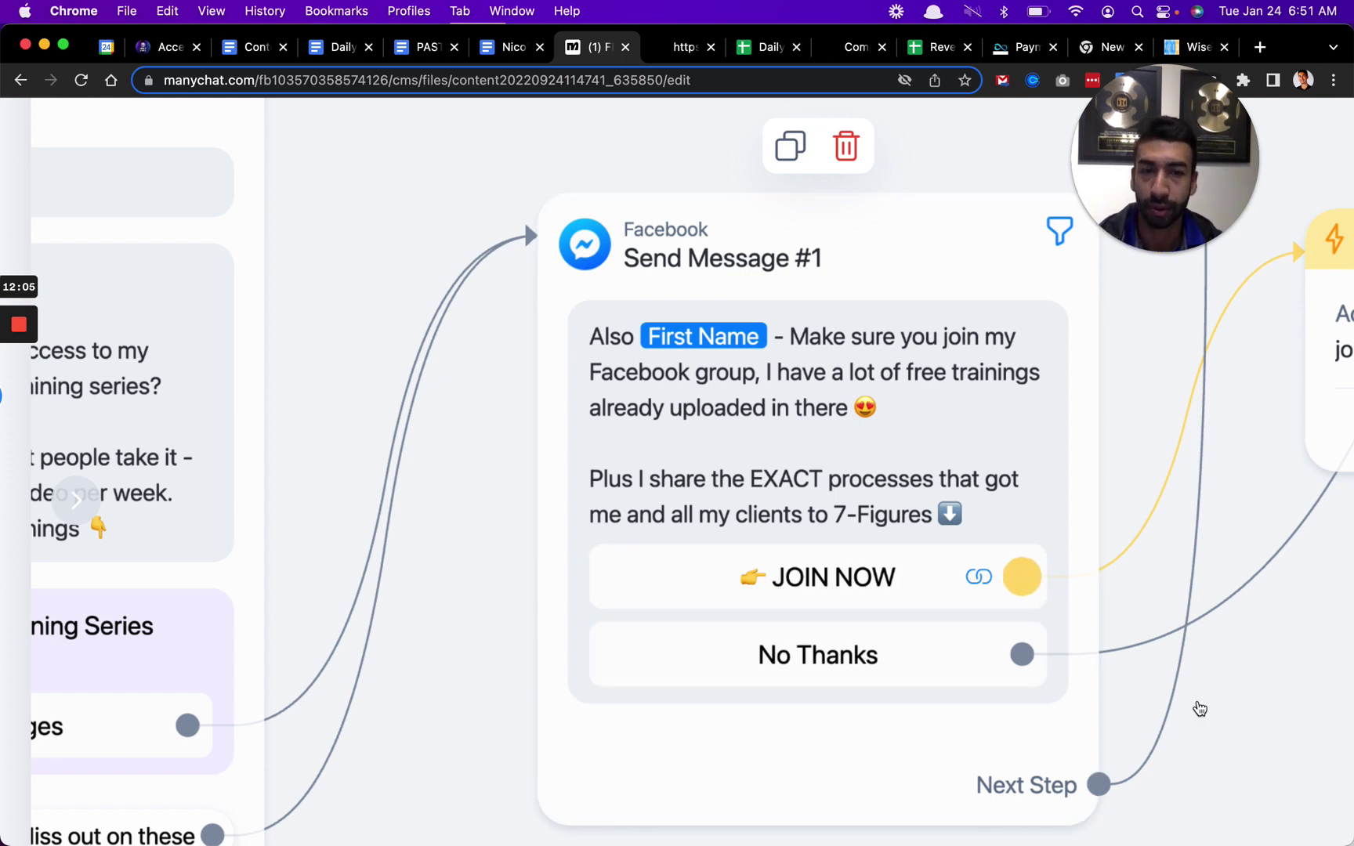
# Pan to the Actions node adding the 'joined group' tag and the steps after it.
pyautogui.moveTo(1197, 707); pyautogui.dragTo(882, 766)
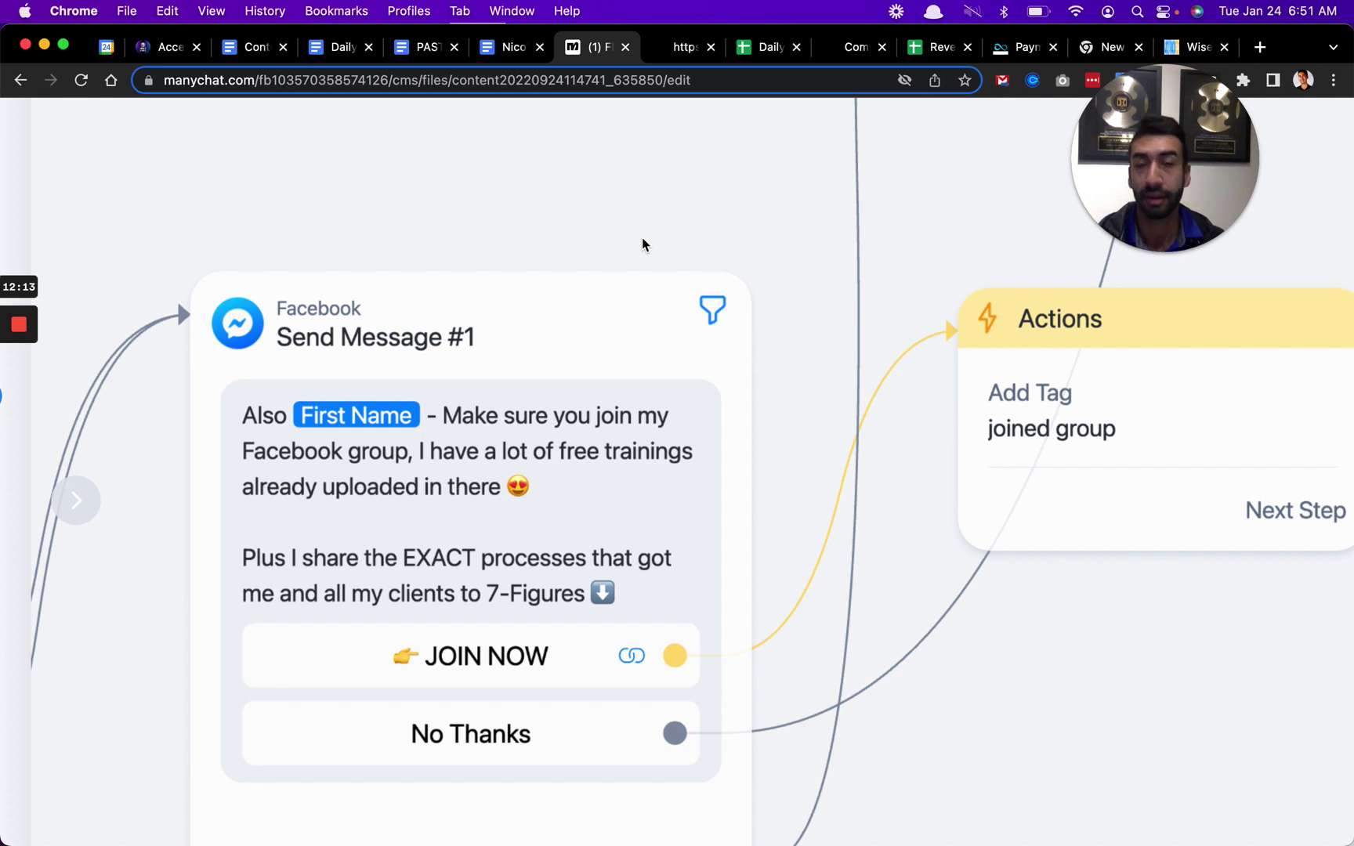
pyautogui.scroll(-2, 807, 260)
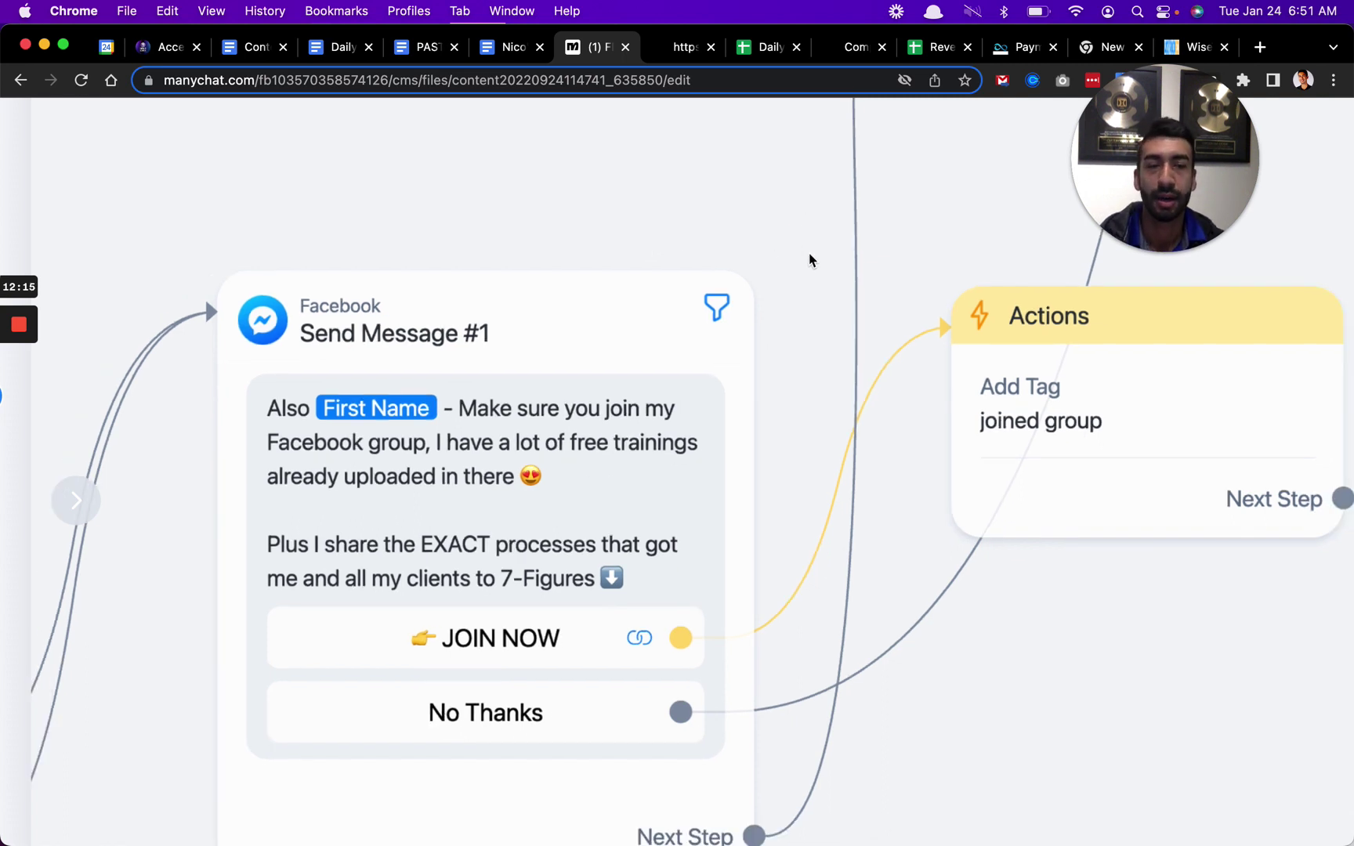
pyautogui.scroll(-1, 807, 250)
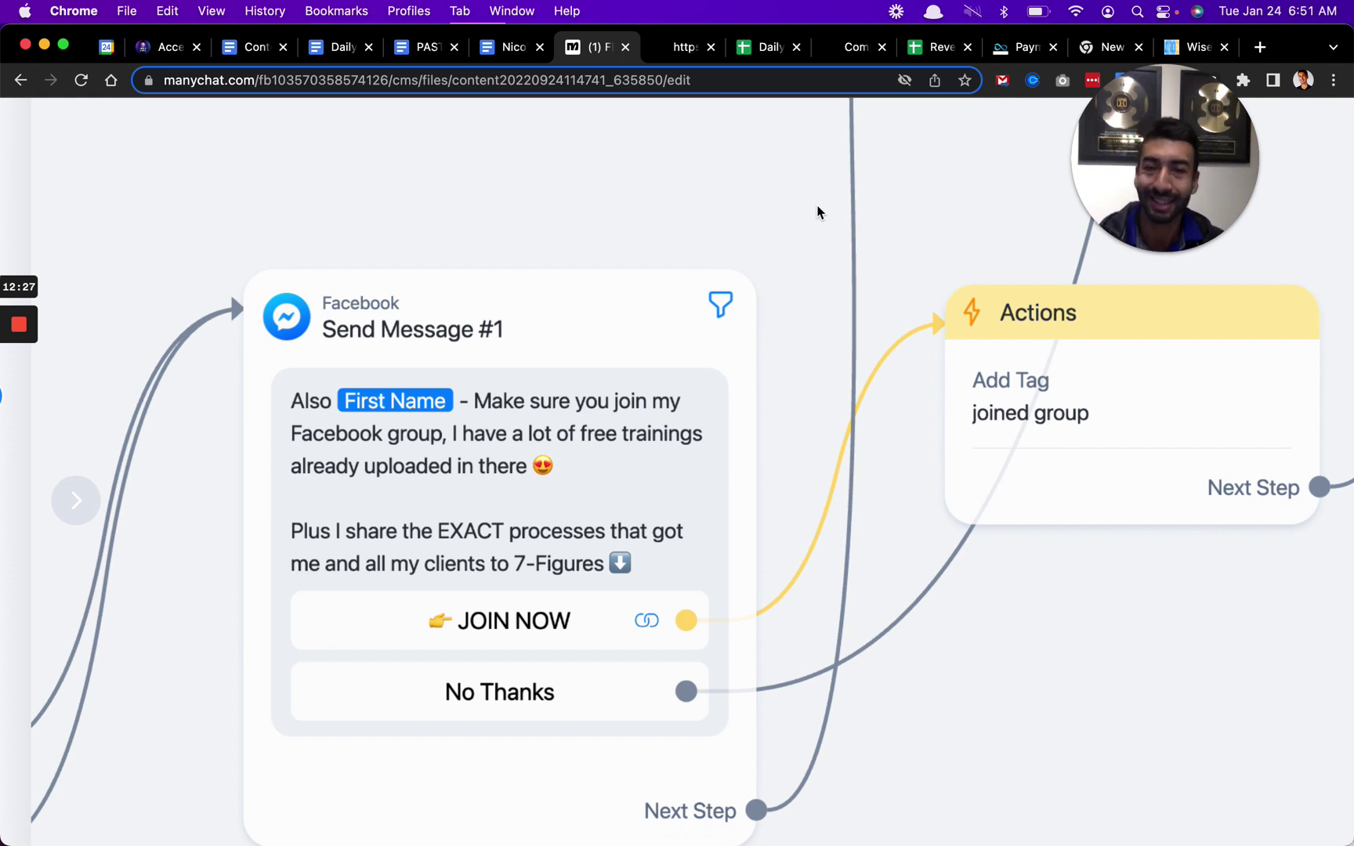
pyautogui.scroll(1, 818, 251)
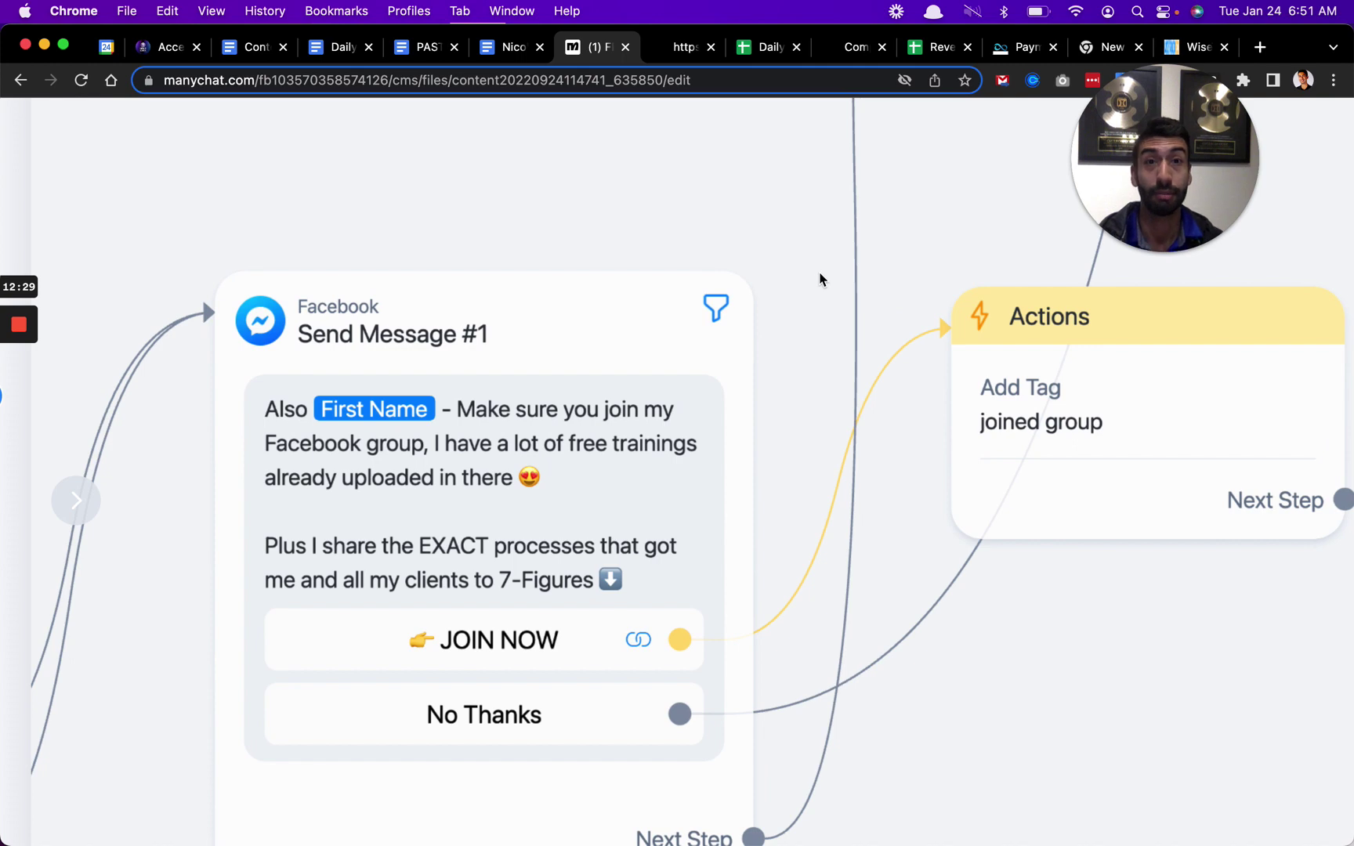
pyautogui.scroll(-2, 819, 279)
pyautogui.moveTo(916, 206); pyautogui.dragTo(705, 351)
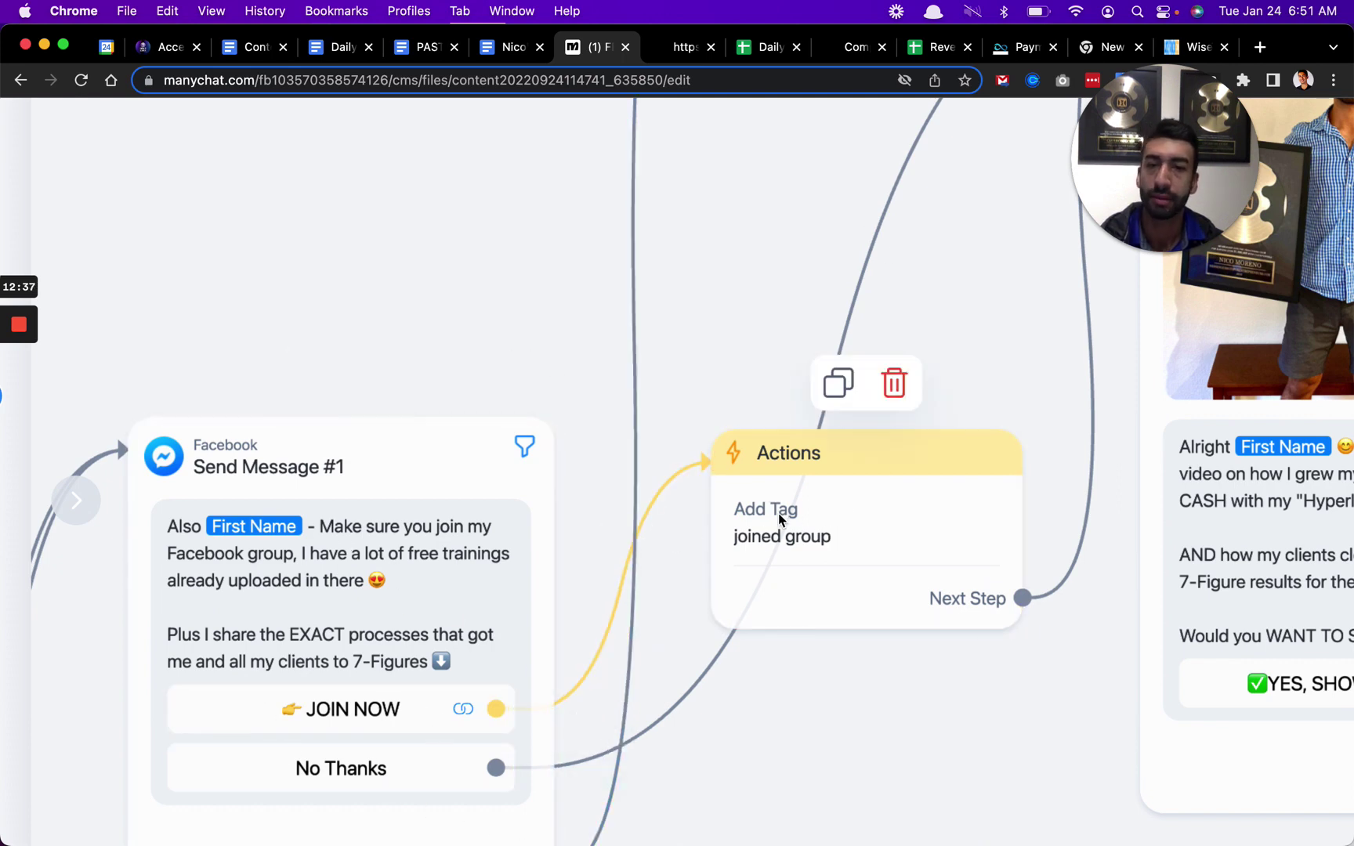
# Zoom out and pan around the Actions node, briefly zooming onto the 20-minute Smart Delay #1.
pyautogui.scroll(-5, 853, 701)
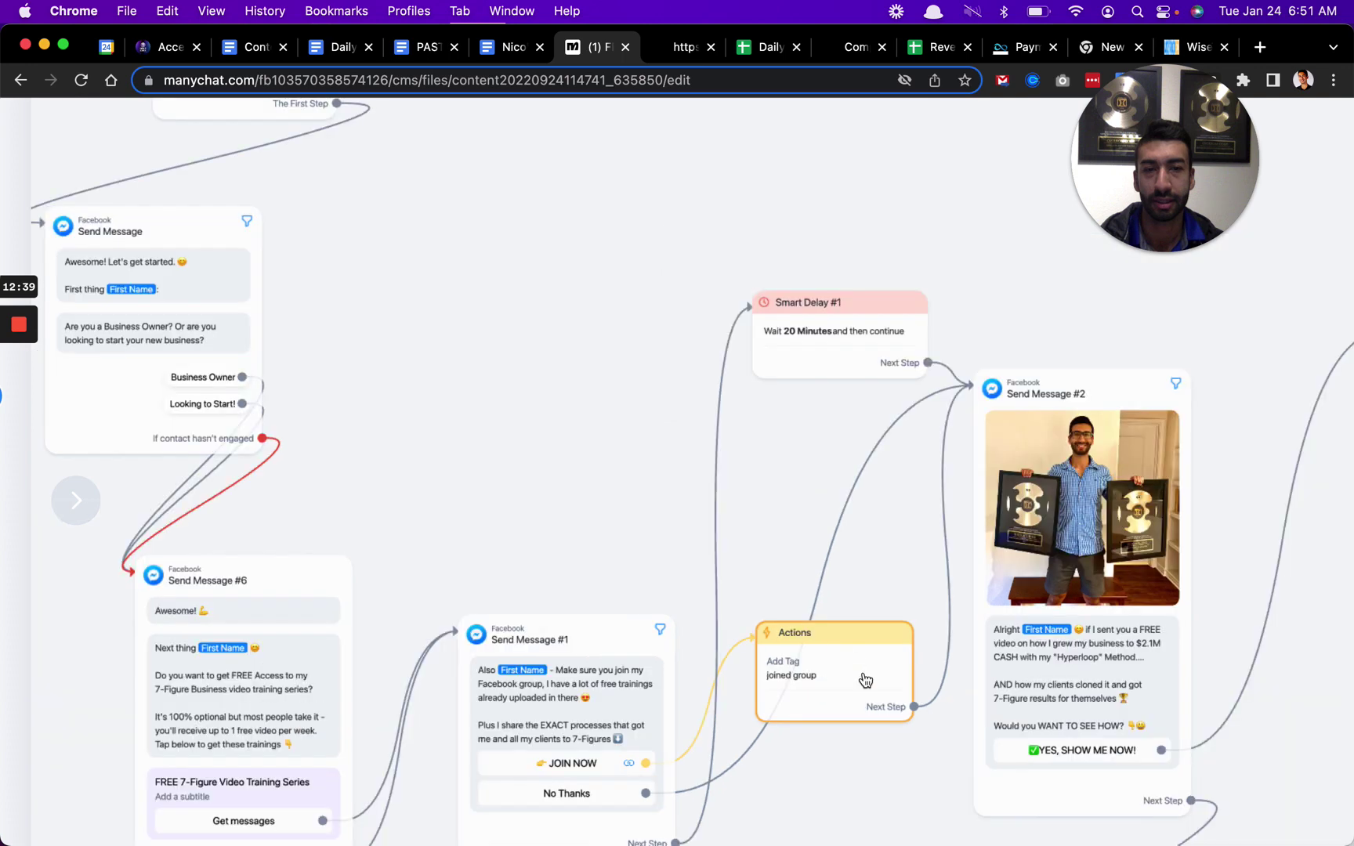
pyautogui.moveTo(831, 682); pyautogui.dragTo(713, 515)
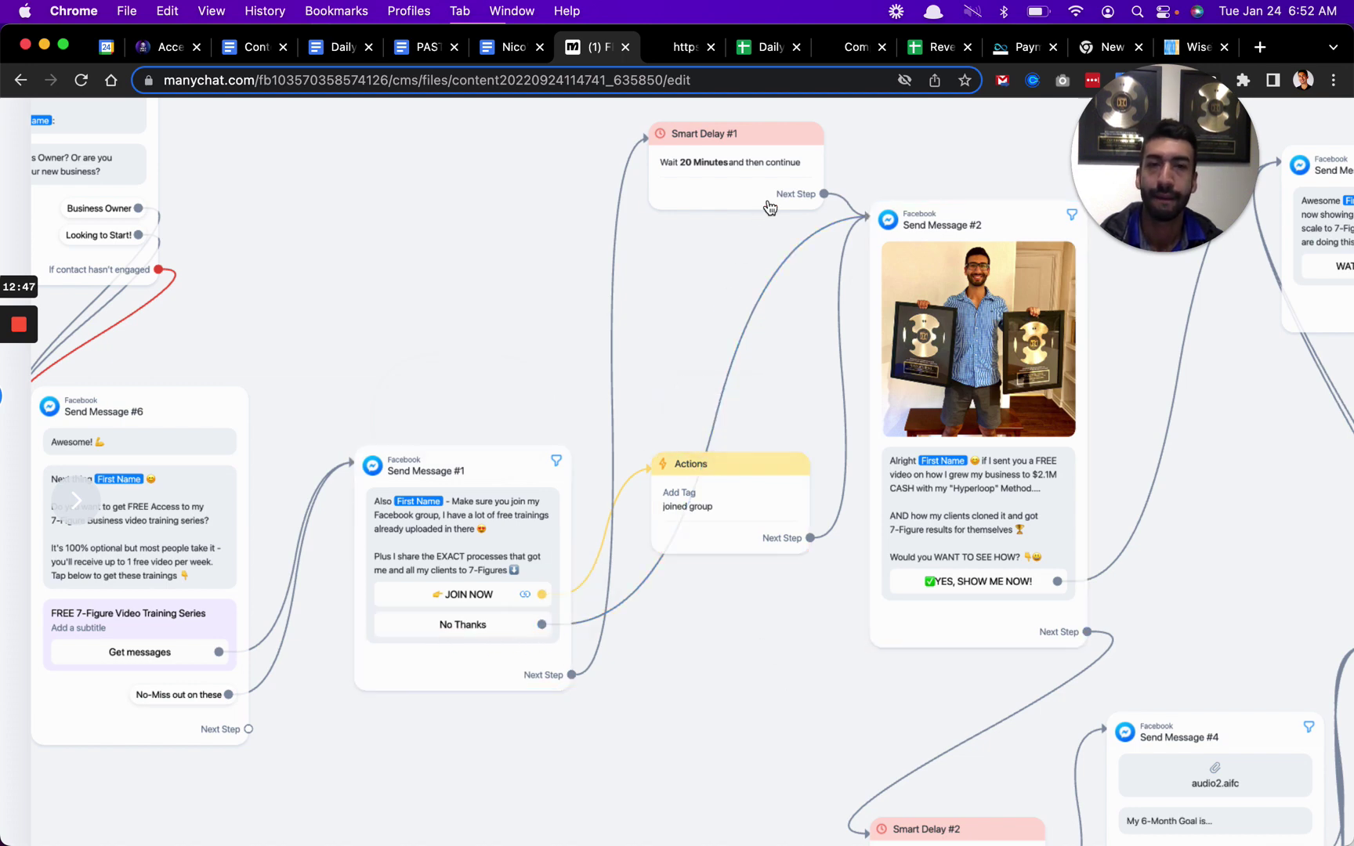
pyautogui.scroll(5, 729, 329)
pyautogui.scroll(5, 728, 388)
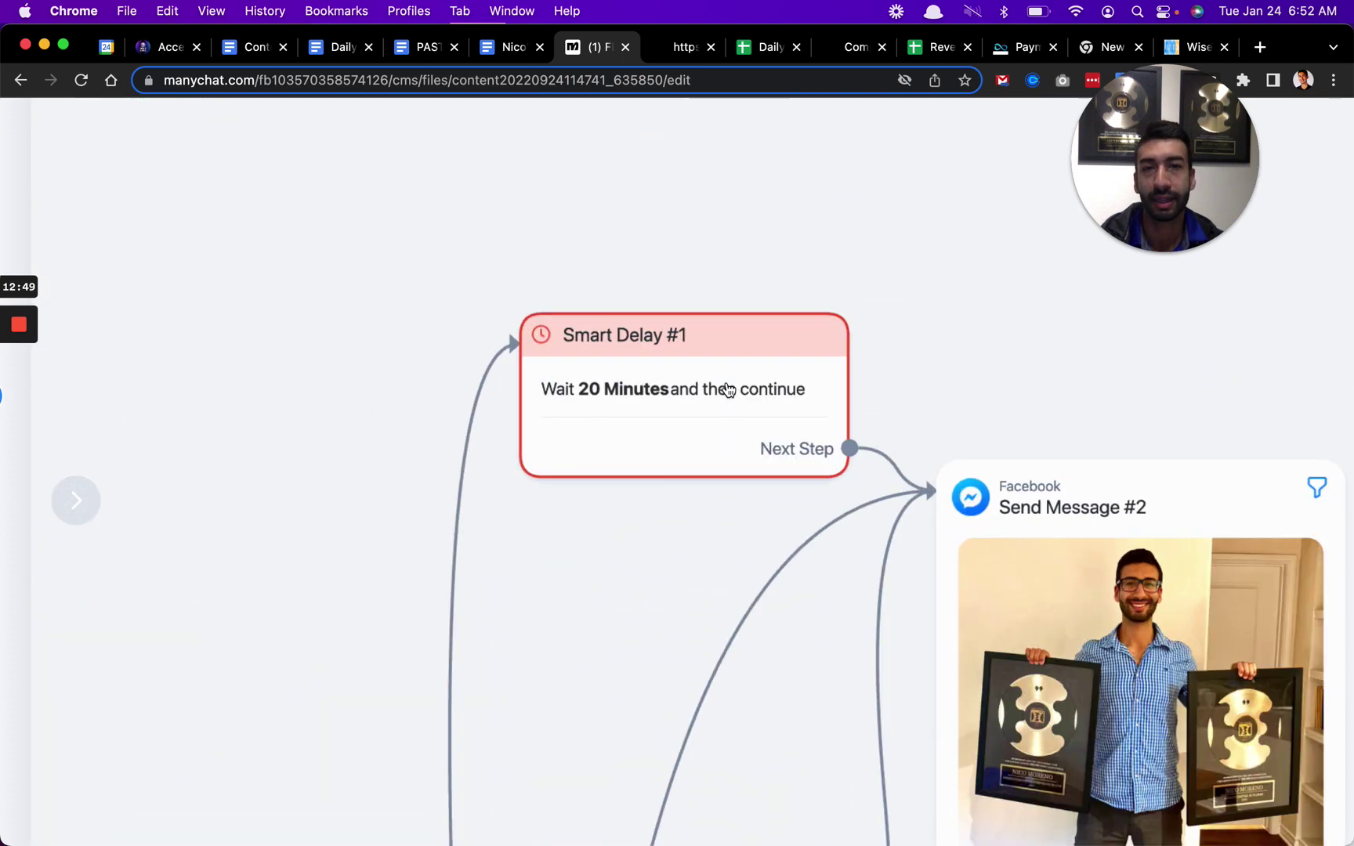
pyautogui.scroll(1, 693, 433)
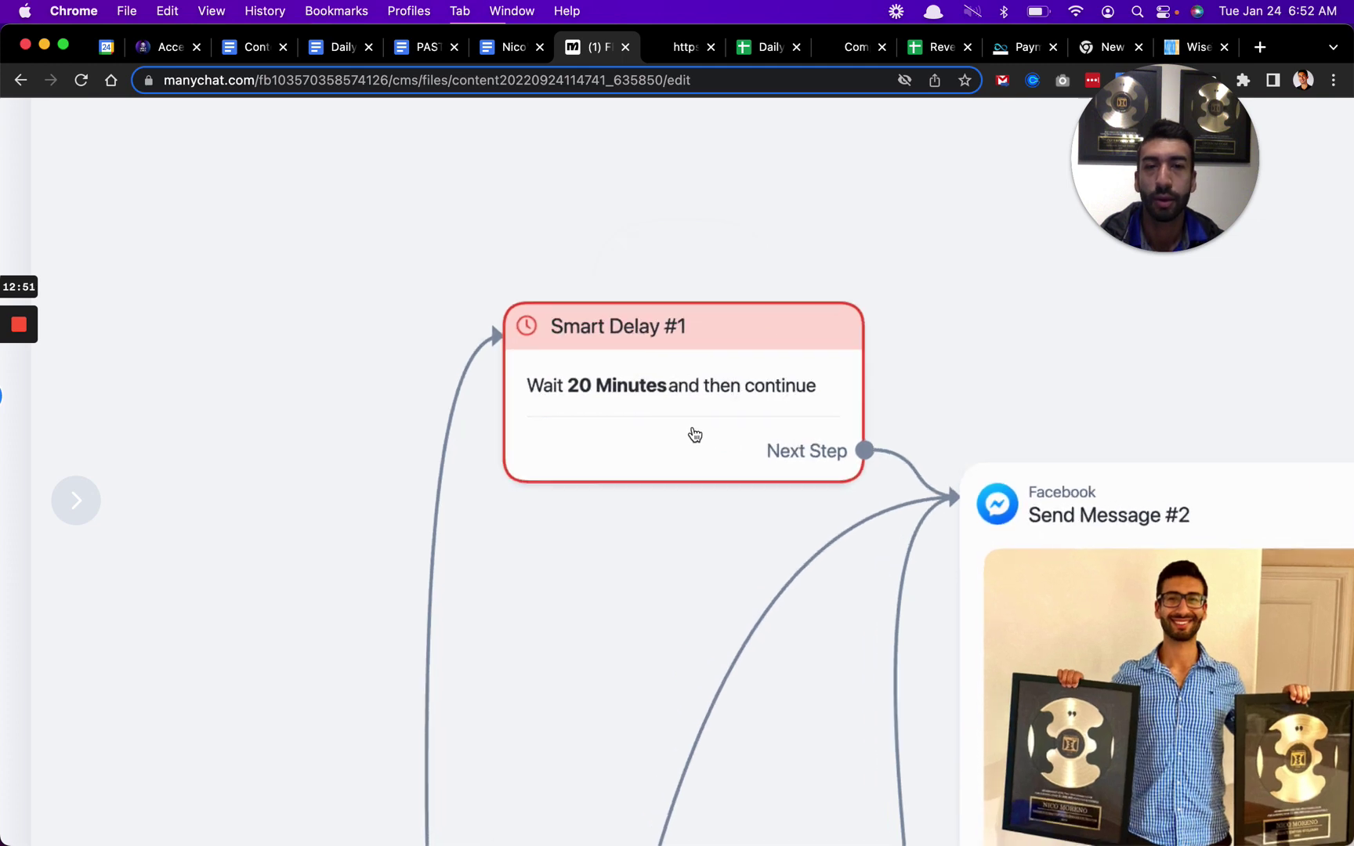
pyautogui.scroll(-10, 694, 434)
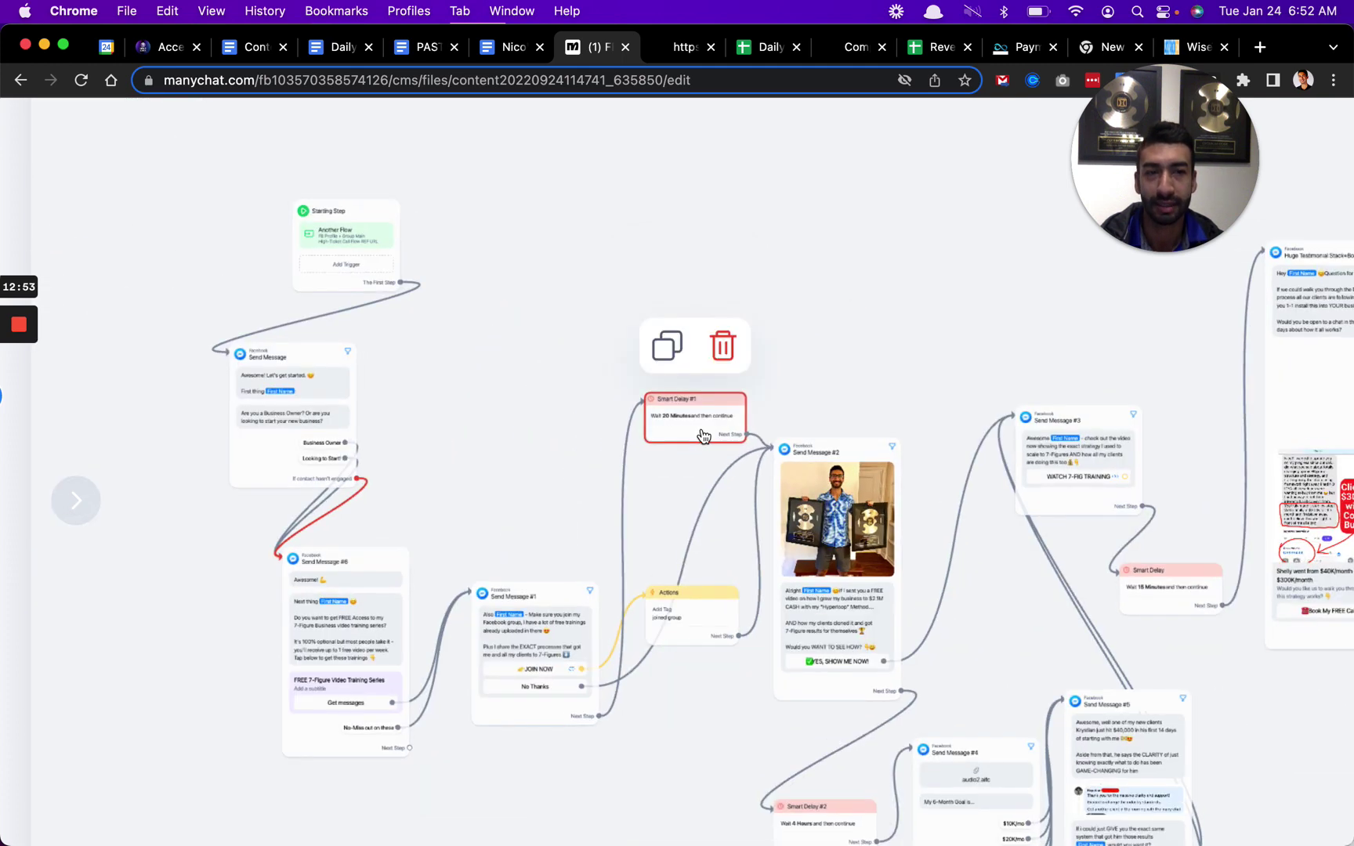
pyautogui.scroll(6, 737, 423)
# Inspect Smart Delay #1's 20-minute wait, then move to Send Message #2's '✅YES, SHOW ME NOW!' video offer.
pyautogui.scroll(3, 735, 424)
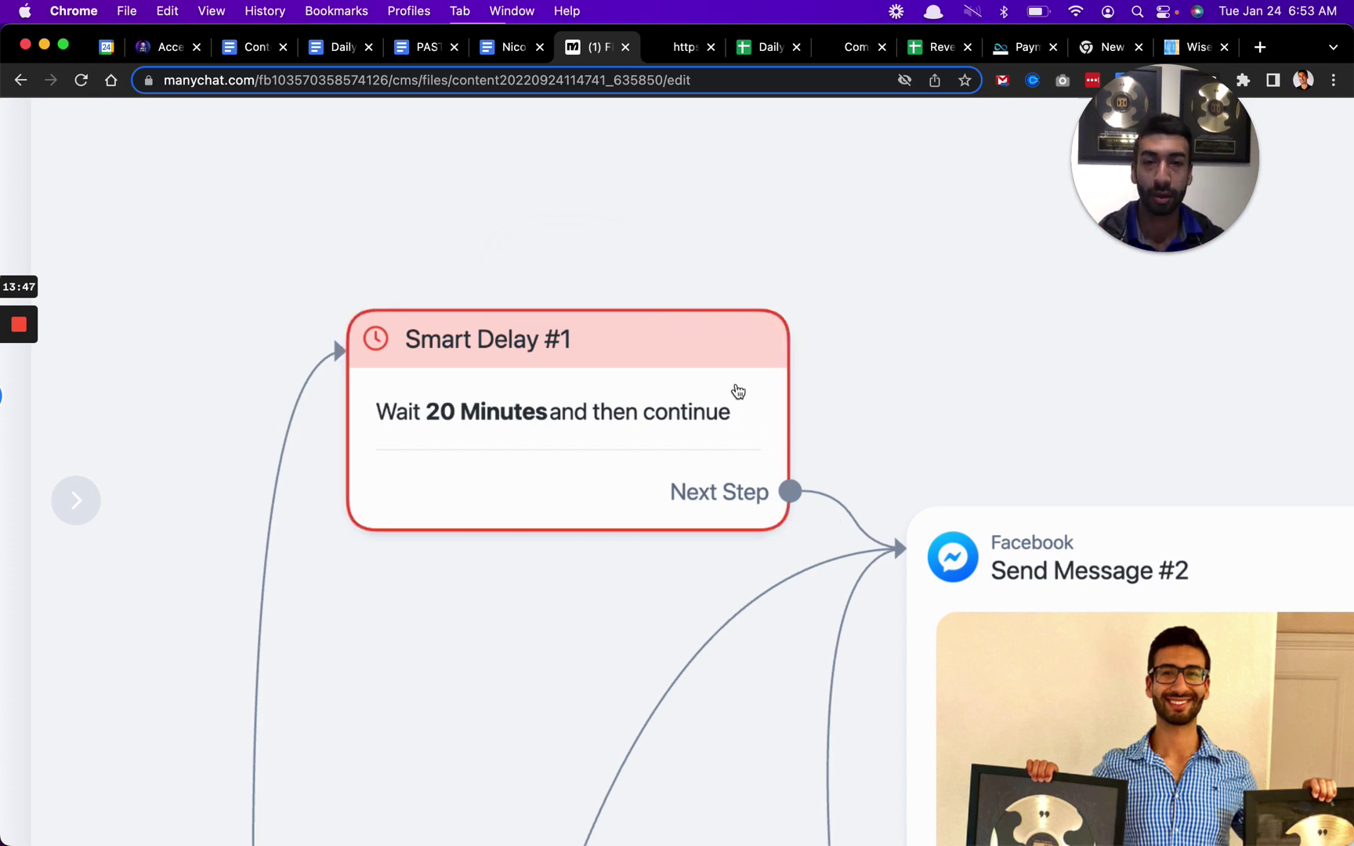
pyautogui.scroll(-2, 689, 400)
pyautogui.scroll(-2, 599, 505)
pyautogui.scroll(-6, 578, 529)
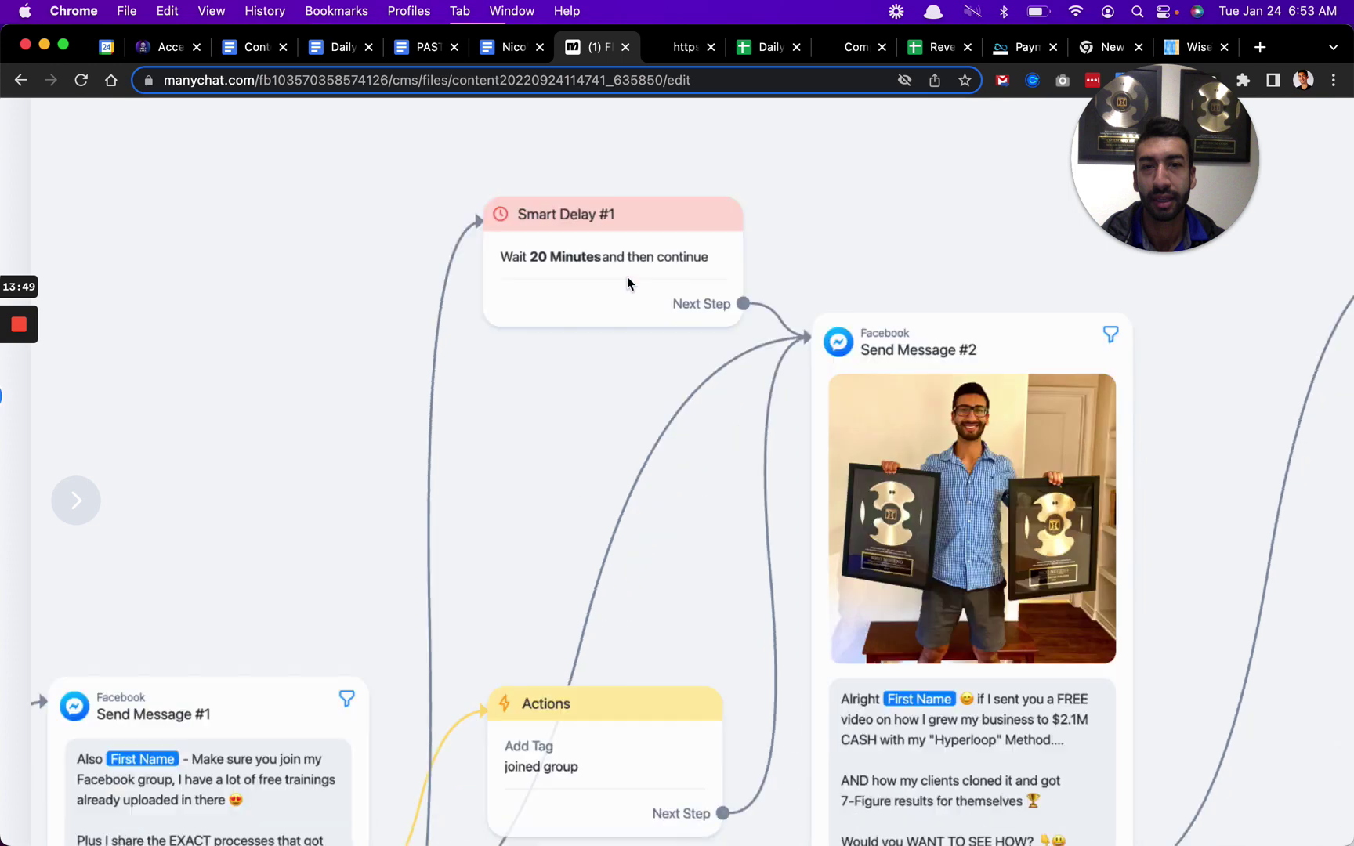
pyautogui.hscroll(-2, 628, 282)
pyautogui.hscroll(4, 670, 791)
pyautogui.scroll(6, 619, 368)
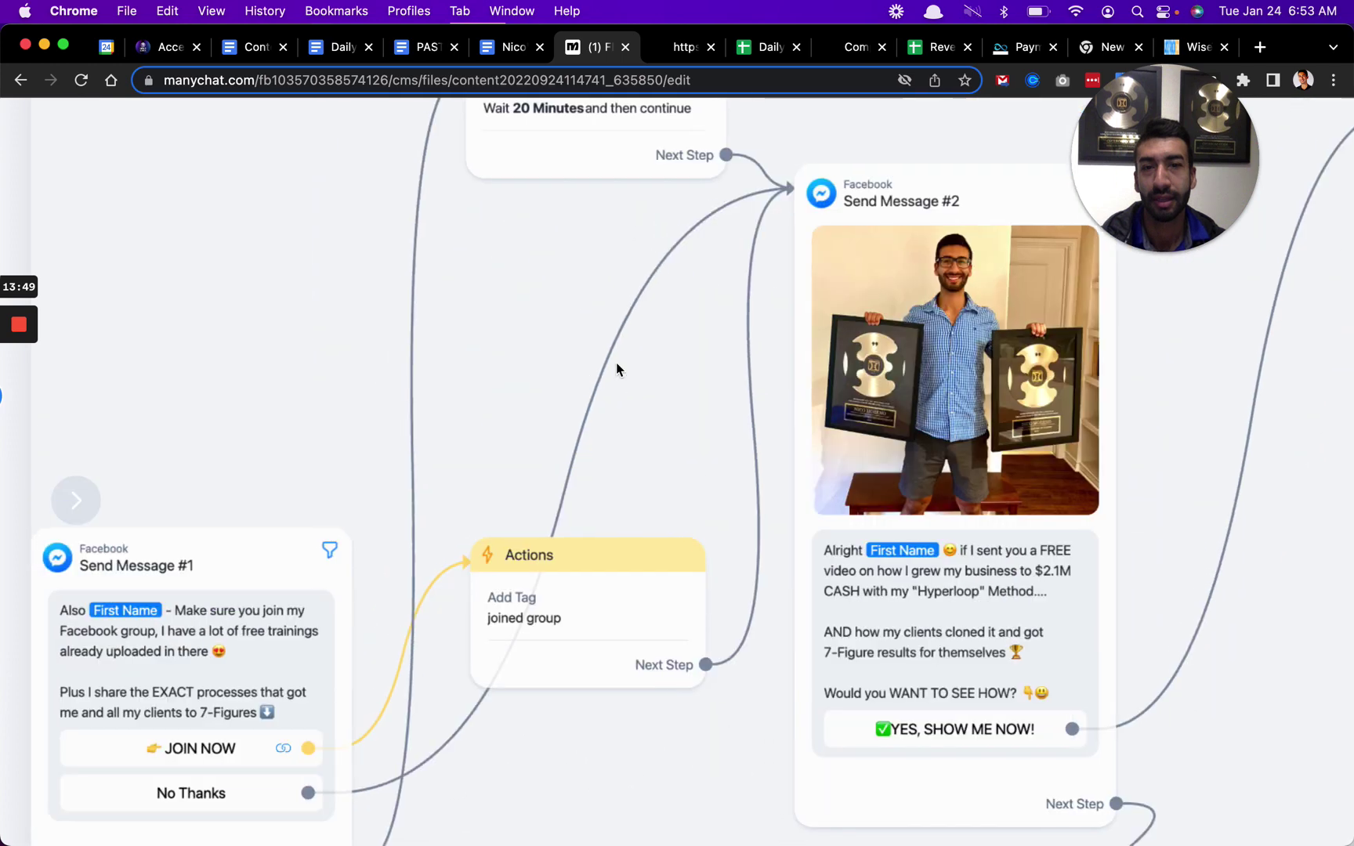
pyautogui.scroll(2, 540, 533)
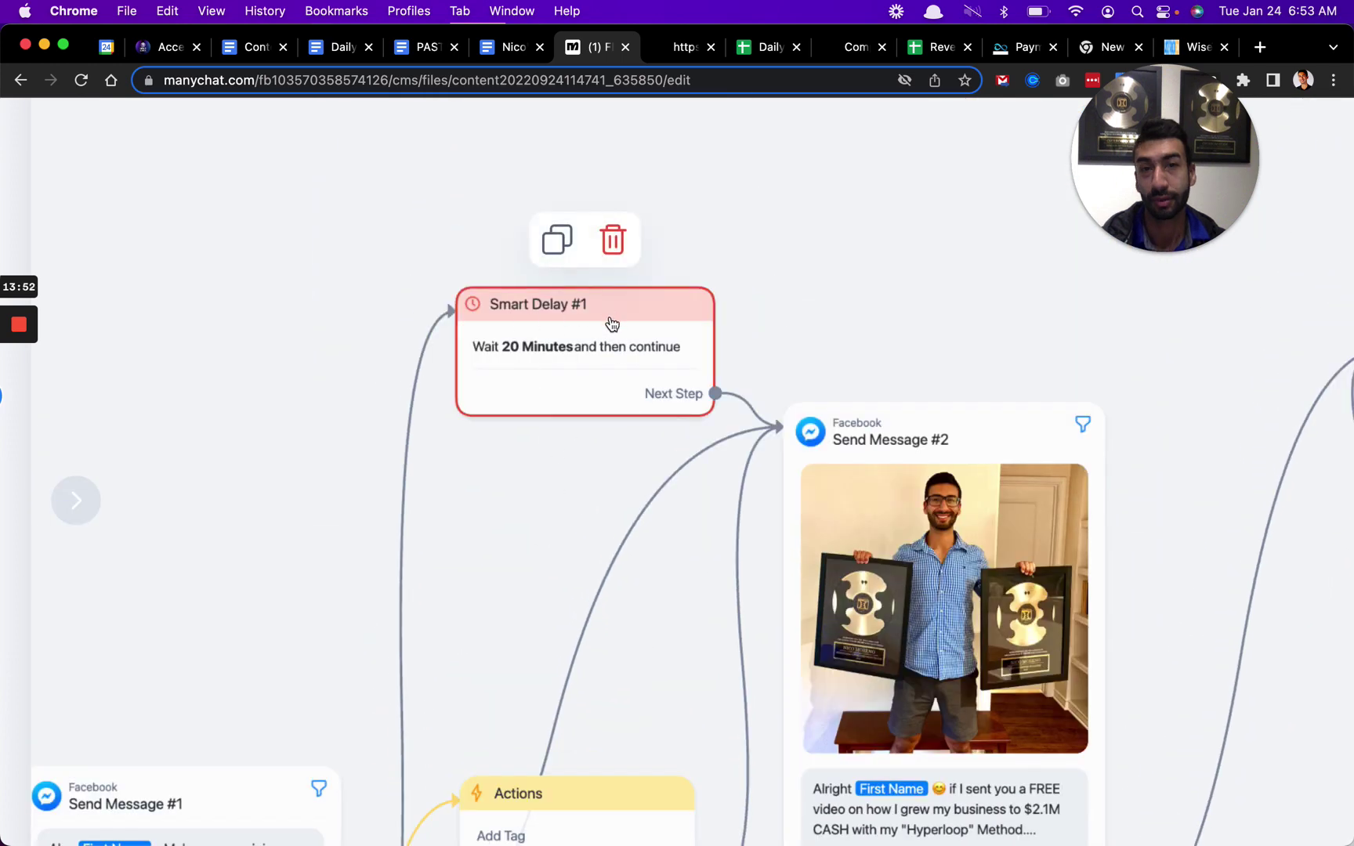
pyautogui.scroll(-6, 667, 689)
pyautogui.hscroll(2, 668, 690)
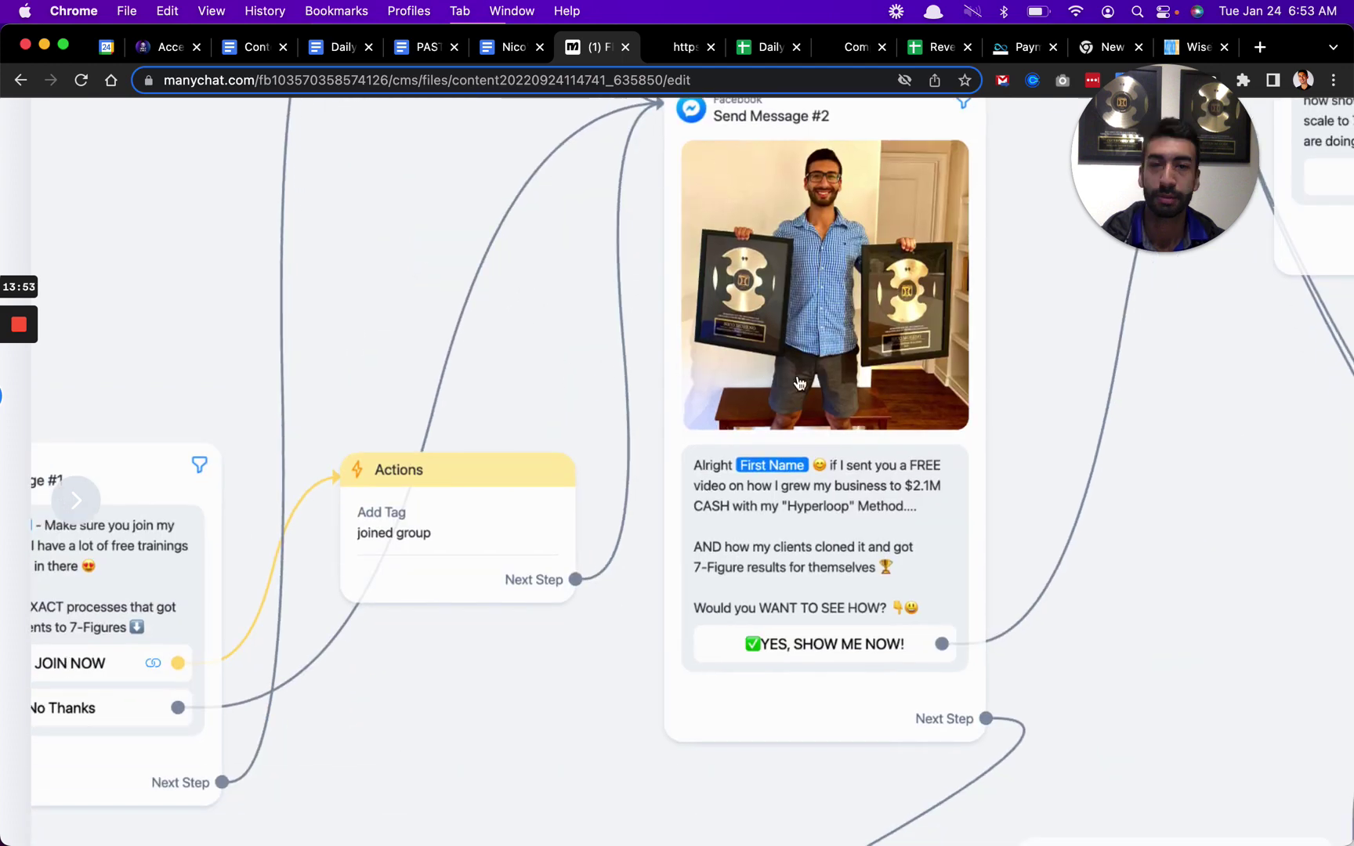
pyautogui.scroll(5, 806, 443)
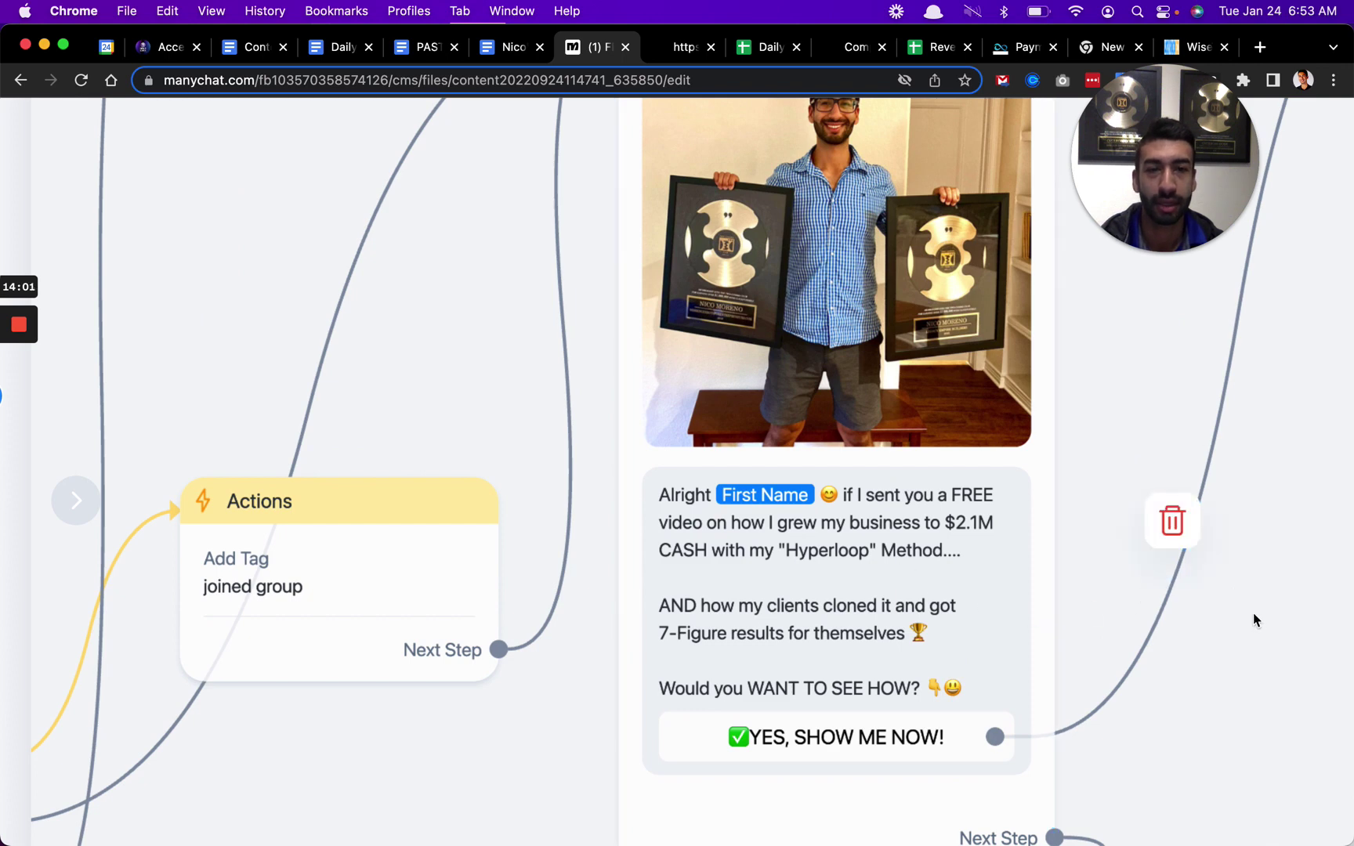
pyautogui.moveTo(1254, 620); pyautogui.dragTo(1193, 515)
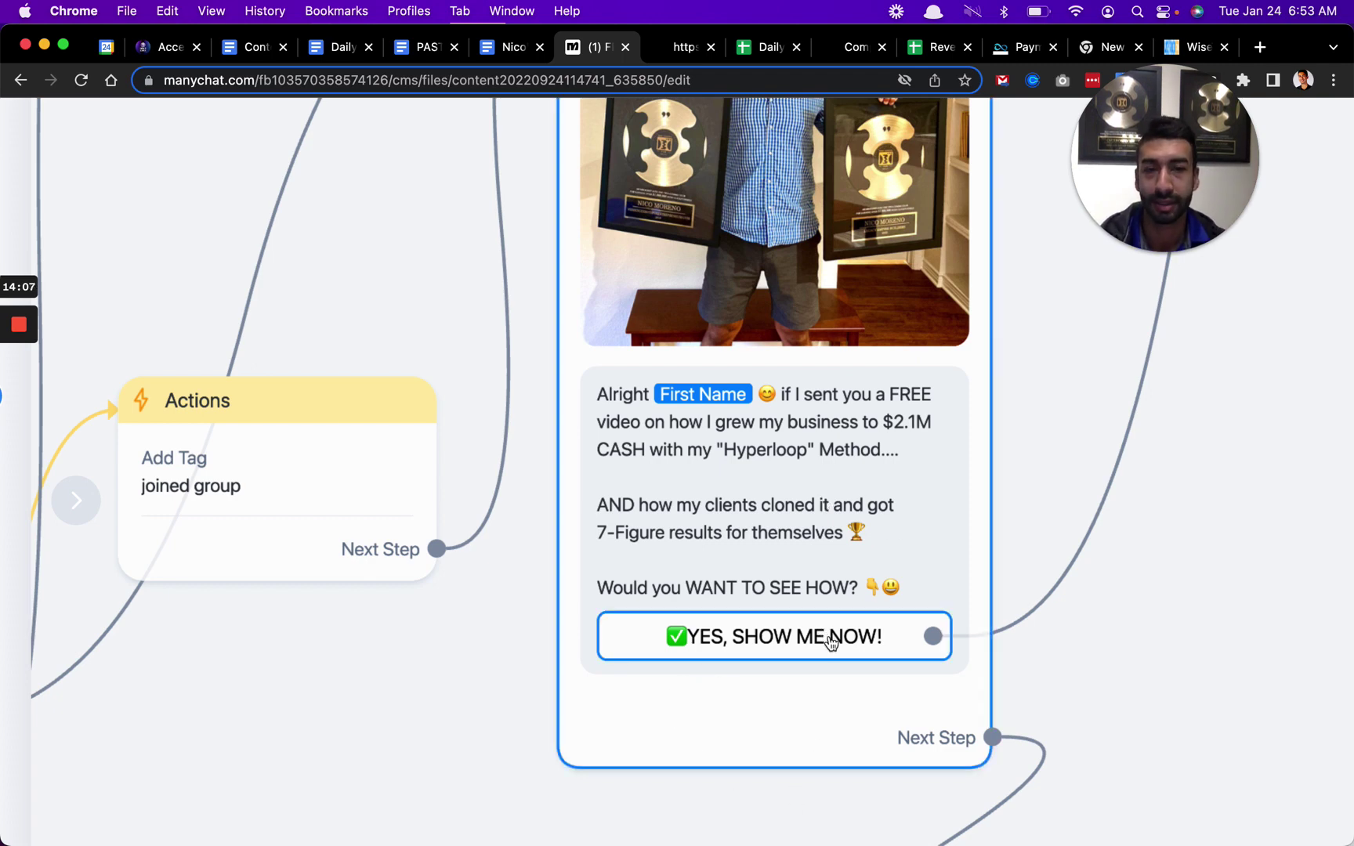
pyautogui.scroll(-1, 836, 605)
pyautogui.scroll(2, 717, 650)
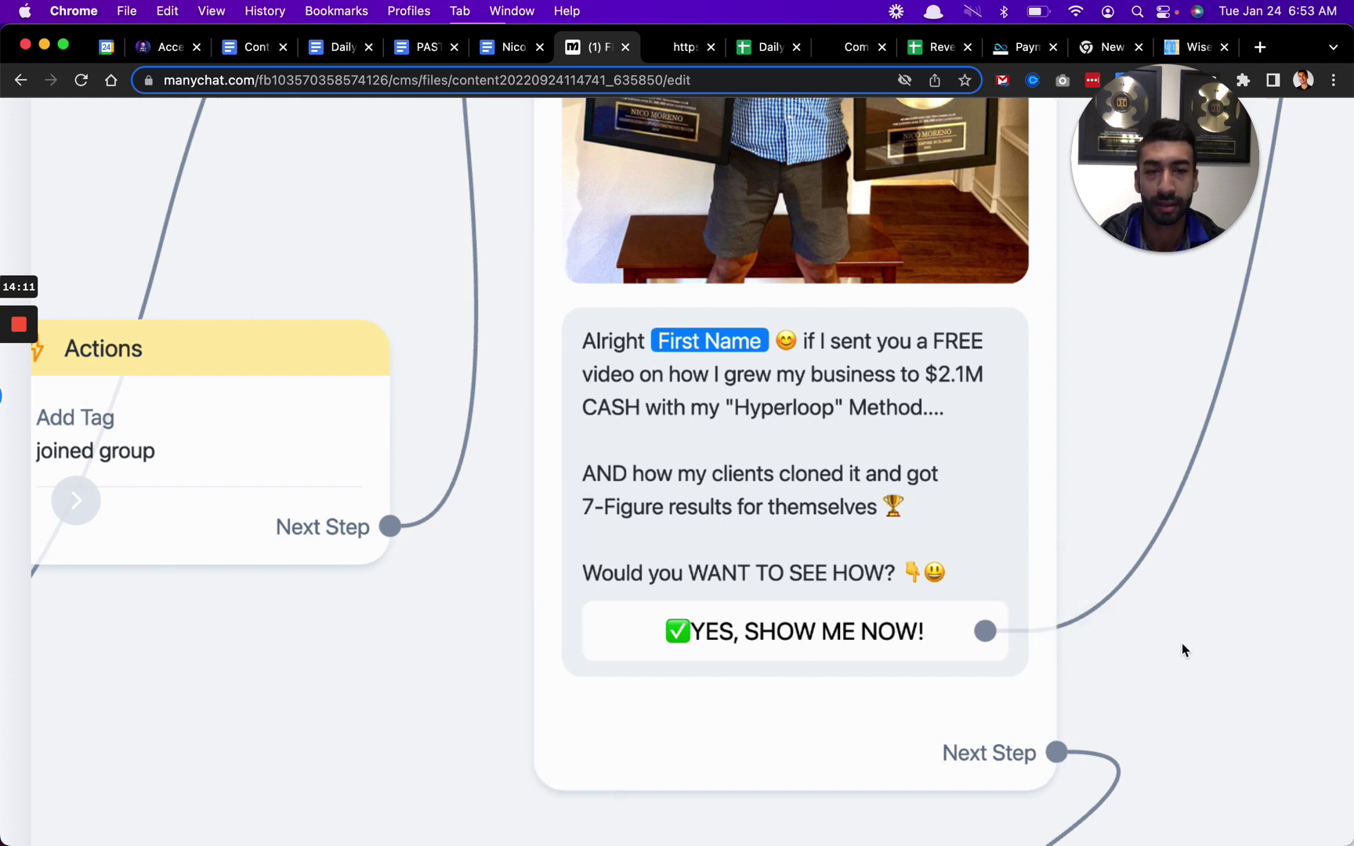
pyautogui.hscroll(5, 906, 791)
pyautogui.scroll(2, 906, 791)
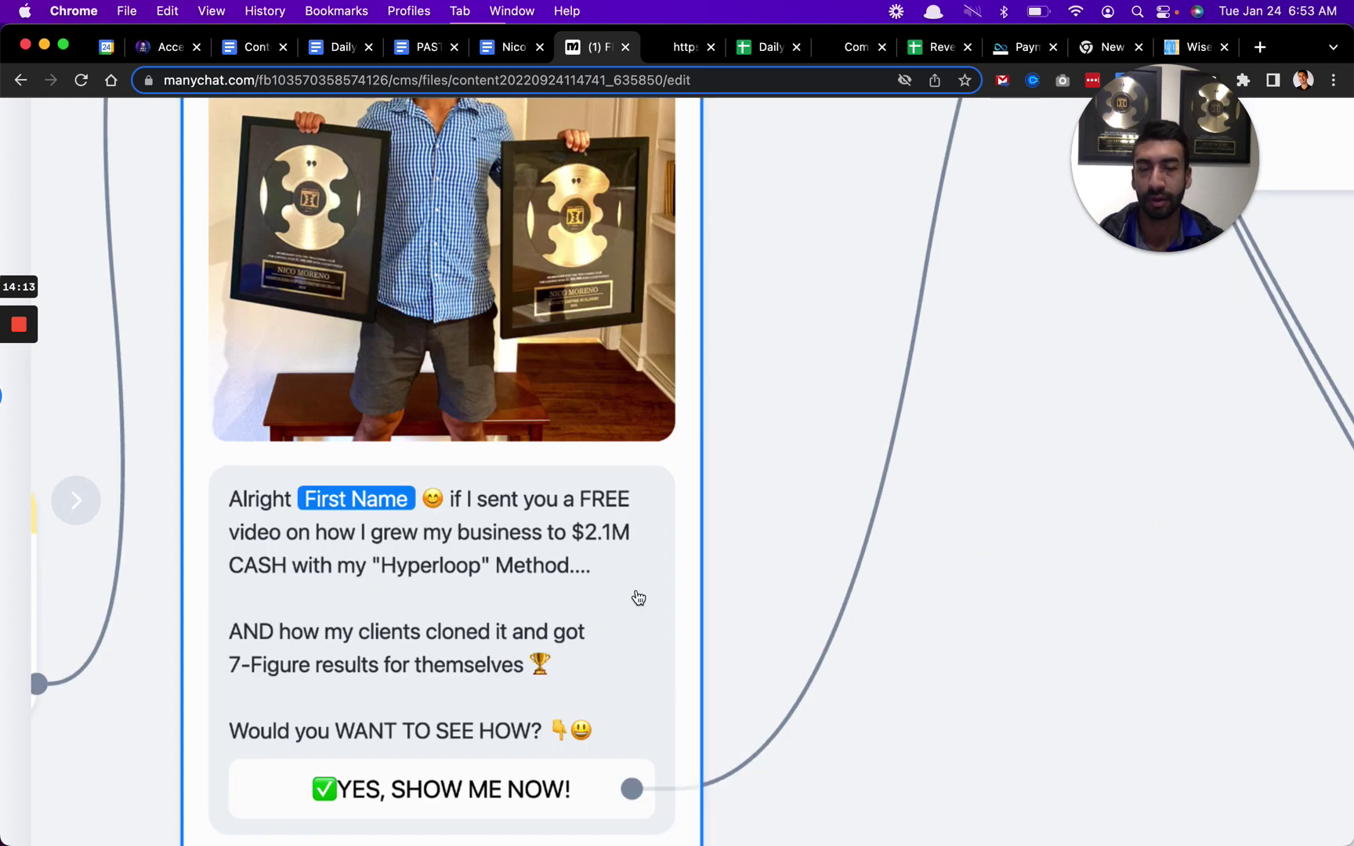
pyautogui.scroll(-1, 1084, 631)
pyautogui.scroll(-5, 1083, 627)
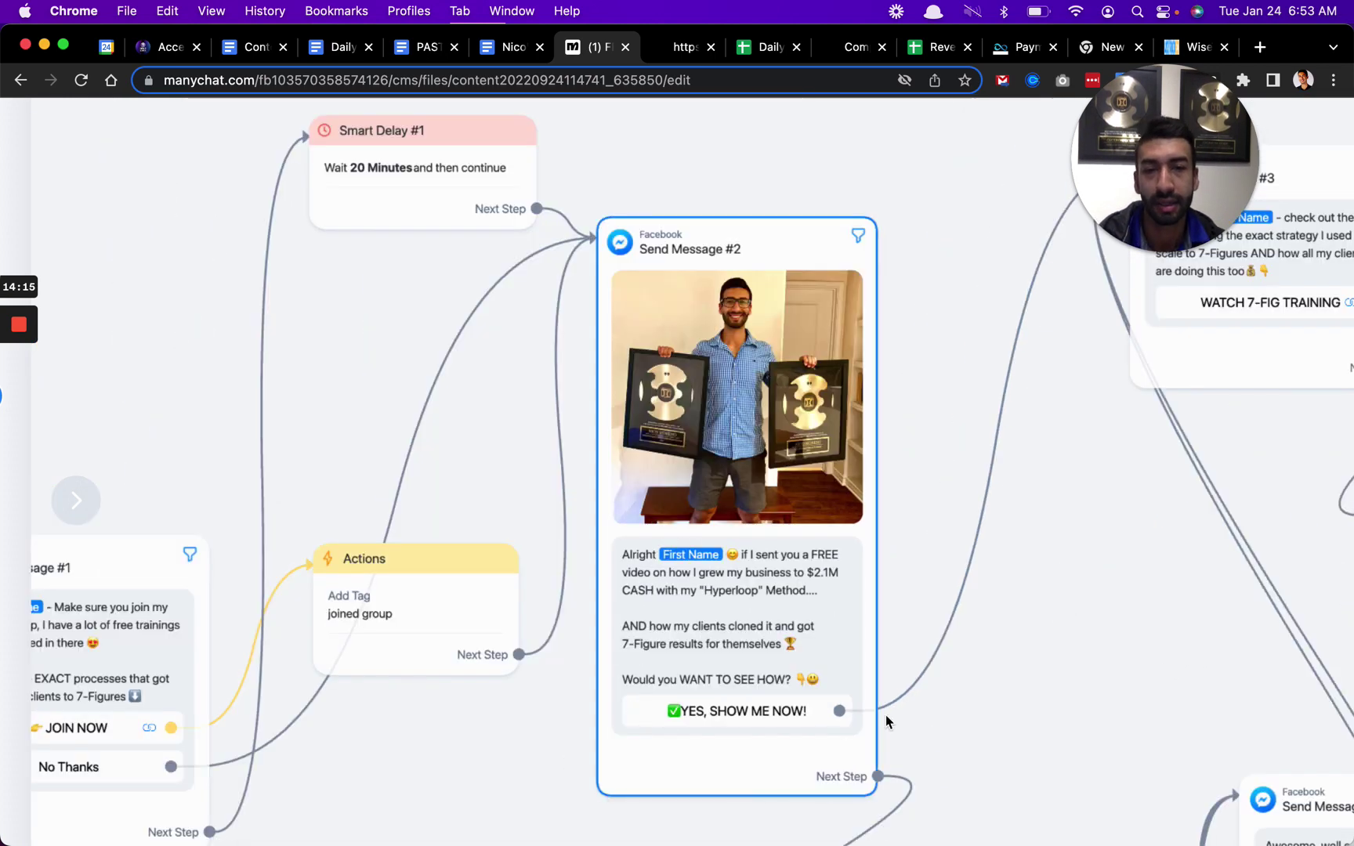
pyautogui.click(744, 717)
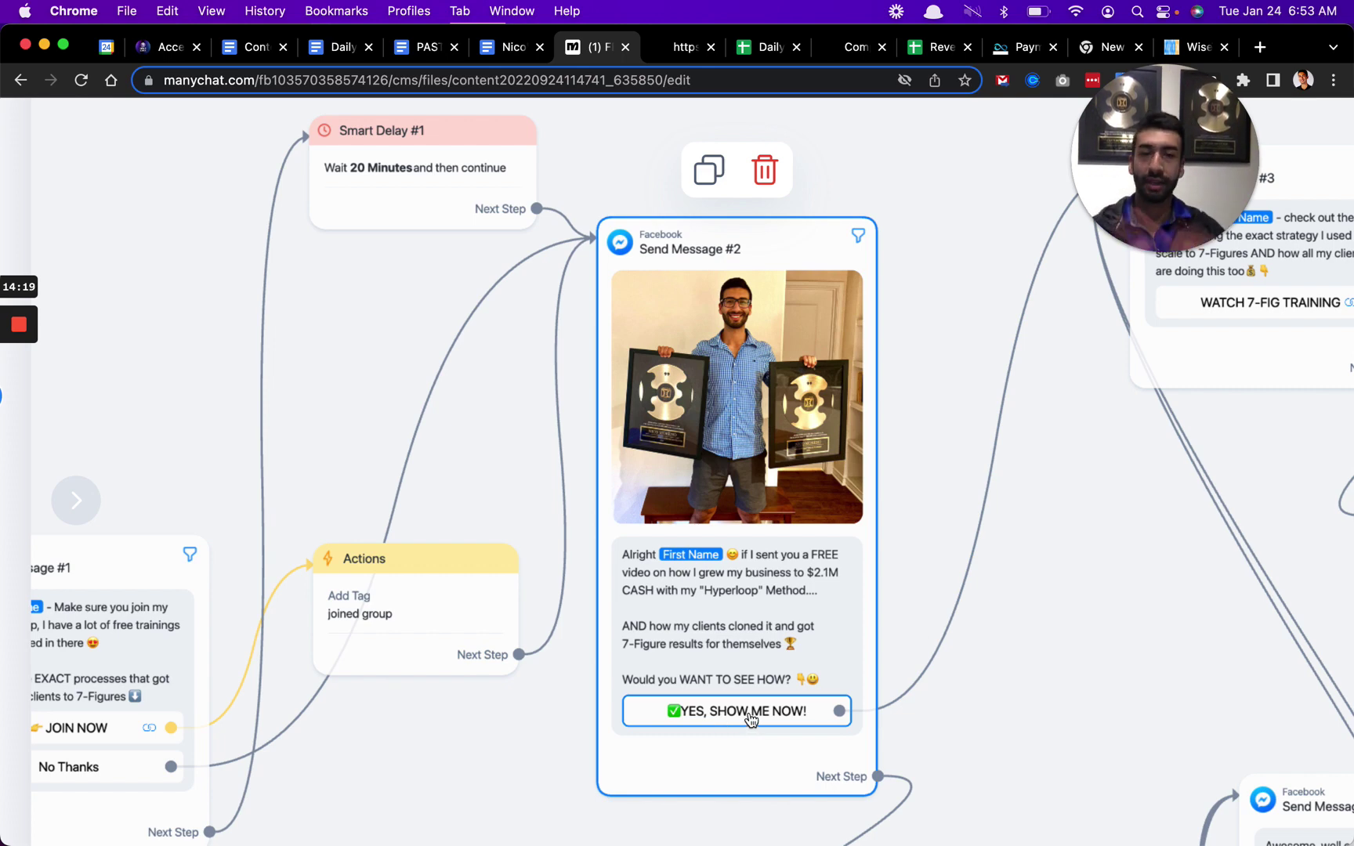
pyautogui.scroll(5, 744, 664)
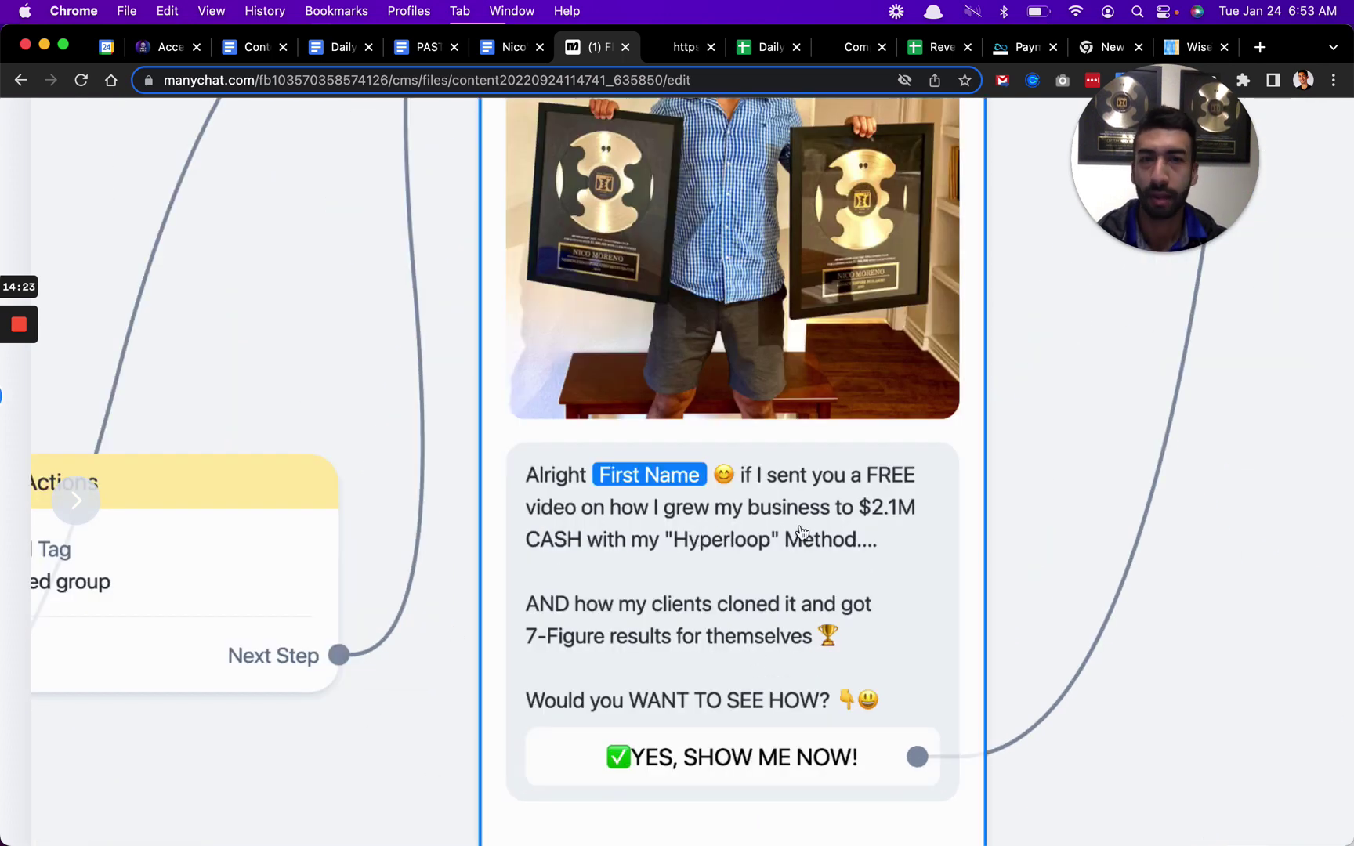
pyautogui.click(1126, 531)
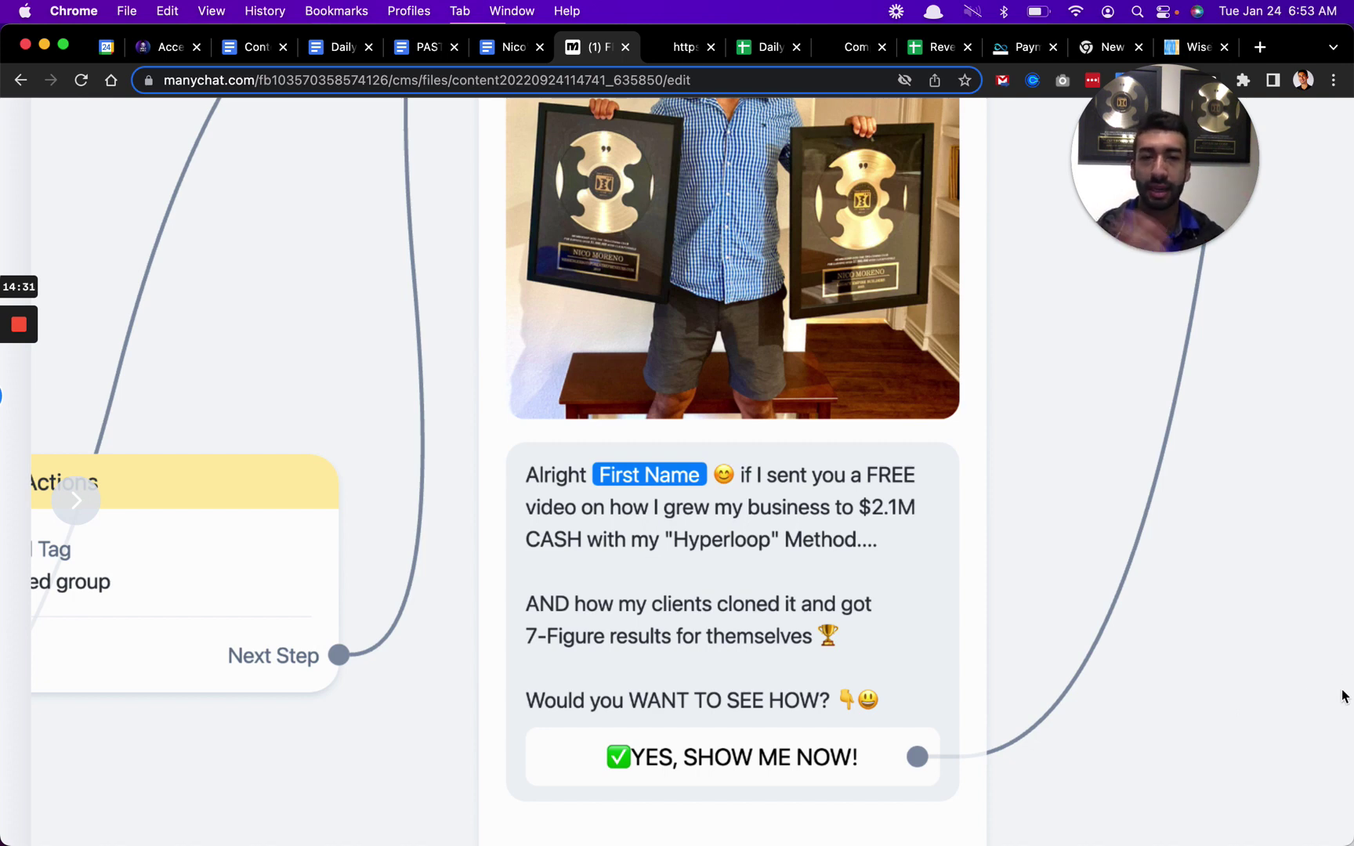
pyautogui.scroll(-5, 1244, 684)
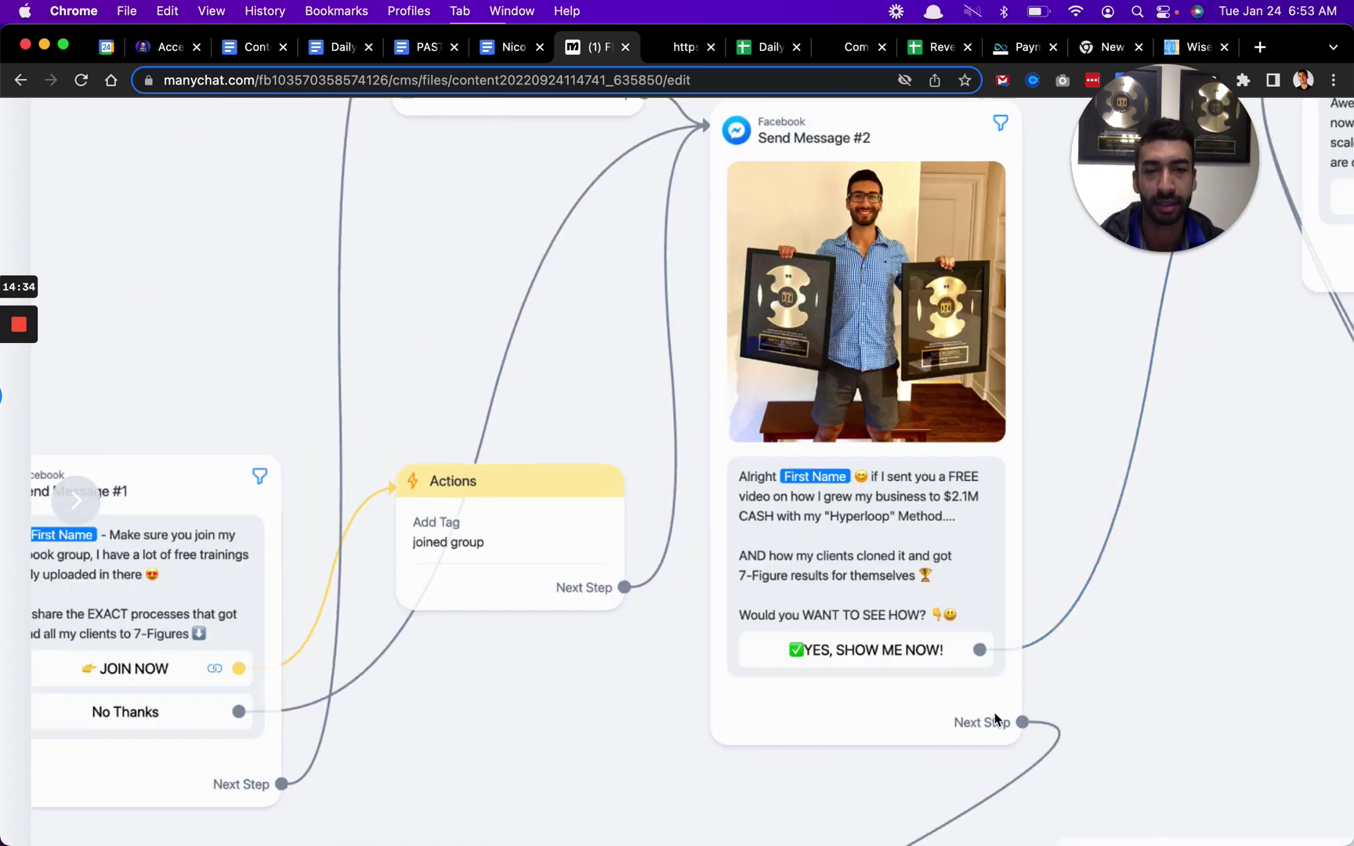
pyautogui.hscroll(5, 994, 718)
pyautogui.scroll(3, 995, 718)
pyautogui.click(573, 771)
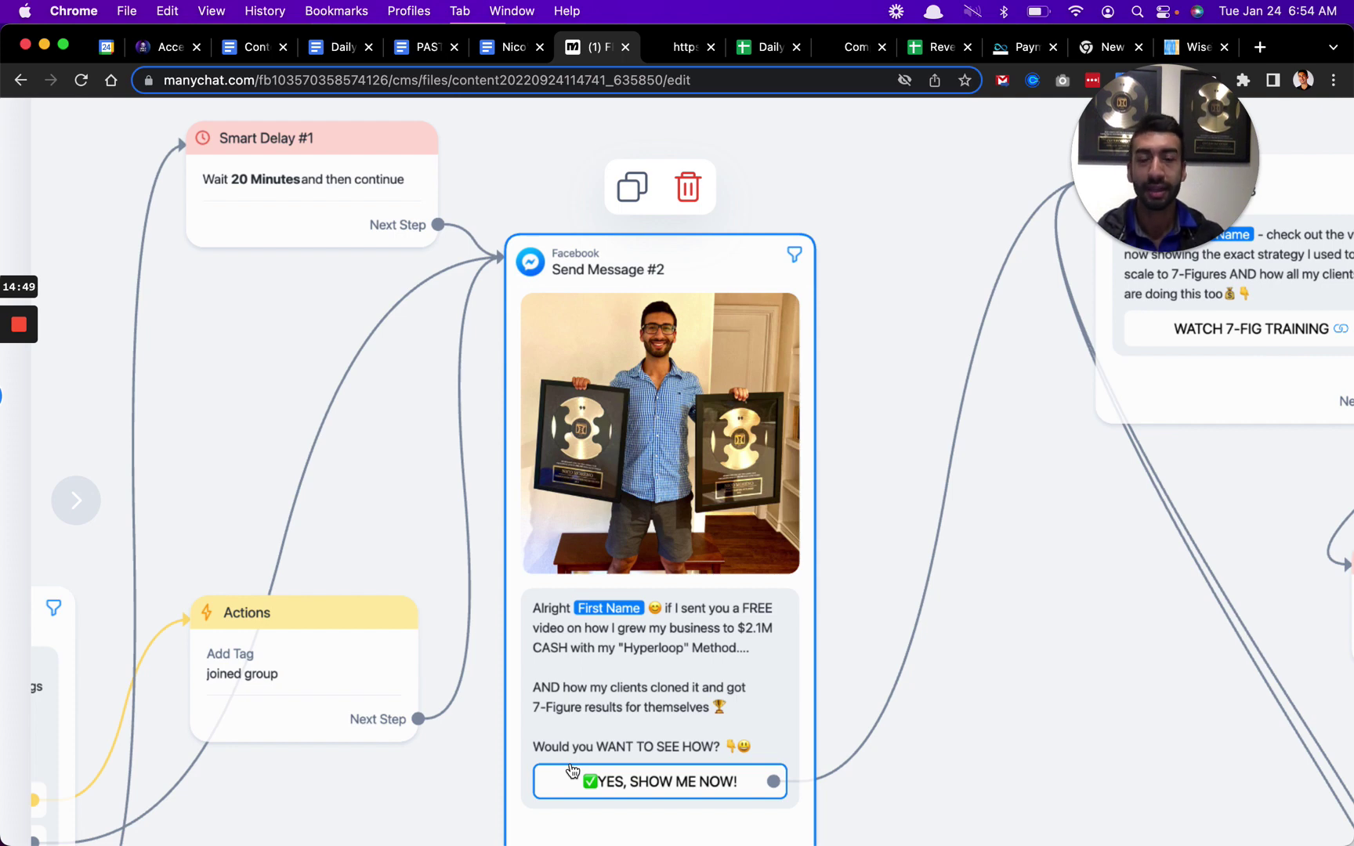
pyautogui.scroll(-2, 861, 316)
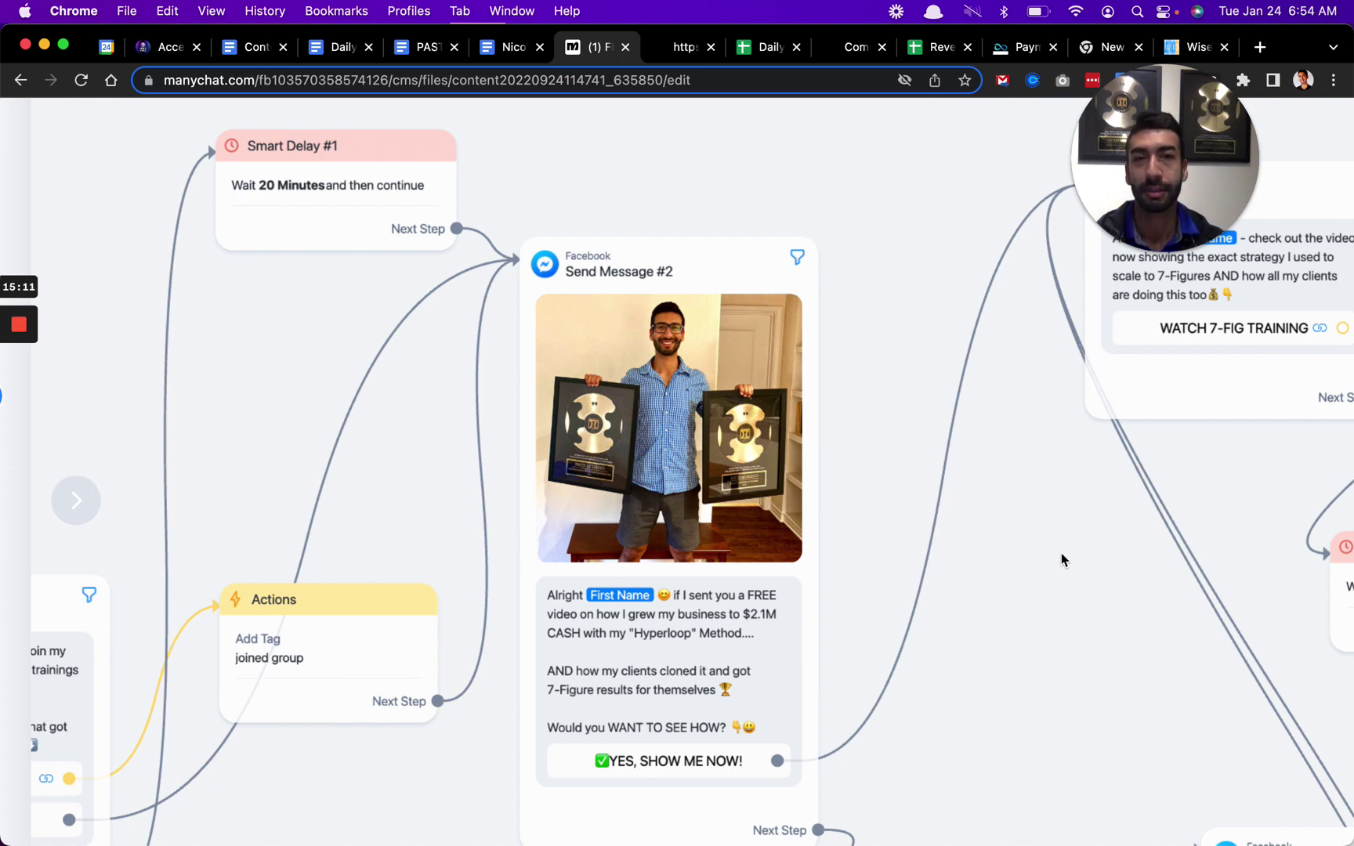
pyautogui.scroll(-2, 1003, 603)
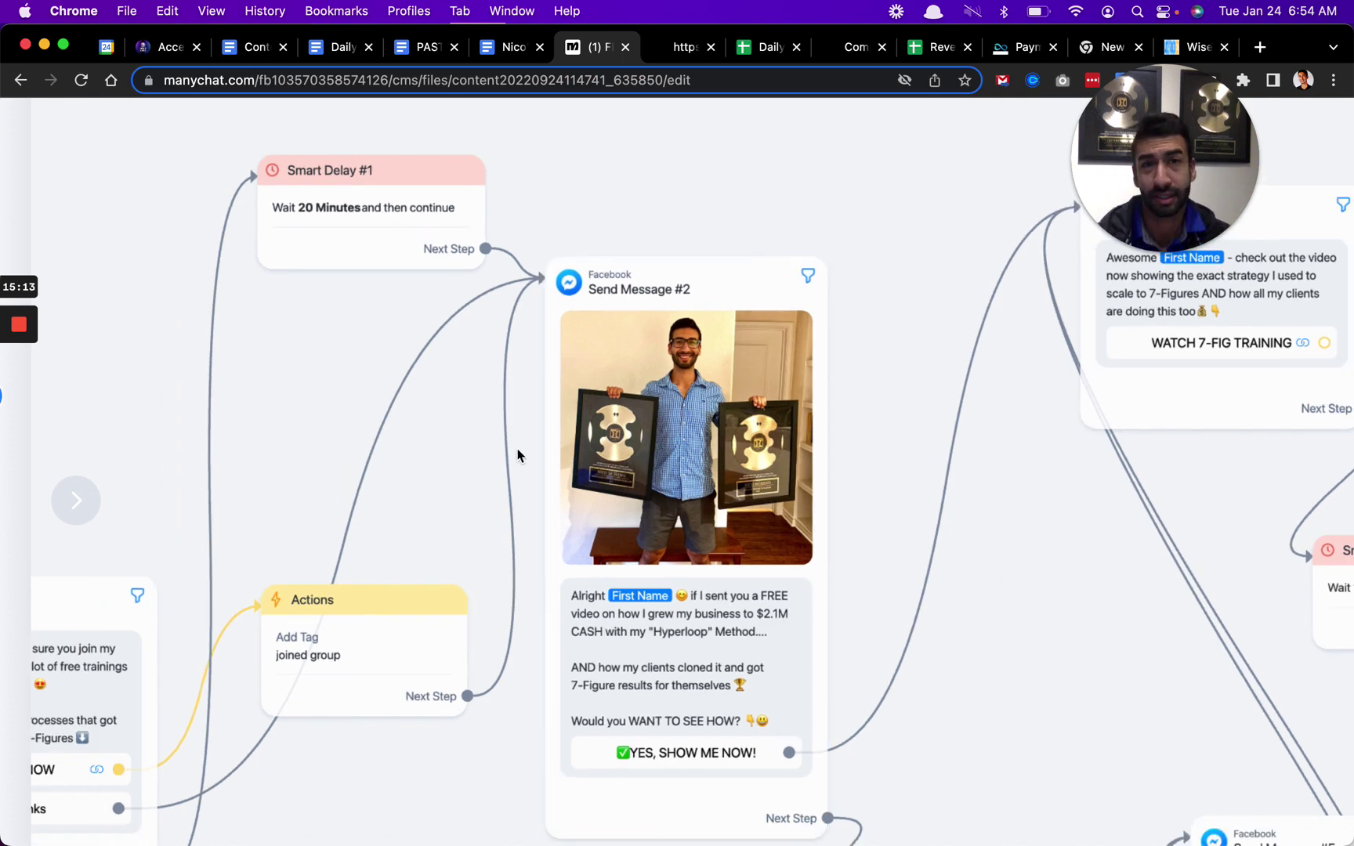
pyautogui.moveTo(968, 721); pyautogui.dragTo(755, 695)
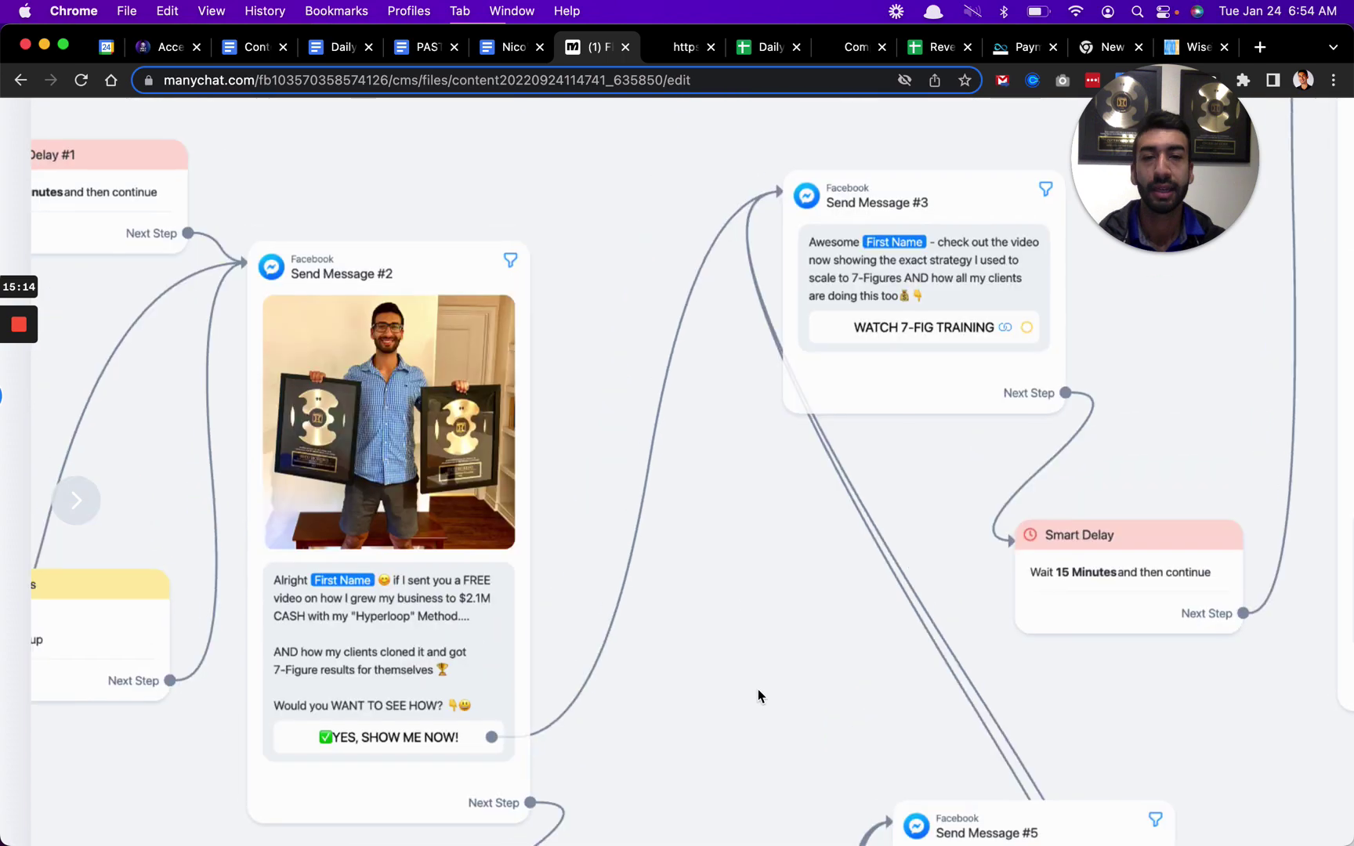
pyautogui.moveTo(576, 758); pyautogui.dragTo(578, 797)
pyautogui.hscroll(3, 621, 516)
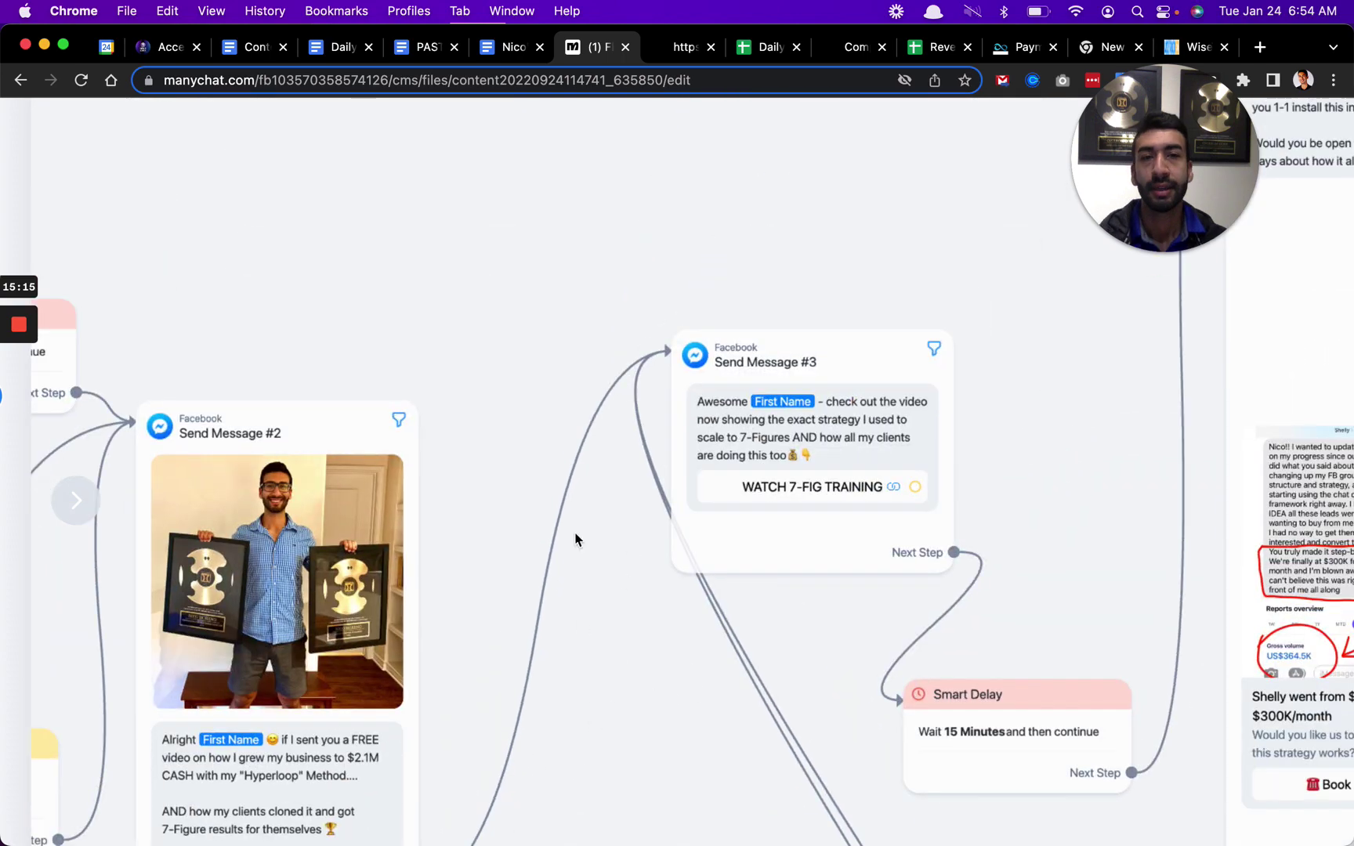
pyautogui.scroll(-5, 327, 556)
pyautogui.click(322, 610)
pyautogui.hscroll(2, 483, 705)
pyautogui.scroll(3, 482, 705)
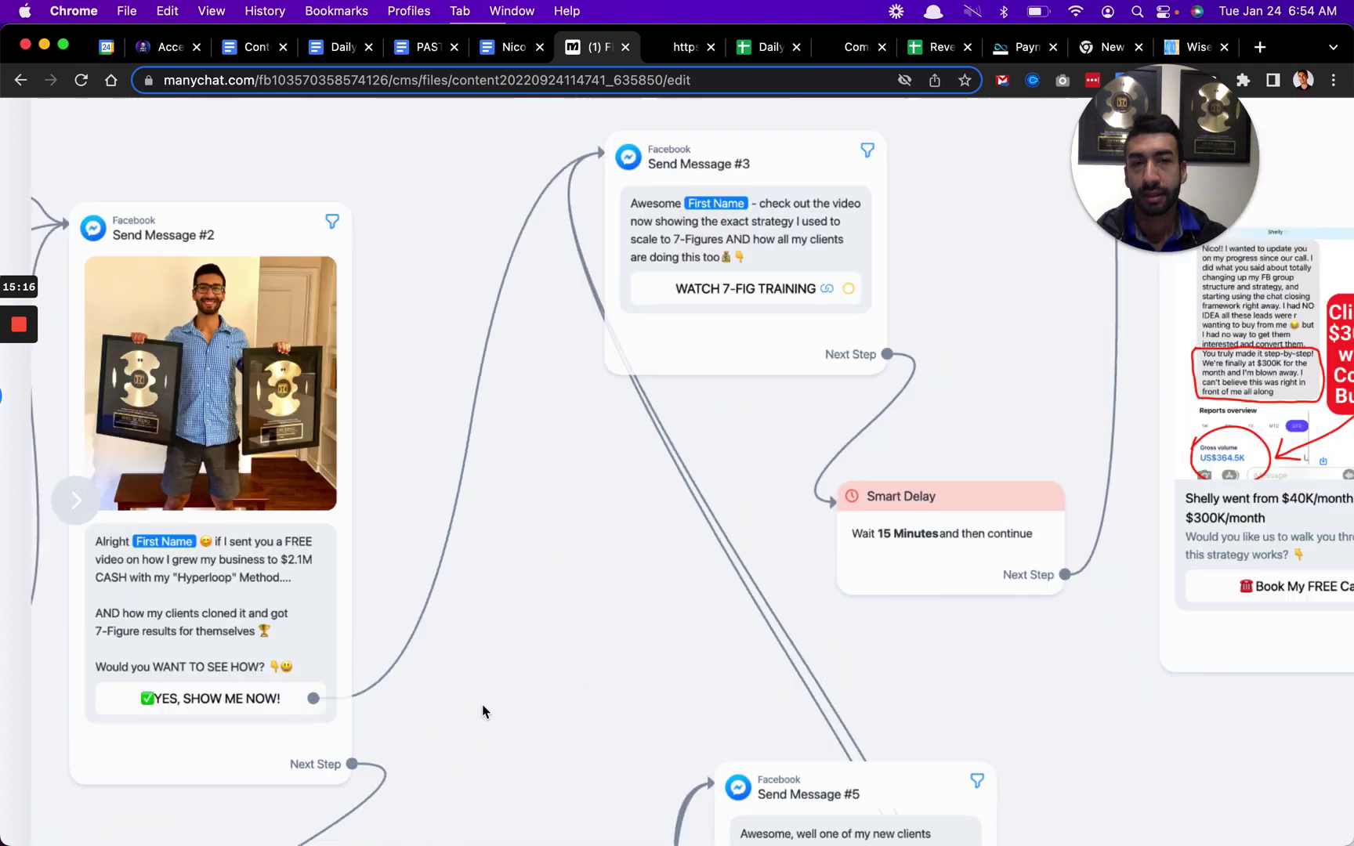
pyautogui.scroll(2, 688, 527)
pyautogui.click(683, 402)
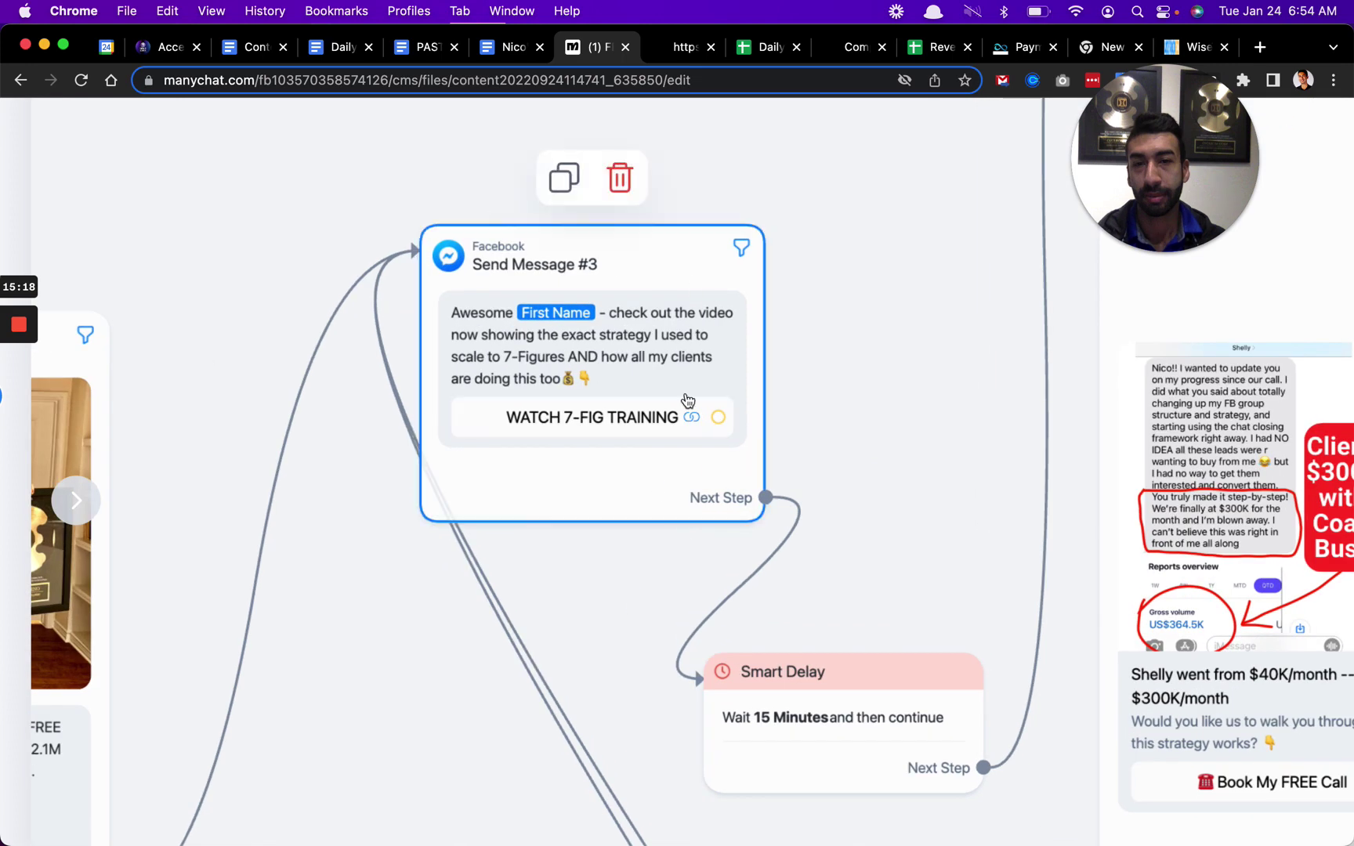
pyautogui.scroll(2, 620, 404)
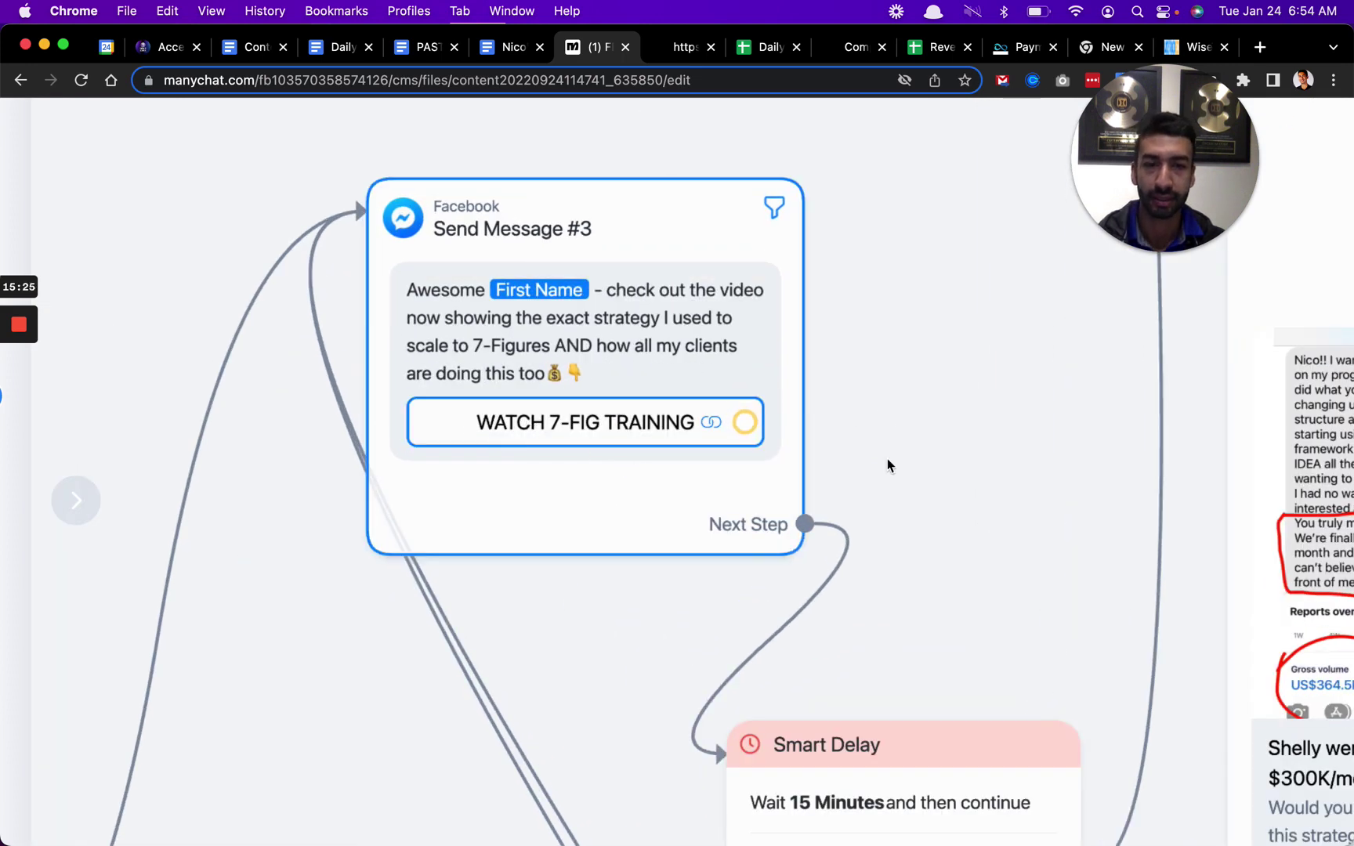
pyautogui.scroll(-5, 942, 367)
pyautogui.scroll(-2, 321, 729)
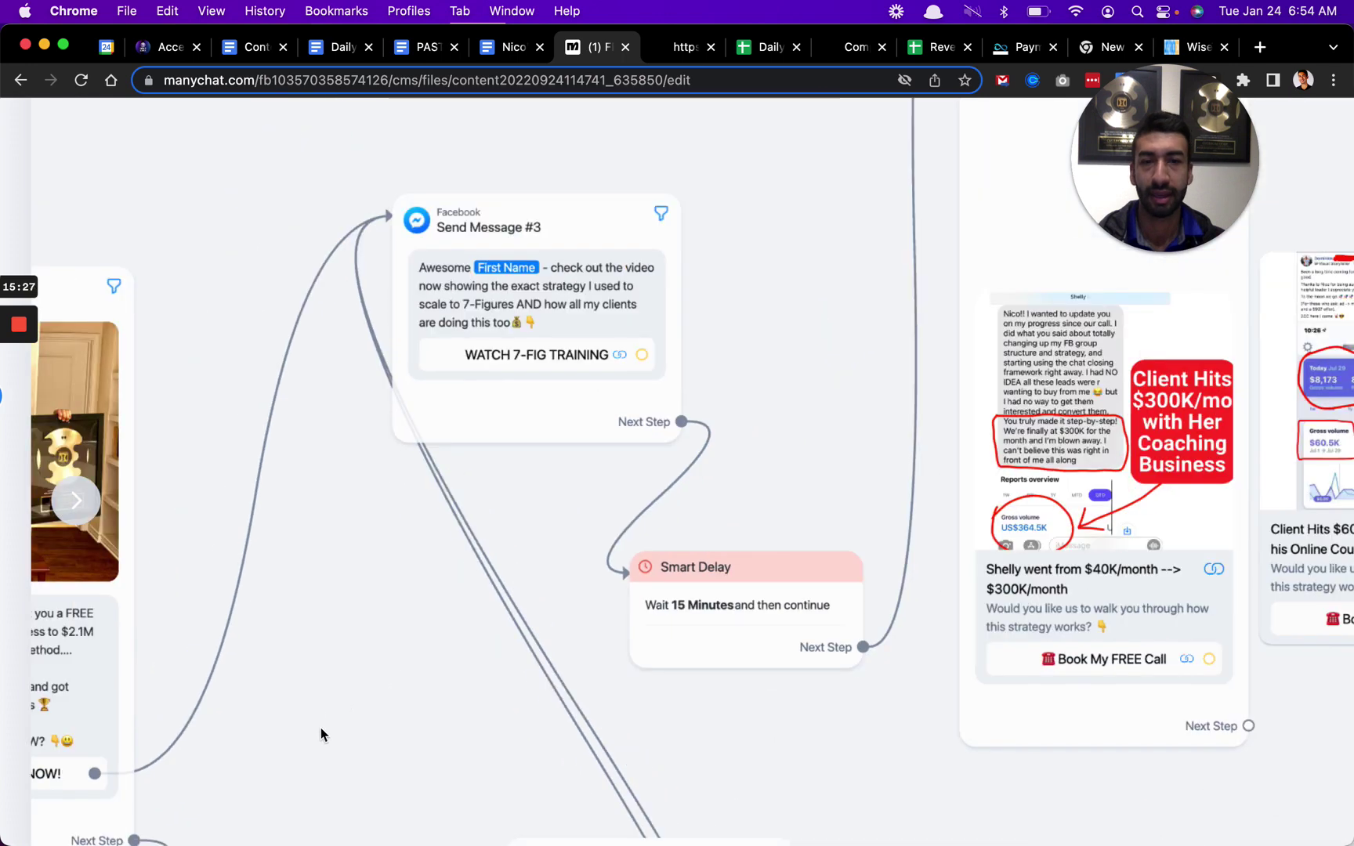
pyautogui.moveTo(321, 729); pyautogui.dragTo(588, 444)
pyautogui.scroll(-5, 589, 444)
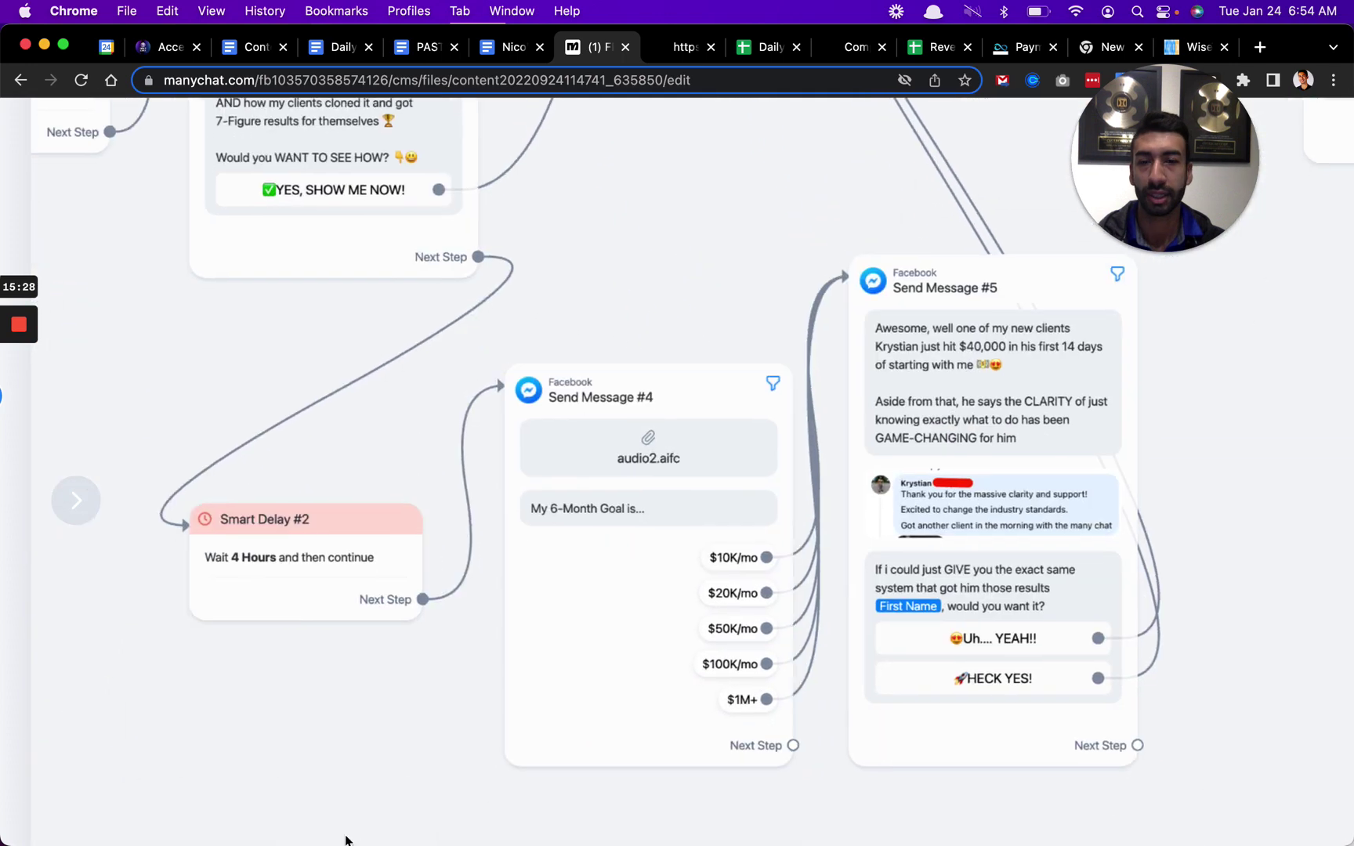
pyautogui.scroll(3, 529, 662)
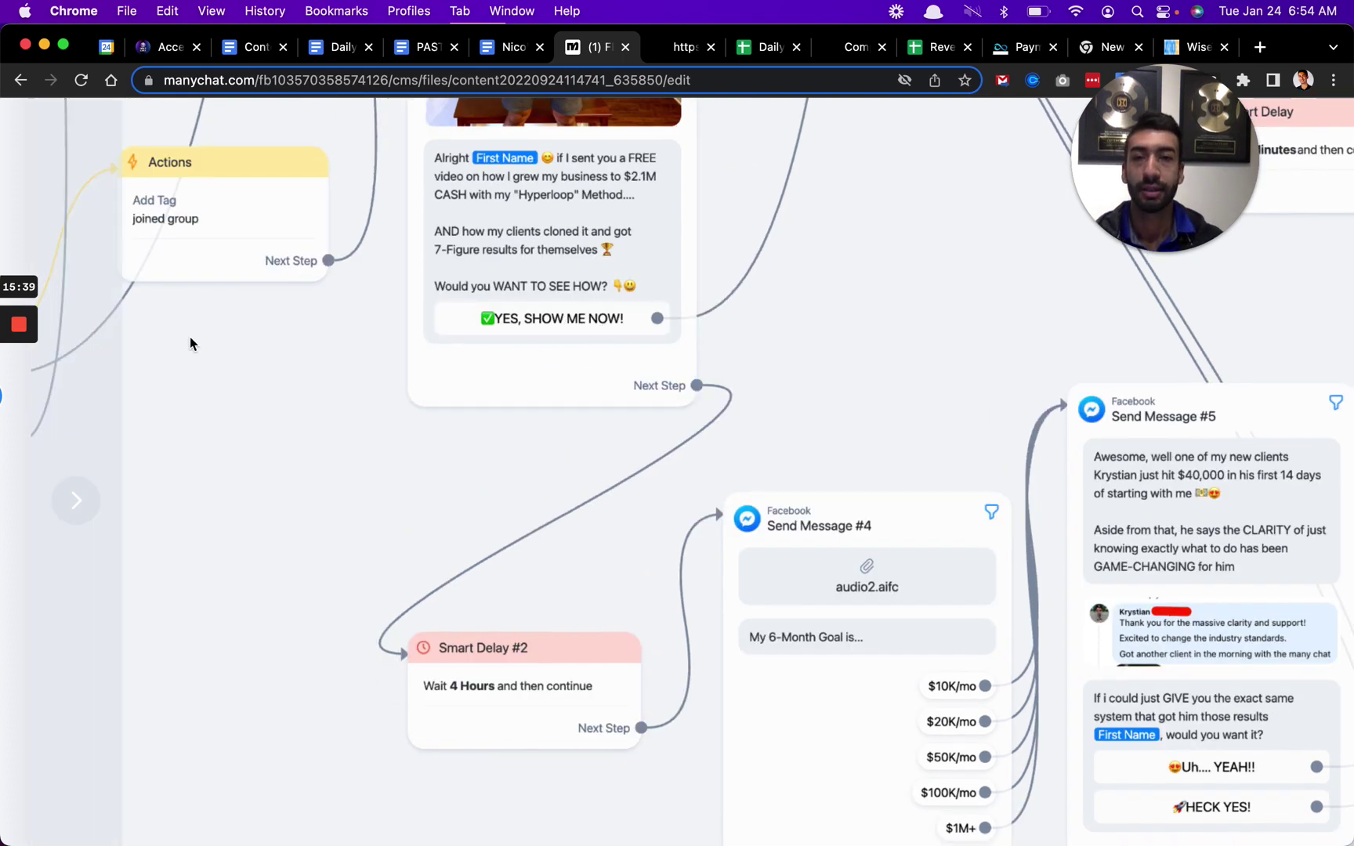
pyautogui.scroll(2, 1023, 490)
pyautogui.scroll(4, 1023, 489)
pyautogui.hscroll(-3, 1022, 489)
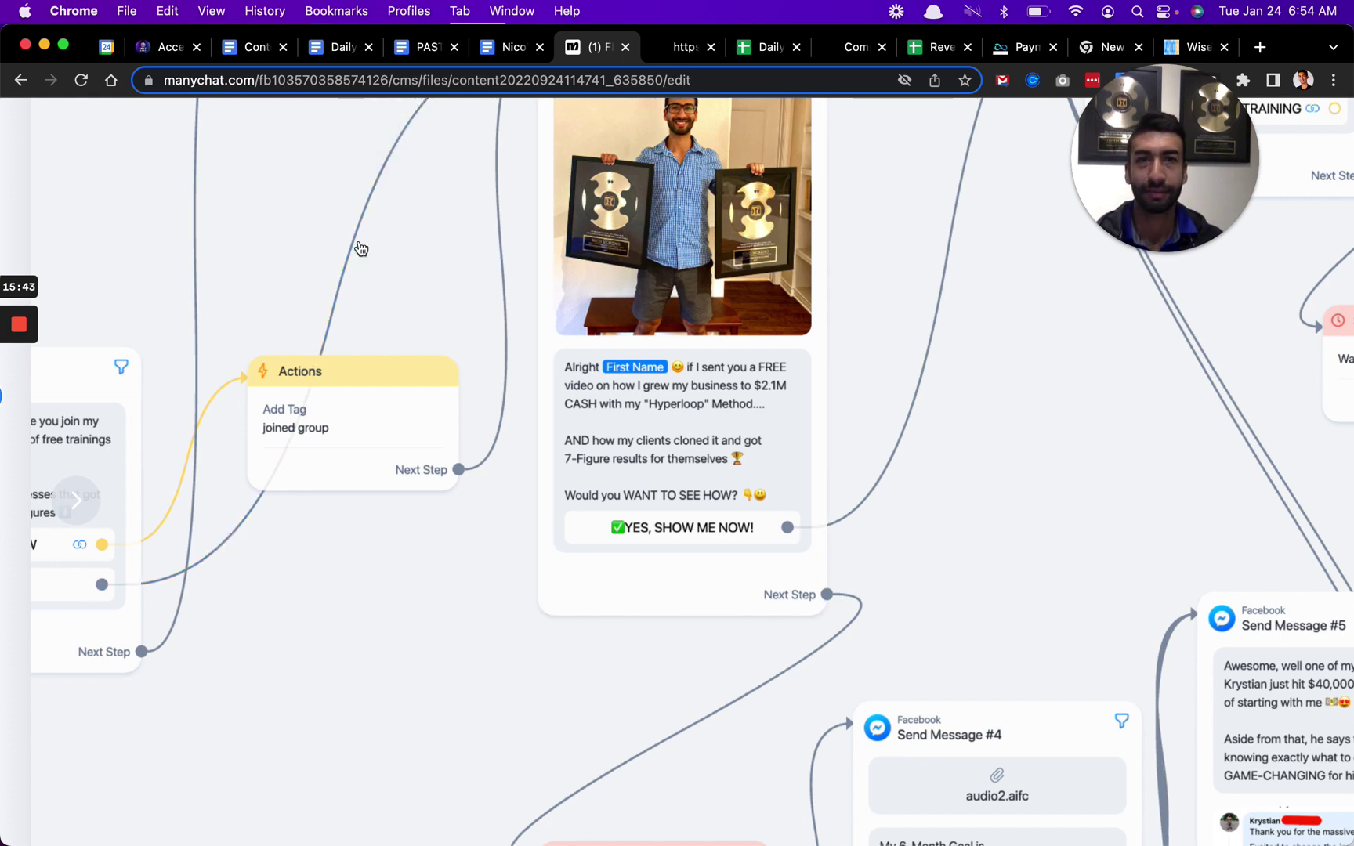
pyautogui.moveTo(359, 248)
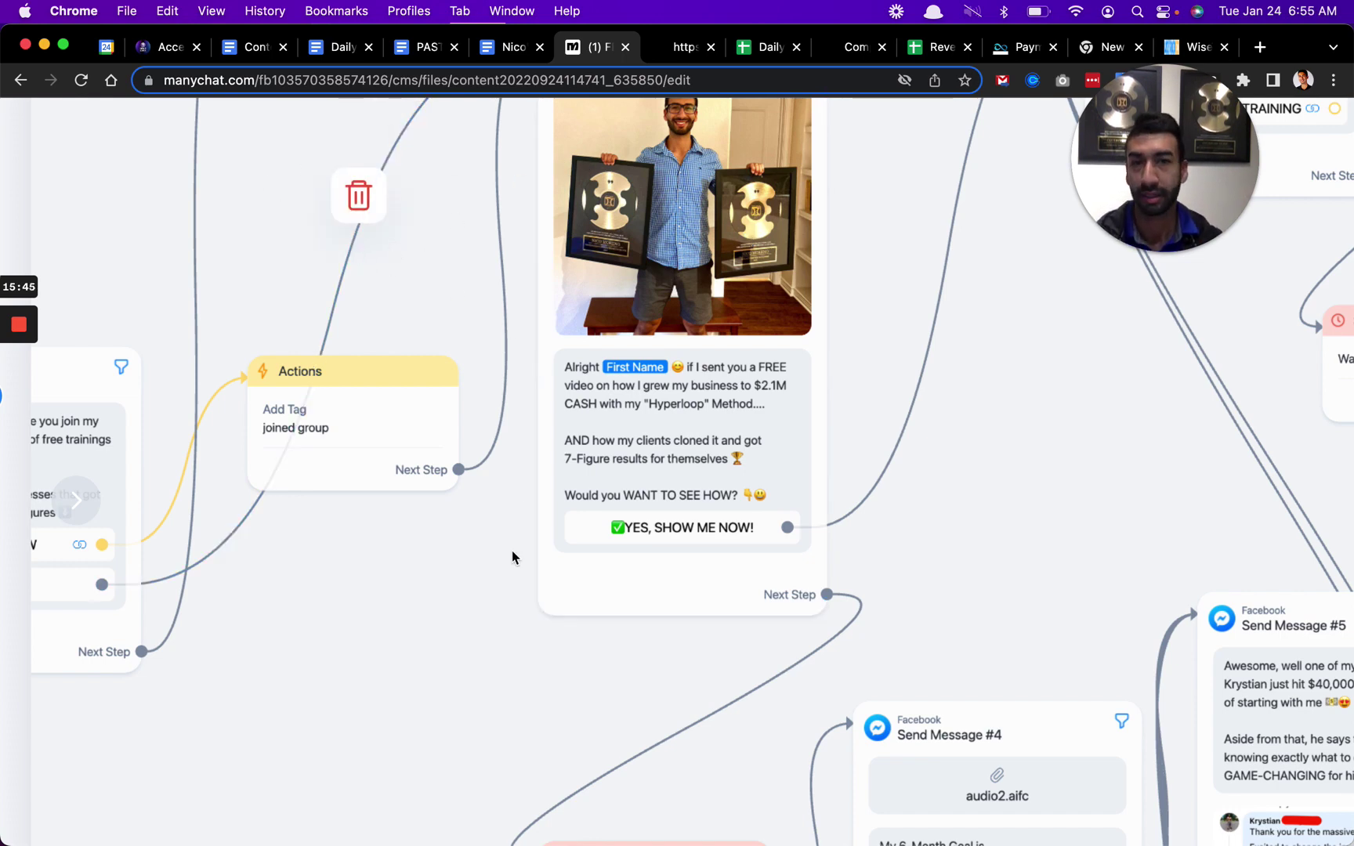
pyautogui.scroll(5, 865, 471)
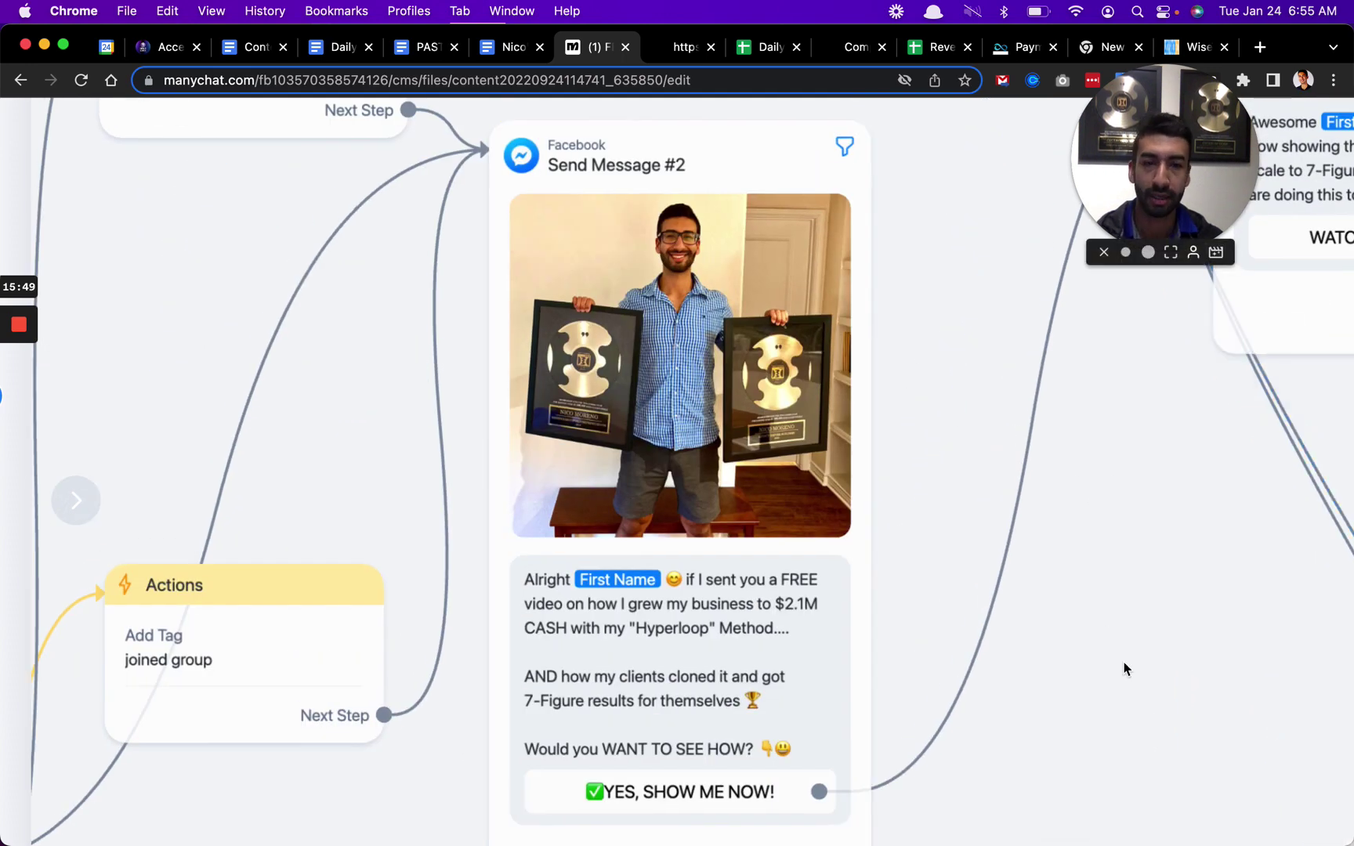
pyautogui.moveTo(1141, 703); pyautogui.dragTo(1096, 506)
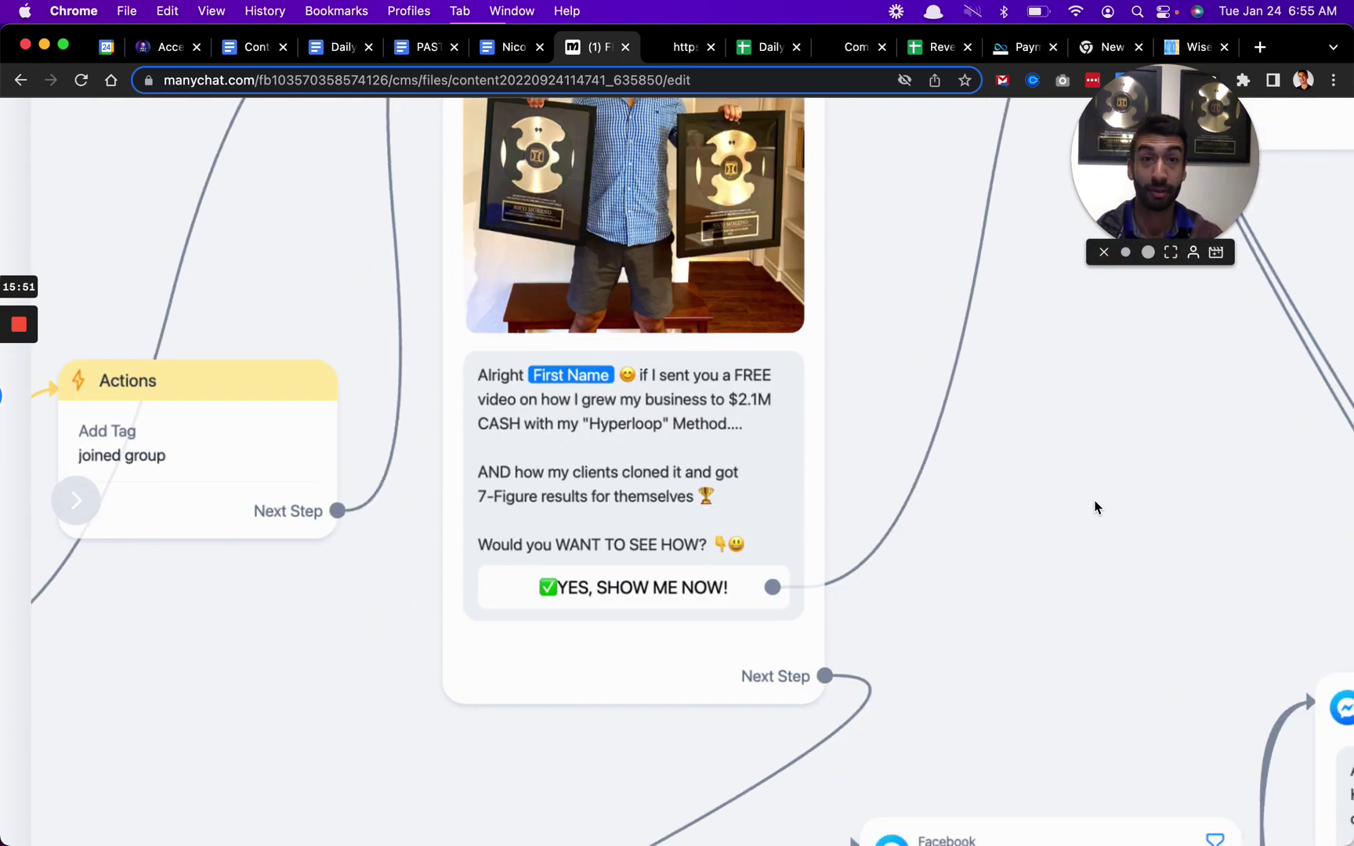
pyautogui.hscroll(2, 1076, 471)
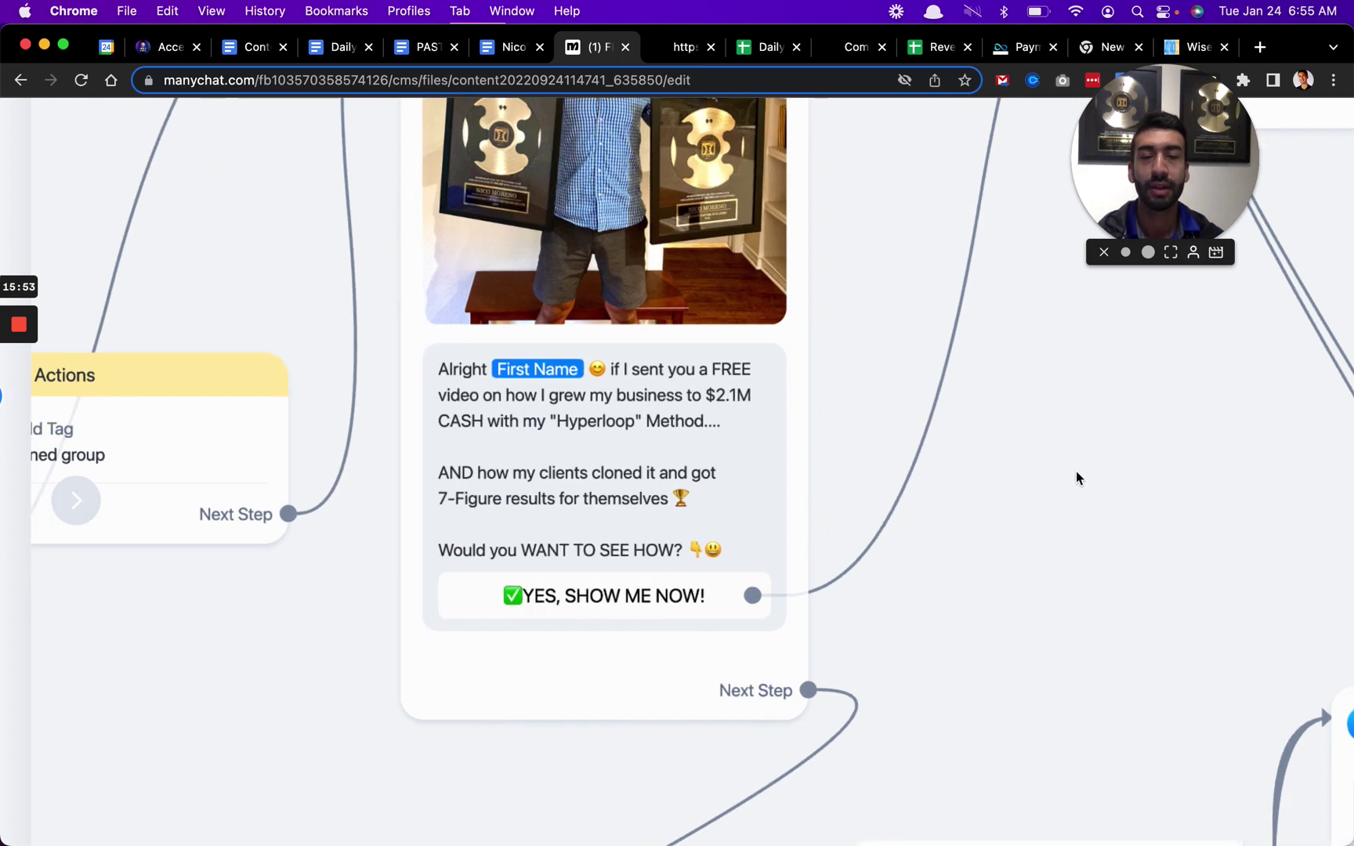
pyautogui.scroll(-3, 915, 496)
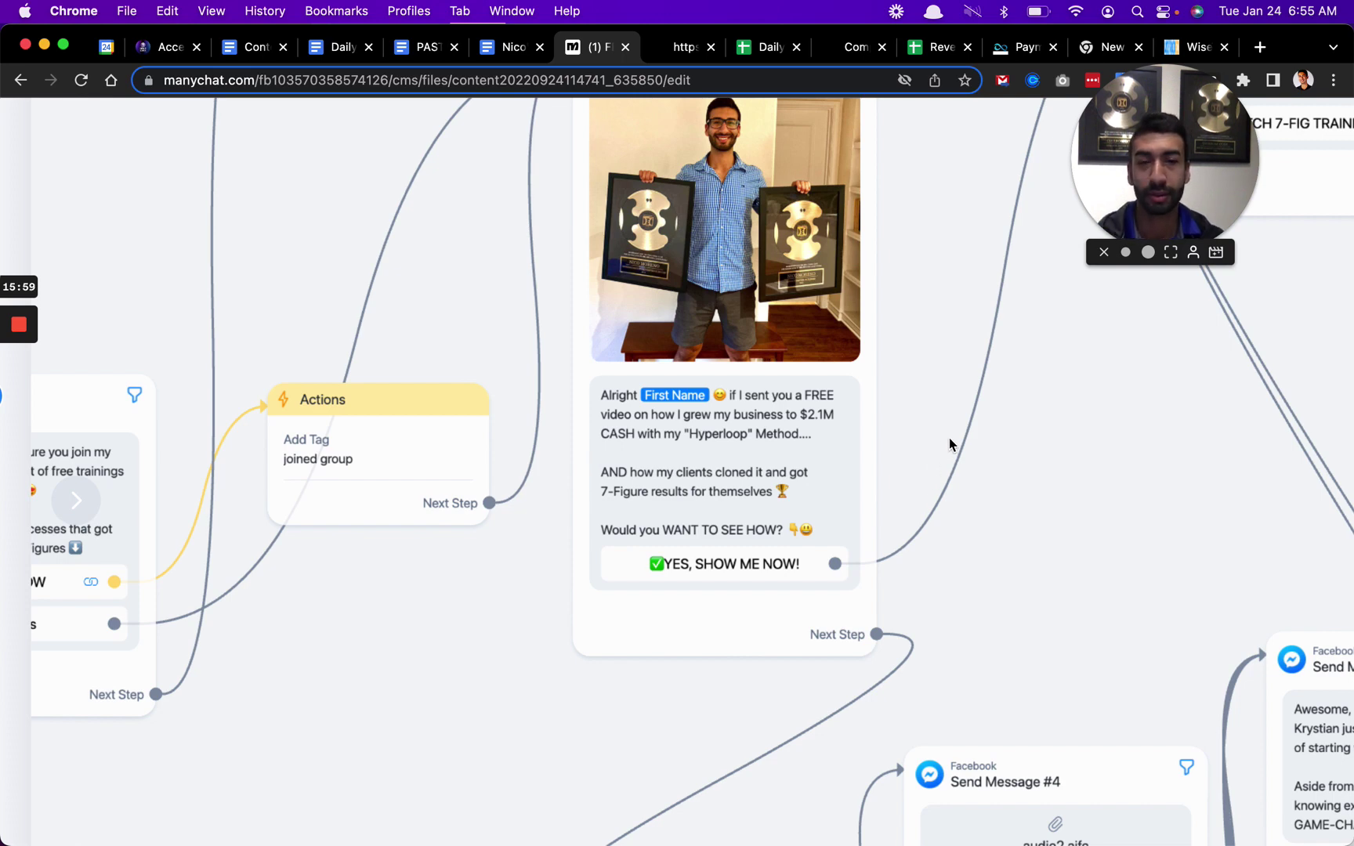
pyautogui.moveTo(964, 490)
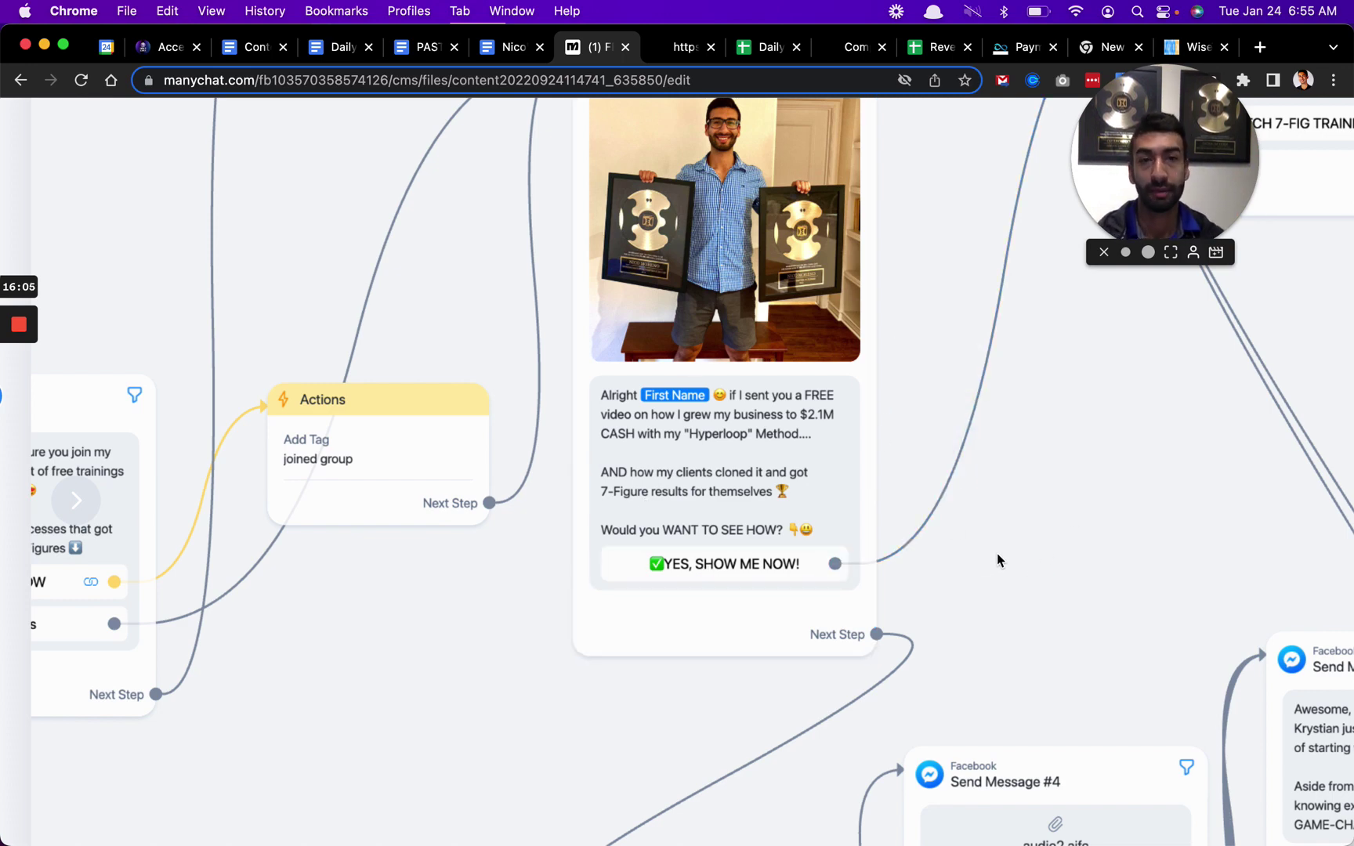
pyautogui.scroll(-3, 1086, 599)
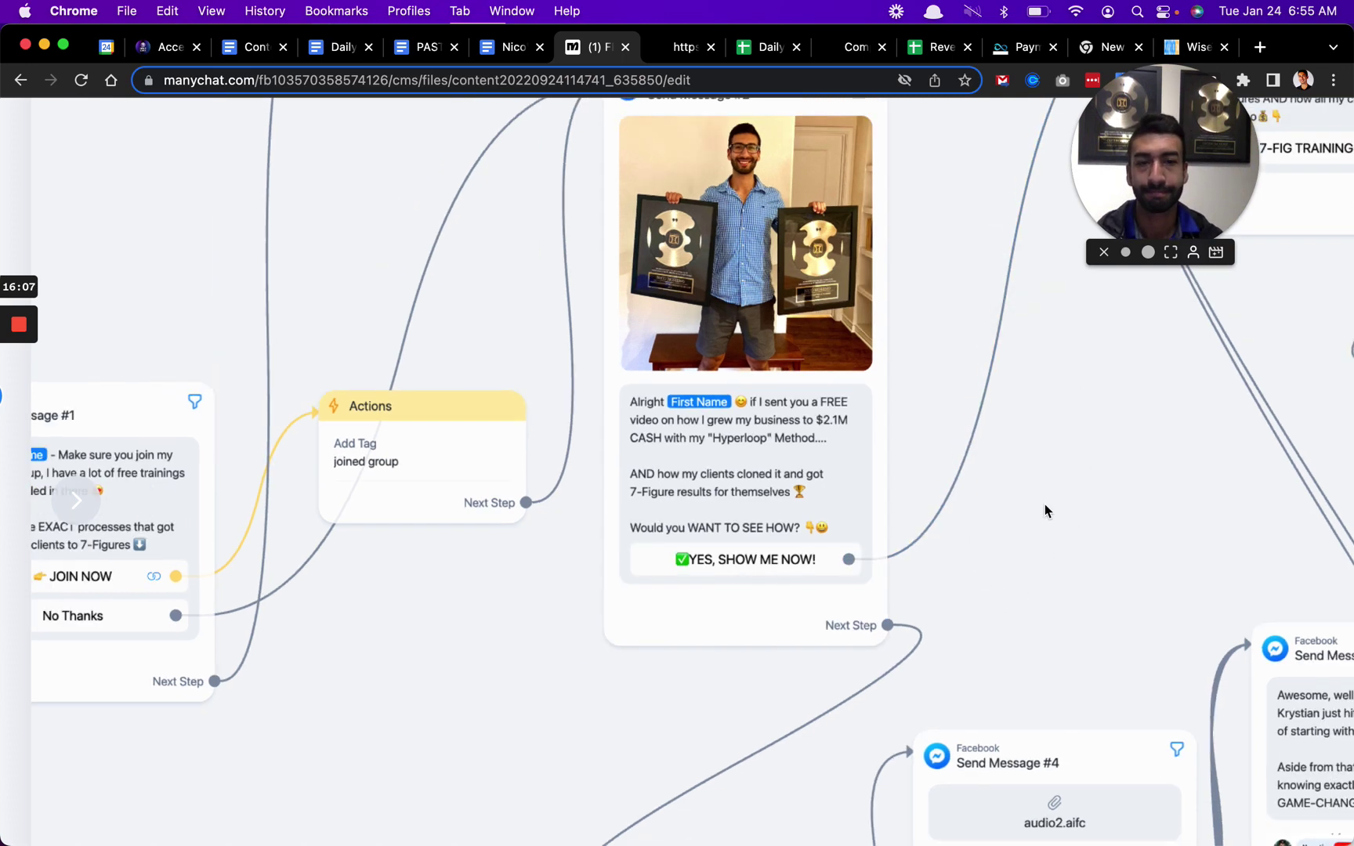
pyautogui.scroll(6, 1016, 596)
pyautogui.scroll(-3, 1019, 598)
pyautogui.hscroll(-1, 1097, 378)
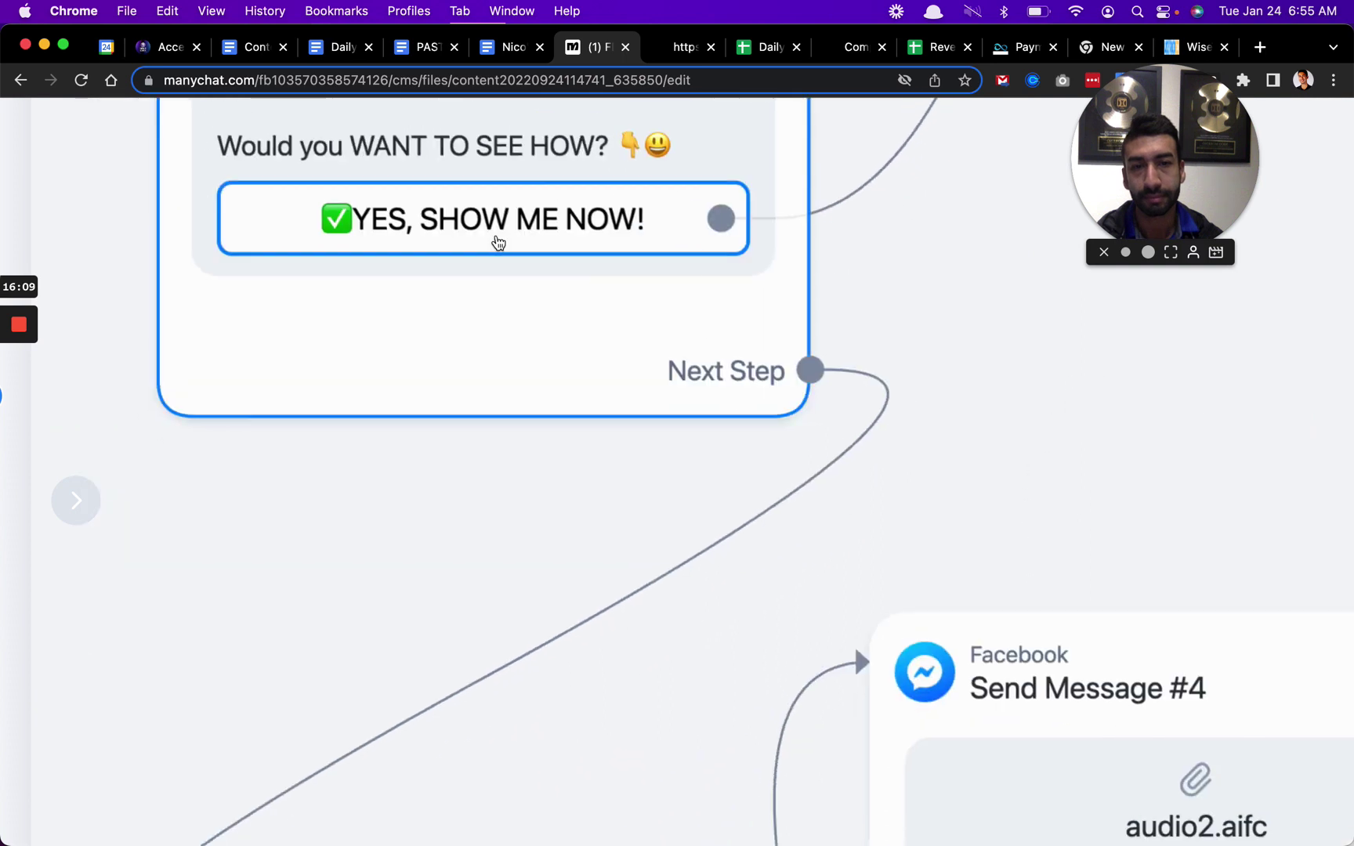
pyautogui.moveTo(689, 659); pyautogui.dragTo(395, 483)
pyautogui.moveTo(477, 379)
pyautogui.hscroll(5, 395, 483)
pyautogui.moveTo(797, 514)
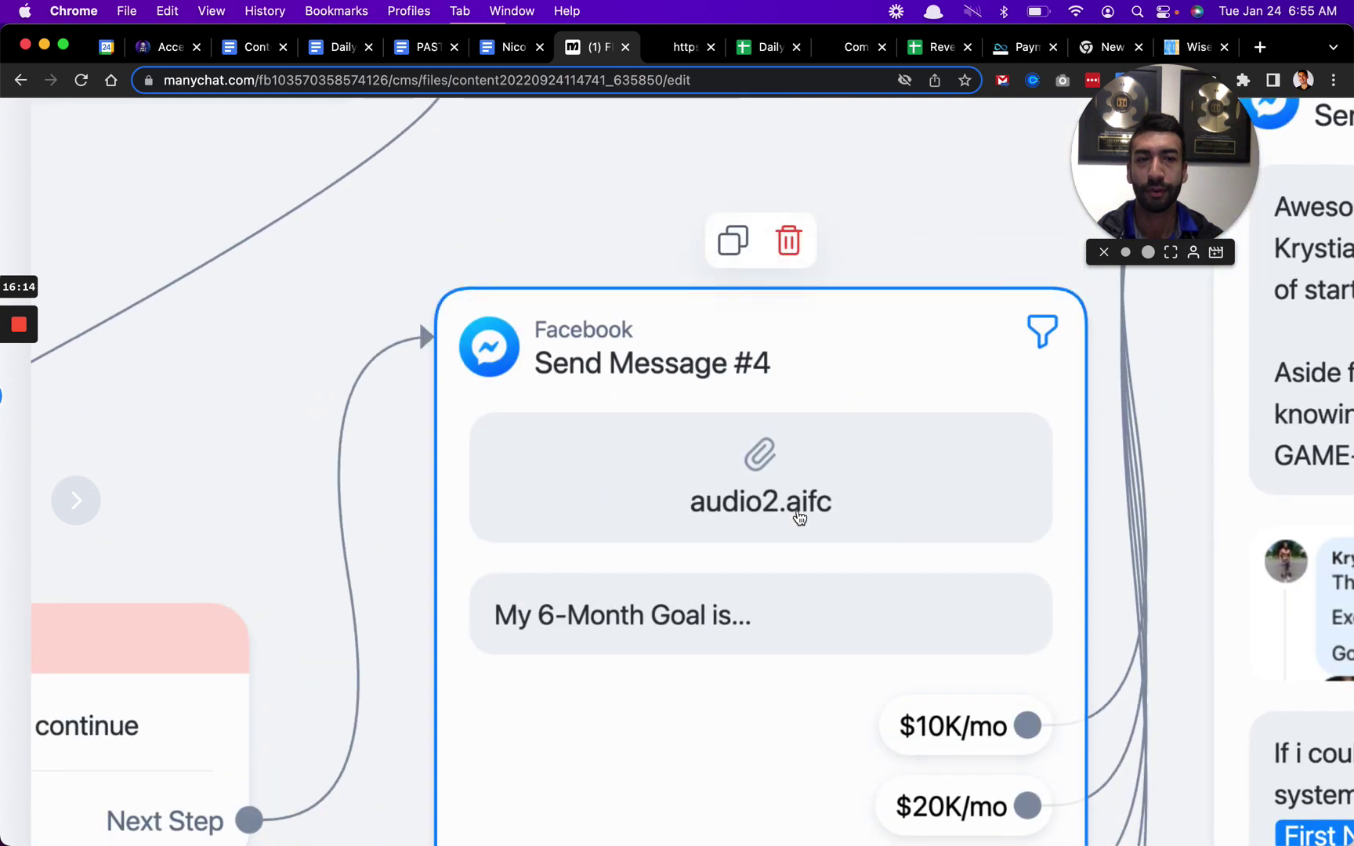
pyautogui.scroll(-1, 758, 600)
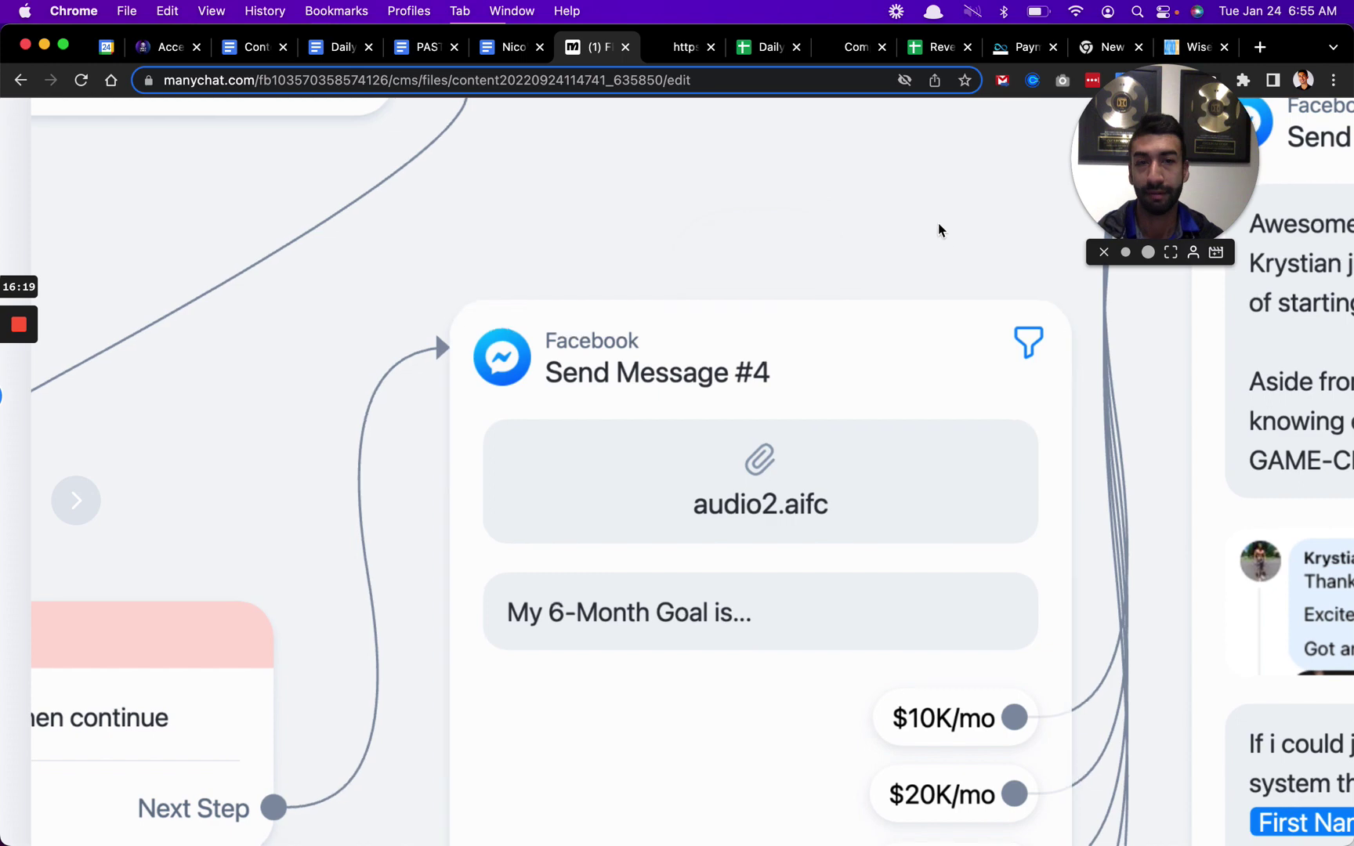
pyautogui.scroll(-3, 855, 160)
pyautogui.hscroll(2, 855, 160)
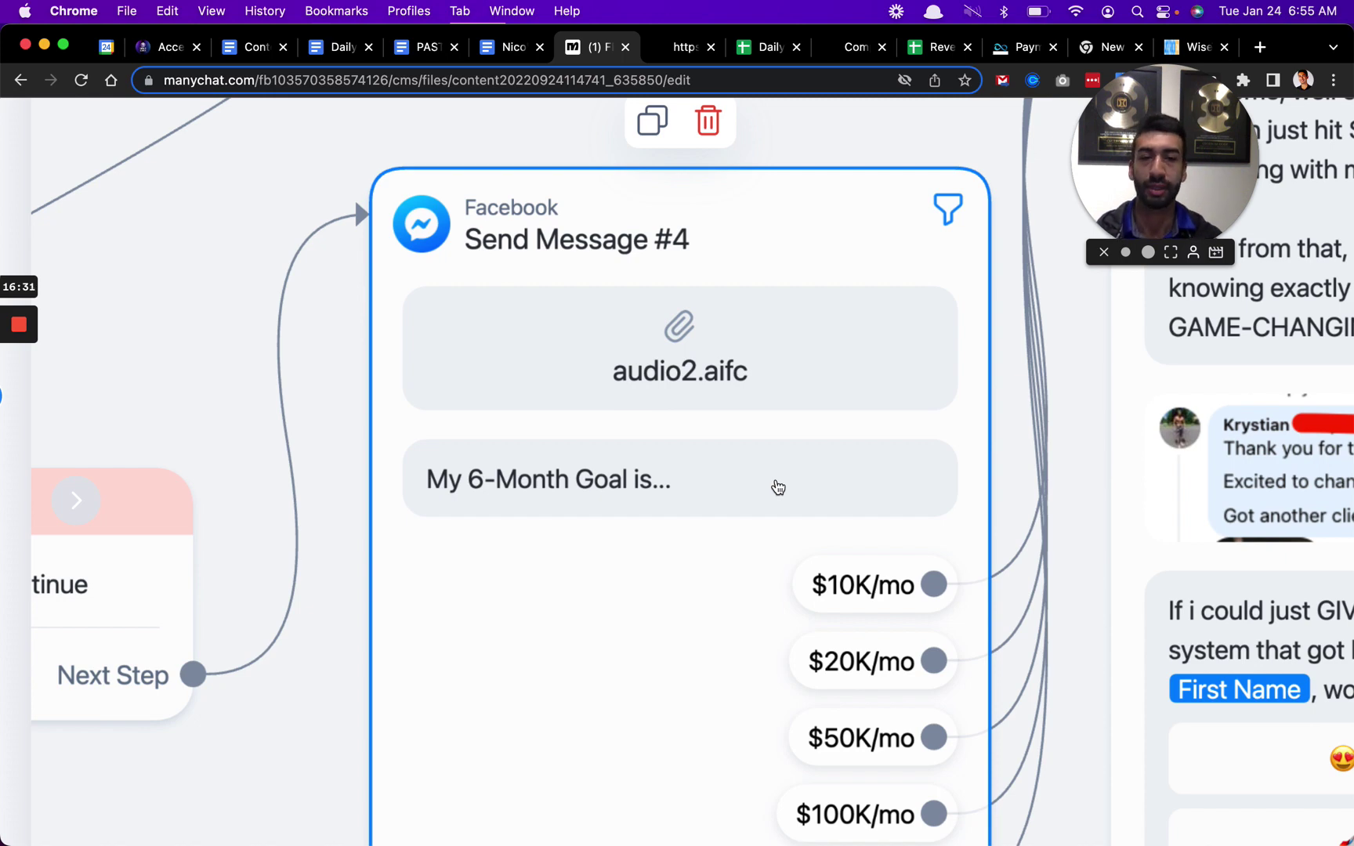
pyautogui.scroll(-5, 779, 487)
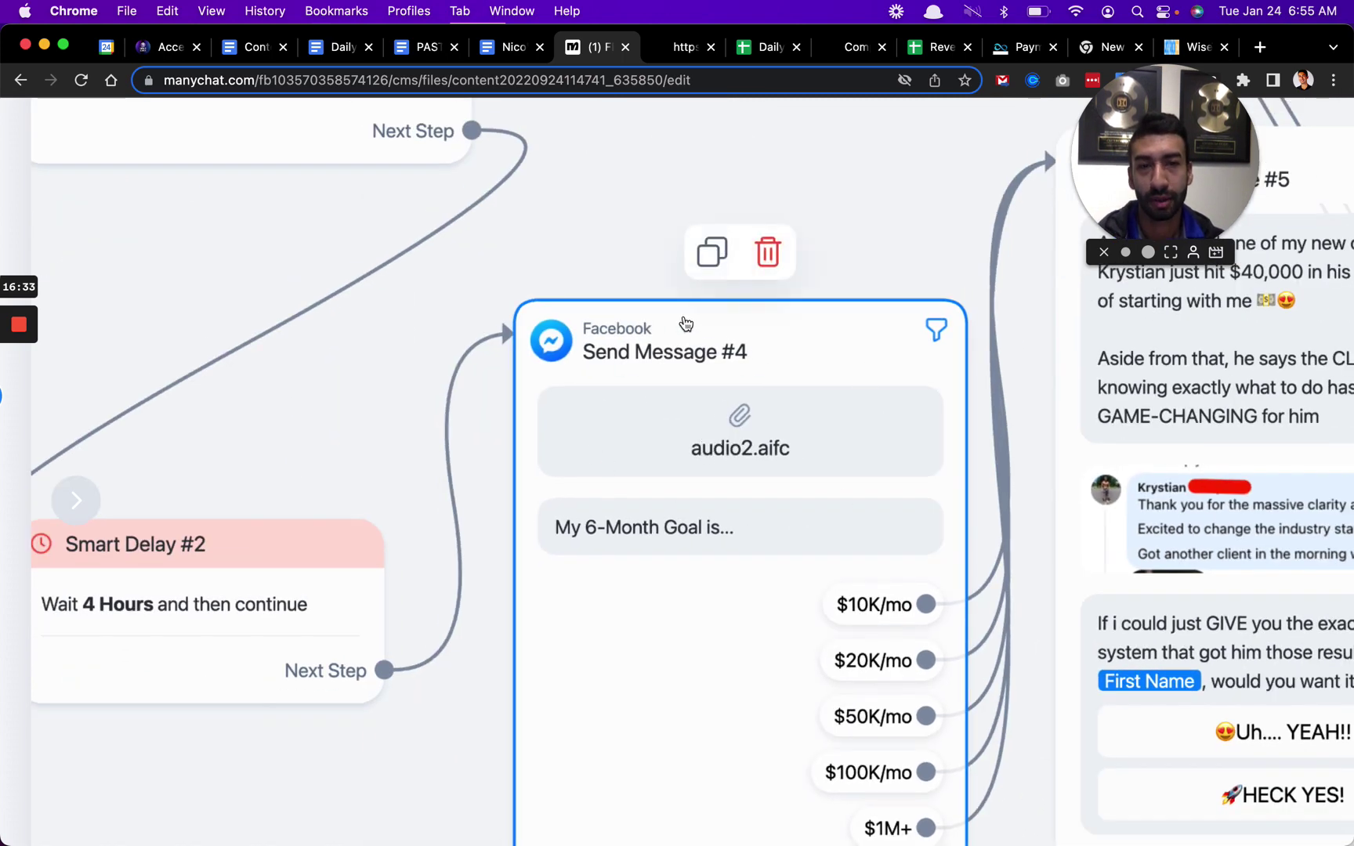
pyautogui.moveTo(877, 233); pyautogui.dragTo(796, 136)
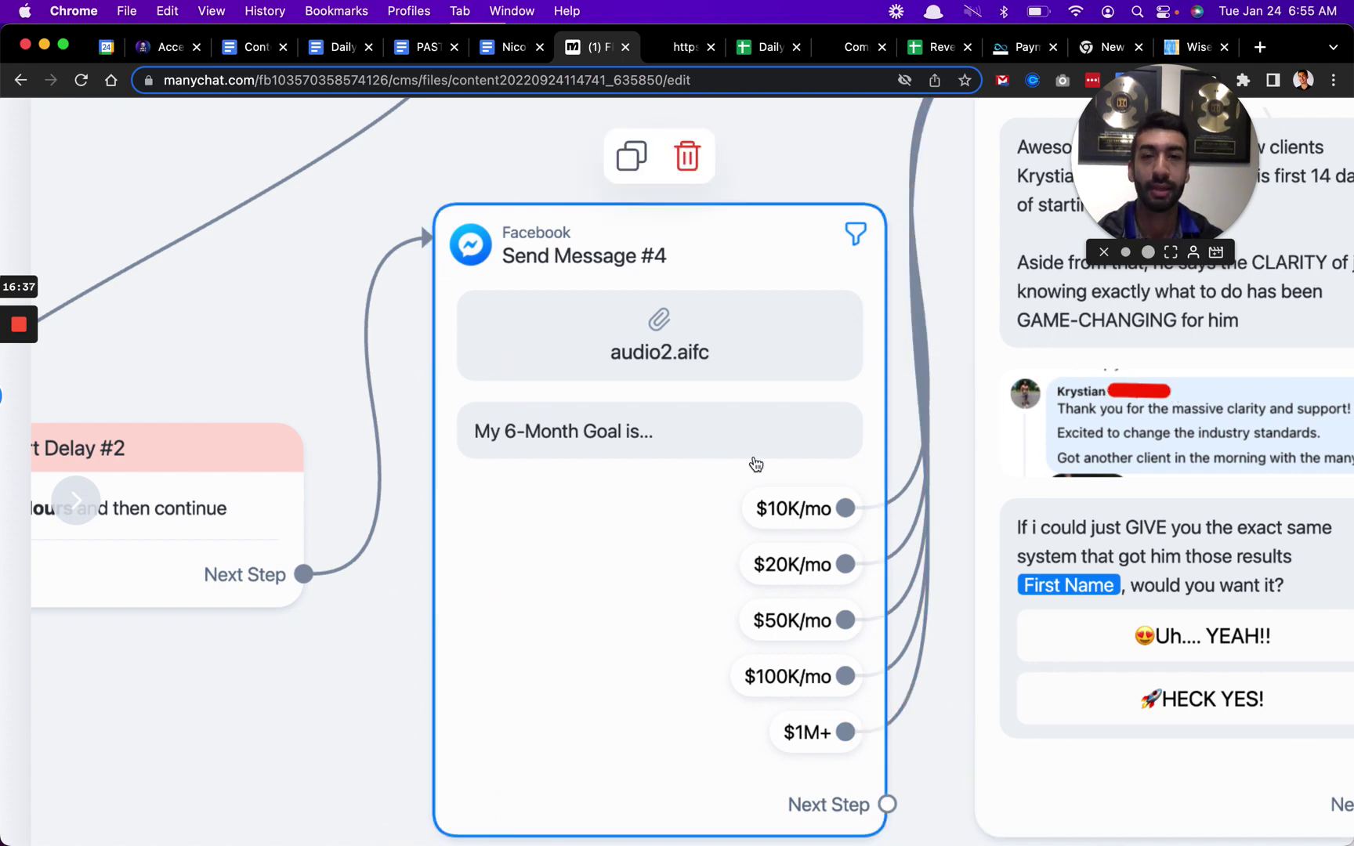
pyautogui.scroll(-3, 548, 470)
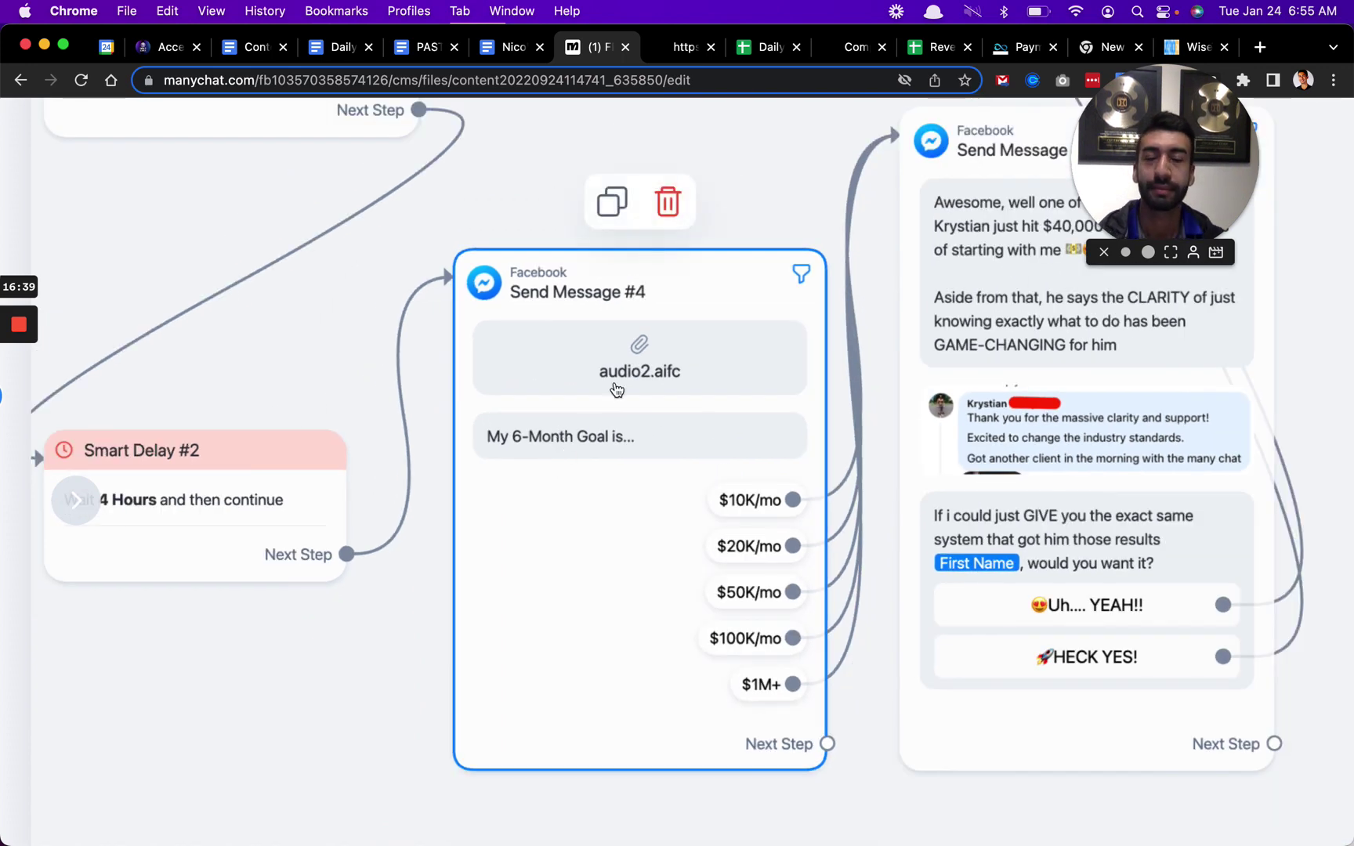
pyautogui.scroll(5, 647, 363)
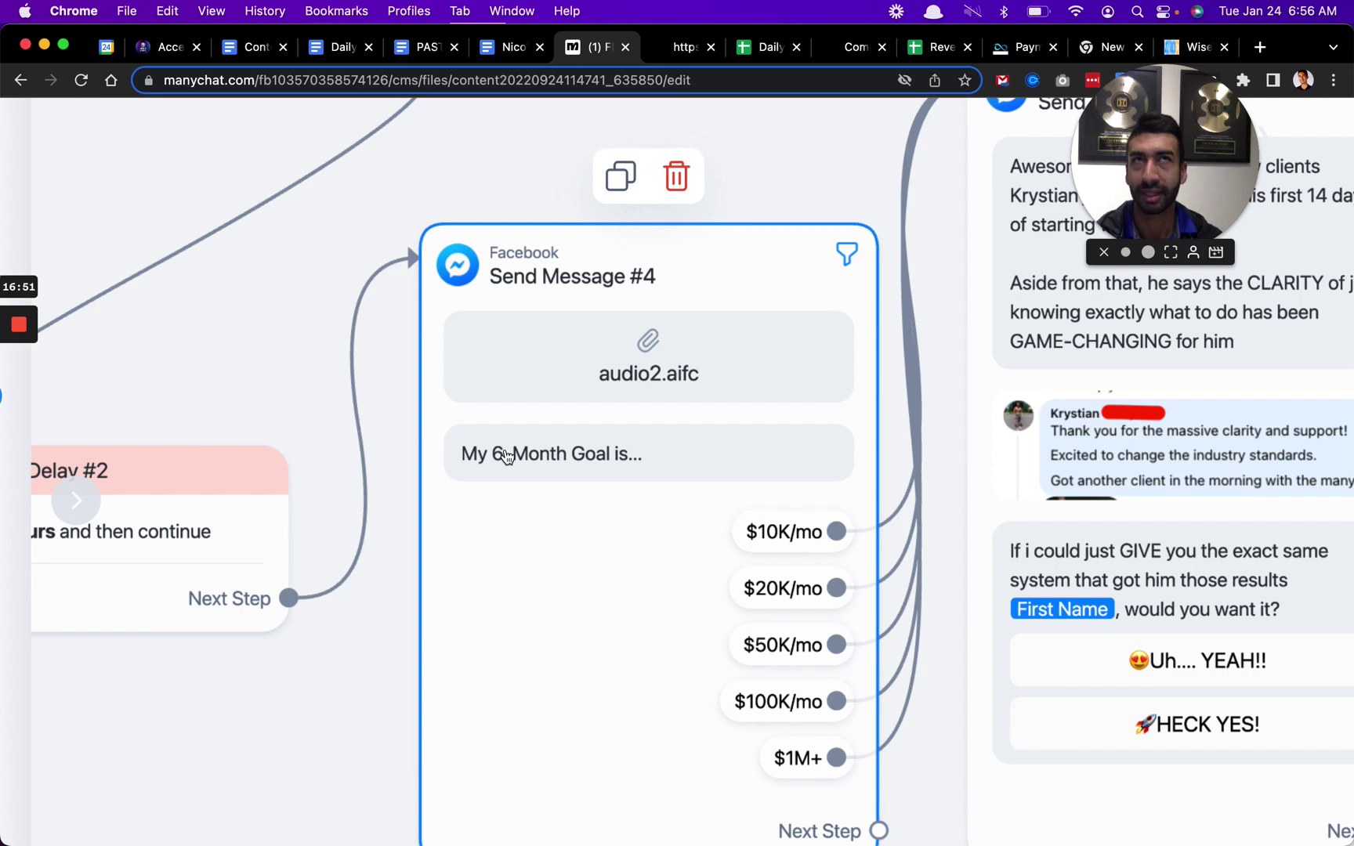
pyautogui.scroll(-2, 509, 443)
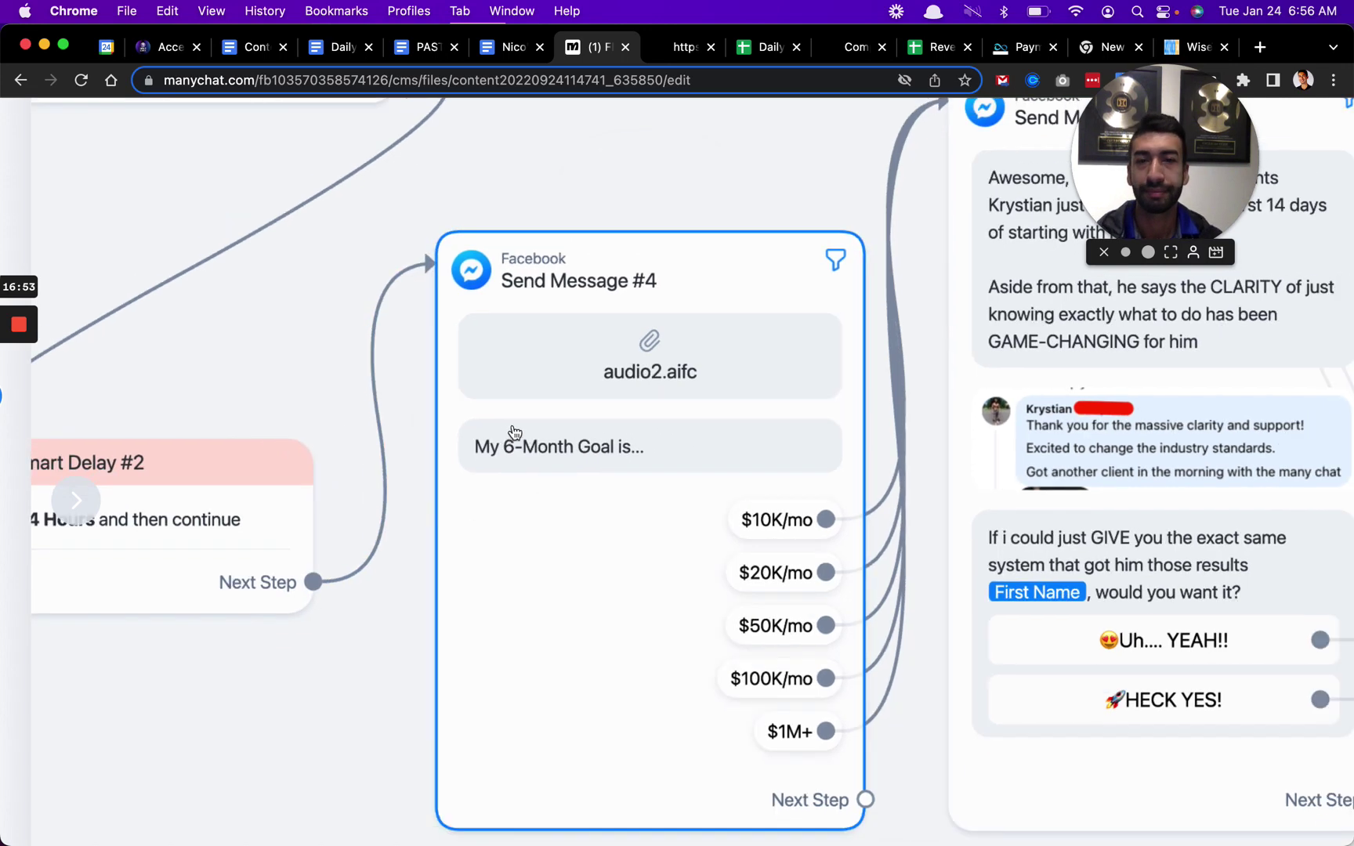
pyautogui.scroll(-3, 517, 439)
pyautogui.scroll(5, 697, 427)
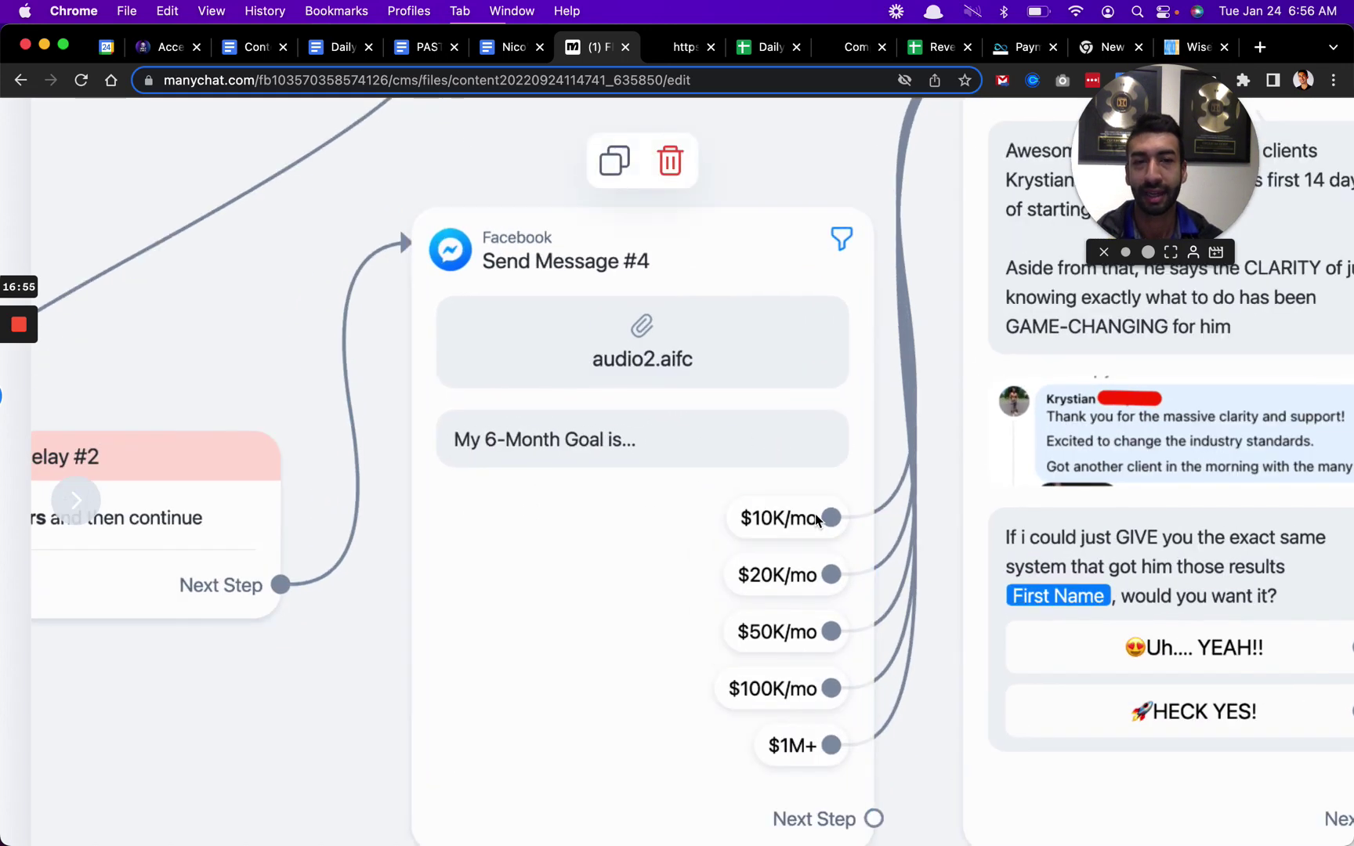
pyautogui.click(742, 453)
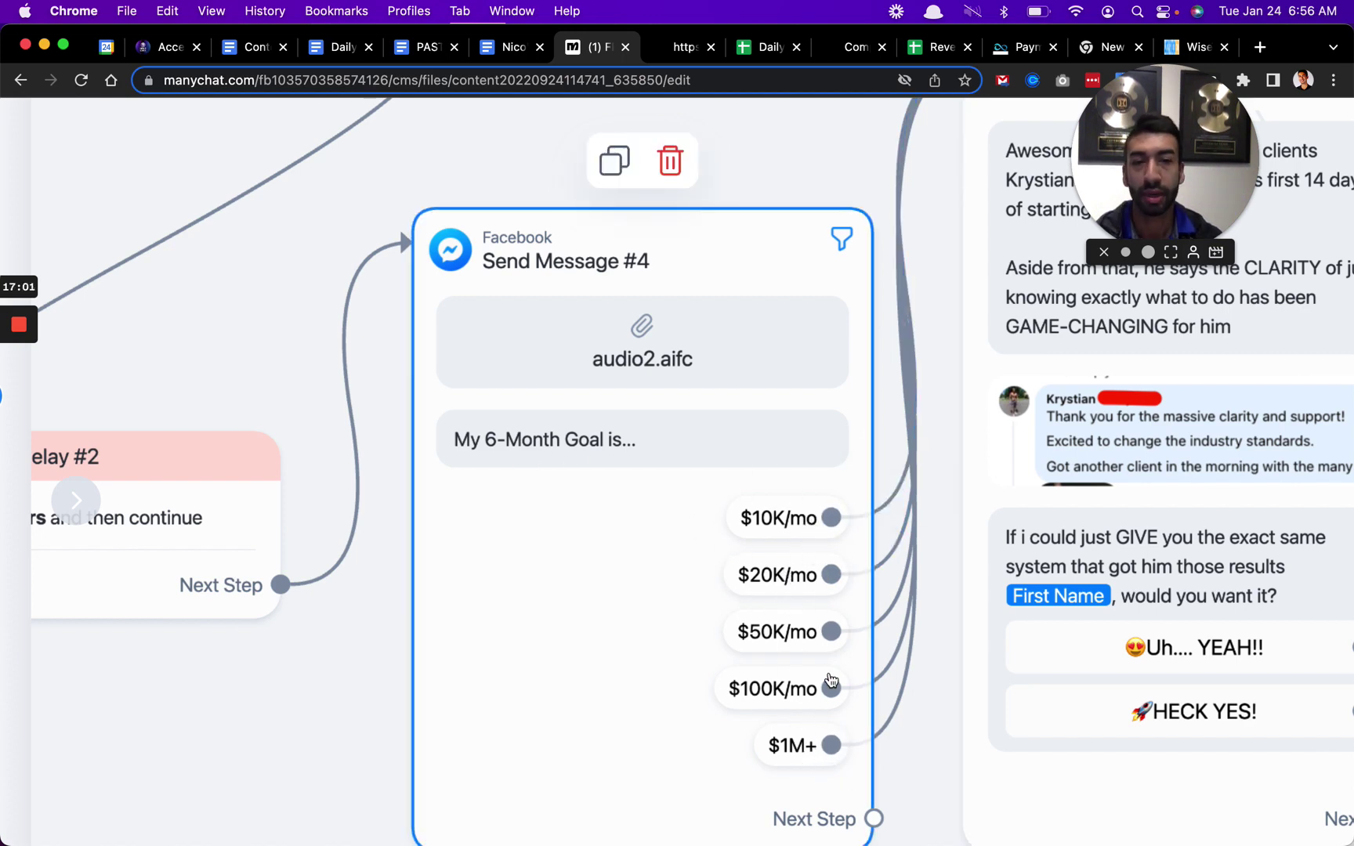
pyautogui.scroll(-2, 810, 620)
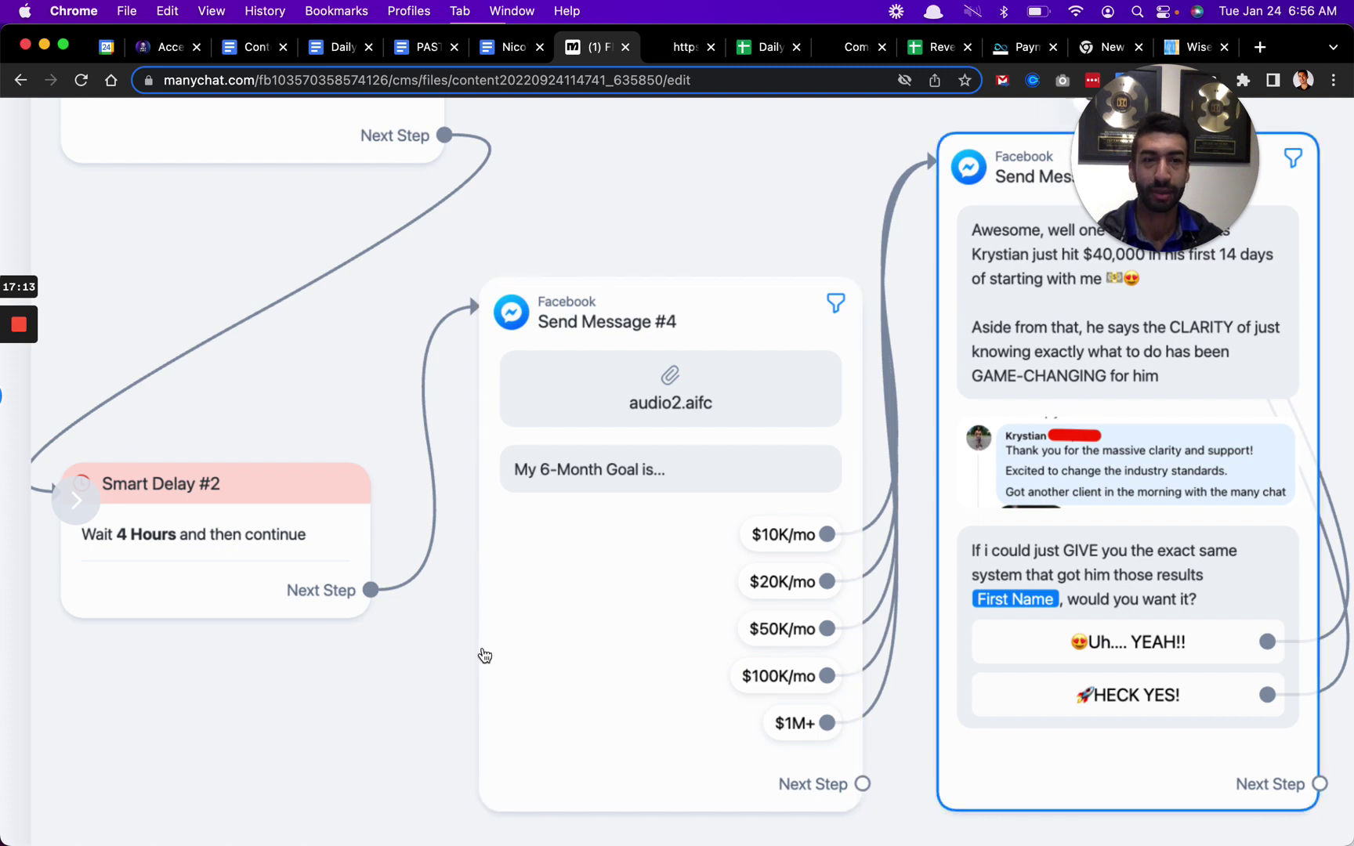
pyautogui.hscroll(5, 210, 718)
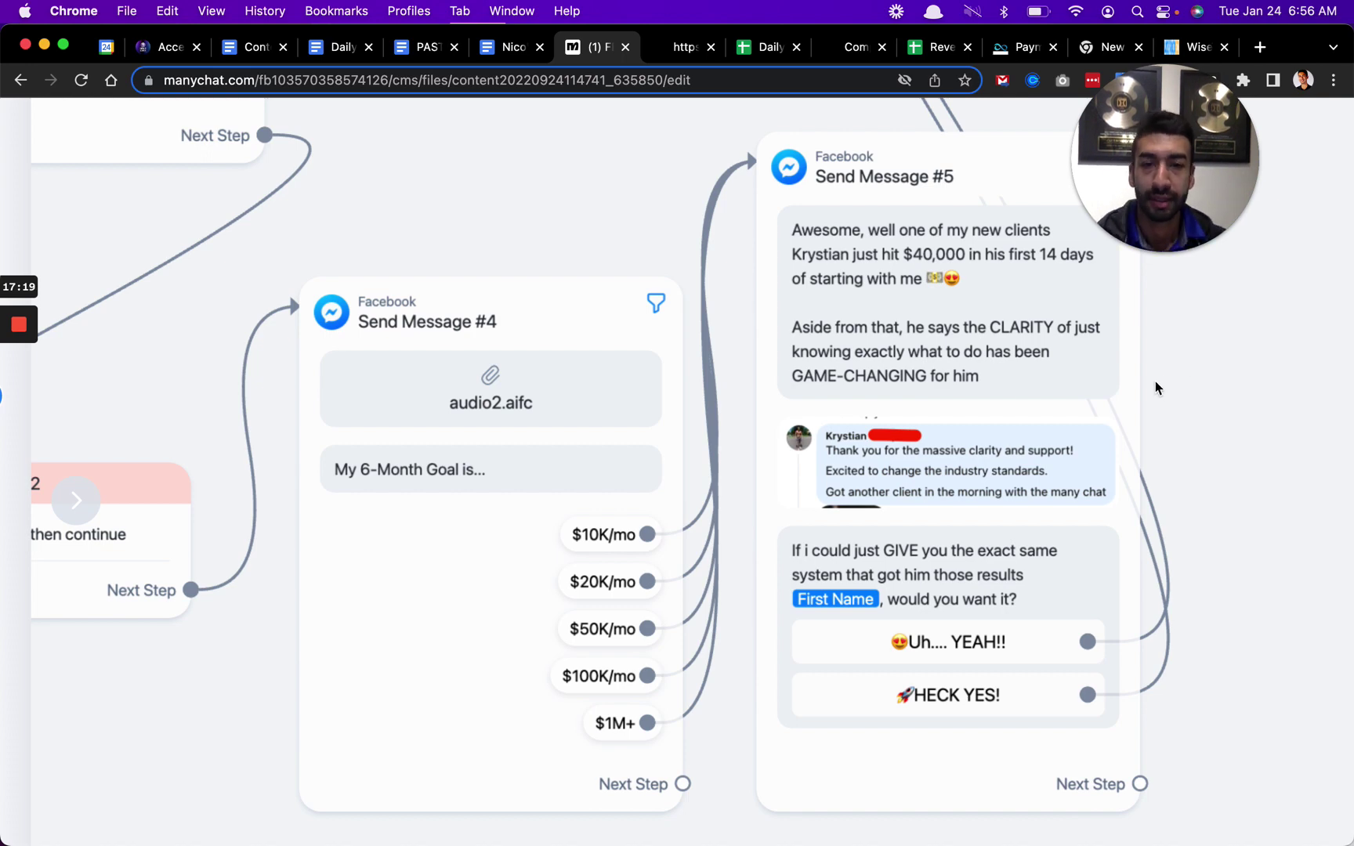
# Scroll through Send Message #5's replies to show the HECK YES! reply and Next Step.
pyautogui.moveTo(1194, 455)
pyautogui.hscroll(5, 1192, 456)
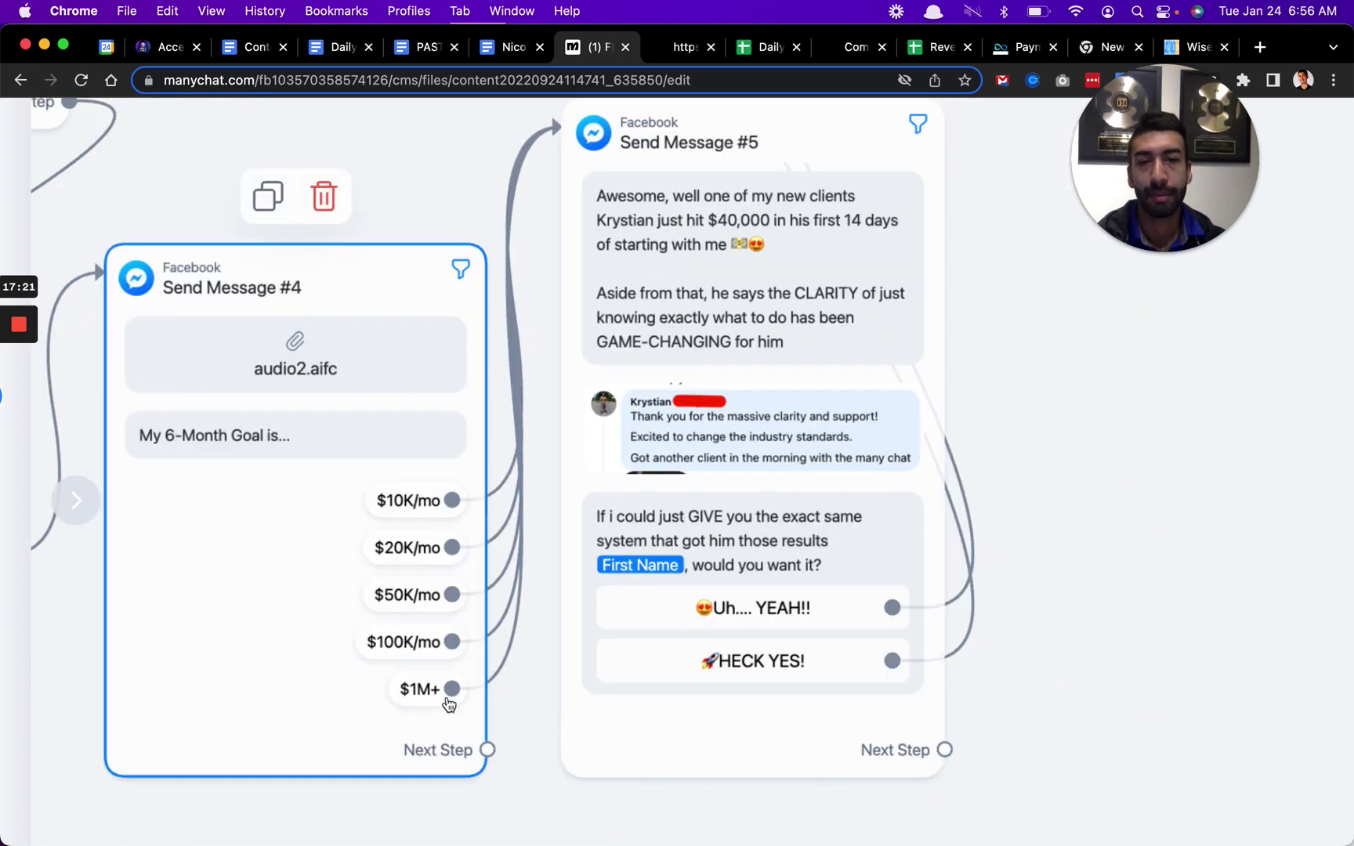
pyautogui.scroll(5, 583, 456)
pyautogui.scroll(5, 885, 445)
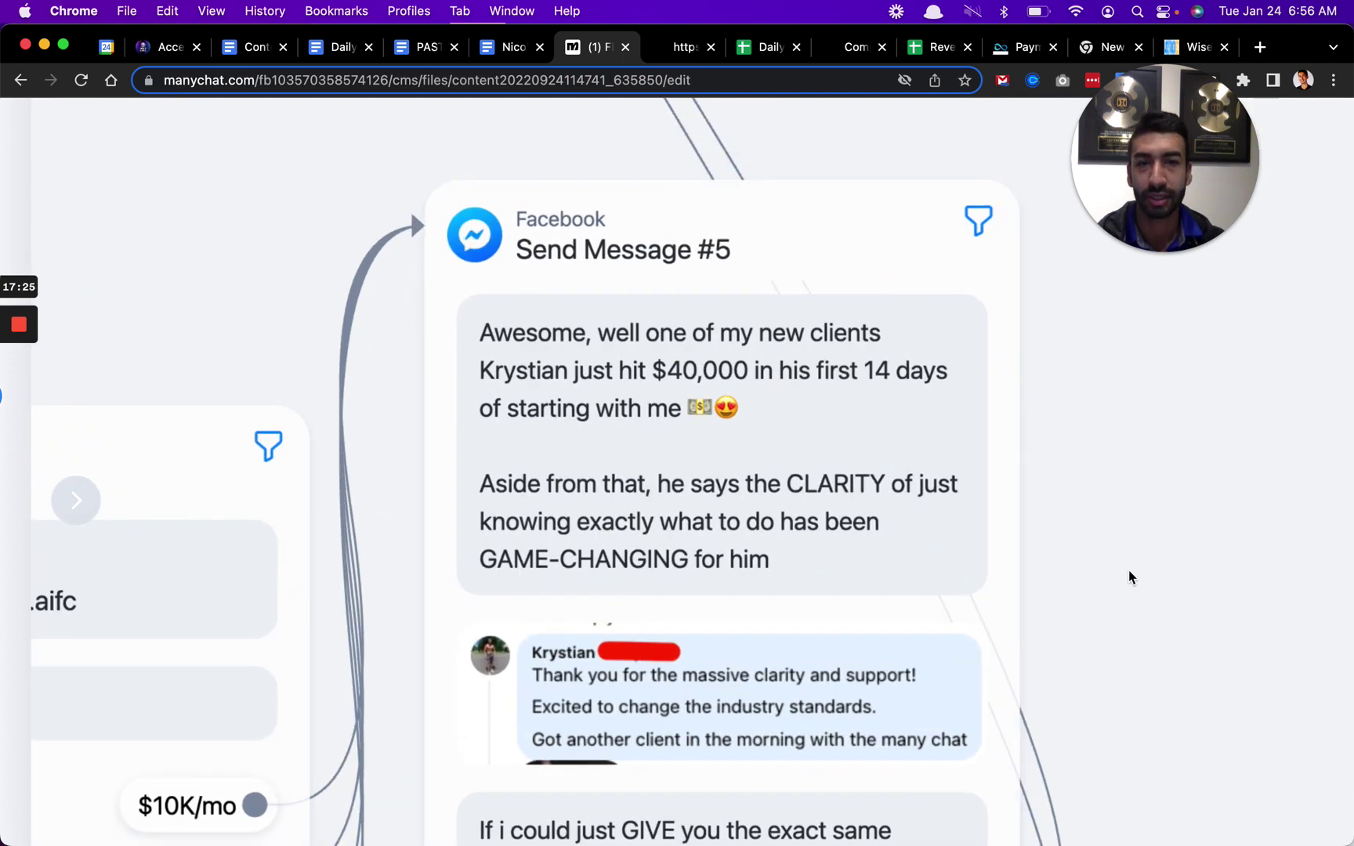
pyautogui.scroll(-5, 1130, 577)
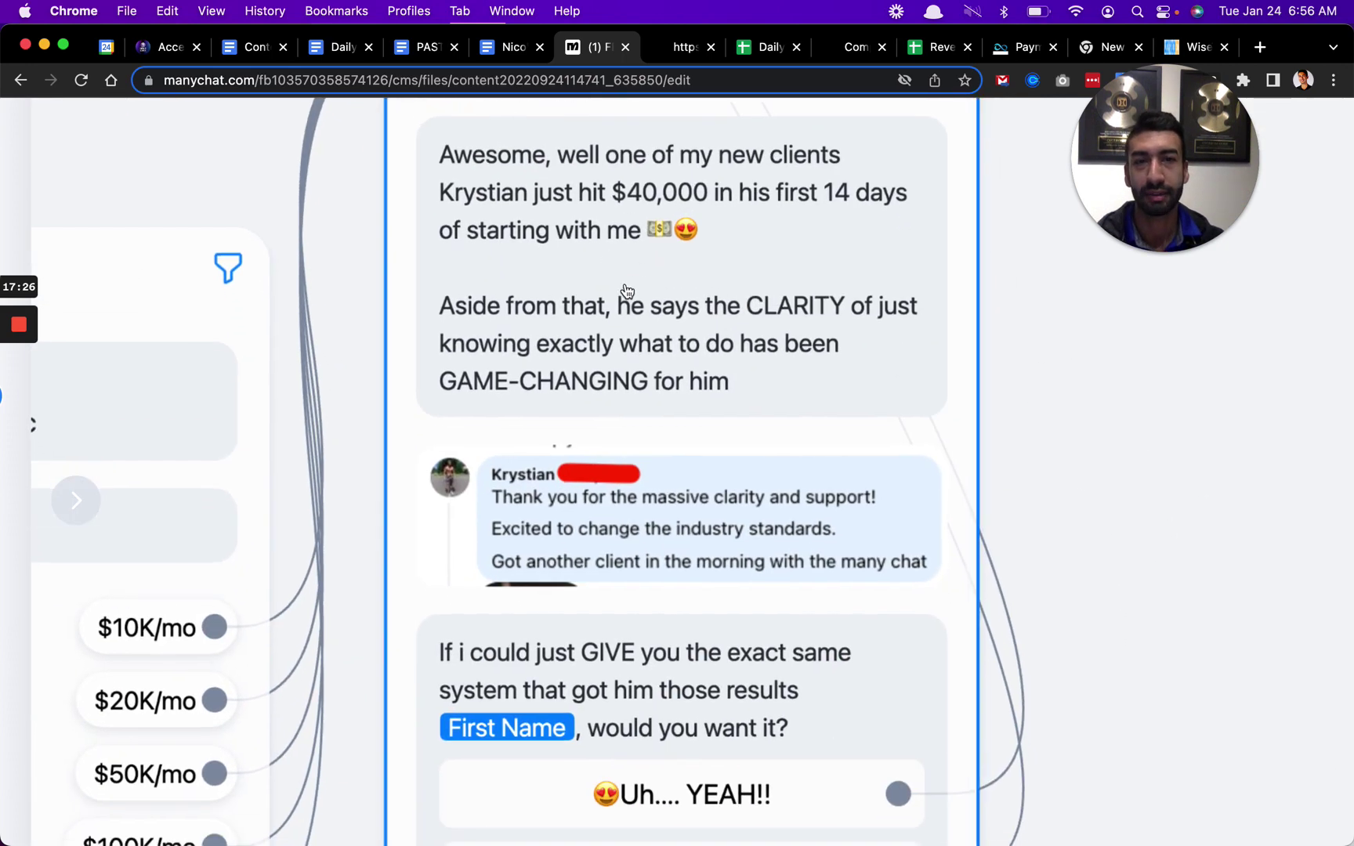
pyautogui.scroll(-1, 903, 408)
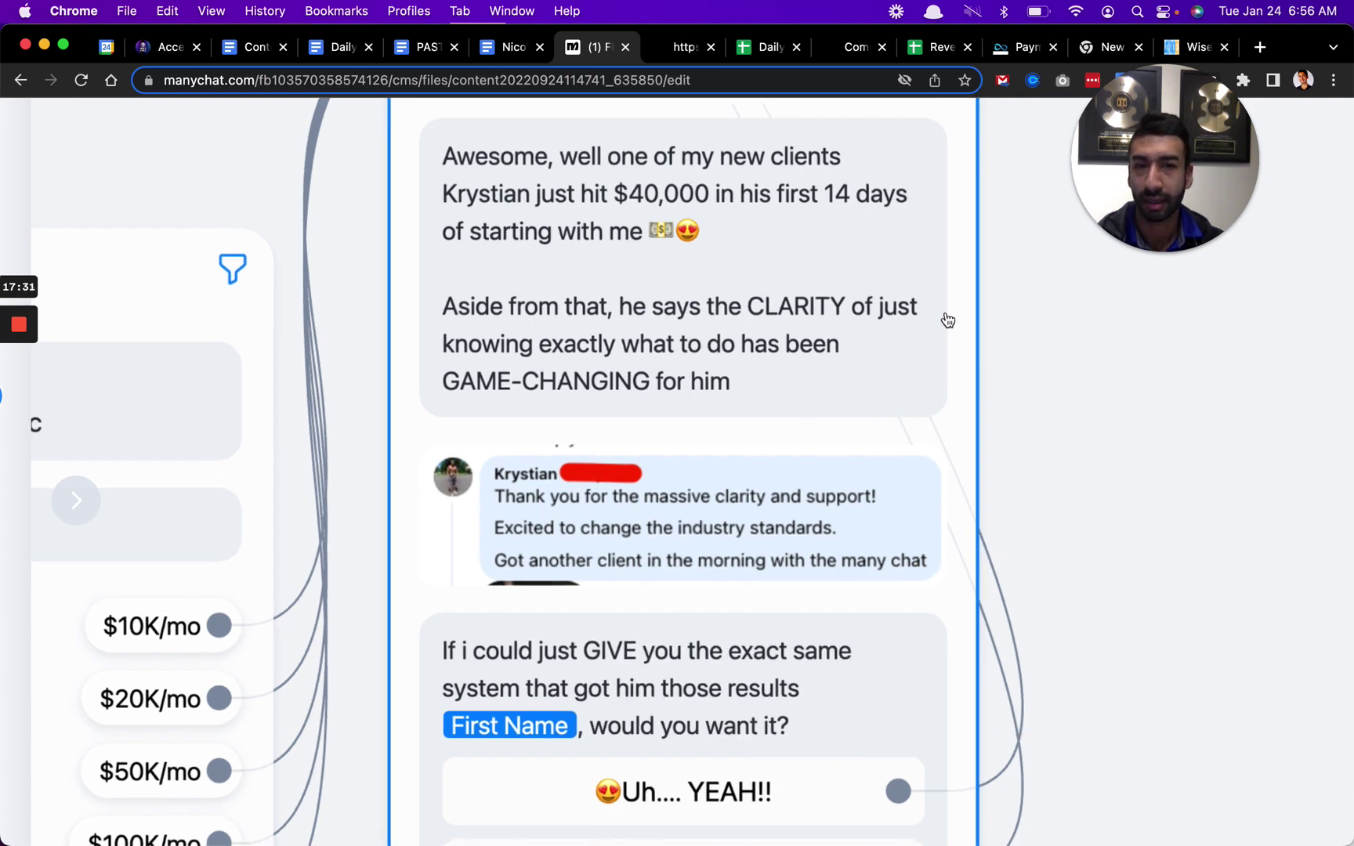
pyautogui.moveTo(1137, 630); pyautogui.dragTo(1085, 427)
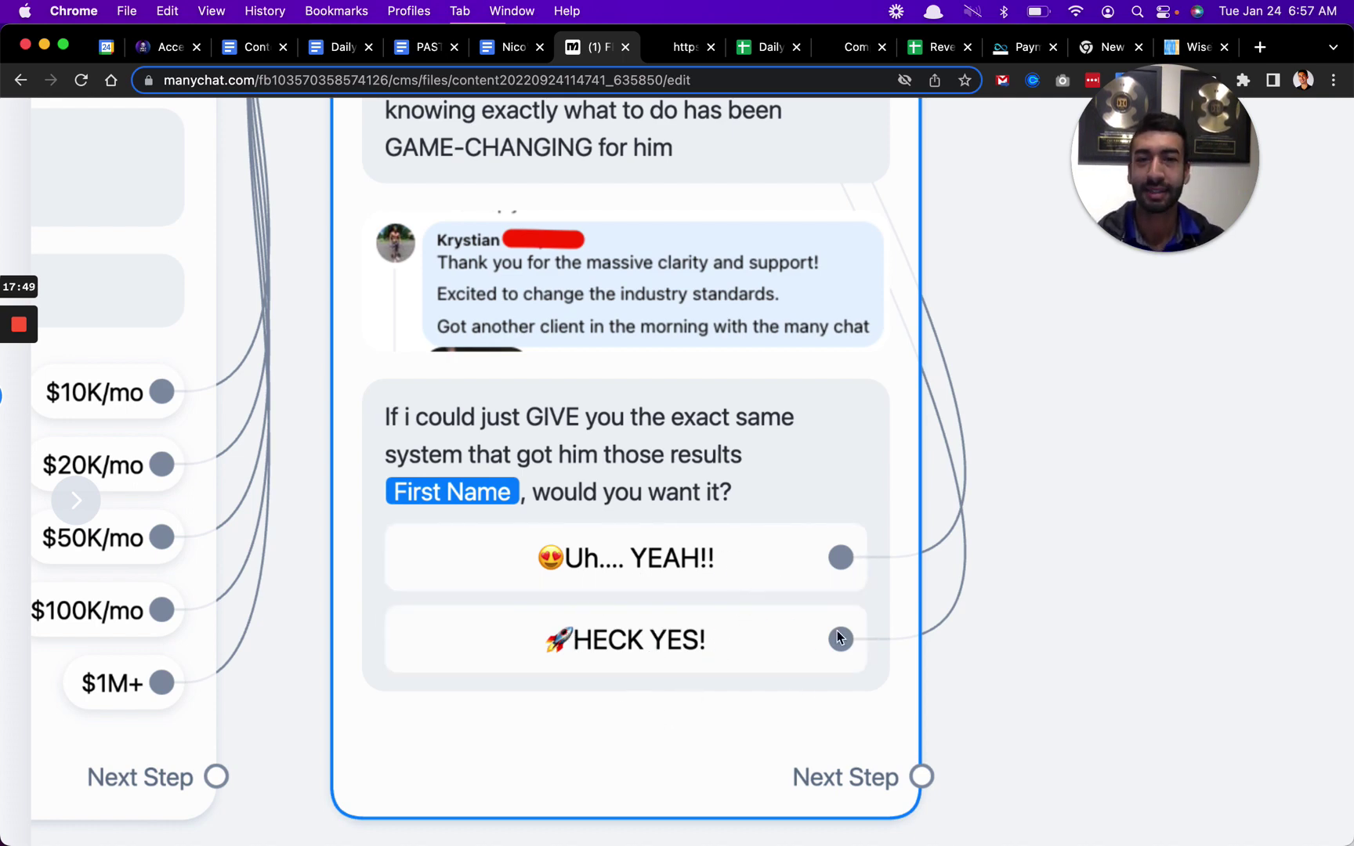
# Zoom out and pan up past Send Message #2 and #3 to the 15-minute Smart Delay.
pyautogui.scroll(2, 837, 633)
pyautogui.scroll(1, 624, 444)
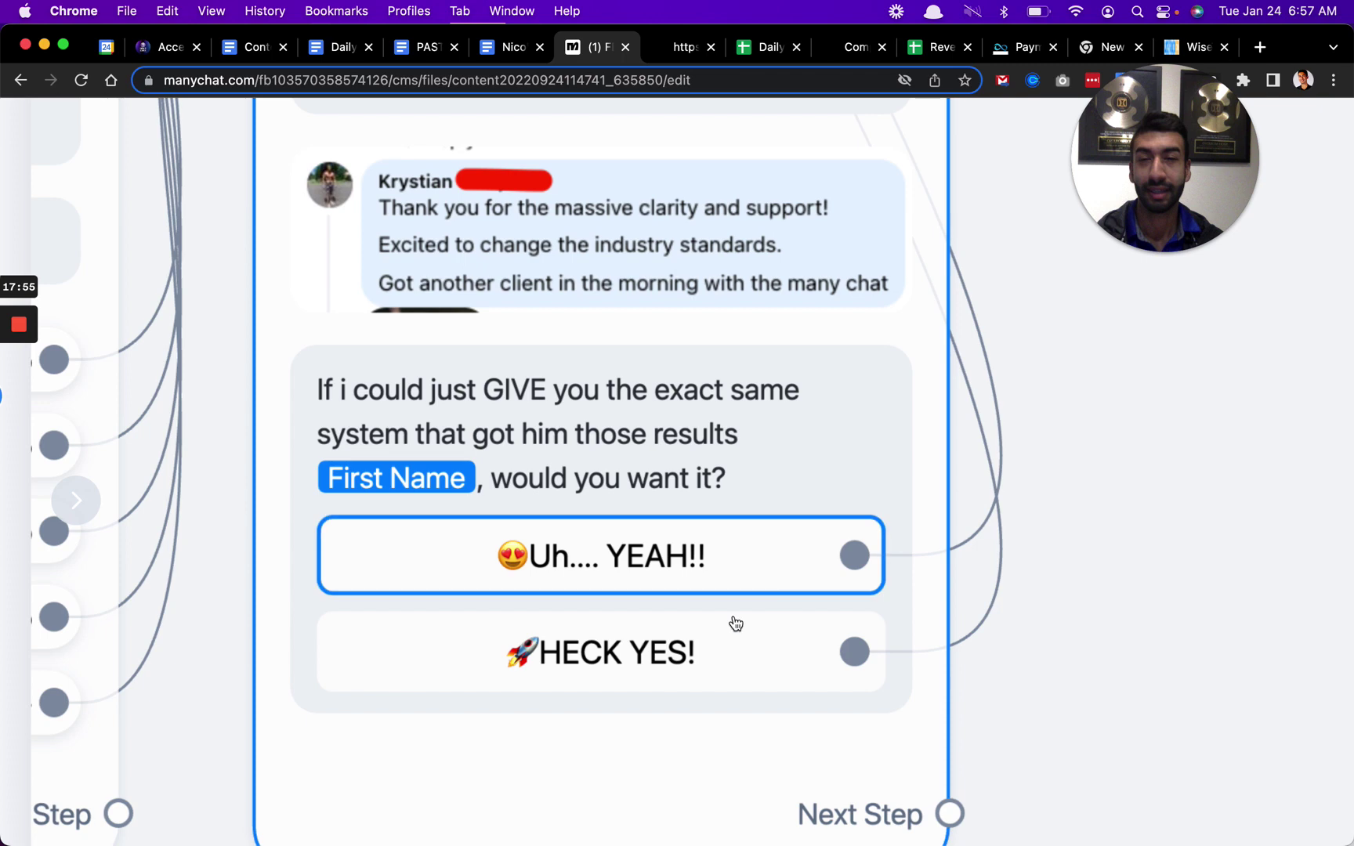
pyautogui.scroll(-3, 1011, 603)
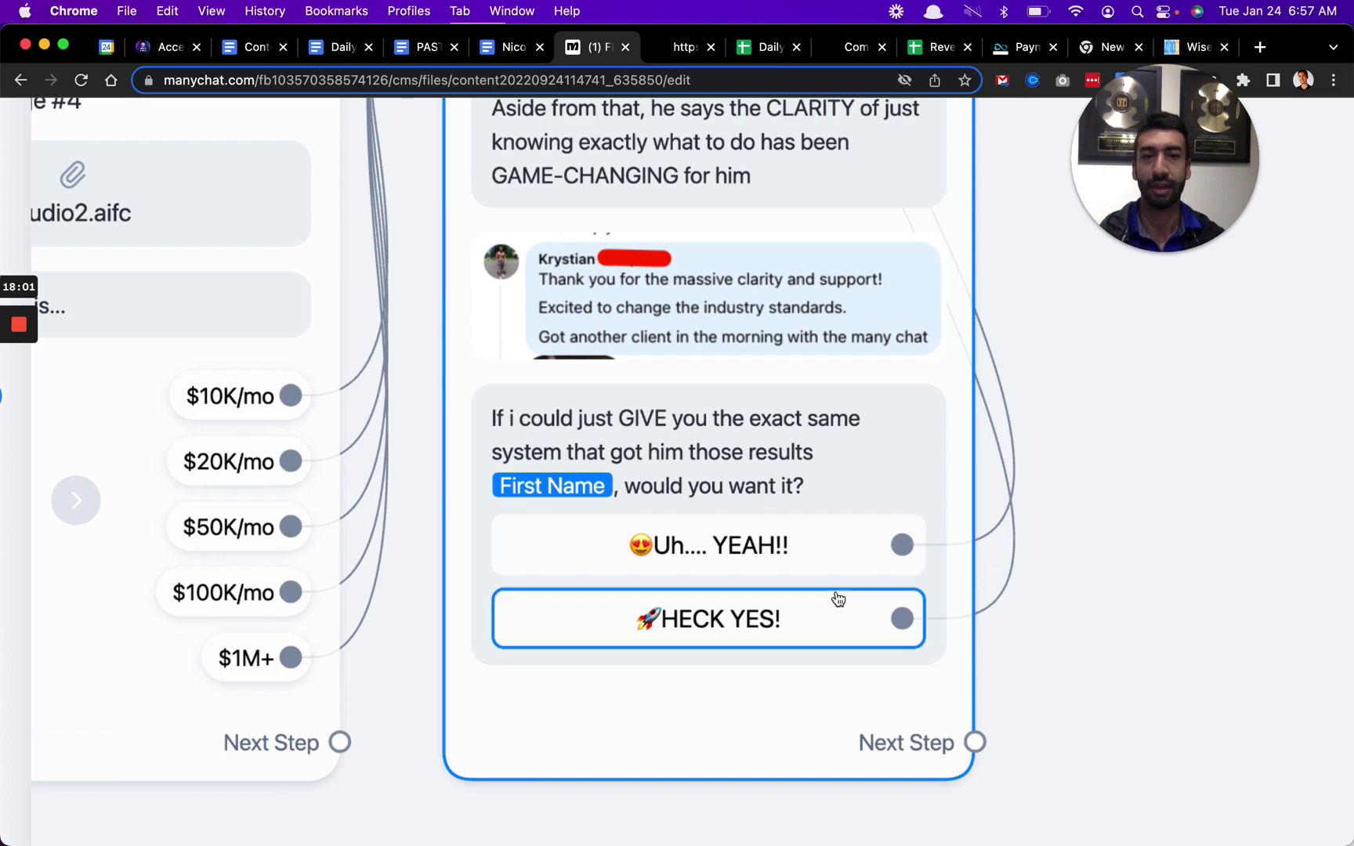
pyautogui.scroll(5, 1137, 447)
pyautogui.scroll(2, 1114, 580)
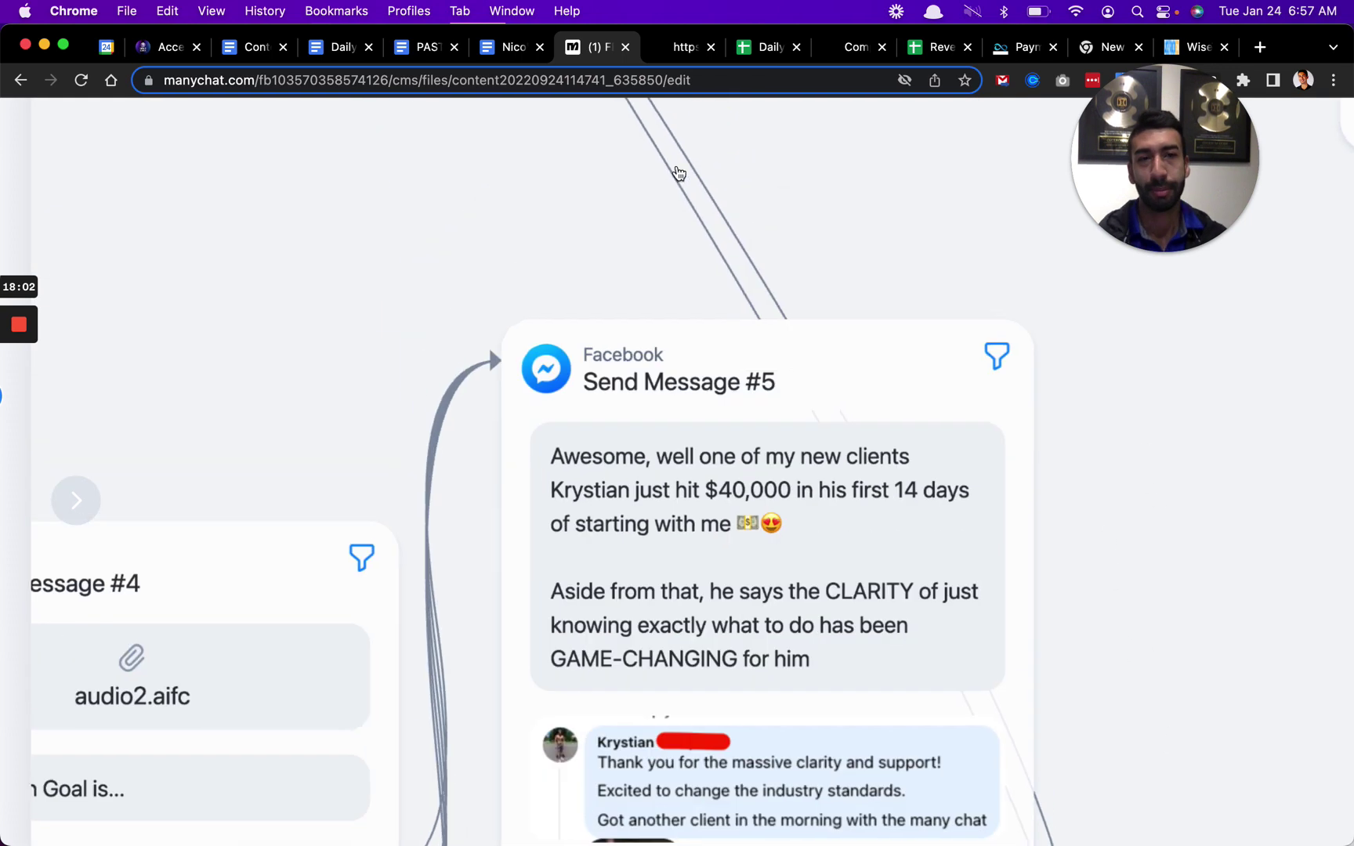
pyautogui.scroll(3, 870, 218)
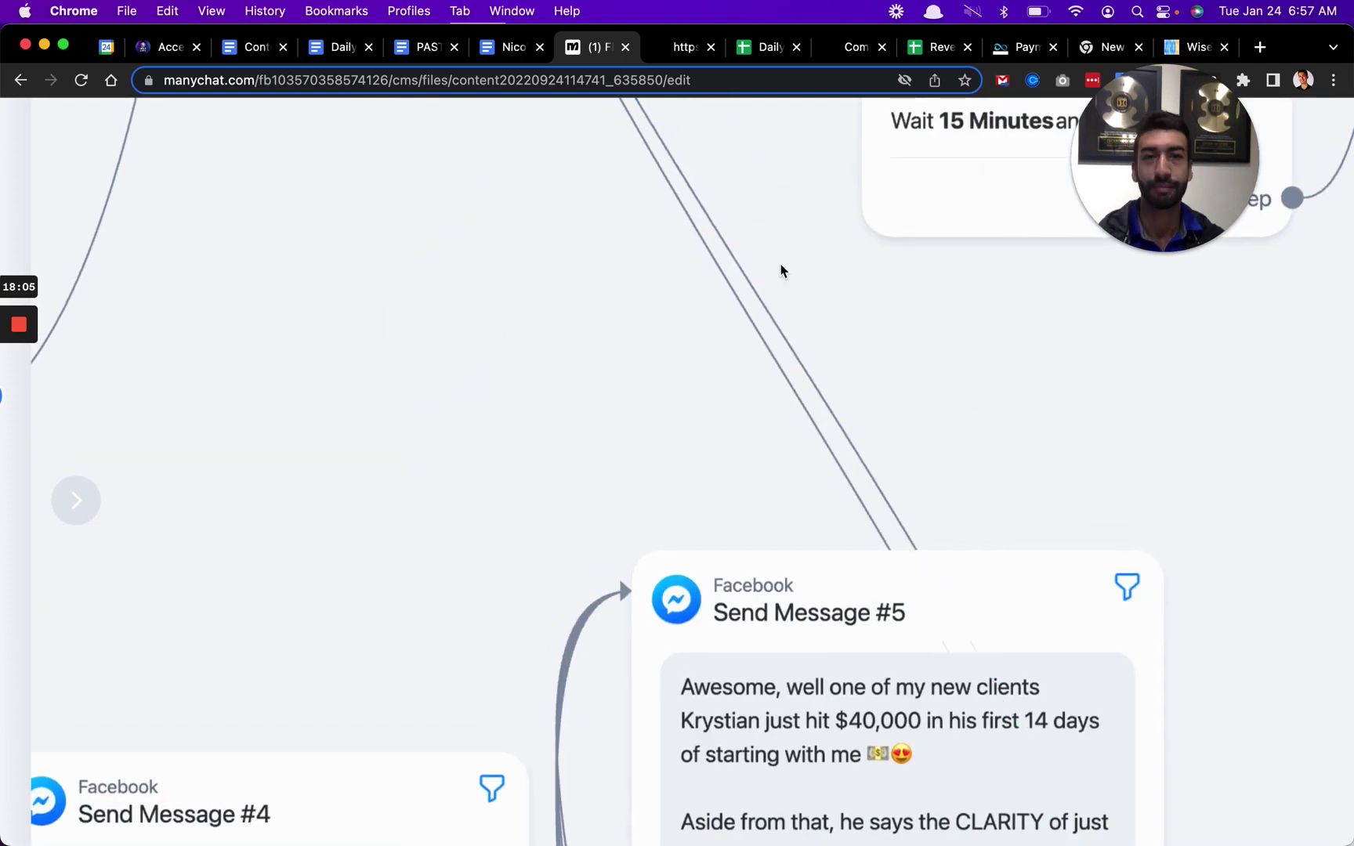
pyautogui.scroll(3, 789, 457)
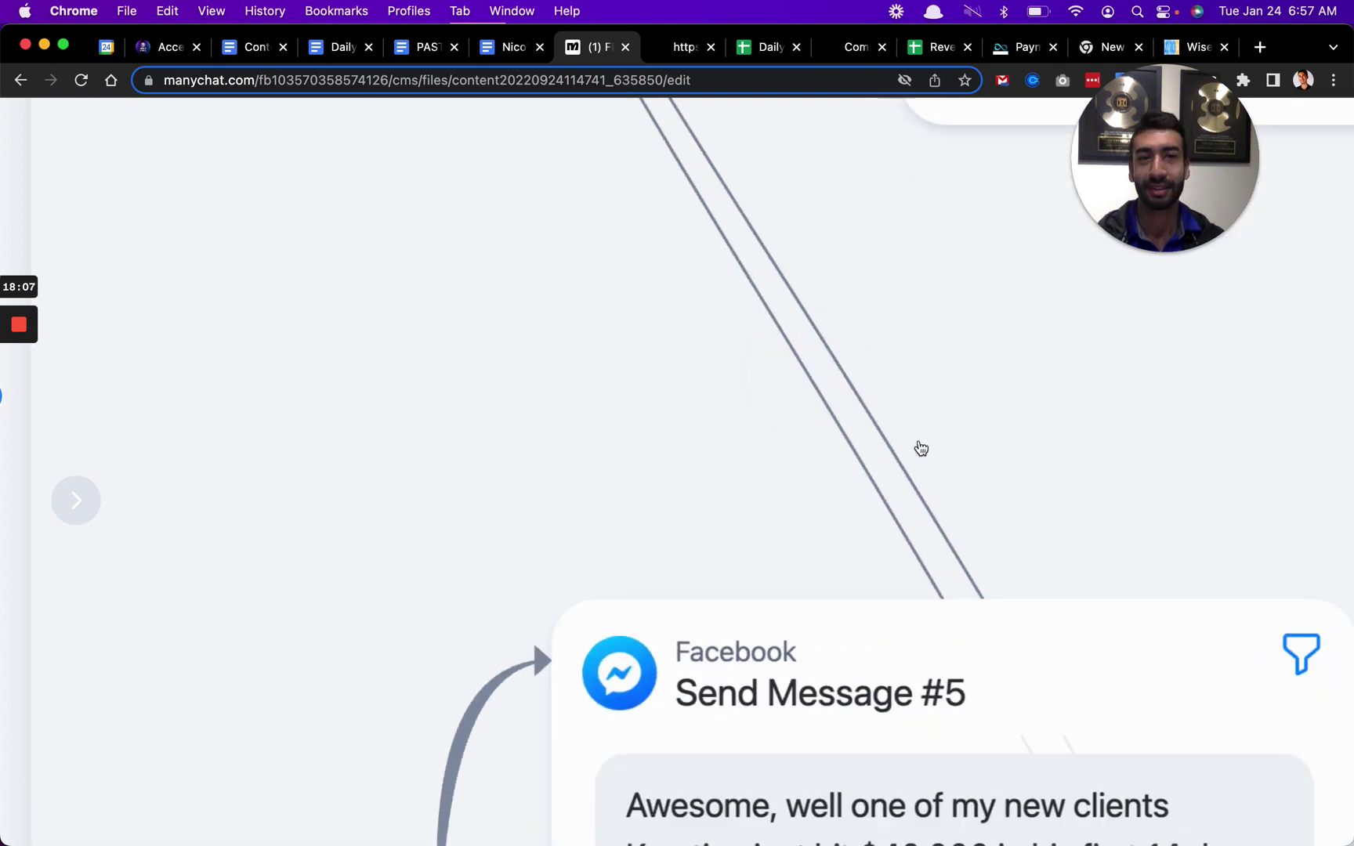
pyautogui.scroll(-5, 919, 451)
pyautogui.scroll(2, 1071, 726)
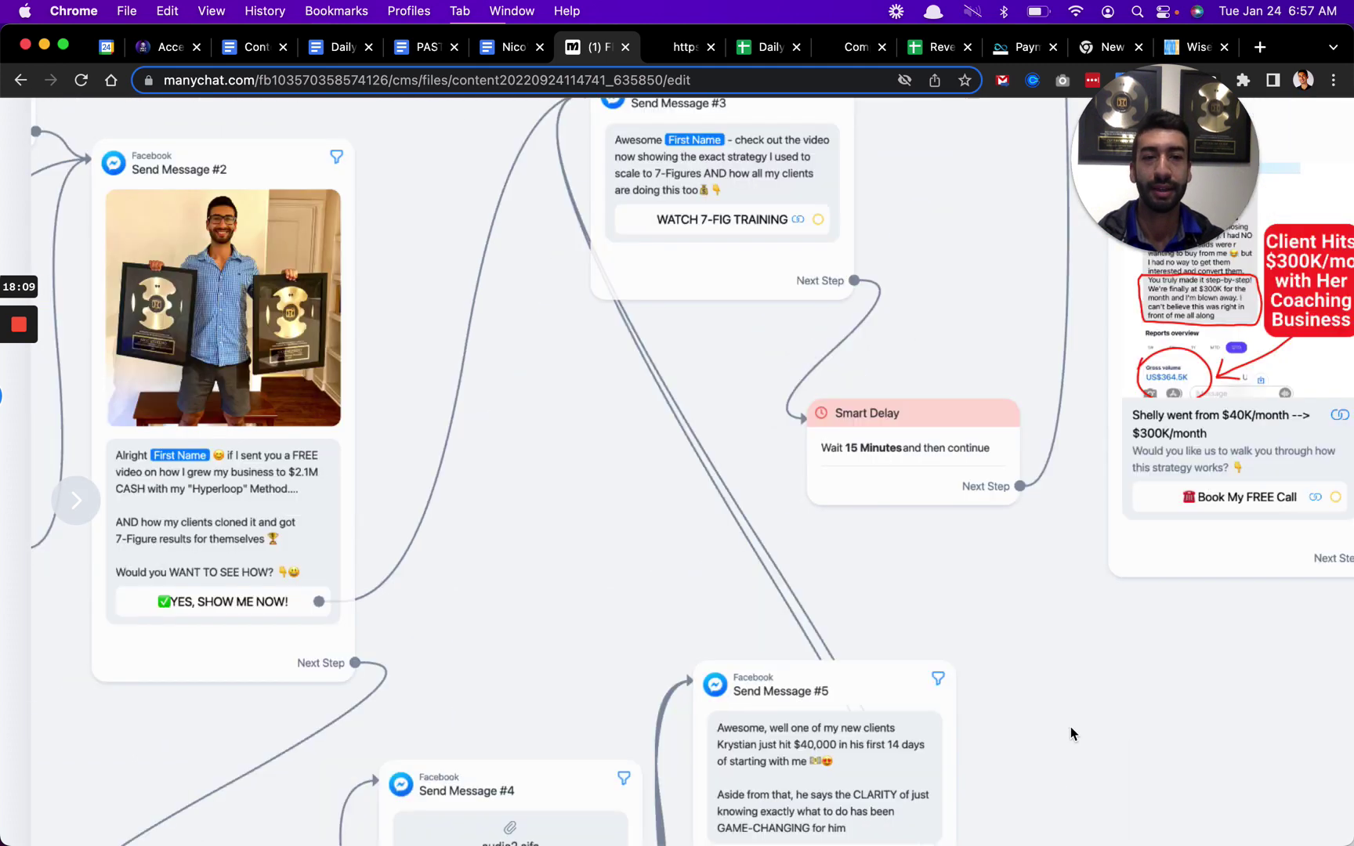
pyautogui.scroll(2, 1070, 727)
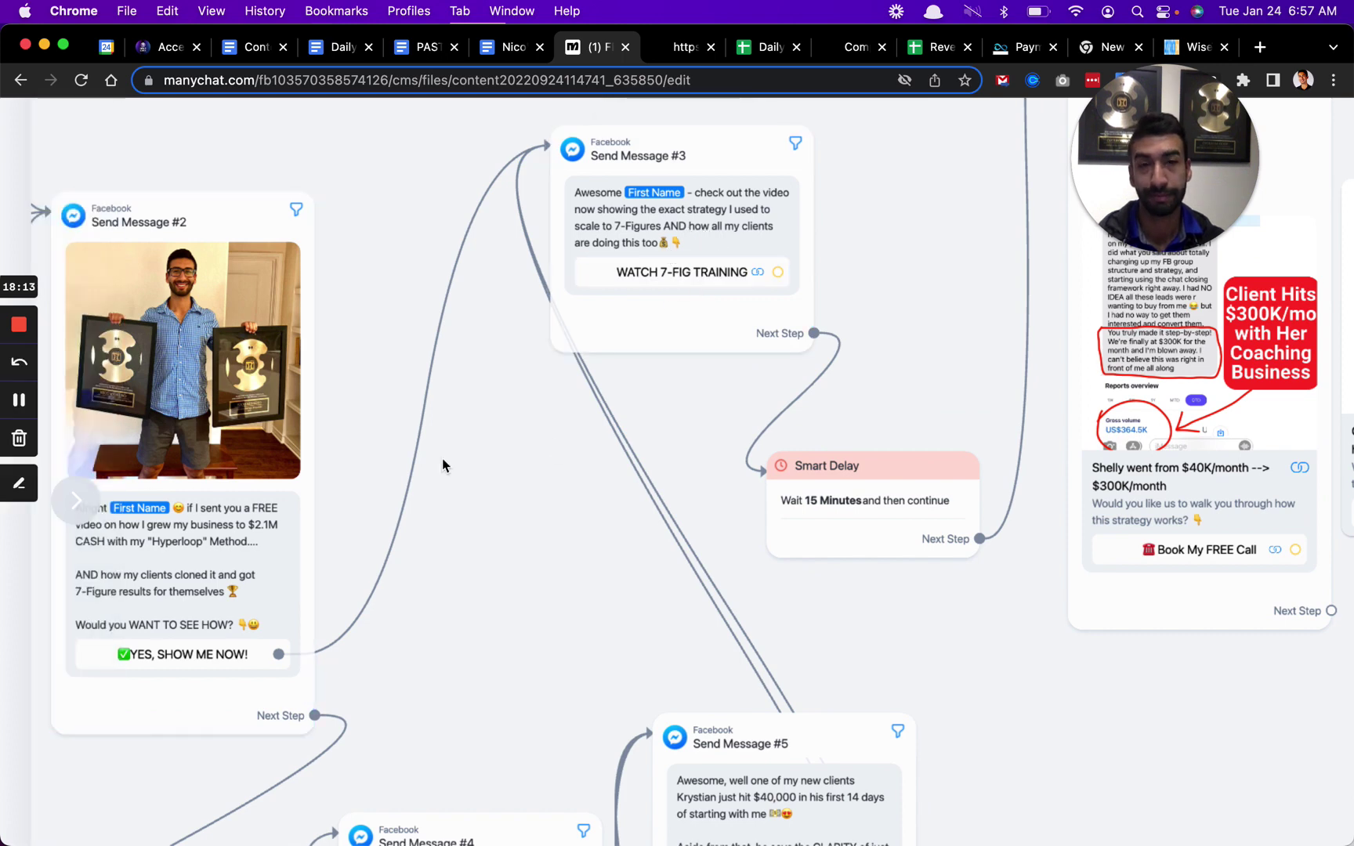
pyautogui.moveTo(979, 335); pyautogui.dragTo(771, 251)
# Select the 15-minute Smart Delay node and zoom in around it.
pyautogui.click(624, 350)
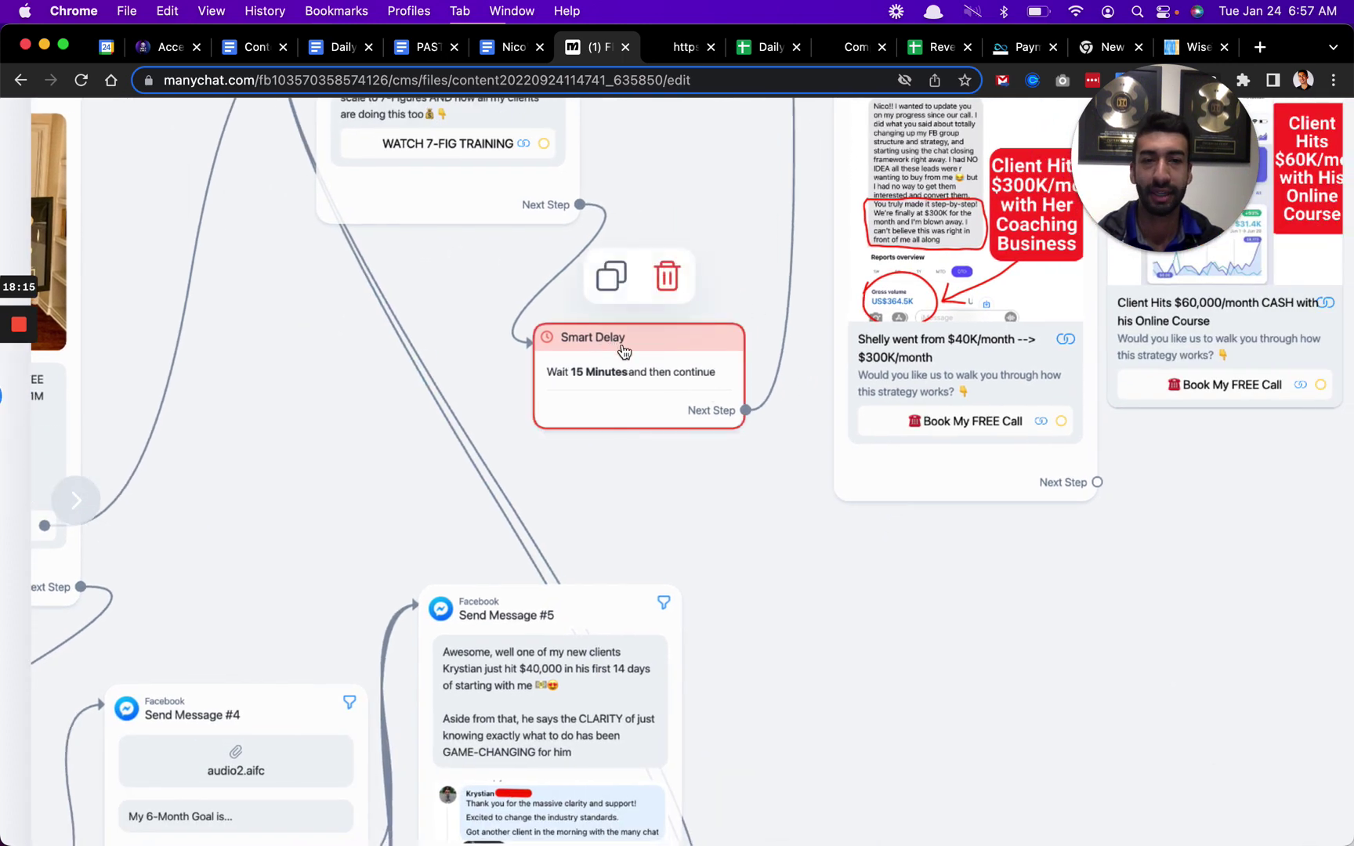
pyautogui.scroll(5, 652, 385)
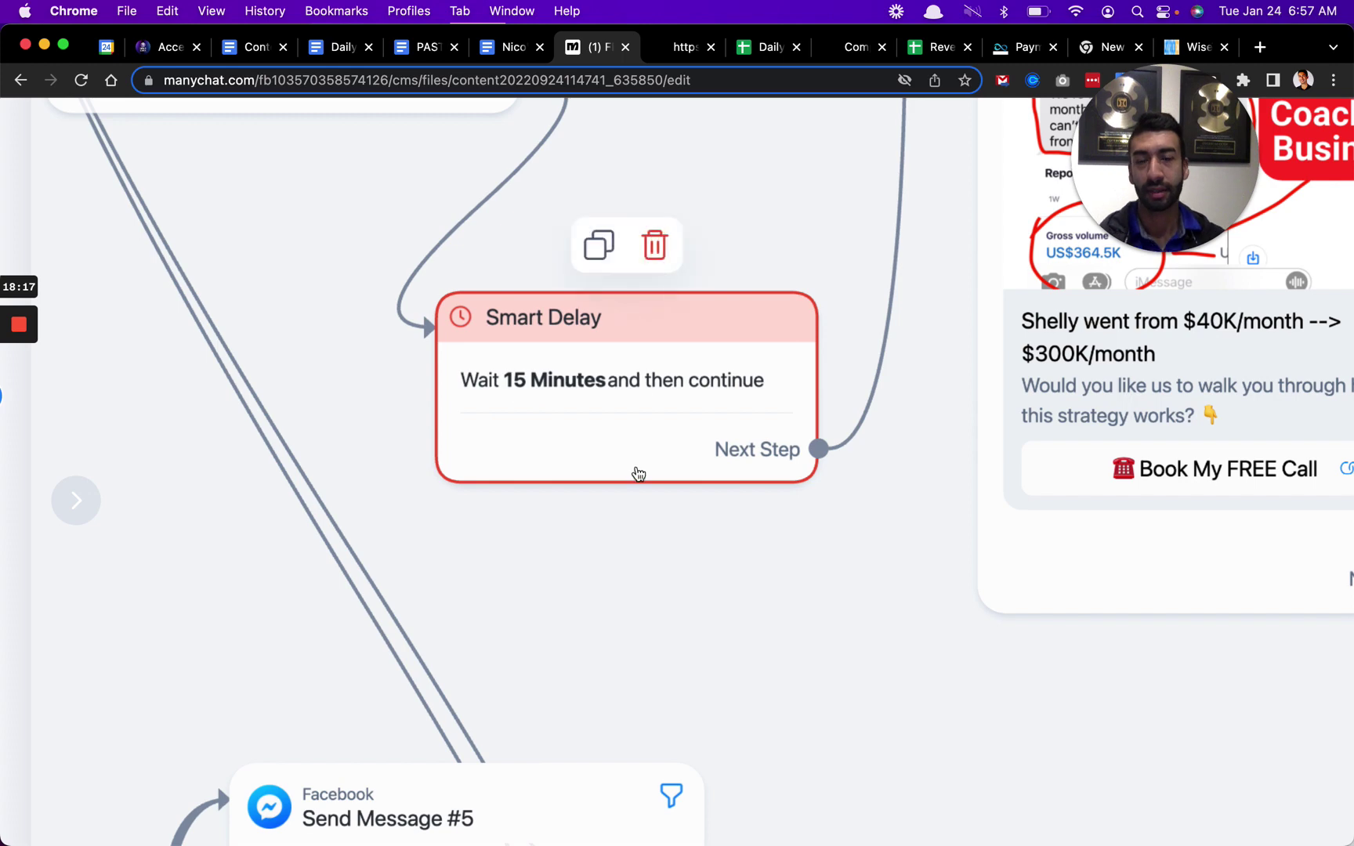
pyautogui.hscroll(10, 864, 604)
pyautogui.scroll(5, 864, 604)
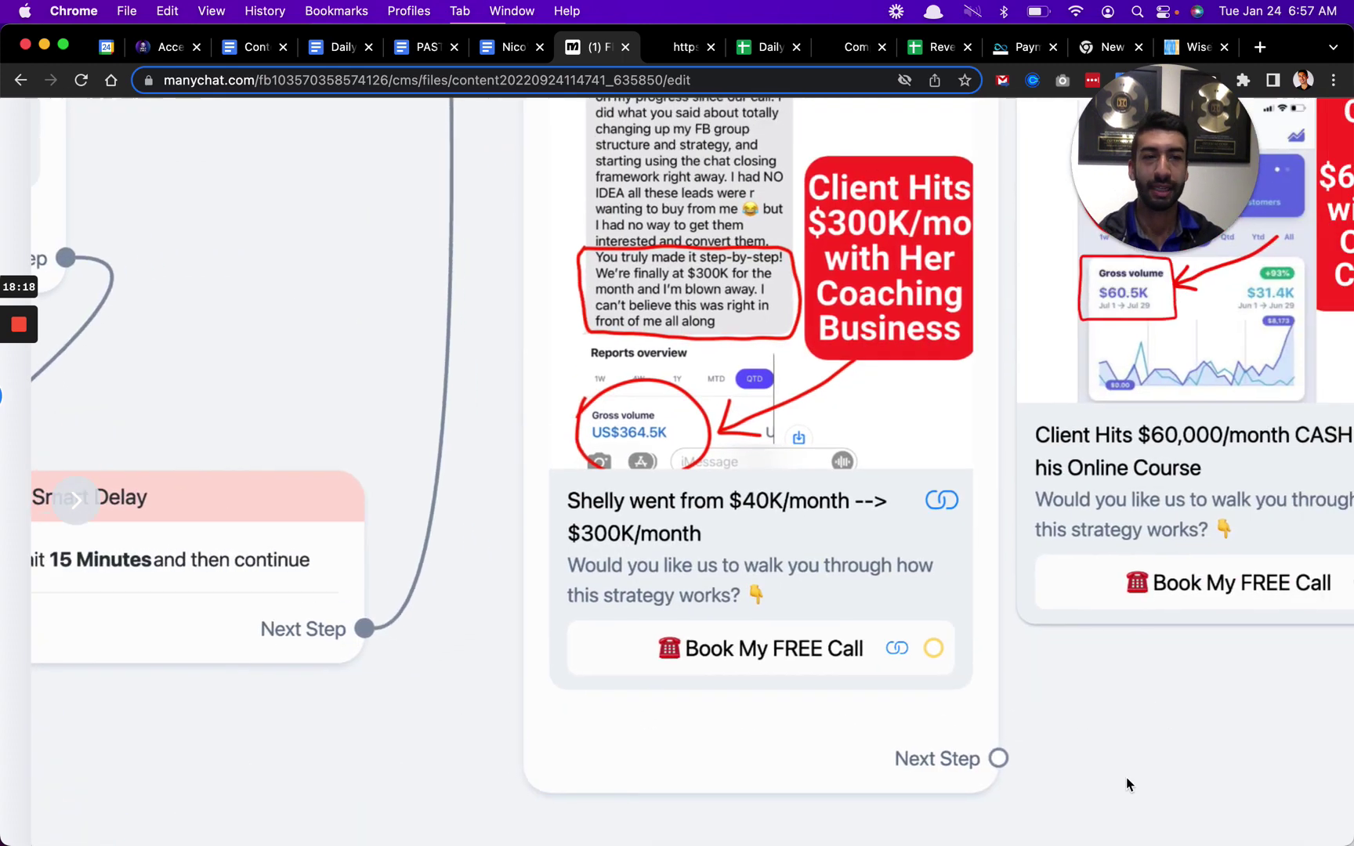
pyautogui.hscroll(8, 1210, 768)
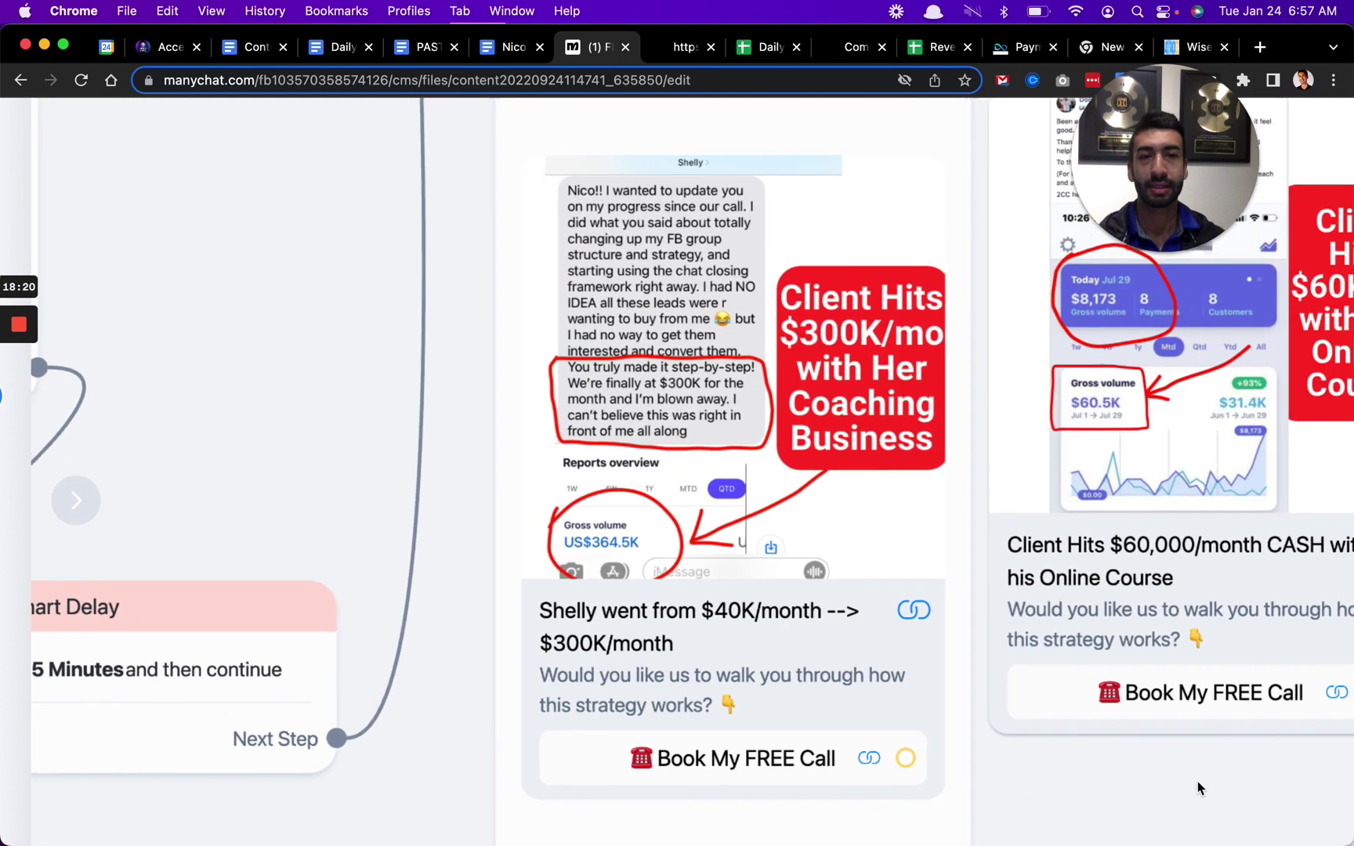
pyautogui.scroll(-5, 1197, 783)
pyautogui.scroll(-5, 822, 490)
pyautogui.scroll(4, 846, 580)
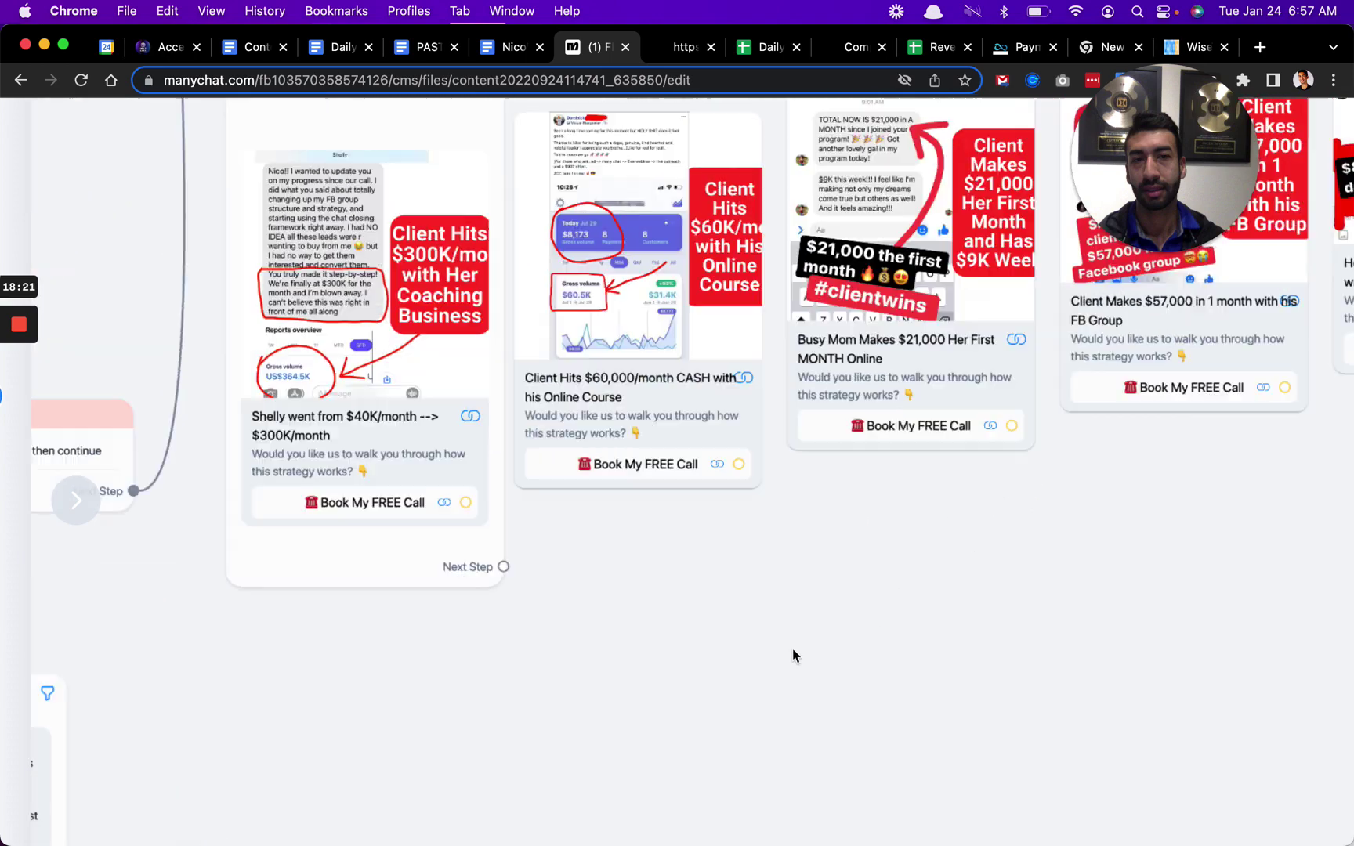
pyautogui.hscroll(5, 776, 431)
pyautogui.scroll(3, 1073, 721)
pyautogui.hscroll(-4, 1073, 720)
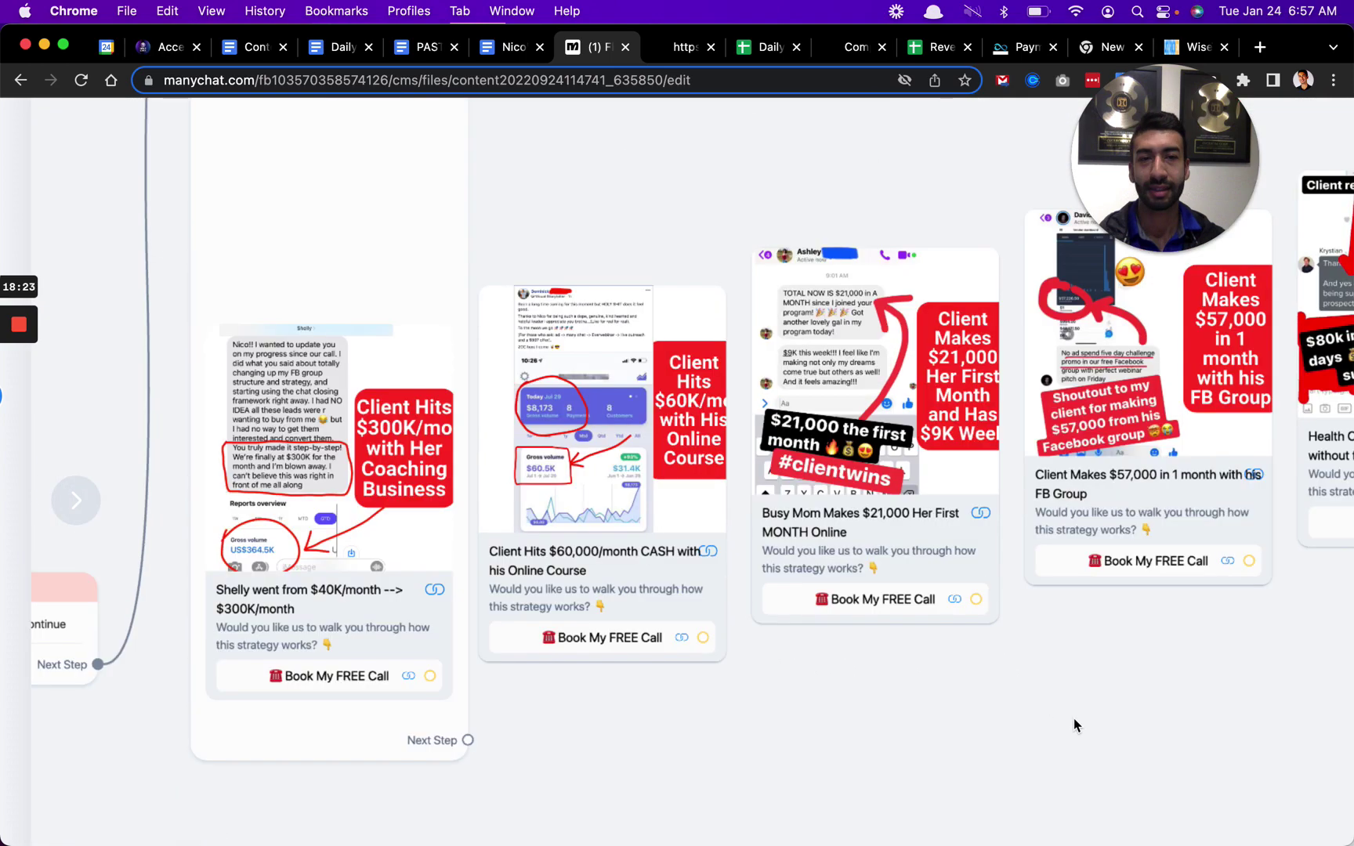
pyautogui.scroll(2, 1152, 769)
pyautogui.hscroll(-2, 1152, 769)
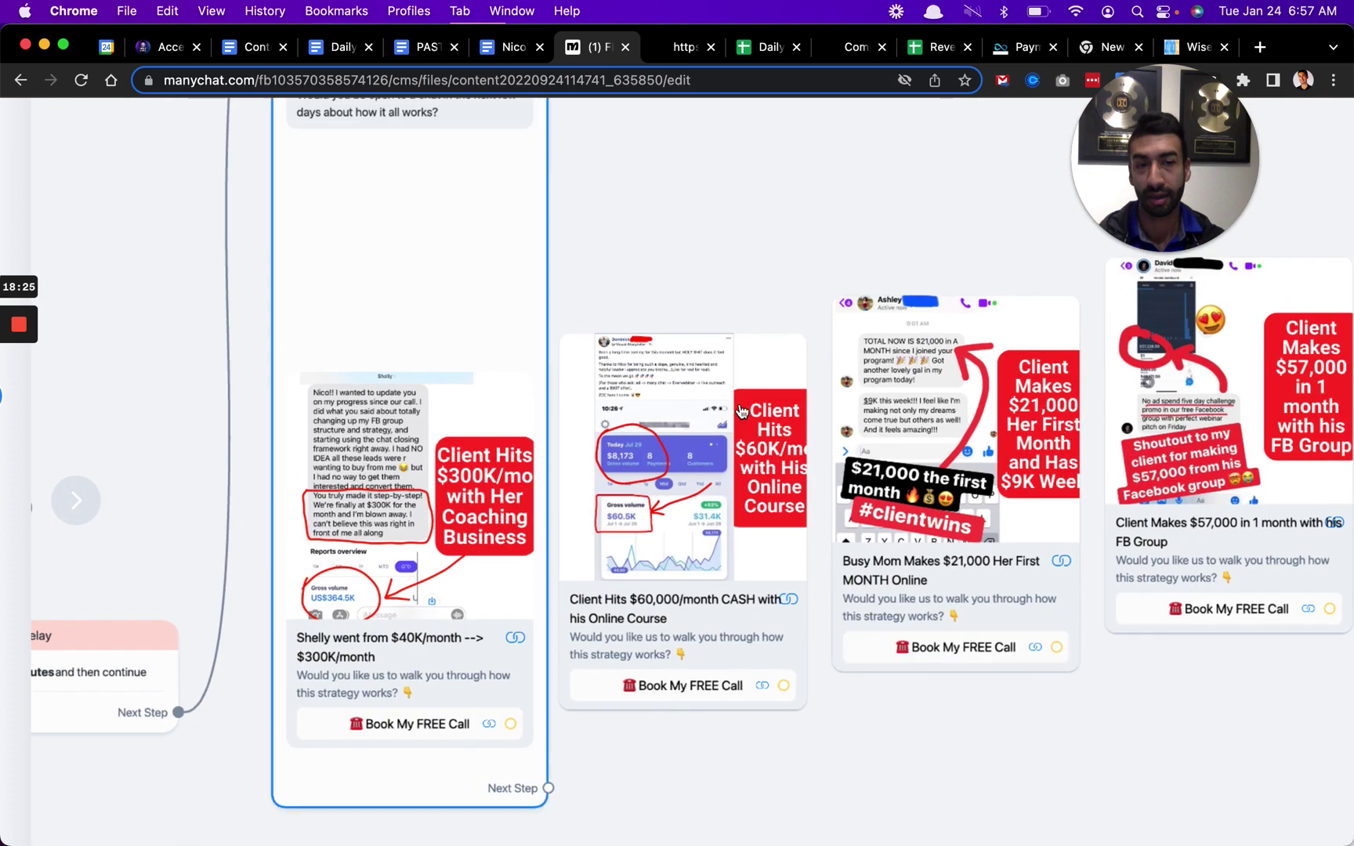
# Pan along the testimonial gallery to its last card, the $40,000-in-10-days card.
pyautogui.moveTo(749, 185); pyautogui.dragTo(928, 297)
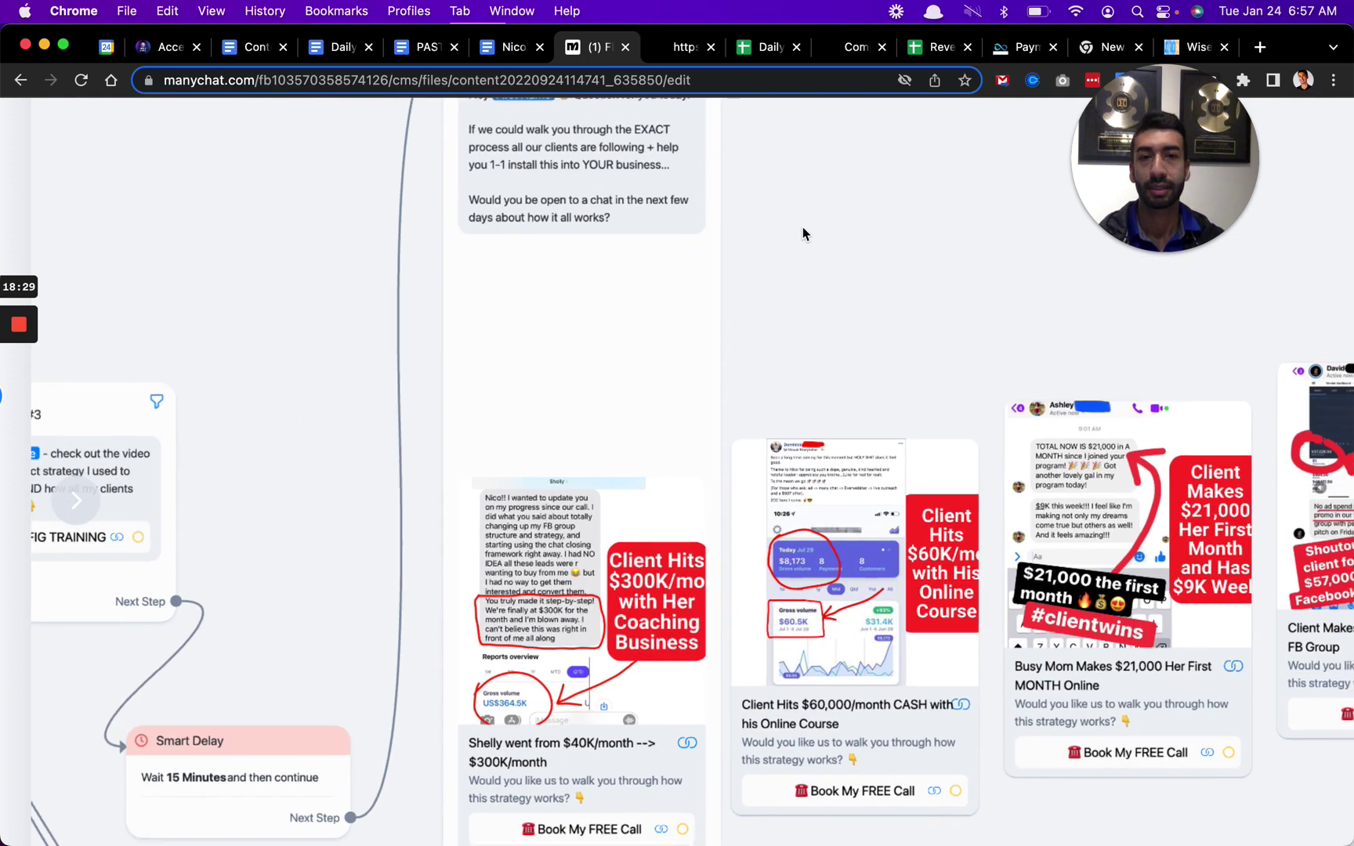
pyautogui.scroll(-5, 803, 226)
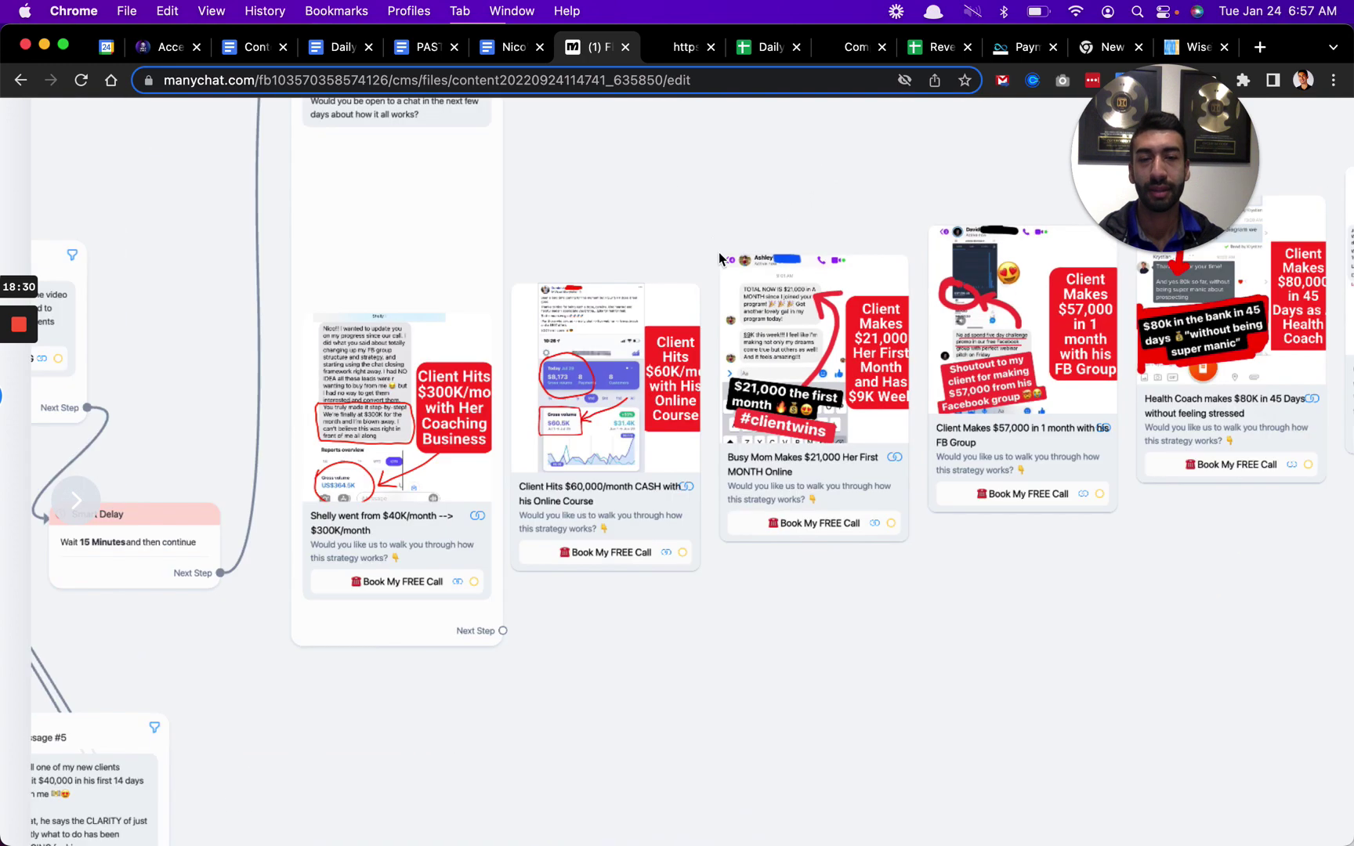
pyautogui.hscroll(-1, 886, 656)
pyautogui.scroll(4, 1037, 705)
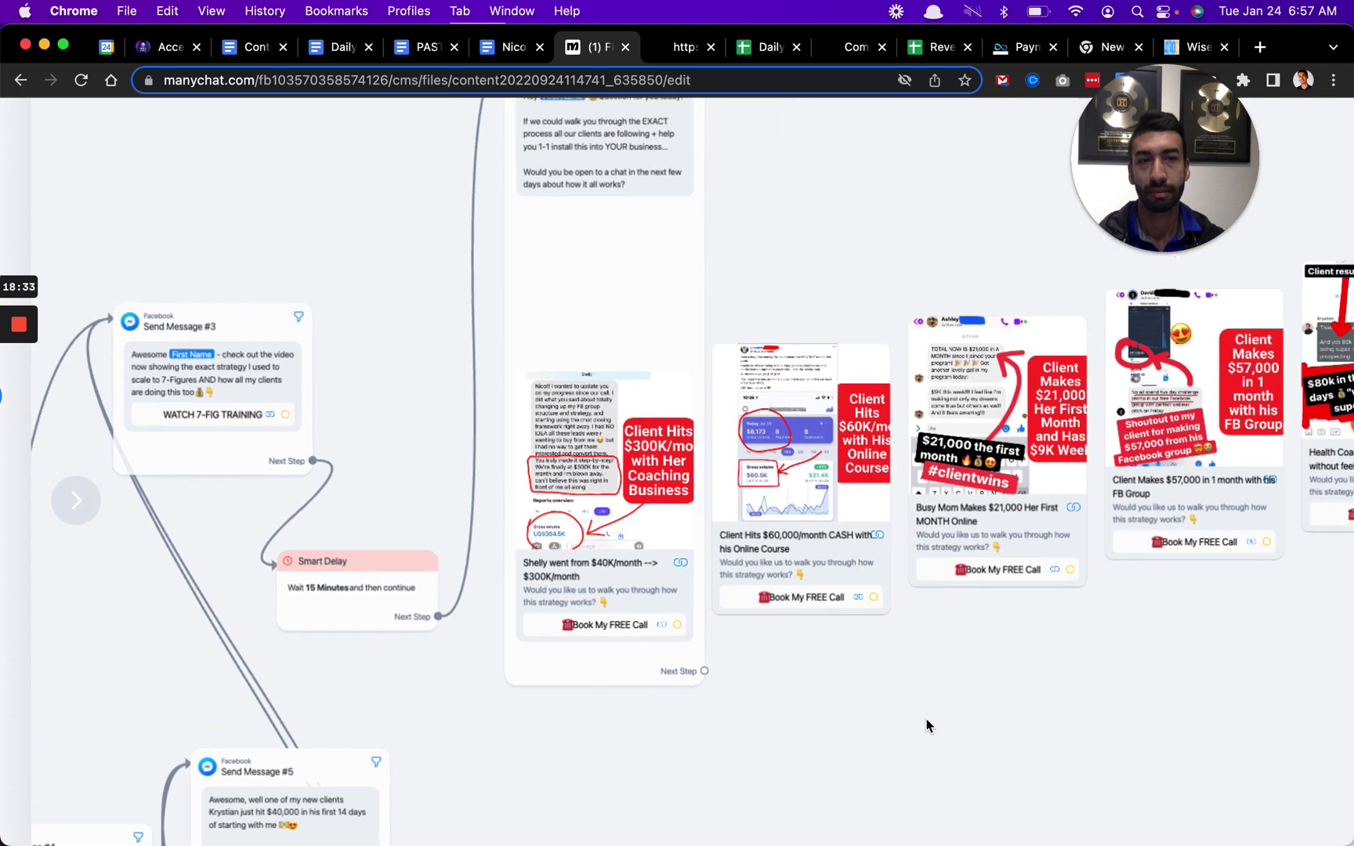
pyautogui.moveTo(927, 726); pyautogui.dragTo(583, 751)
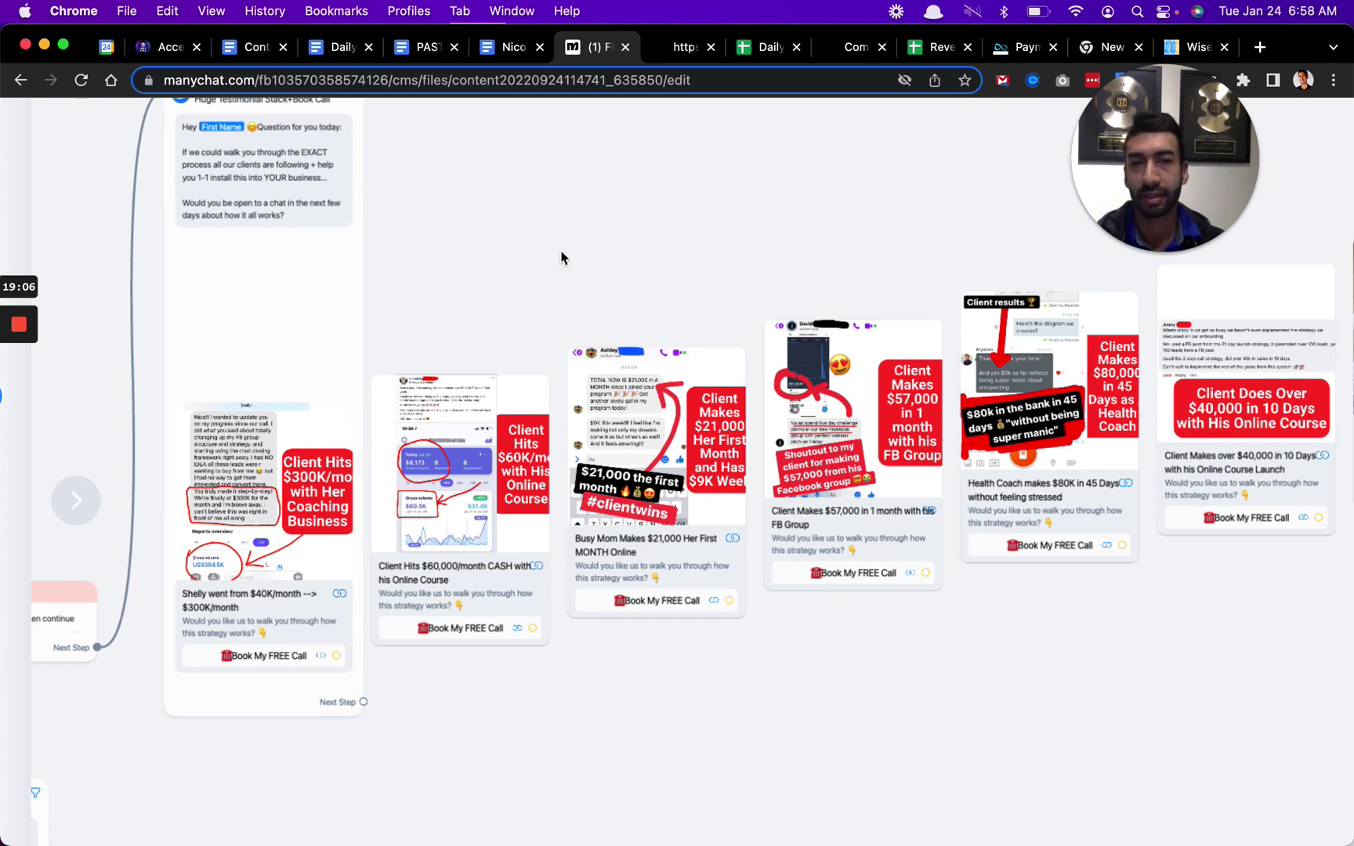
# Pan and zoom the canvas over the Huge Testimonial Stack+Book Call message.
pyautogui.scroll(3, 561, 251)
pyautogui.hscroll(-5, 840, 274)
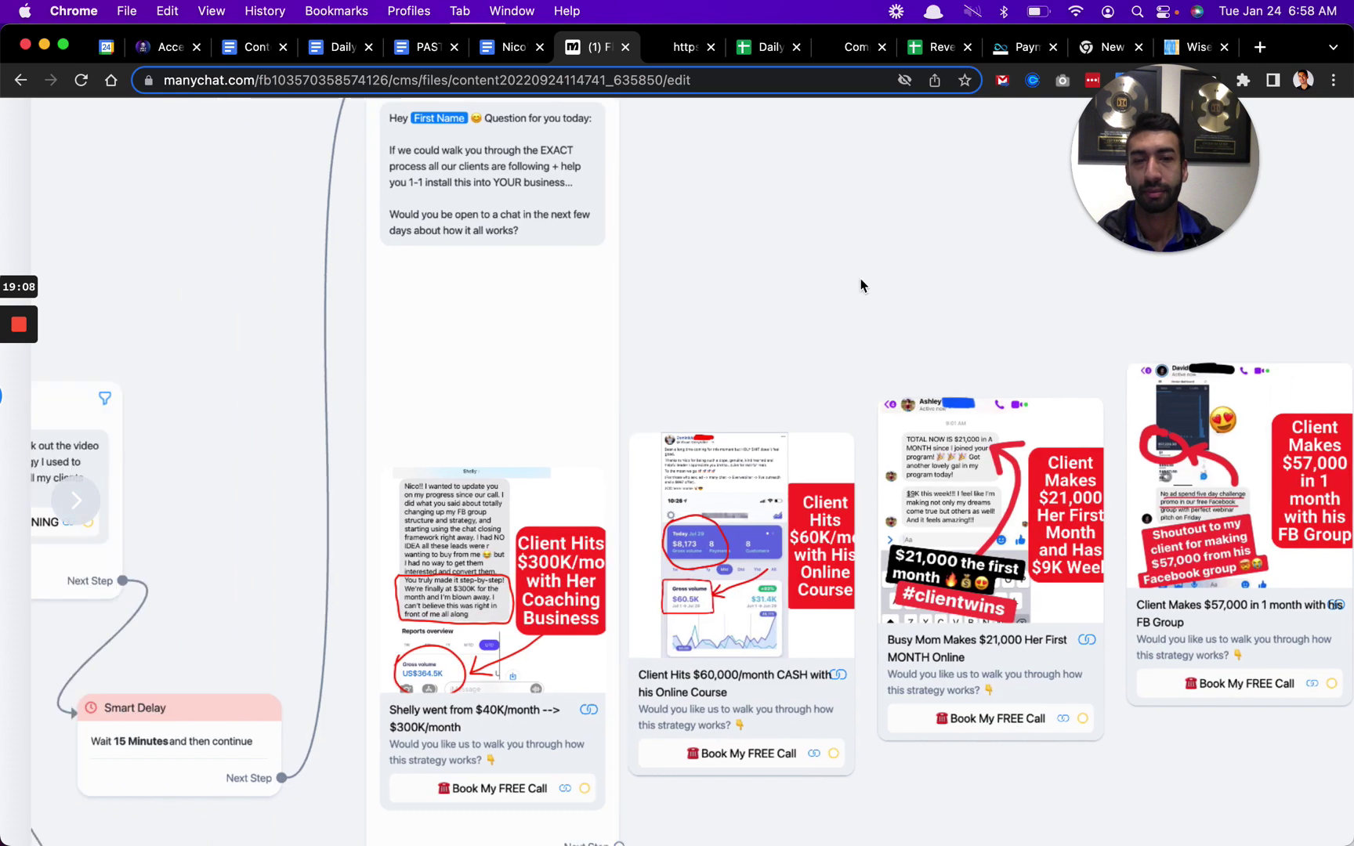
pyautogui.scroll(3, 861, 272)
pyautogui.hscroll(5, 571, 324)
pyautogui.scroll(-3, 570, 325)
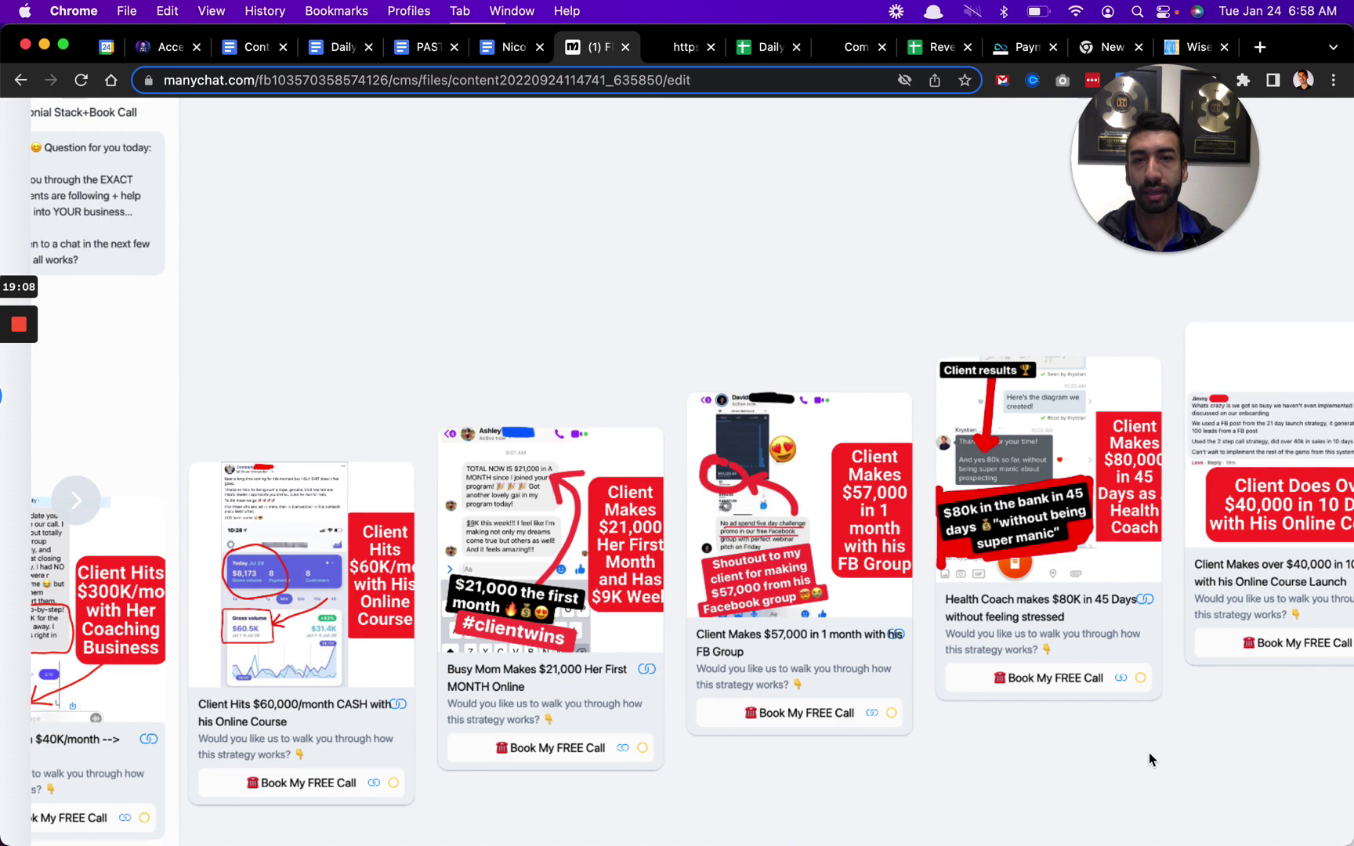
pyautogui.hscroll(5, 1149, 752)
pyautogui.hscroll(-5, 608, 621)
pyautogui.hscroll(-5, 762, 708)
pyautogui.scroll(-1, 762, 707)
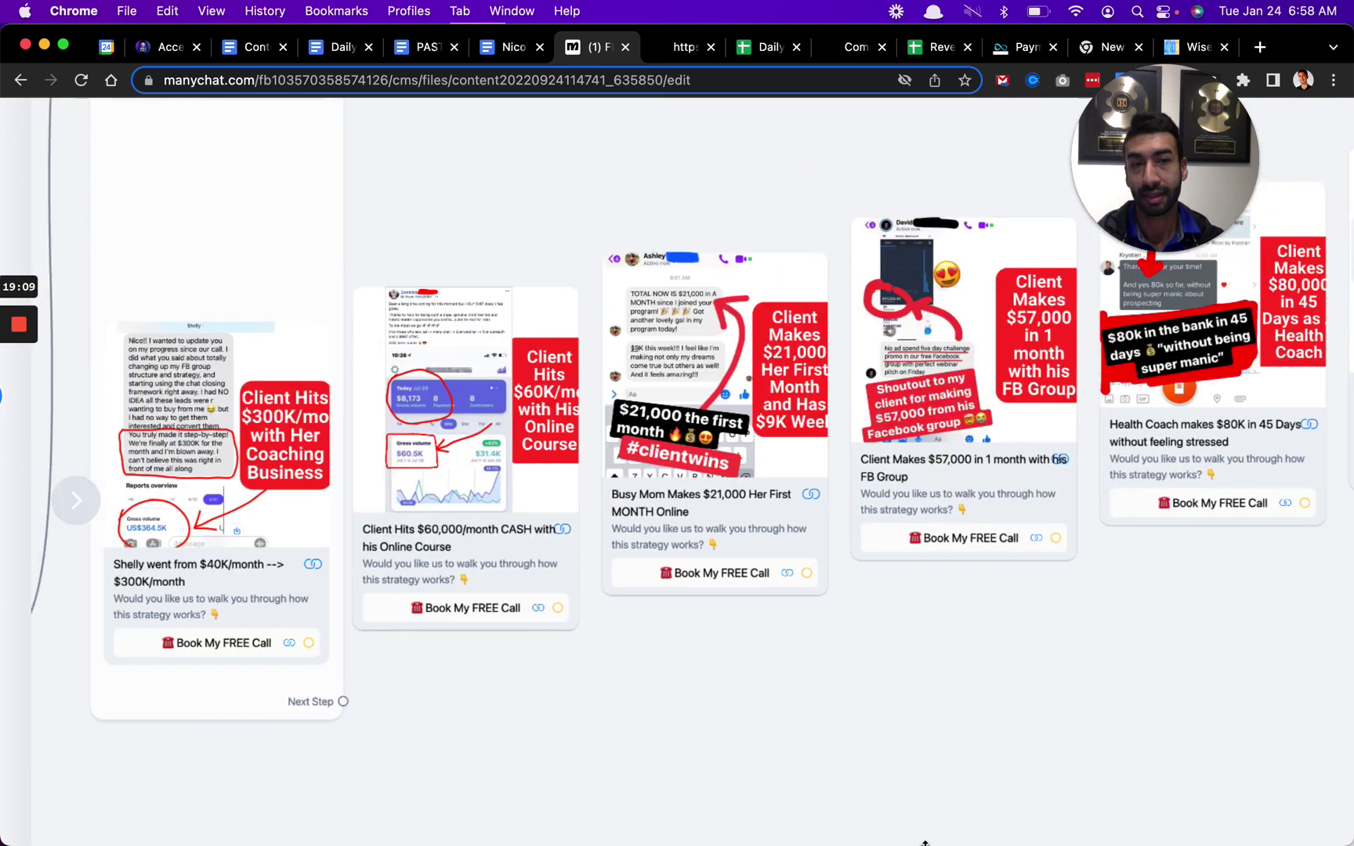
pyautogui.hscroll(-5, 571, 737)
pyautogui.scroll(2, 570, 737)
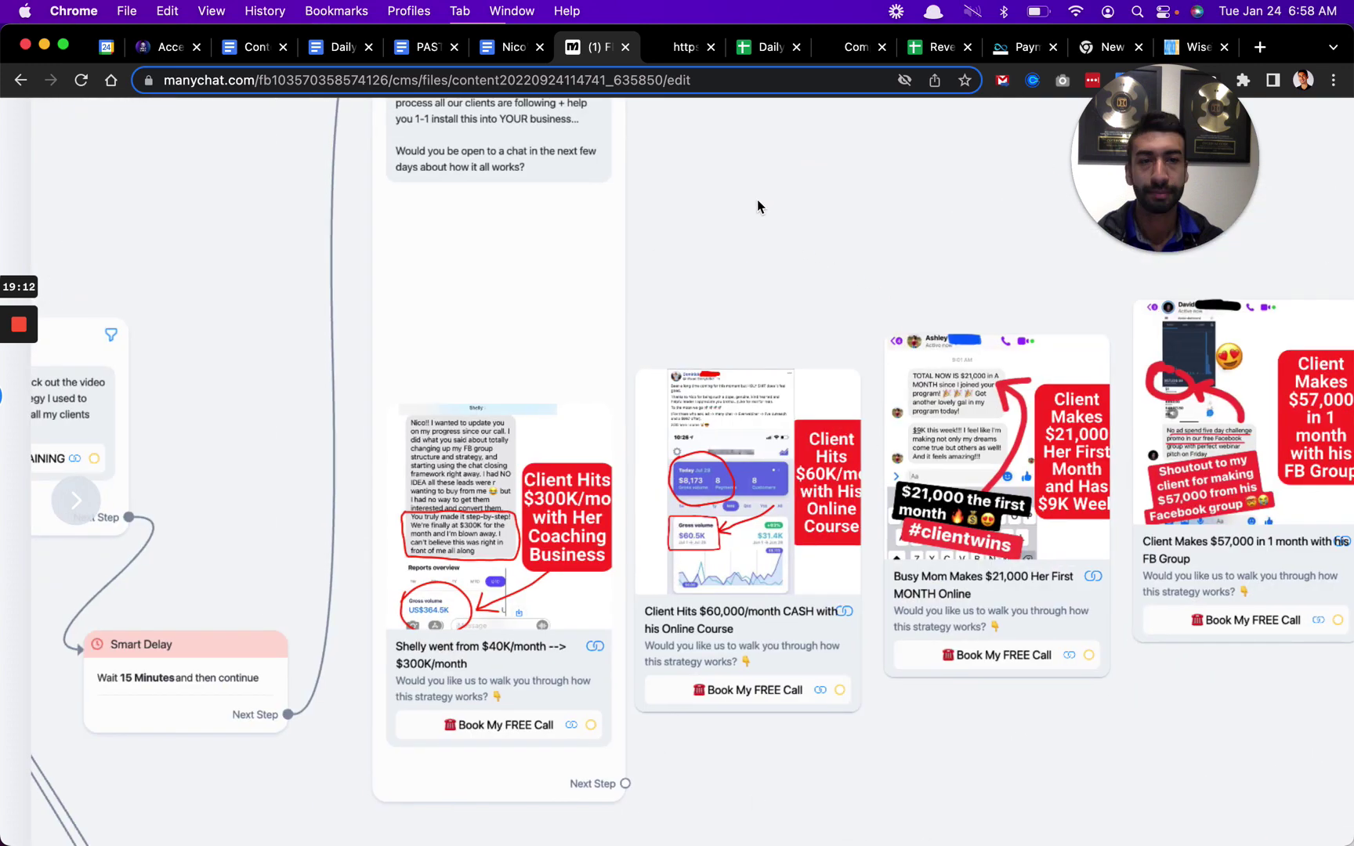
pyautogui.scroll(5, 758, 207)
pyautogui.scroll(3, 982, 514)
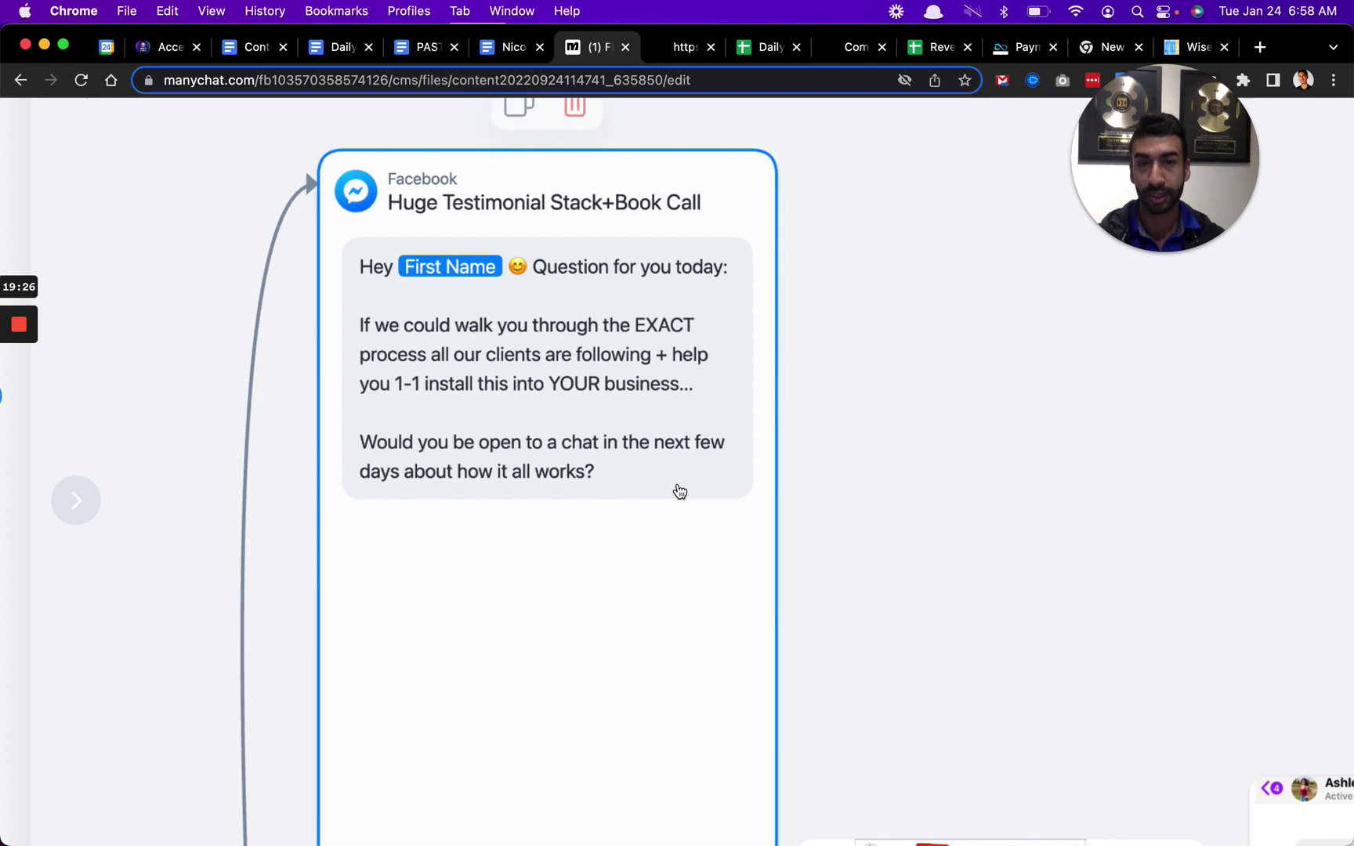
# Bring the testimonial images into view, showing the Shelly $300K card and its booking link.
pyautogui.moveTo(949, 610); pyautogui.dragTo(876, 310)
pyautogui.scroll(-5, 876, 310)
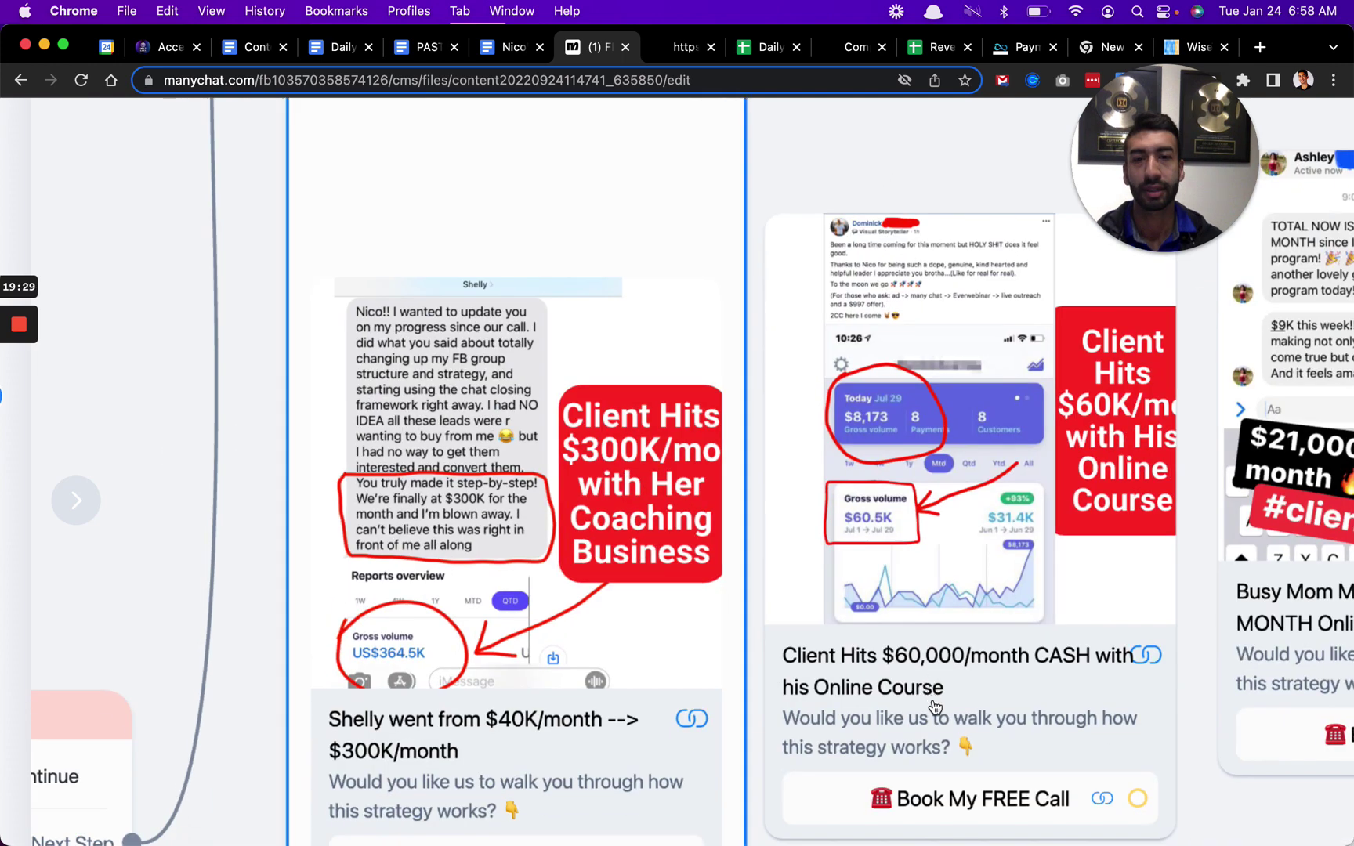
pyautogui.scroll(-5, 905, 255)
pyautogui.scroll(-2, 627, 349)
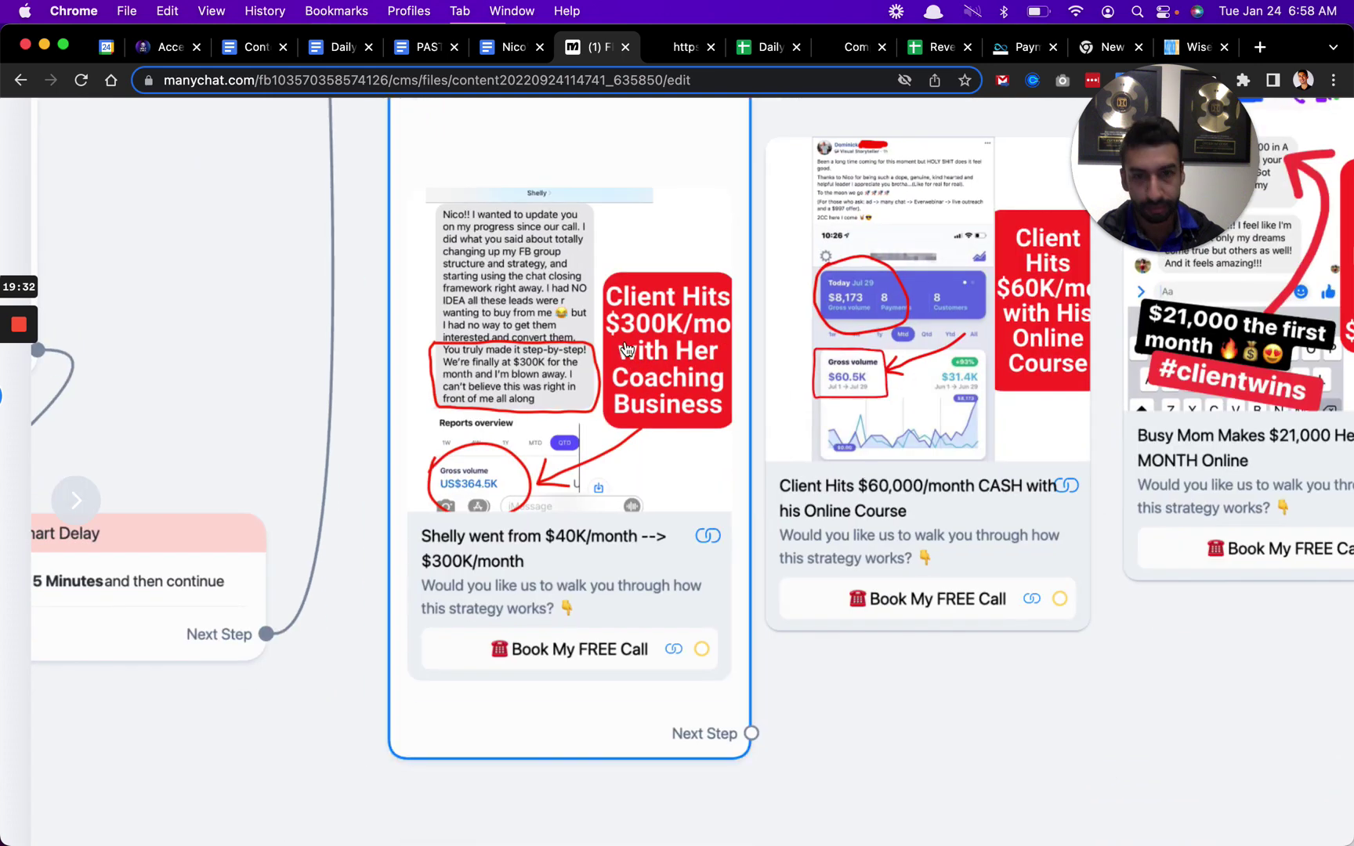
pyautogui.hscroll(-8, 603, 470)
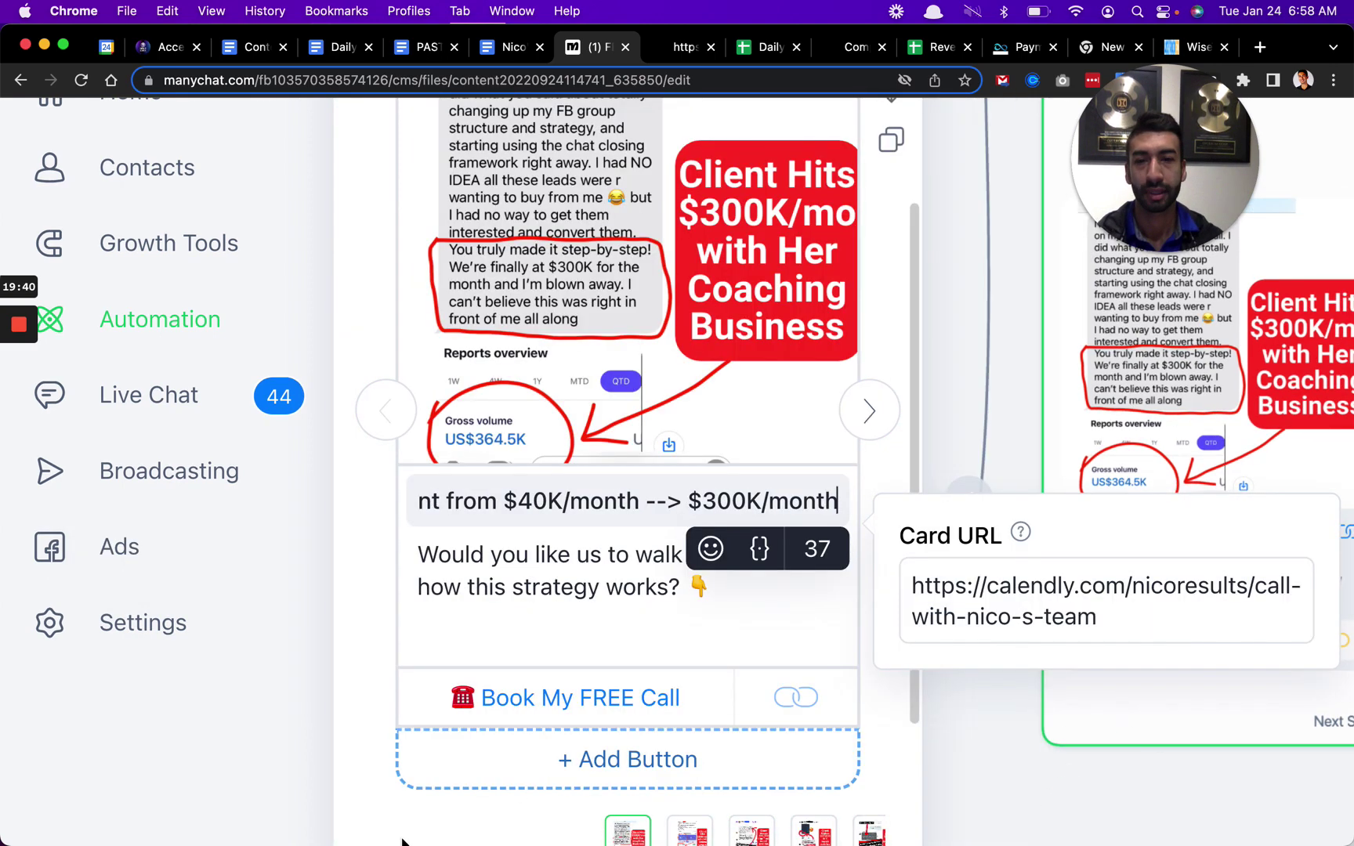
# Close the Card URL popup and advance the gallery to the Client Hits $60,000/month card.
pyautogui.click(387, 589)
pyautogui.scroll(-2, 867, 565)
pyautogui.scroll(5, 916, 608)
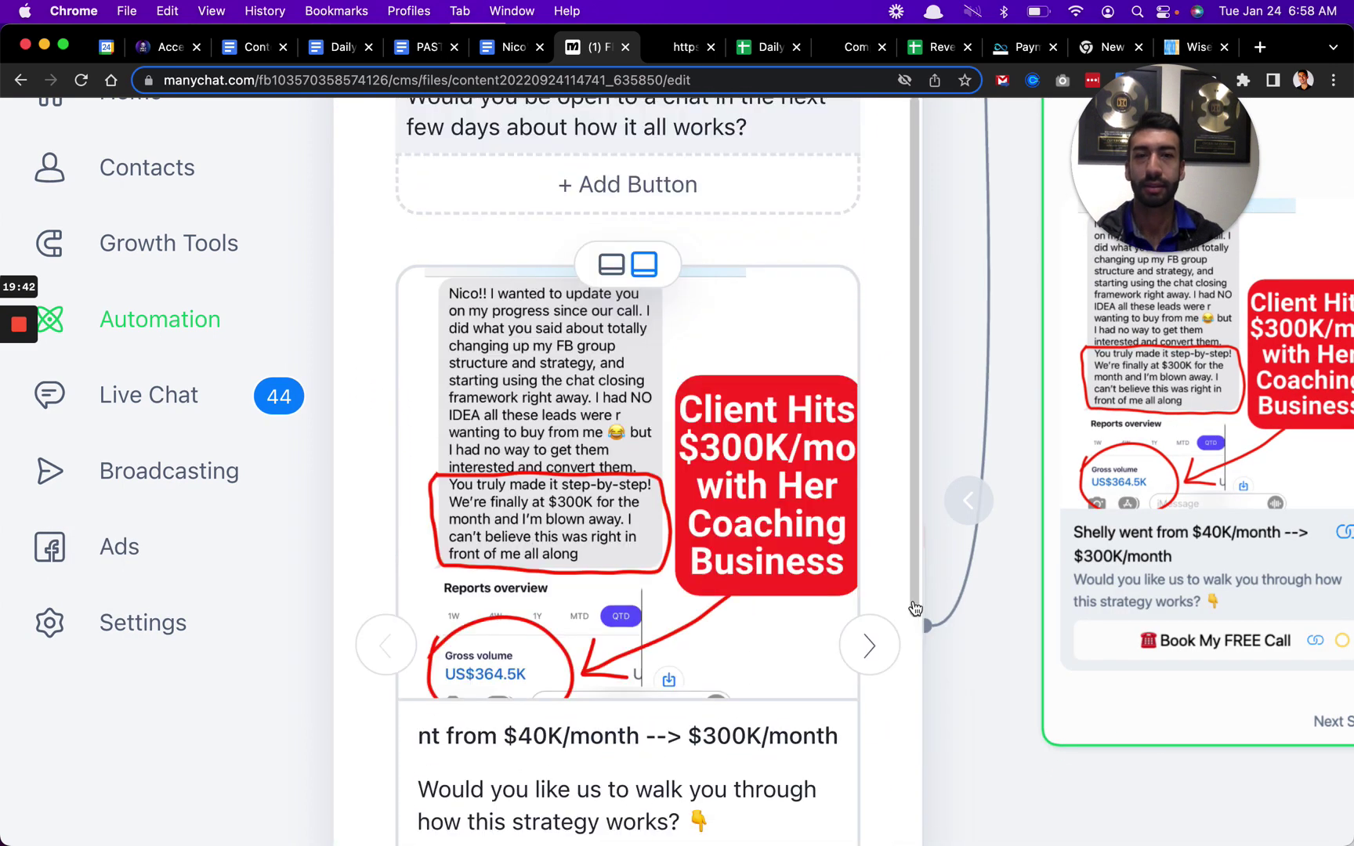
pyautogui.scroll(-5, 915, 609)
pyautogui.scroll(-10, 666, 545)
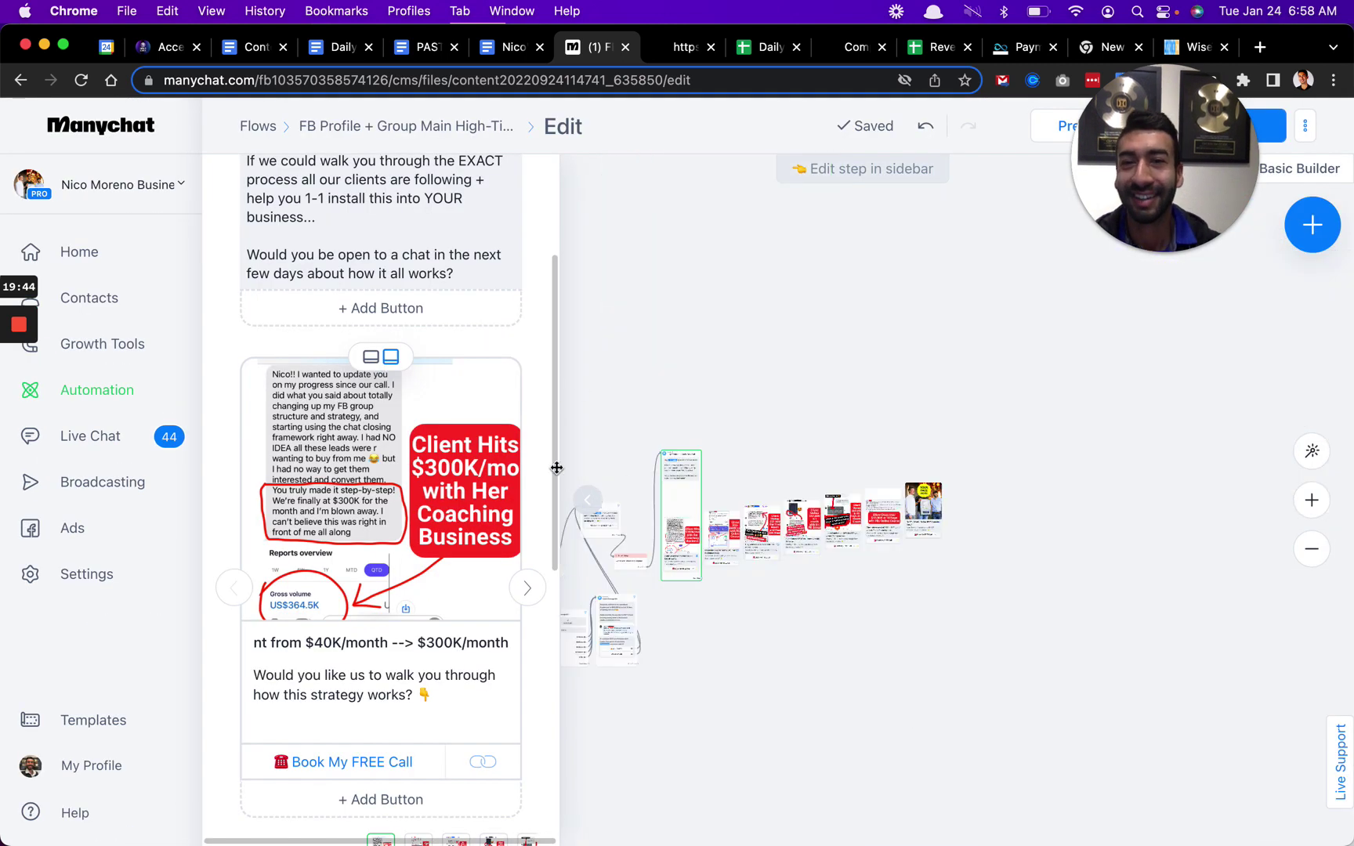
pyautogui.scroll(8, 666, 442)
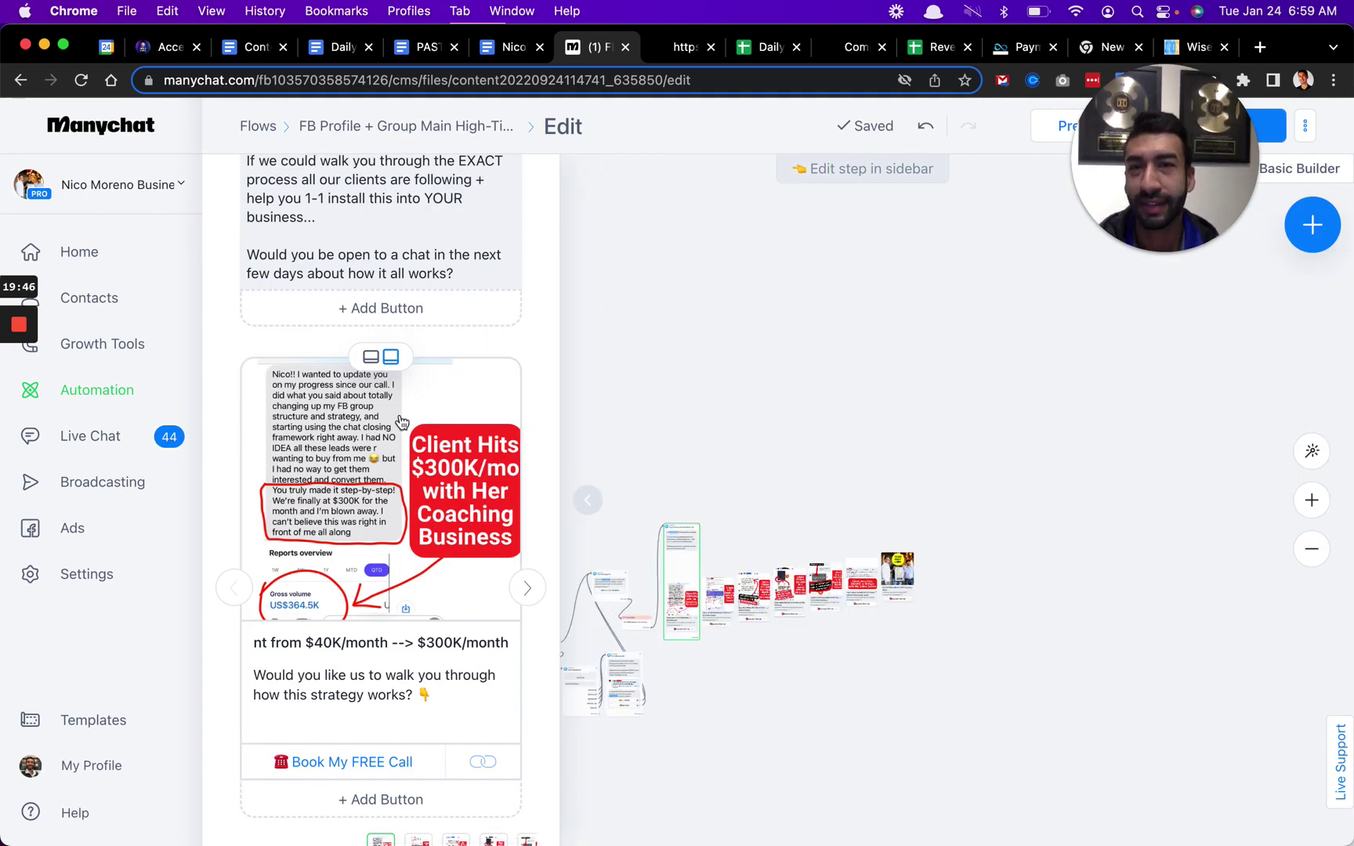
pyautogui.scroll(3, 400, 415)
pyautogui.scroll(-10, 400, 414)
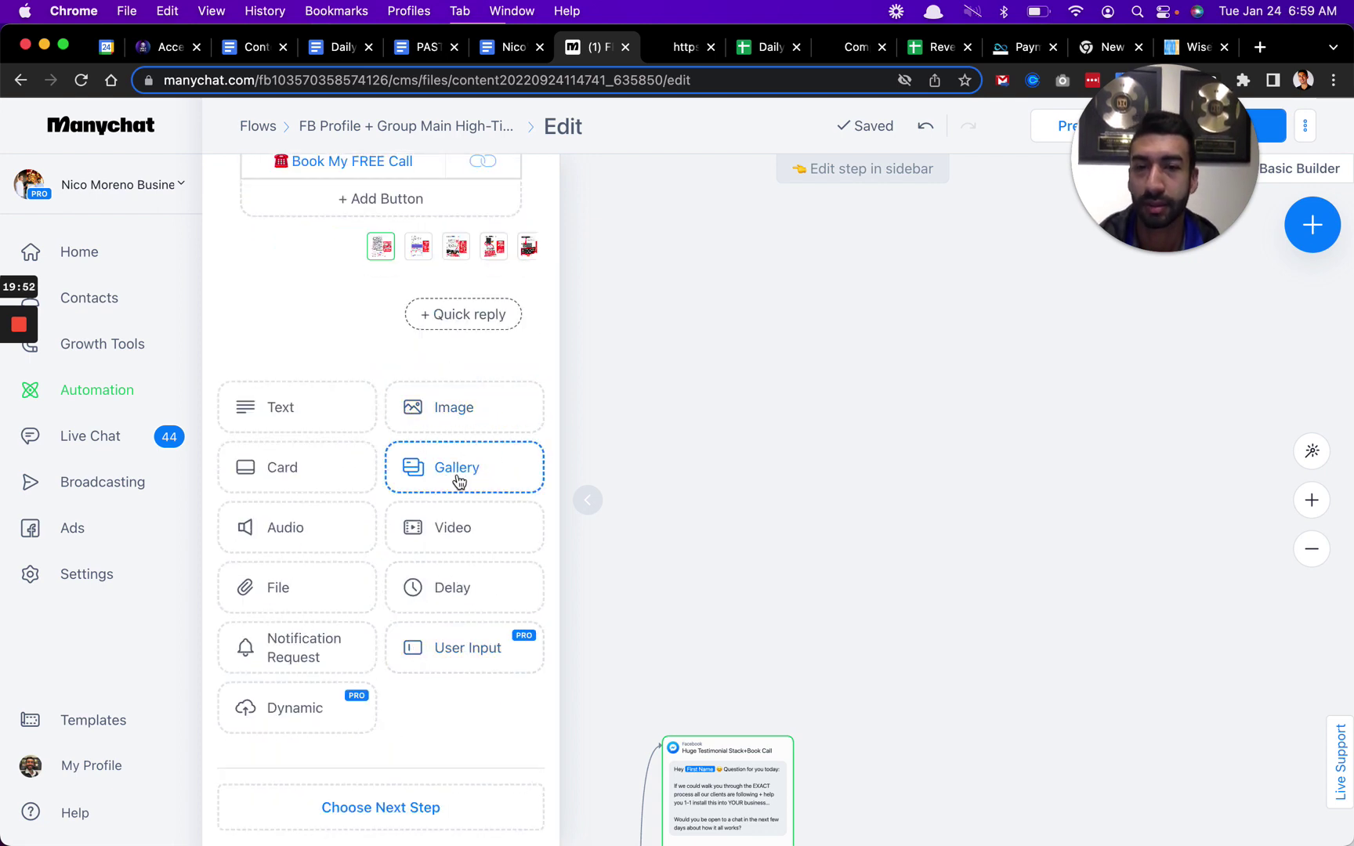
pyautogui.scroll(8, 458, 472)
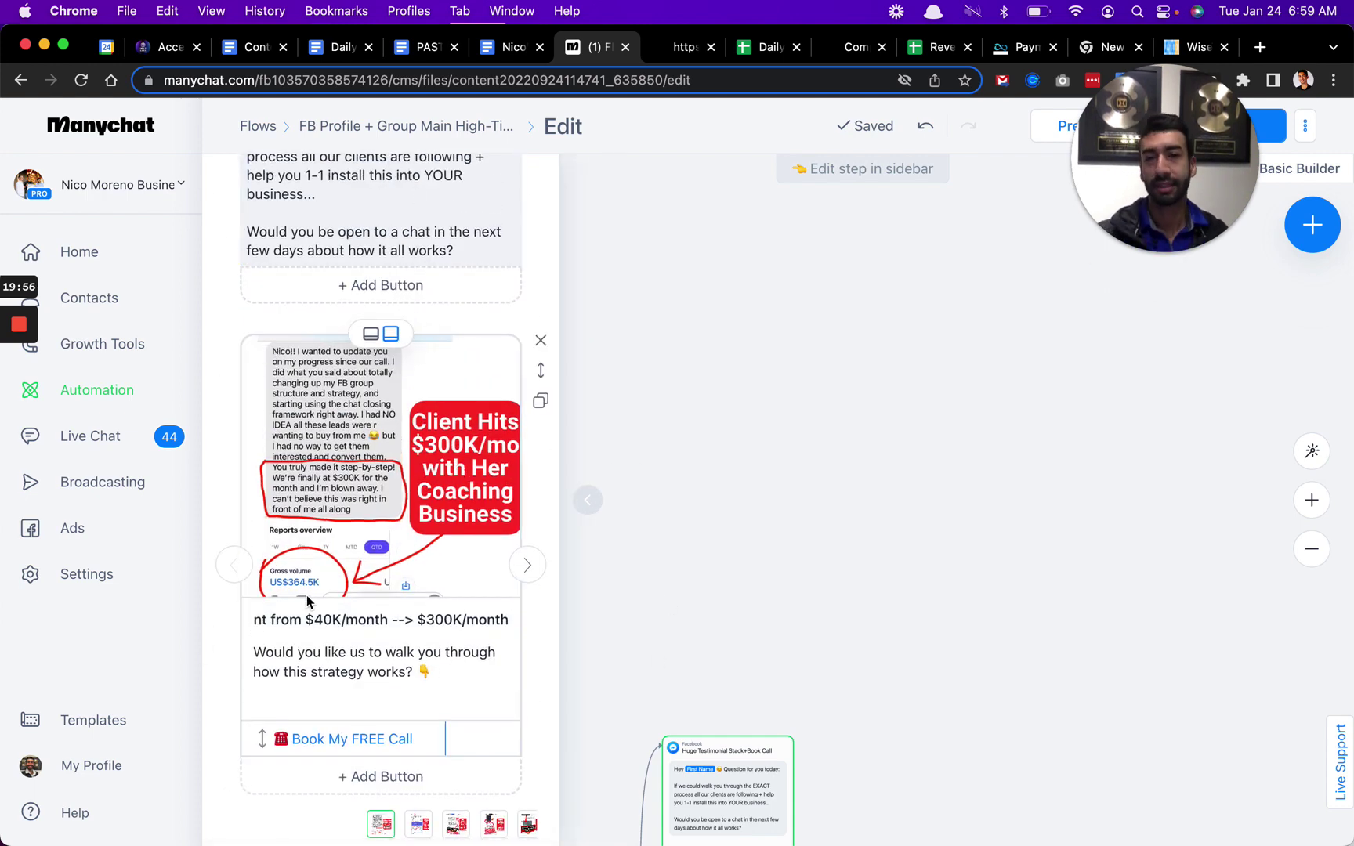
pyautogui.scroll(-3, 823, 509)
pyautogui.scroll(-5, 963, 389)
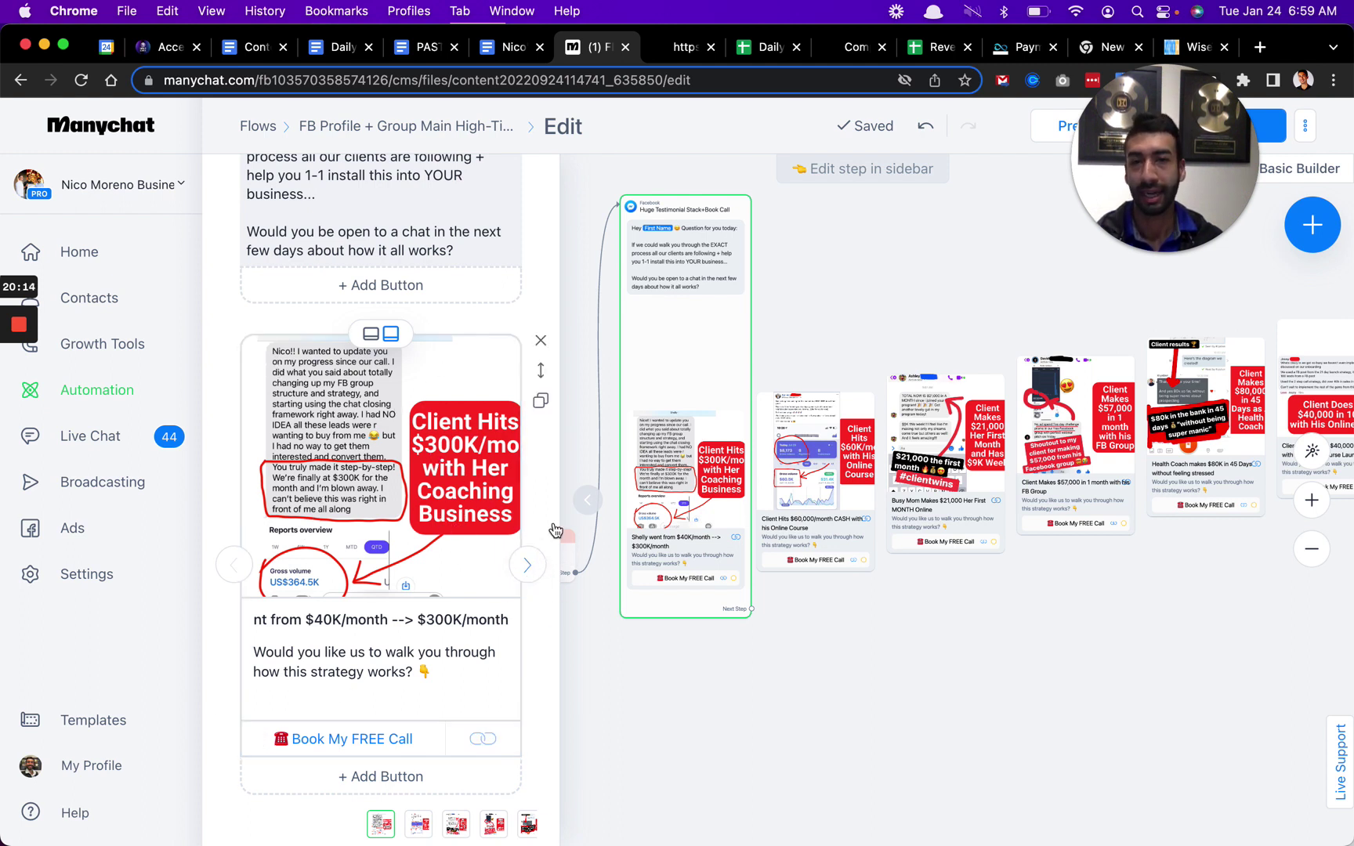
pyautogui.click(523, 568)
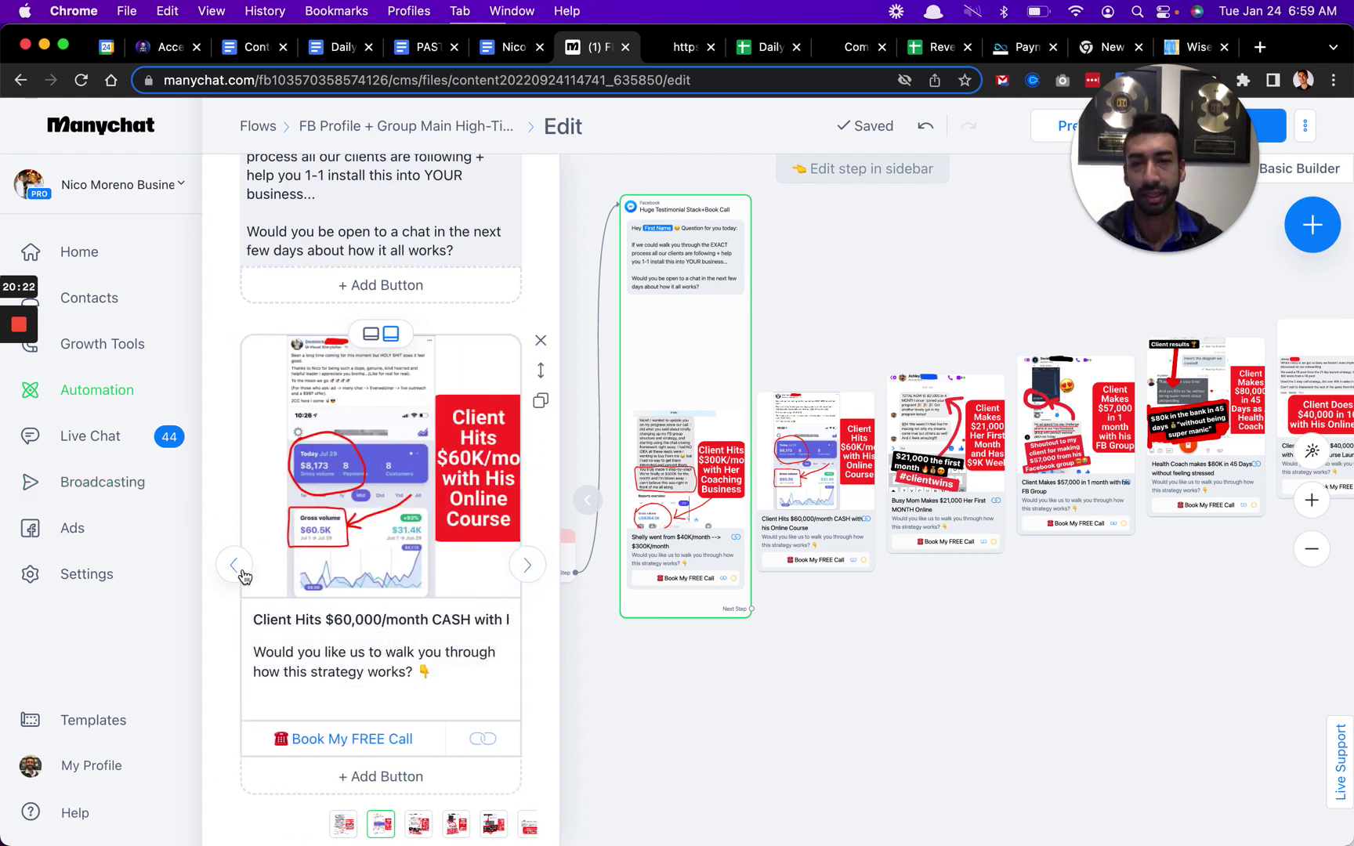
# Return the gallery to the Shelly $300K card, check its title, then close the step editor.
pyautogui.moveTo(437, 585); pyautogui.dragTo(502, 584)
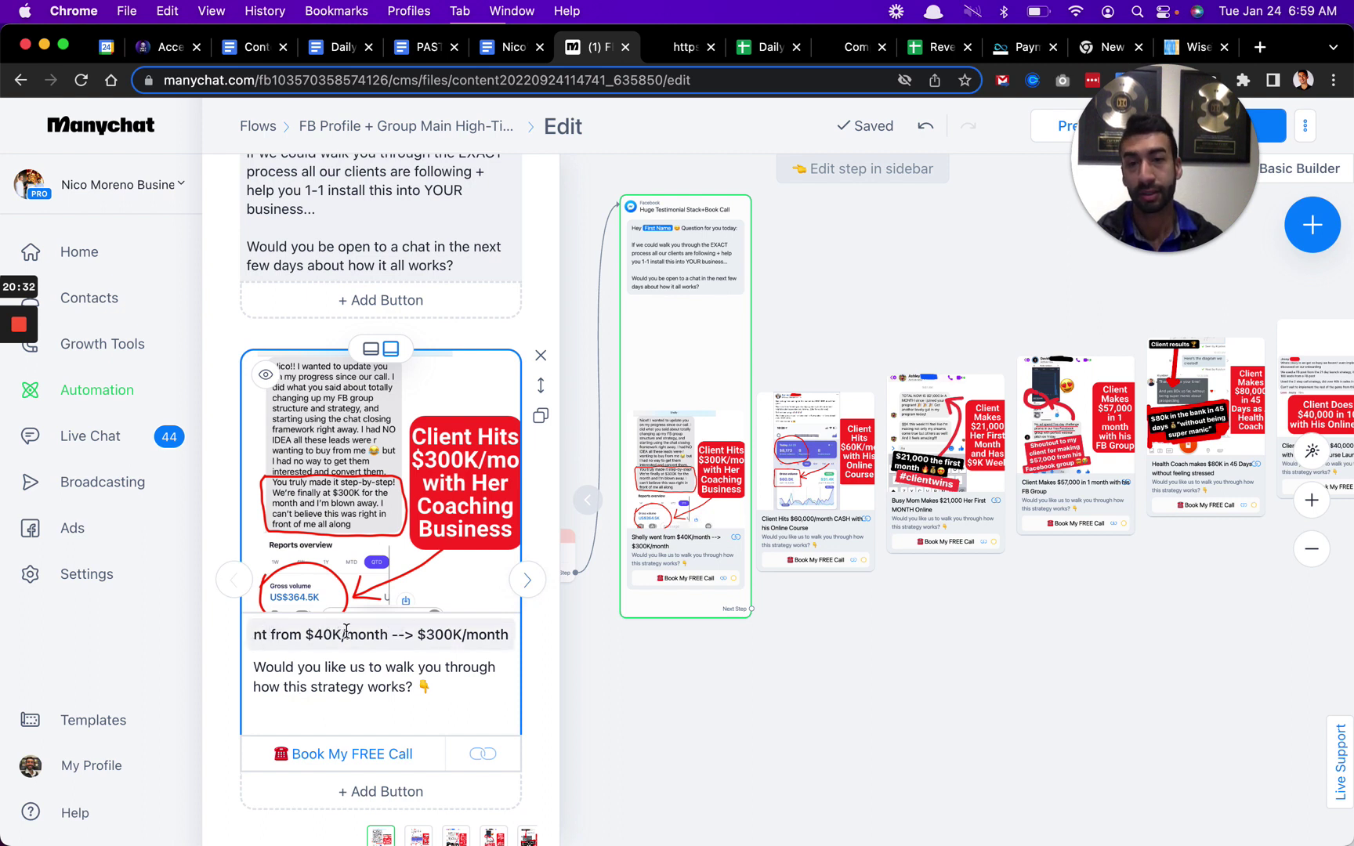
pyautogui.click(274, 634)
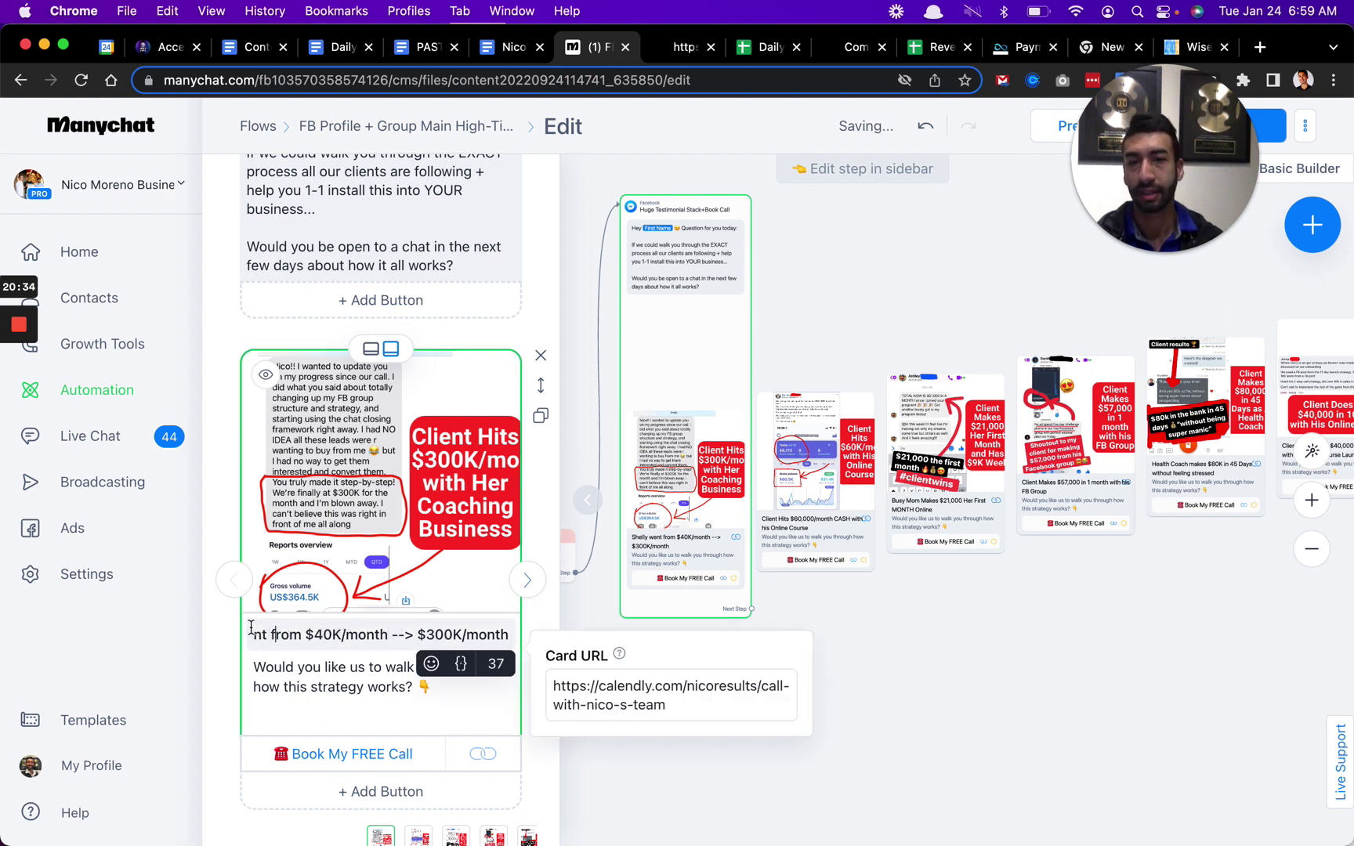
pyautogui.moveTo(250, 630); pyautogui.dragTo(298, 642)
pyautogui.click(271, 635)
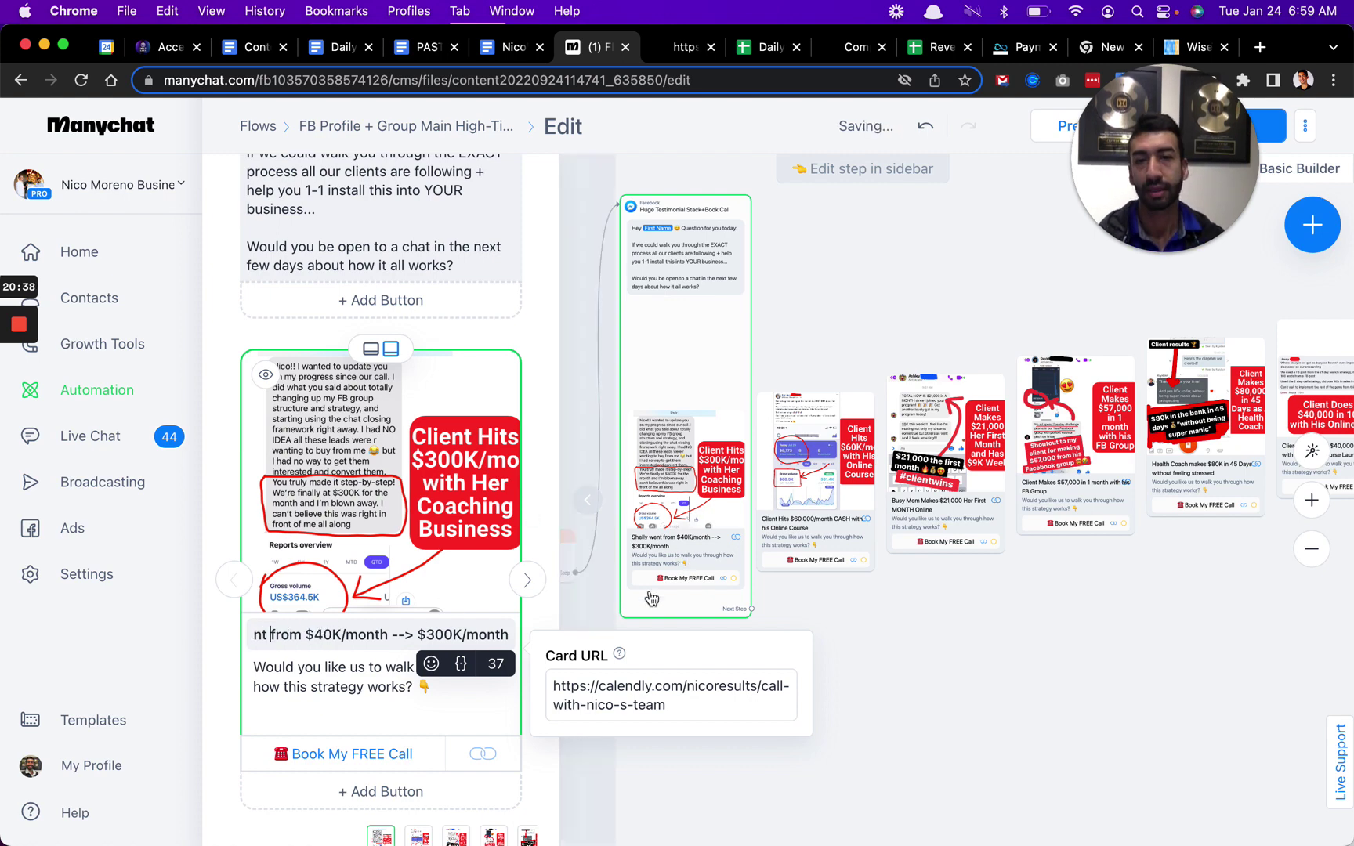
pyautogui.click(990, 674)
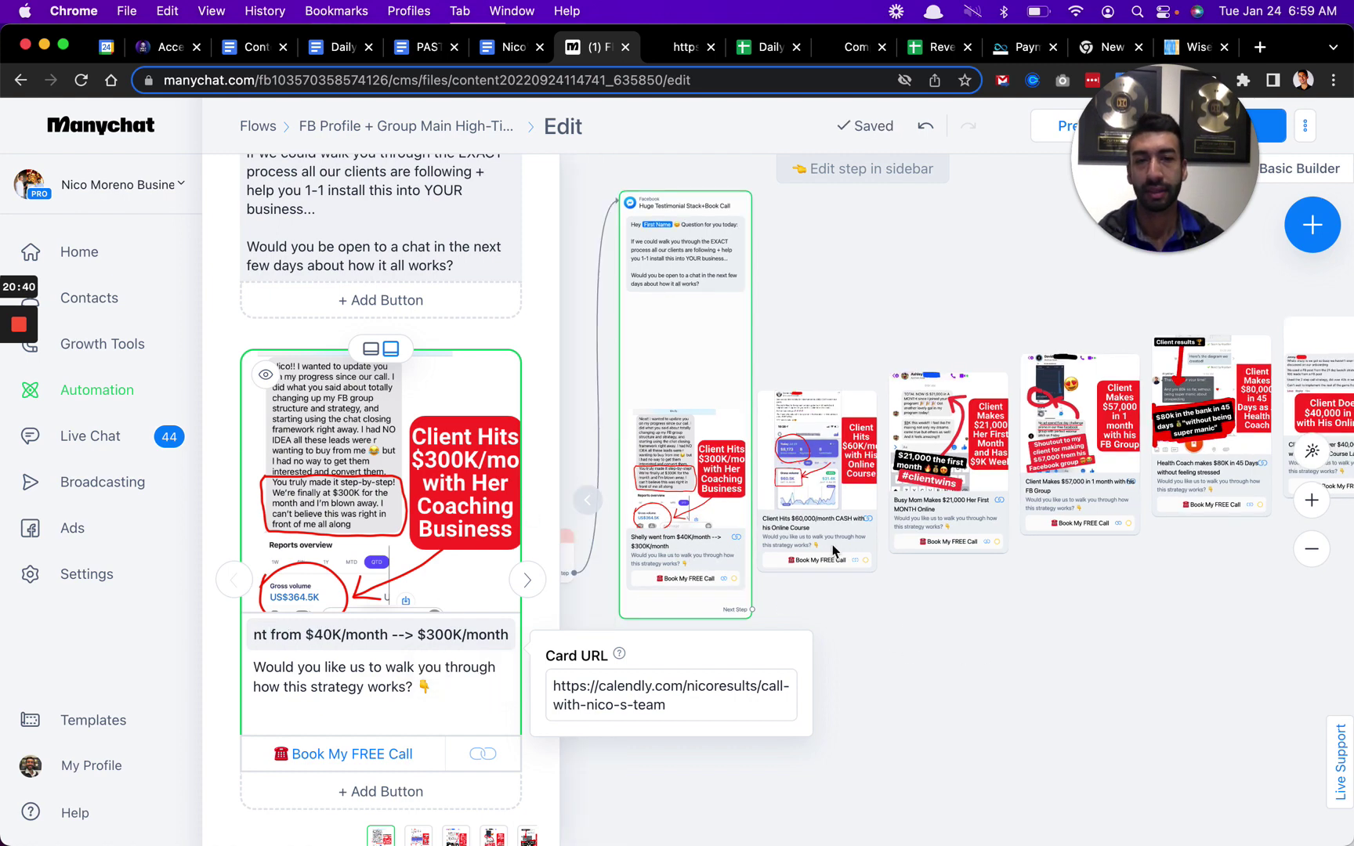
pyautogui.click(831, 600)
pyautogui.scroll(5, 694, 549)
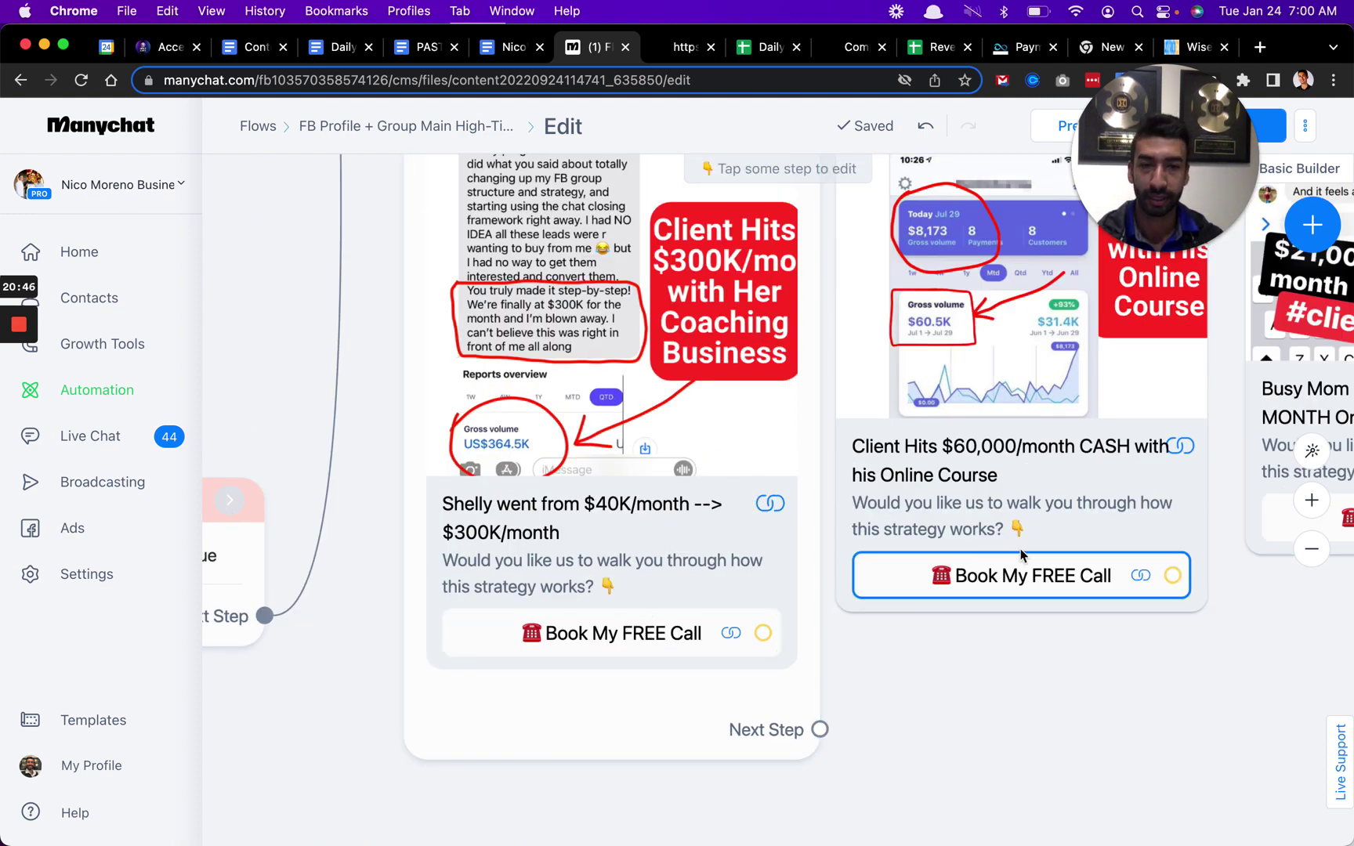
# Pan along the testimonial gallery to the Busy Mom and Health Coach cards.
pyautogui.hscroll(8, 1018, 721)
pyautogui.scroll(2, 1018, 721)
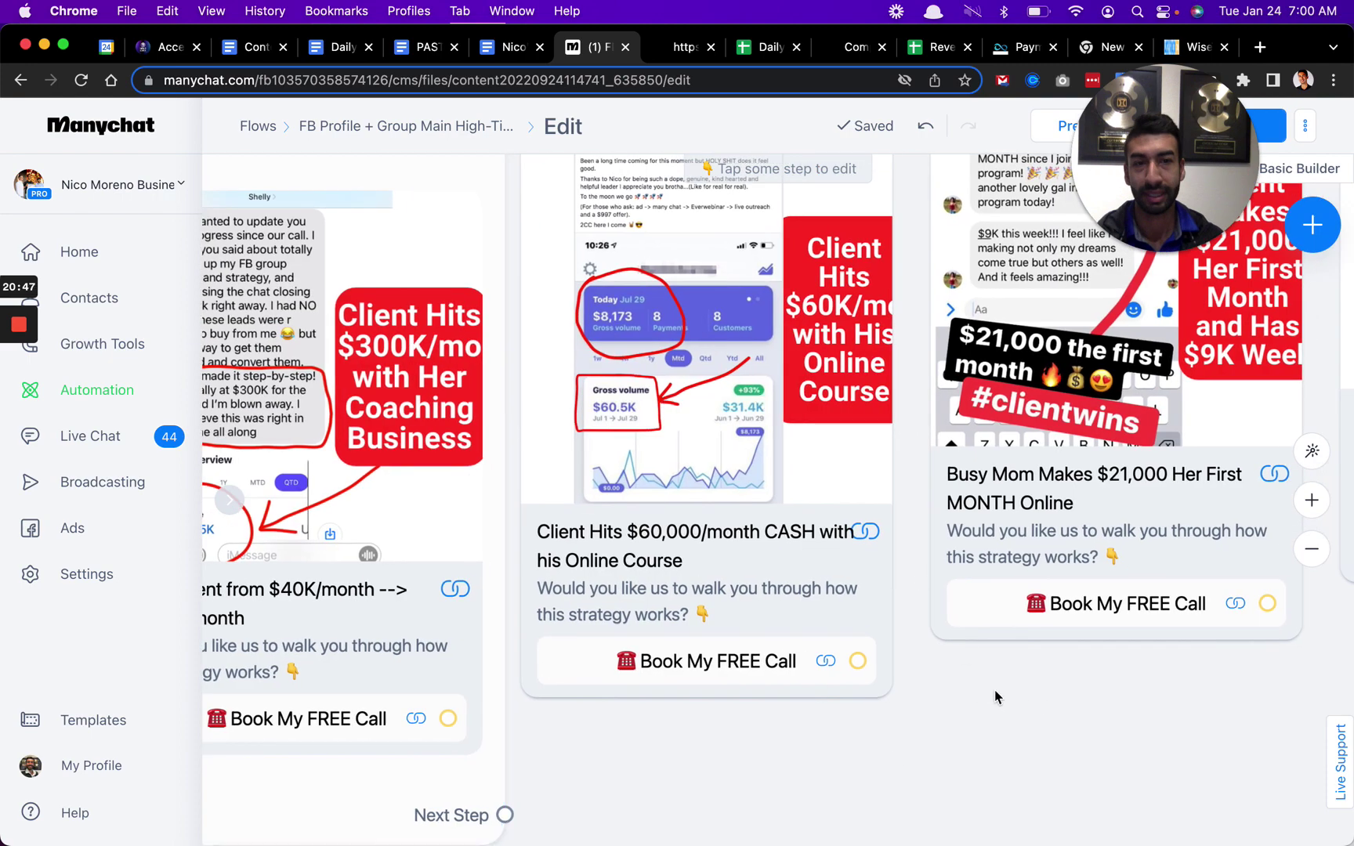
pyautogui.scroll(3, 995, 690)
pyautogui.hscroll(-2, 995, 690)
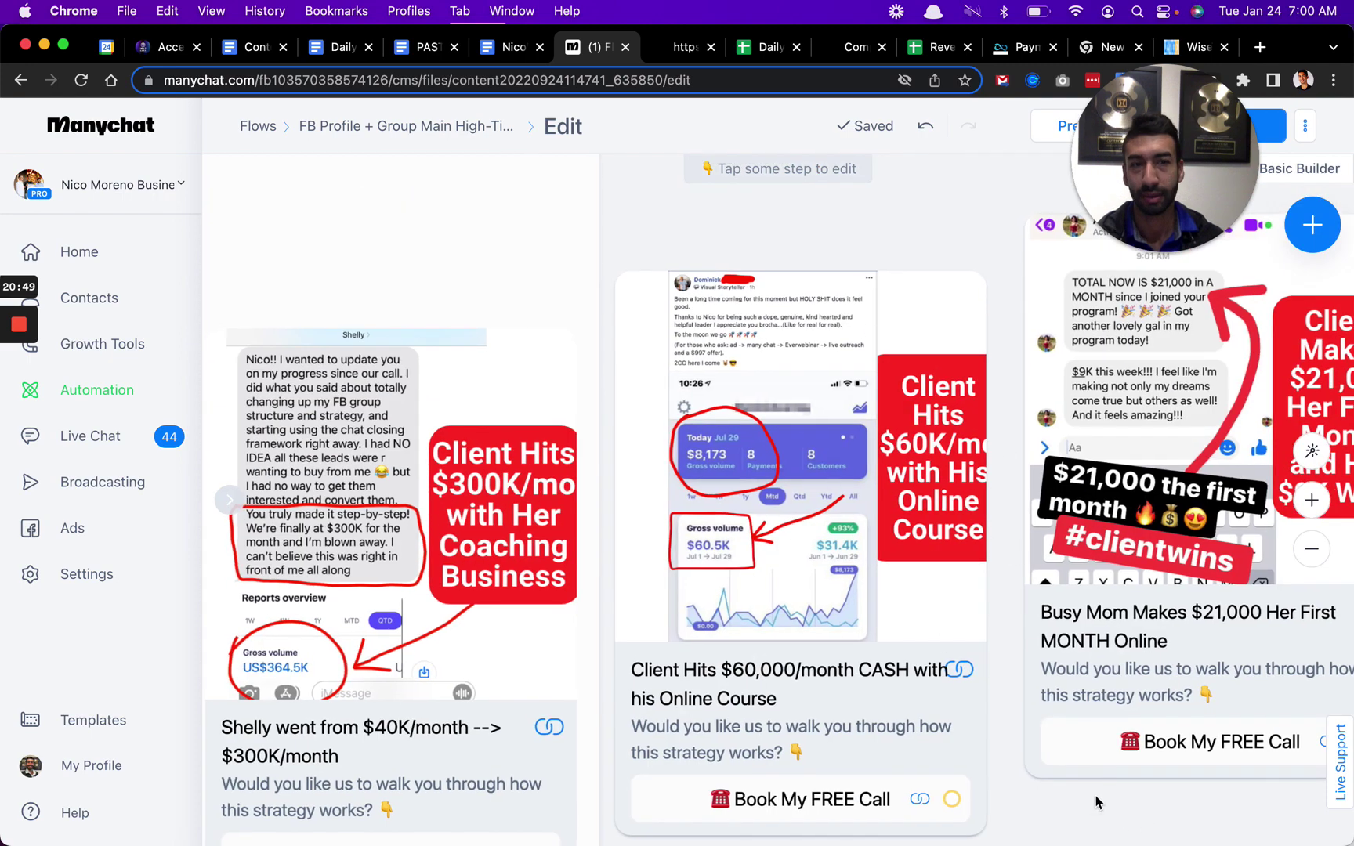
pyautogui.hscroll(10, 1097, 799)
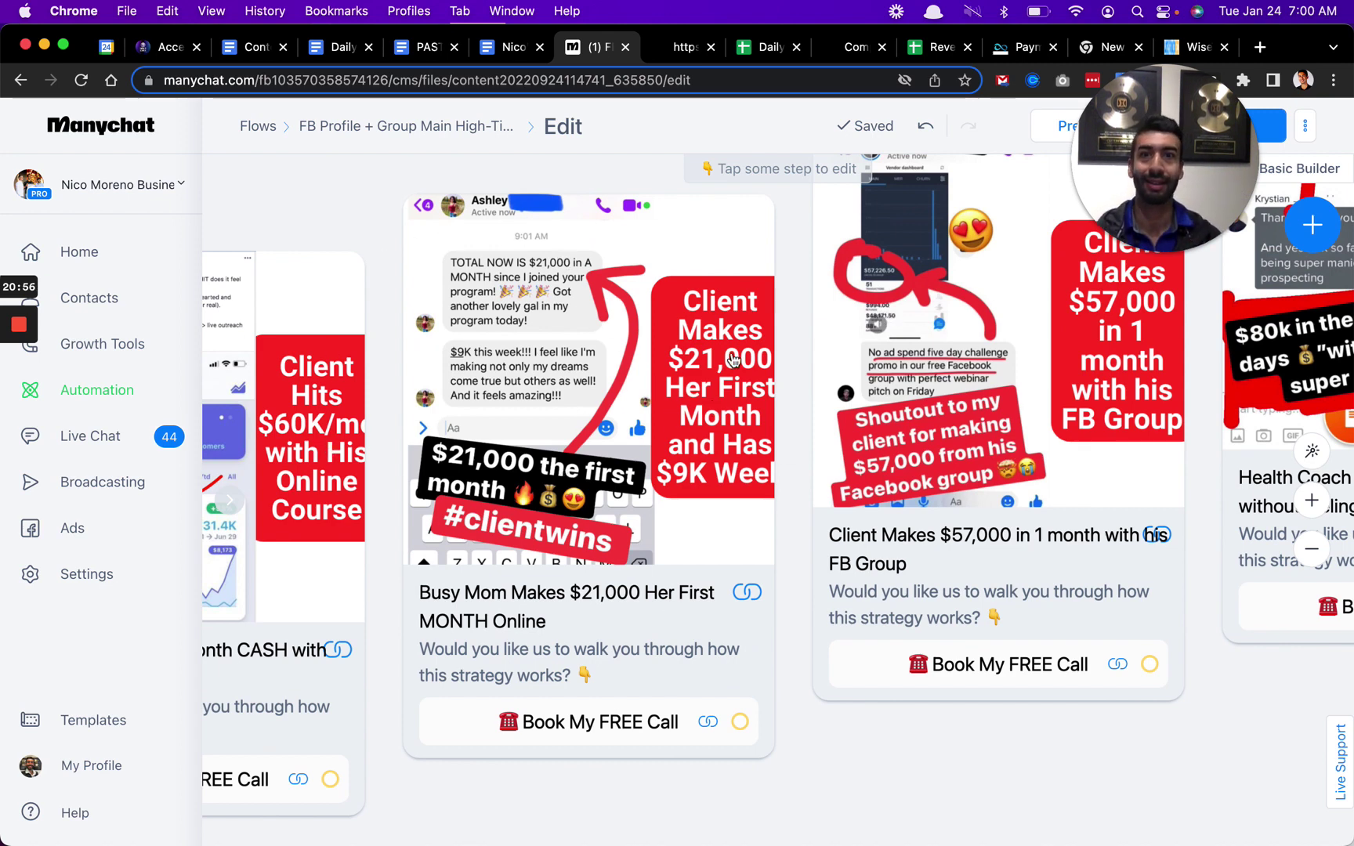
pyautogui.moveTo(927, 787)
pyautogui.mouseDown()
pyautogui.moveTo(1143, 769)
pyautogui.moveTo(822, 832)
pyautogui.moveTo(566, 803)
pyautogui.mouseUp()
# Continue right to the final 'Do YOU Want to Be Our NEXT Success Story?' card.
pyautogui.hscroll(3, 649, 795)
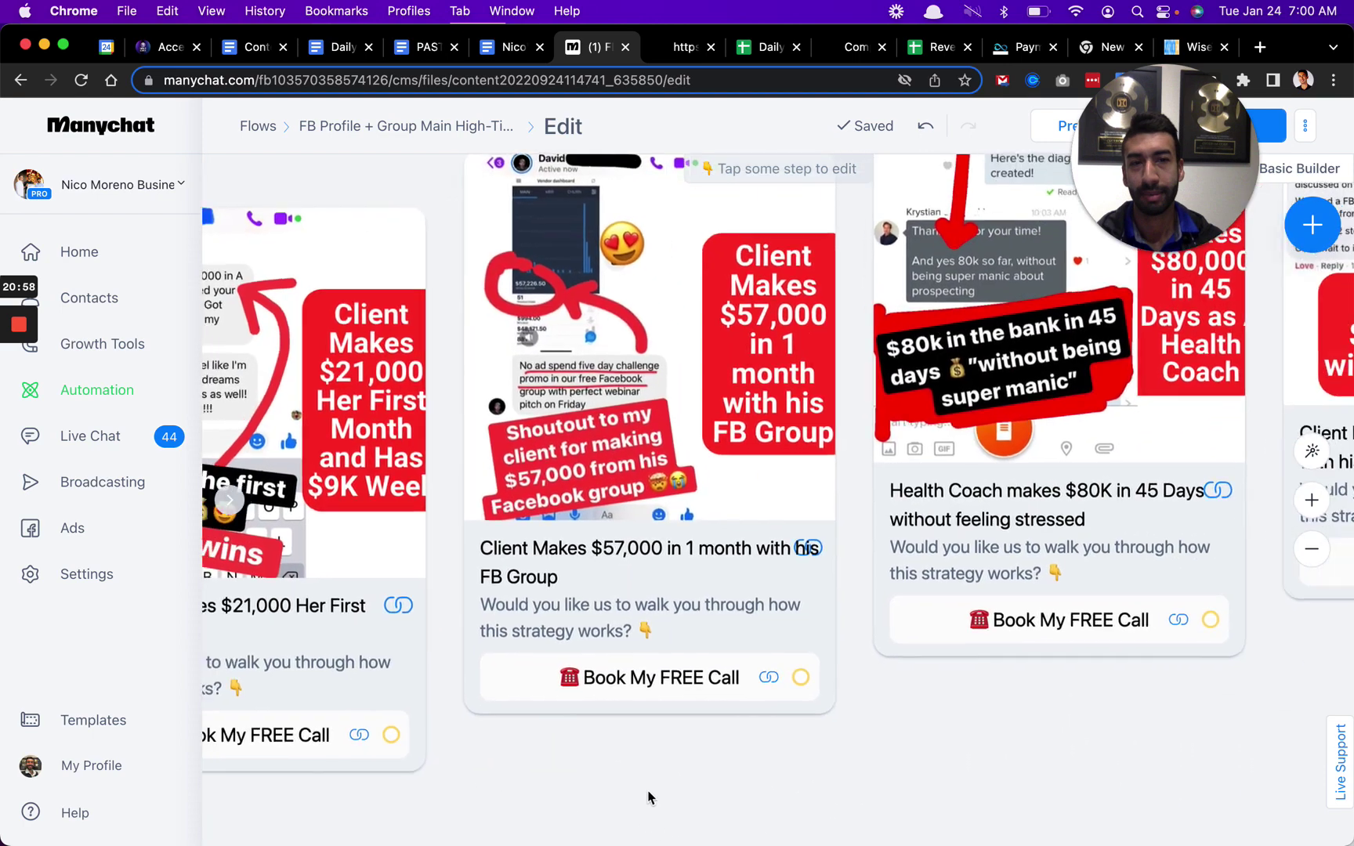
pyautogui.hscroll(-10, 1059, 766)
pyautogui.hscroll(-5, 997, 768)
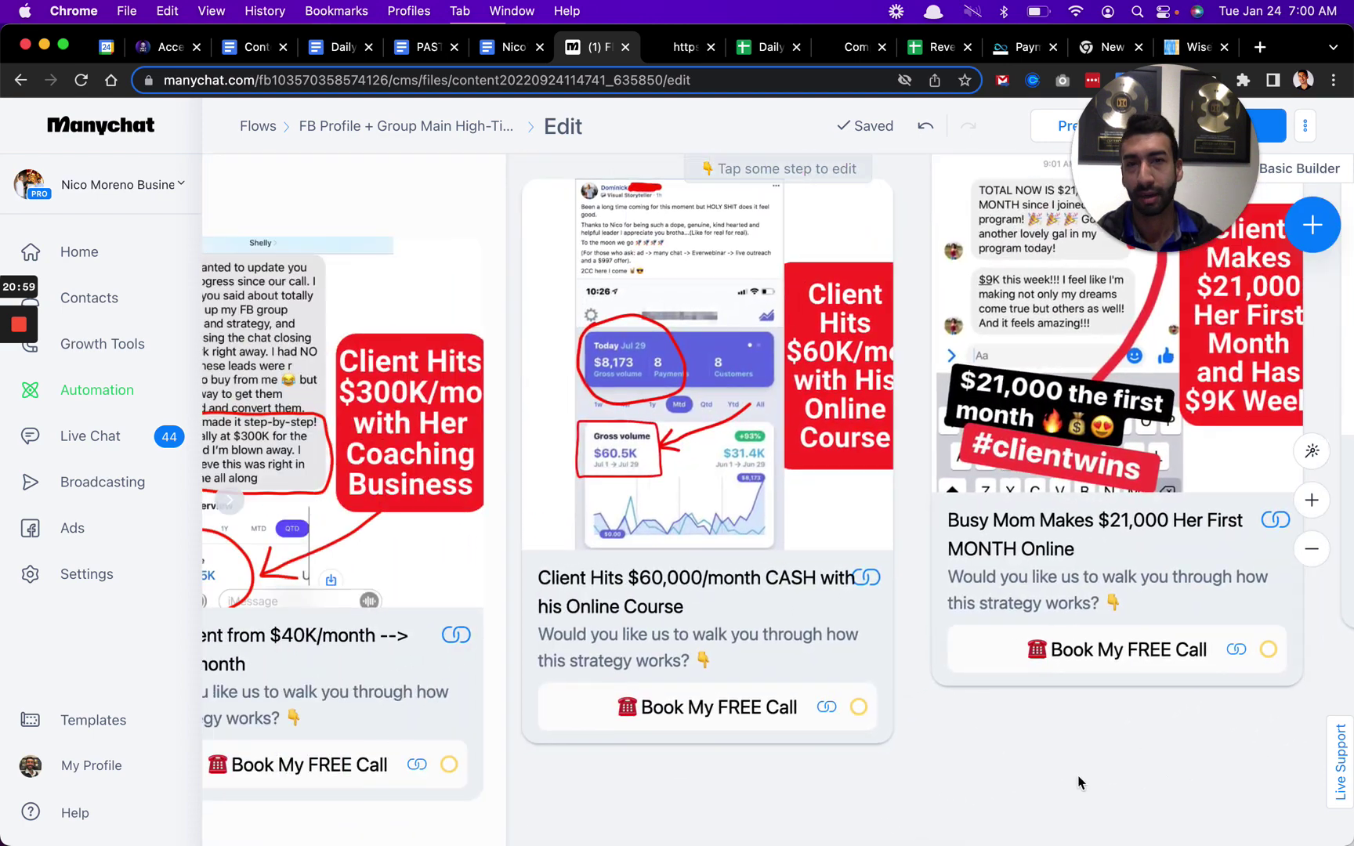
pyautogui.scroll(1, 1047, 761)
pyautogui.hscroll(2, 1047, 761)
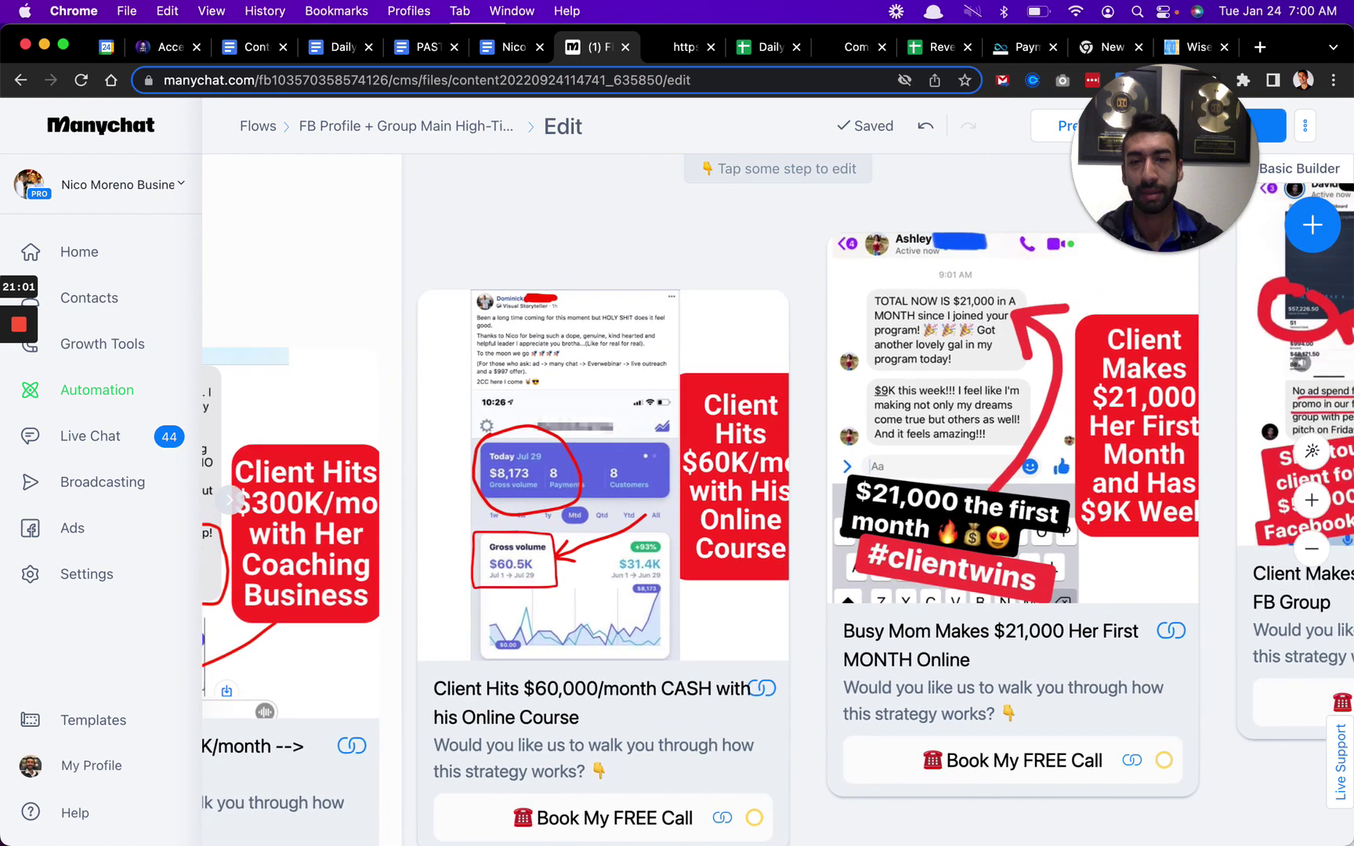
pyautogui.hscroll(2, 1259, 759)
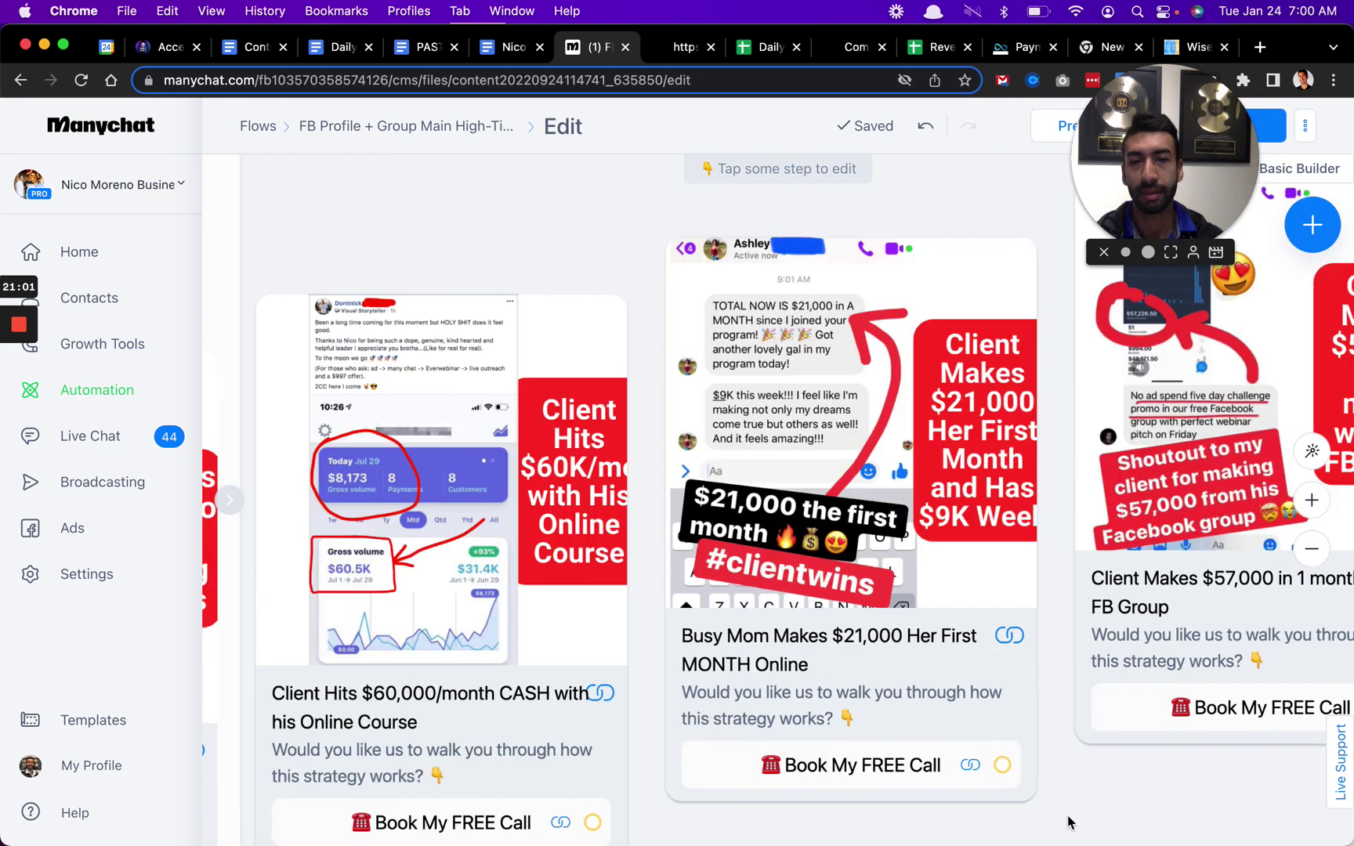
pyautogui.scroll(2, 549, 220)
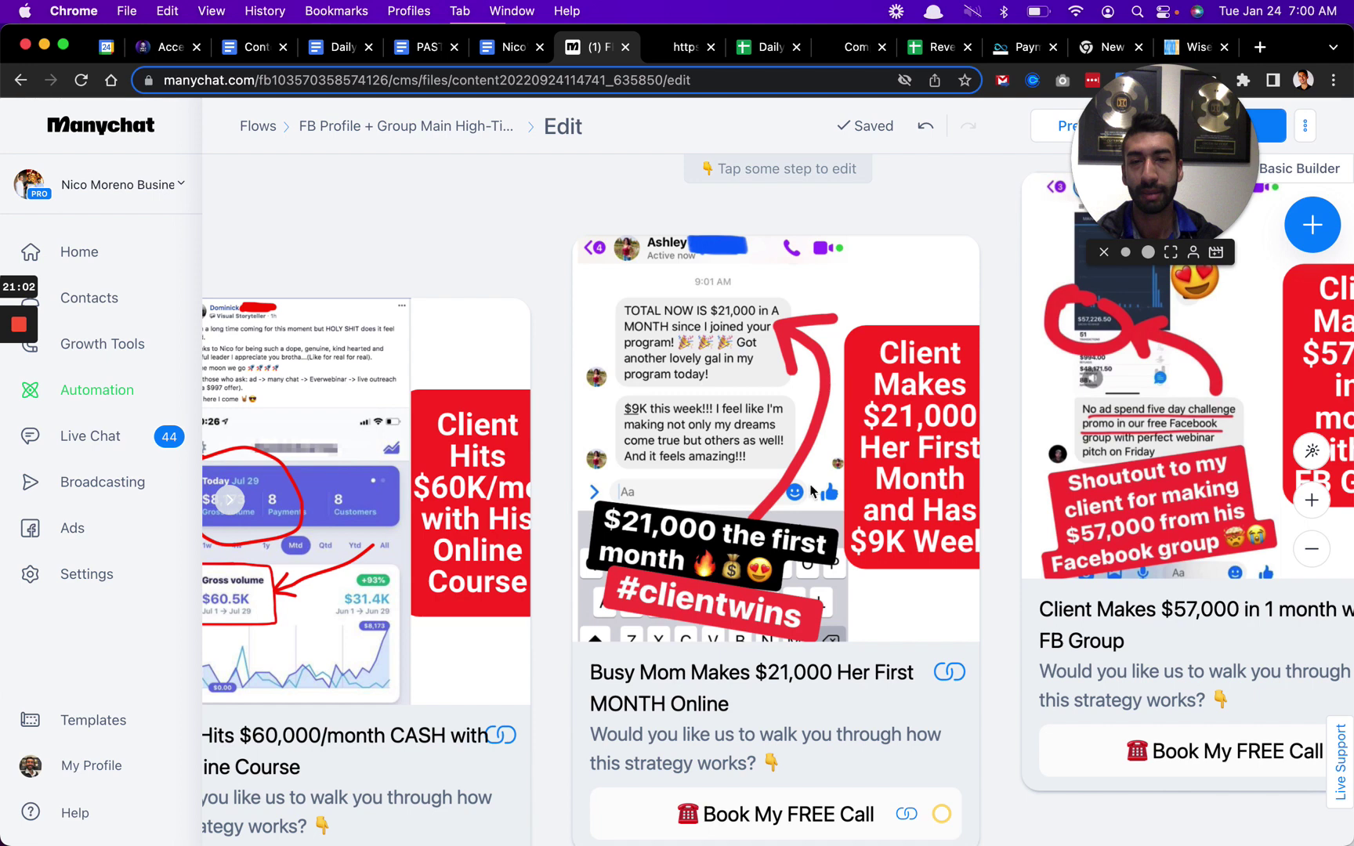
pyautogui.scroll(-2, 787, 493)
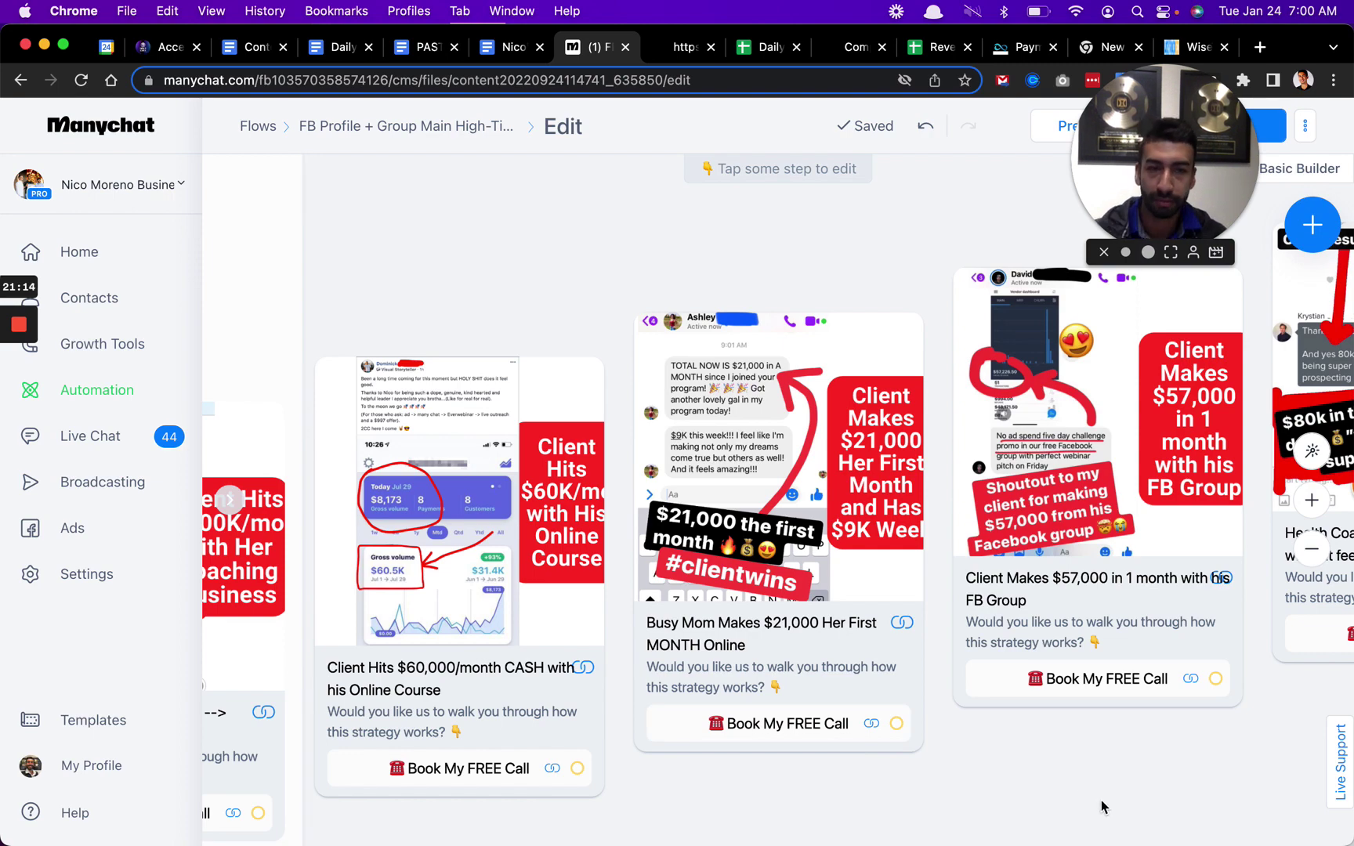
pyautogui.hscroll(10, 1101, 807)
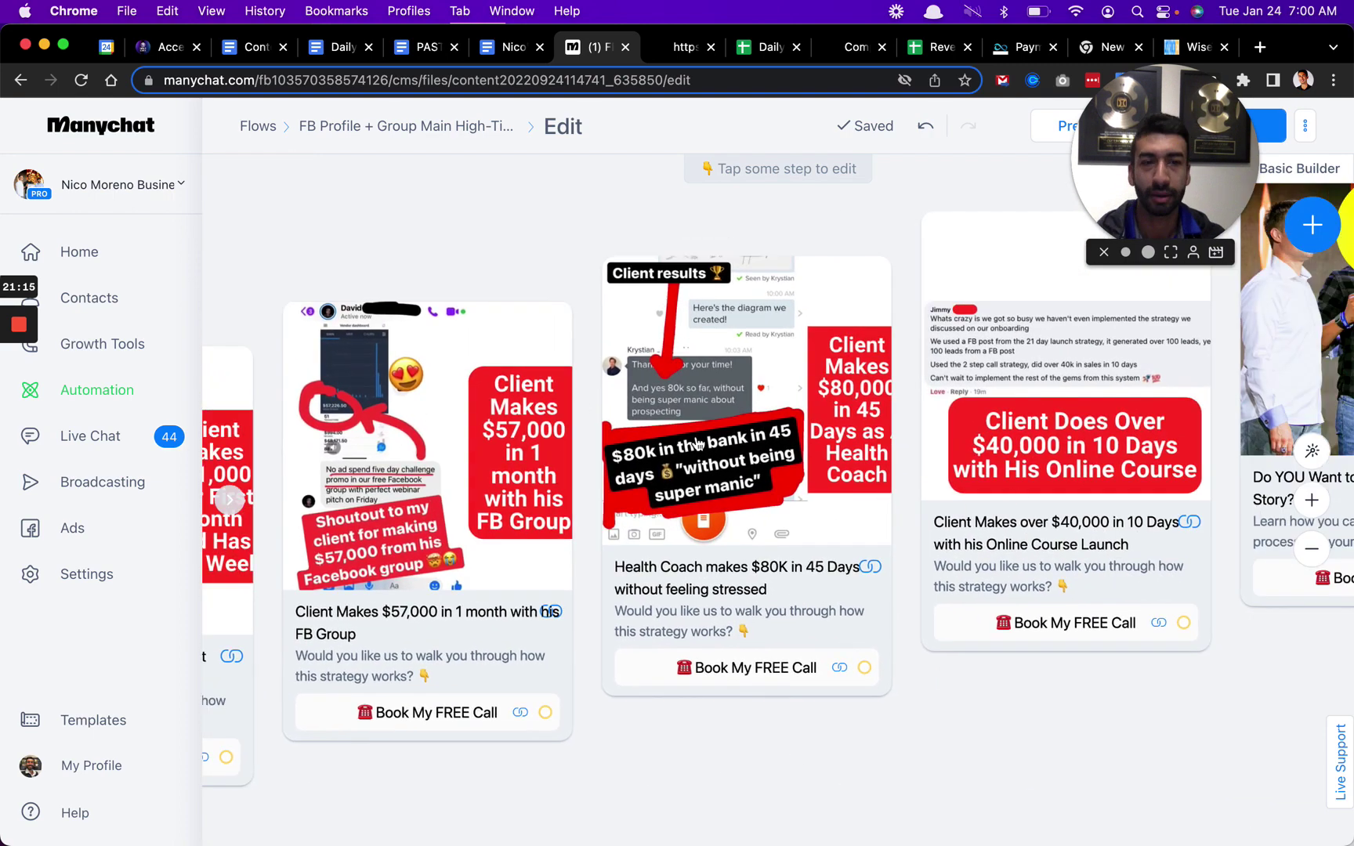
pyautogui.hscroll(-2, 532, 649)
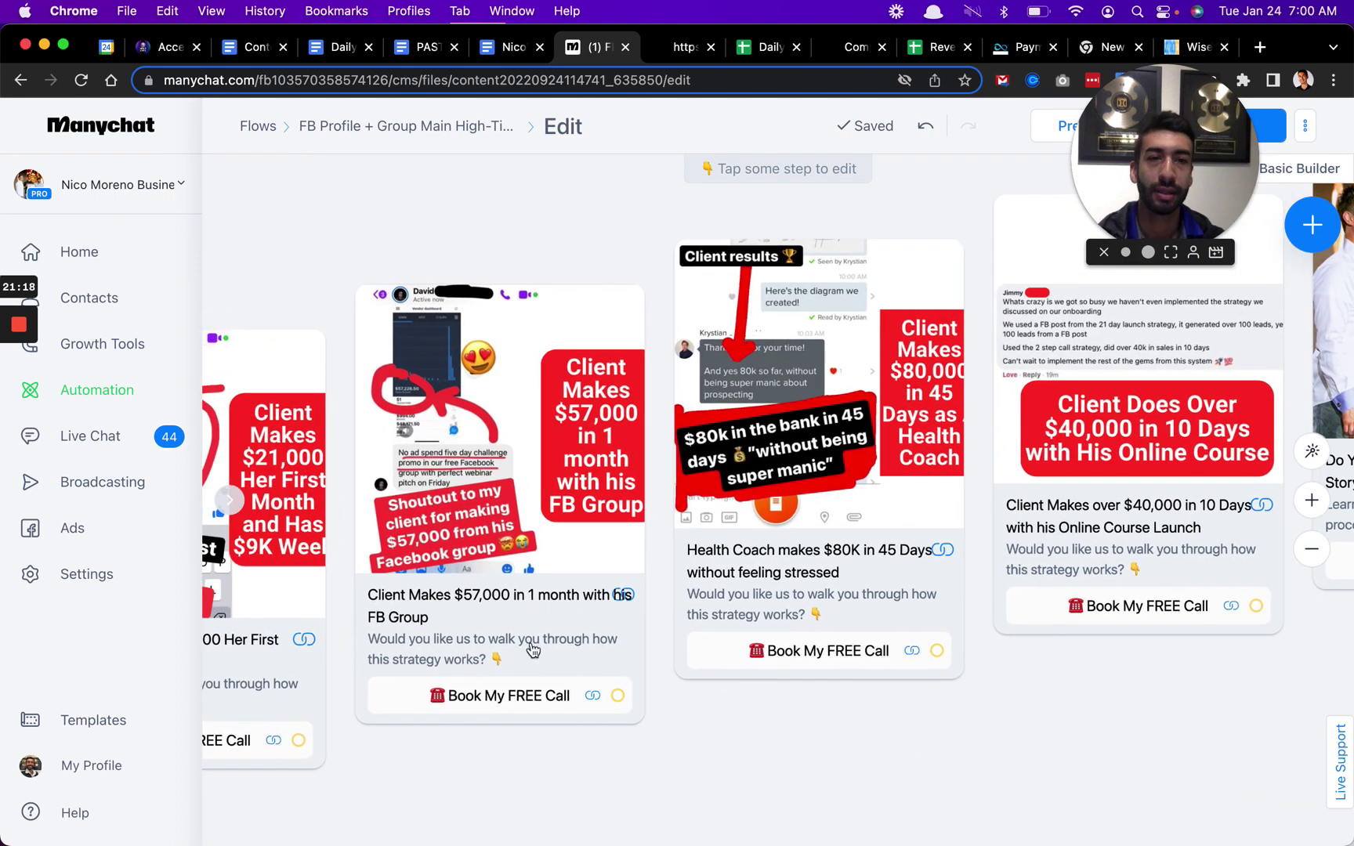
pyautogui.hscroll(7, 1108, 696)
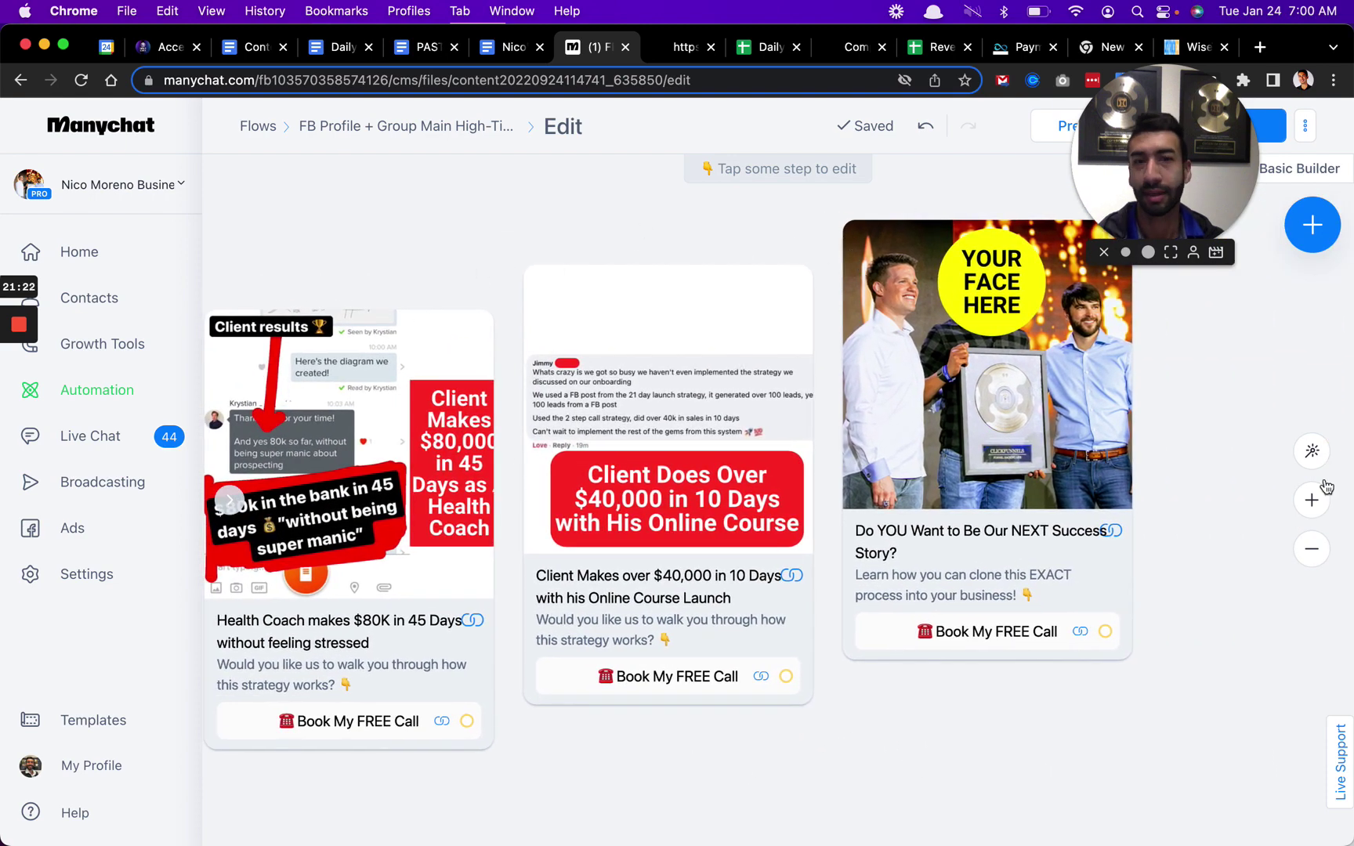
# Zoom out from the success-story card until the Health Coach $80K and $40,000 cards show beside it.
pyautogui.hscroll(4, 930, 760)
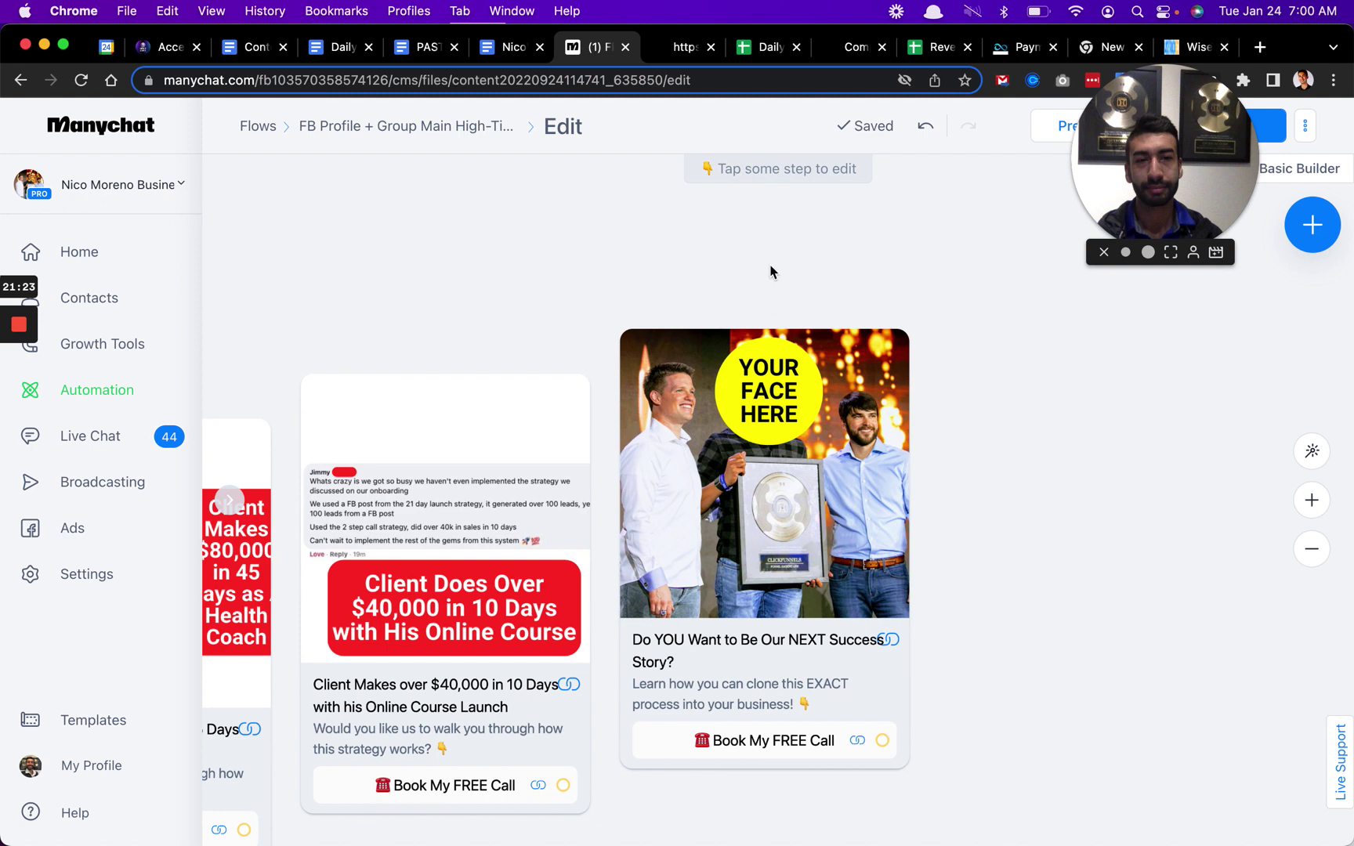
pyautogui.scroll(3, 841, 454)
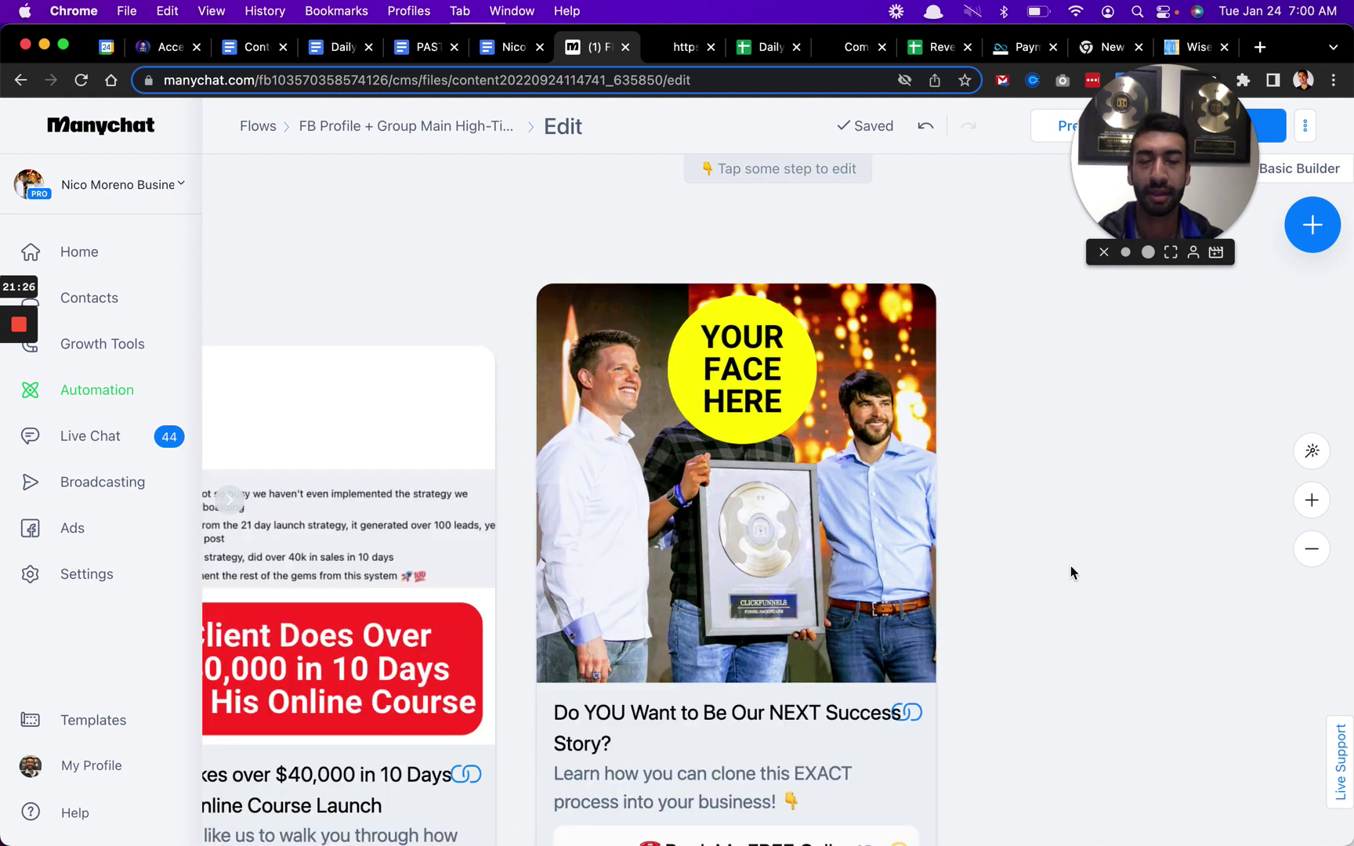
pyautogui.scroll(-3, 1071, 566)
pyautogui.scroll(2, 1038, 401)
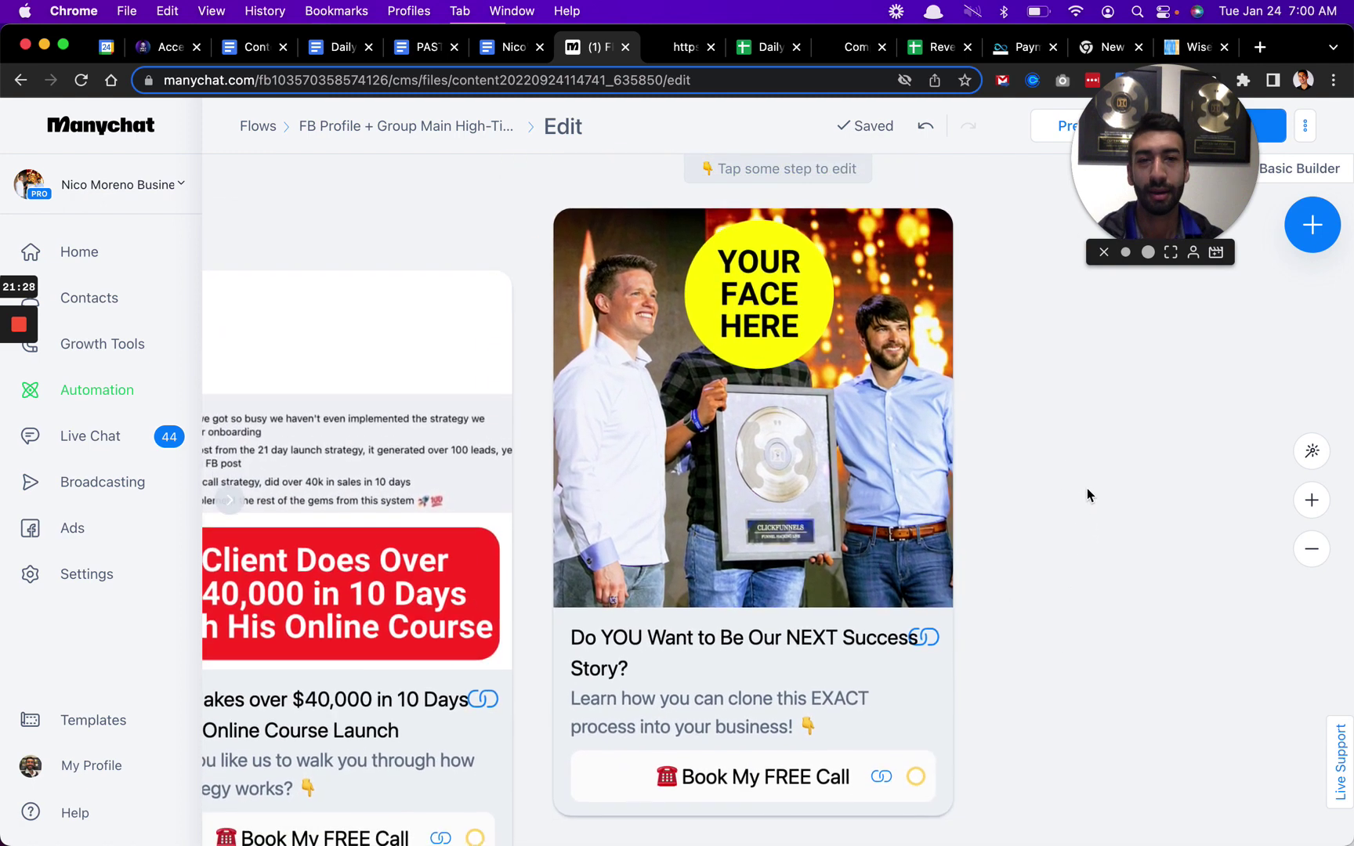
pyautogui.hscroll(-1, 1090, 489)
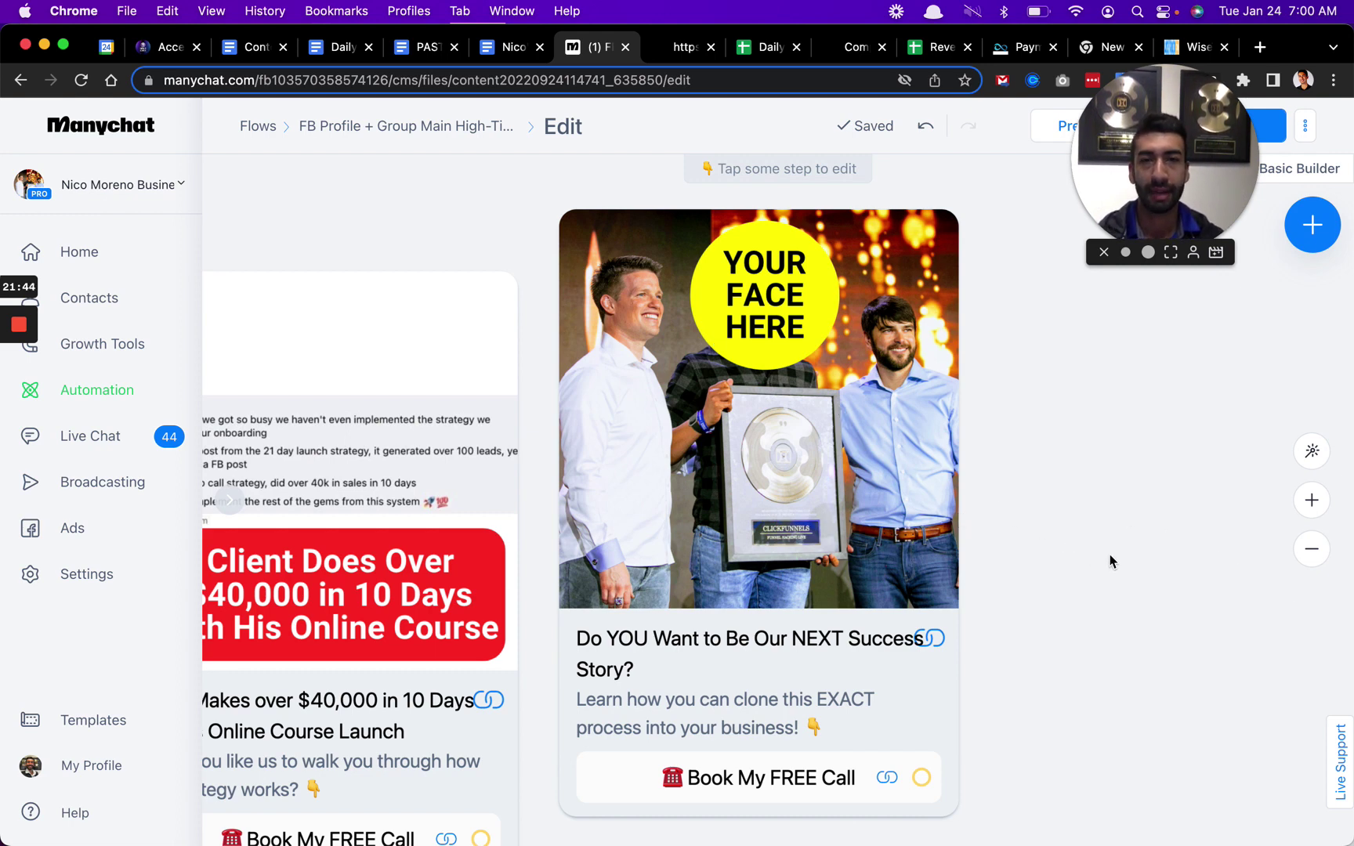
pyautogui.scroll(-2, 1103, 563)
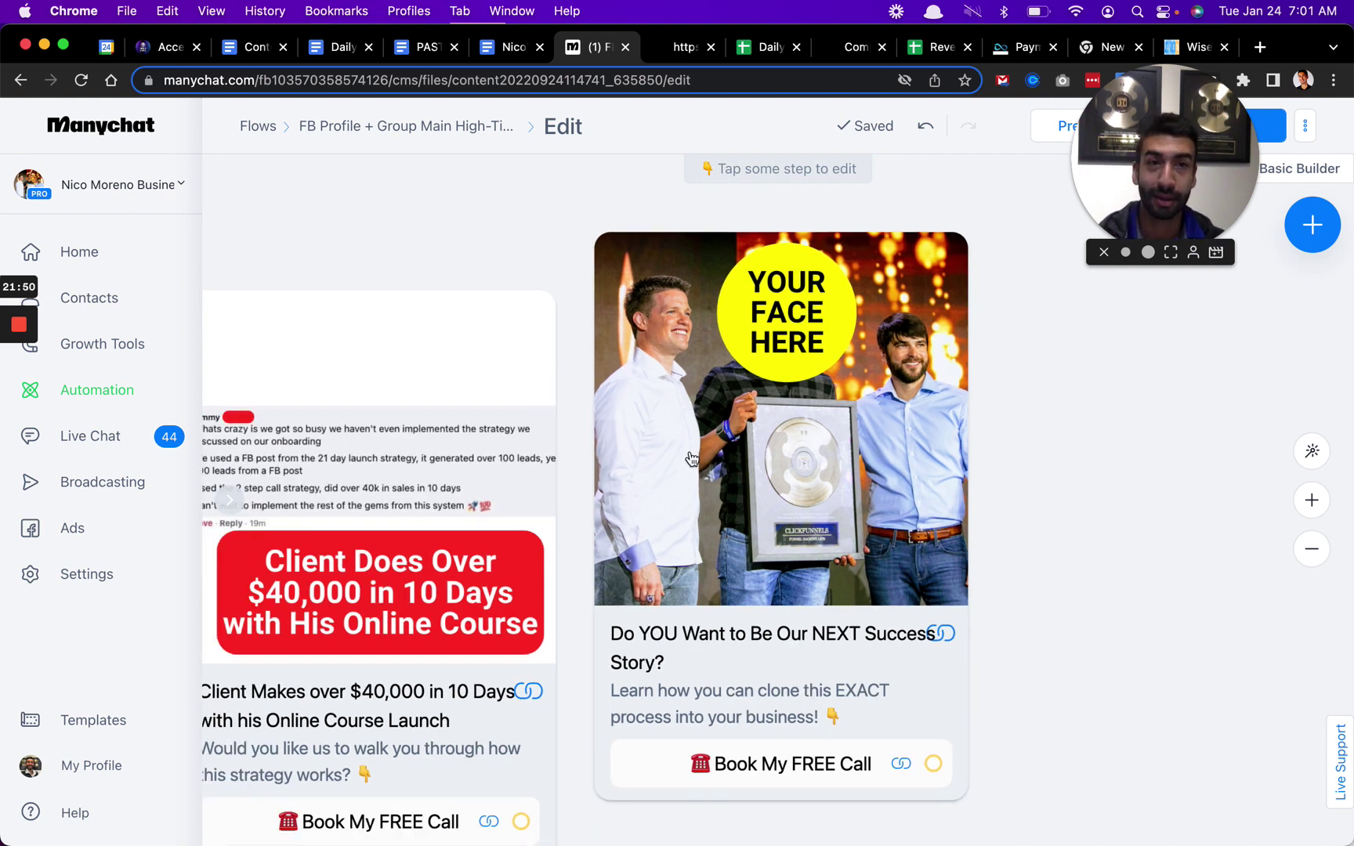
pyautogui.scroll(-3, 1118, 407)
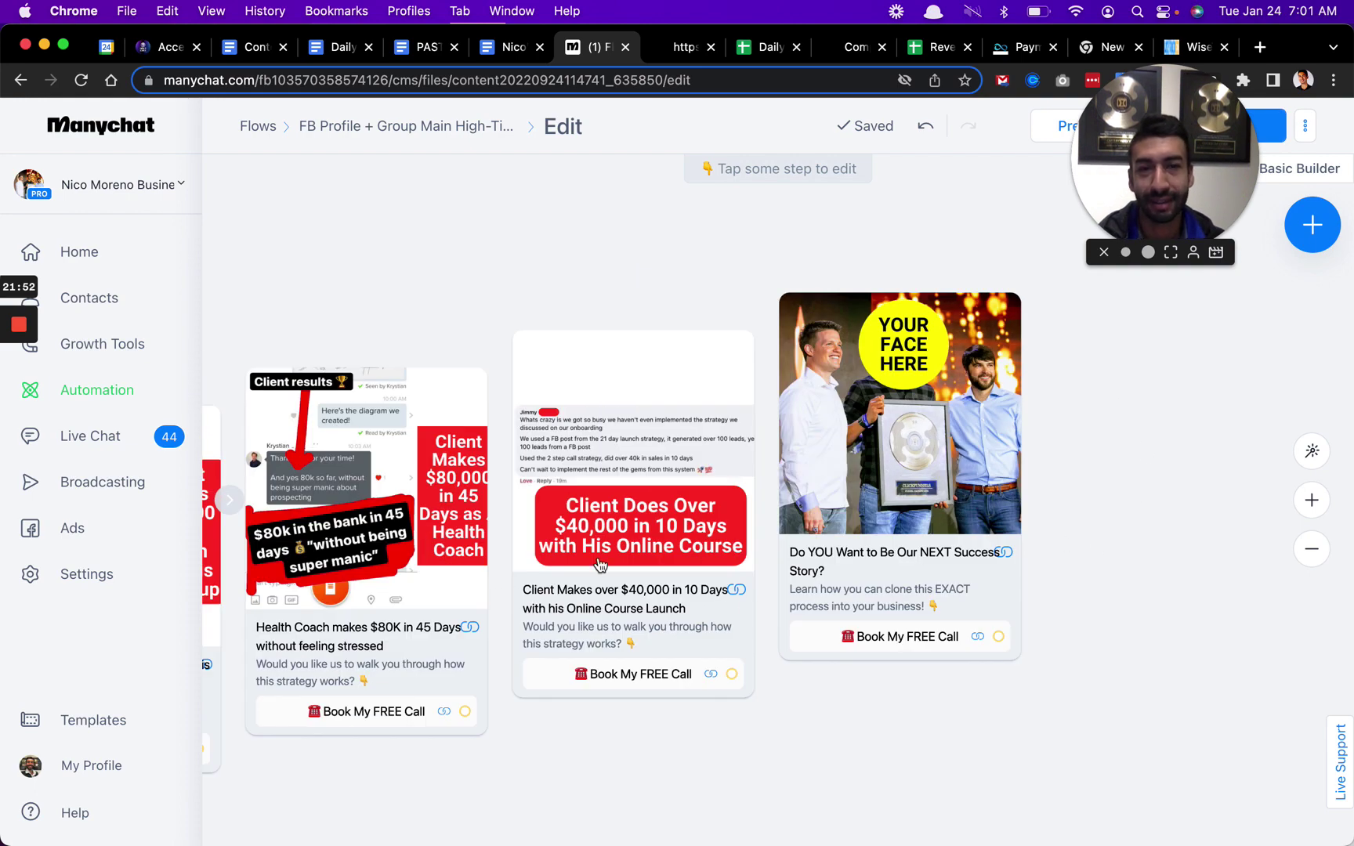
# Pan and zoom the canvas over to the flow's Starting Step.
pyautogui.hscroll(-10, 905, 740)
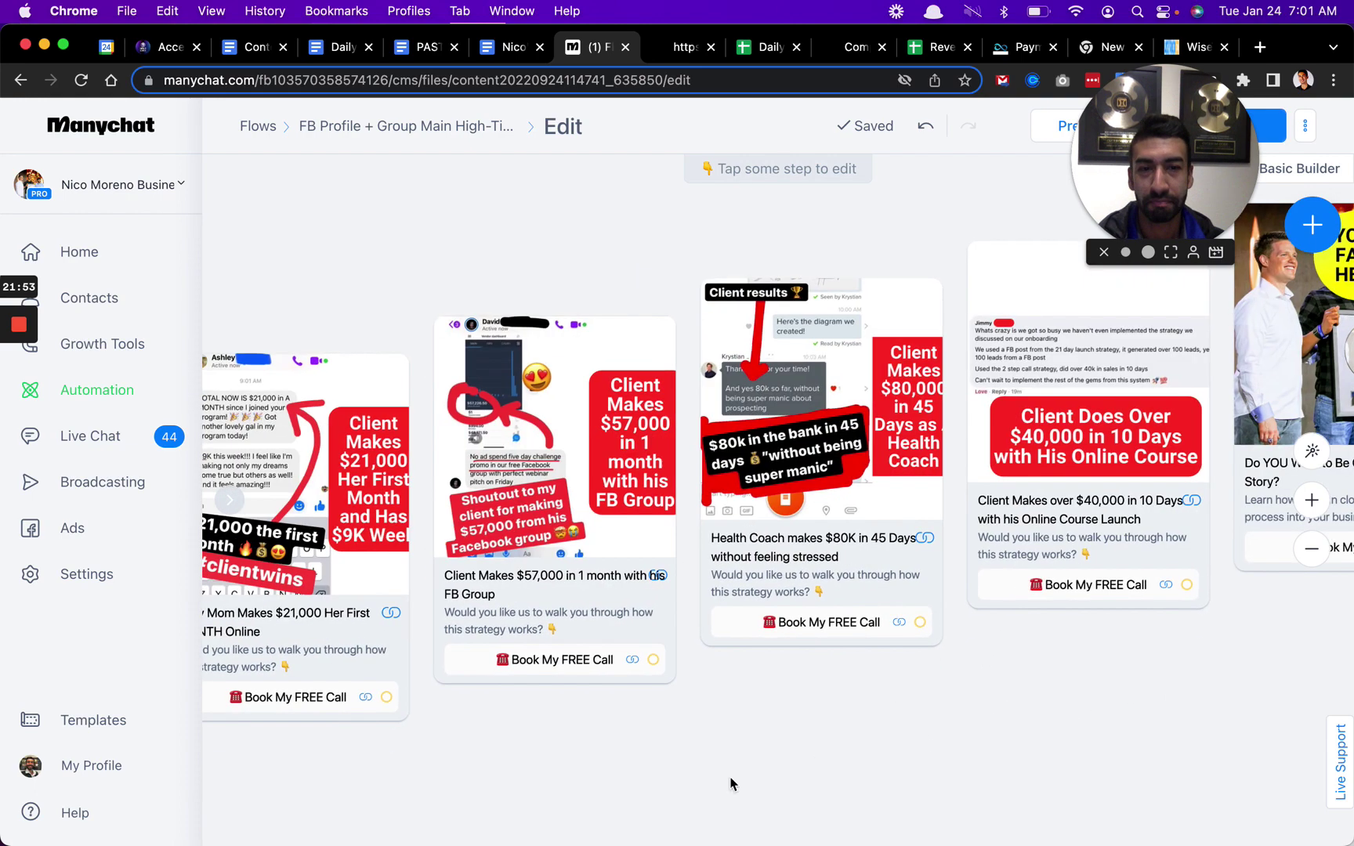
pyautogui.hscroll(-15, 985, 716)
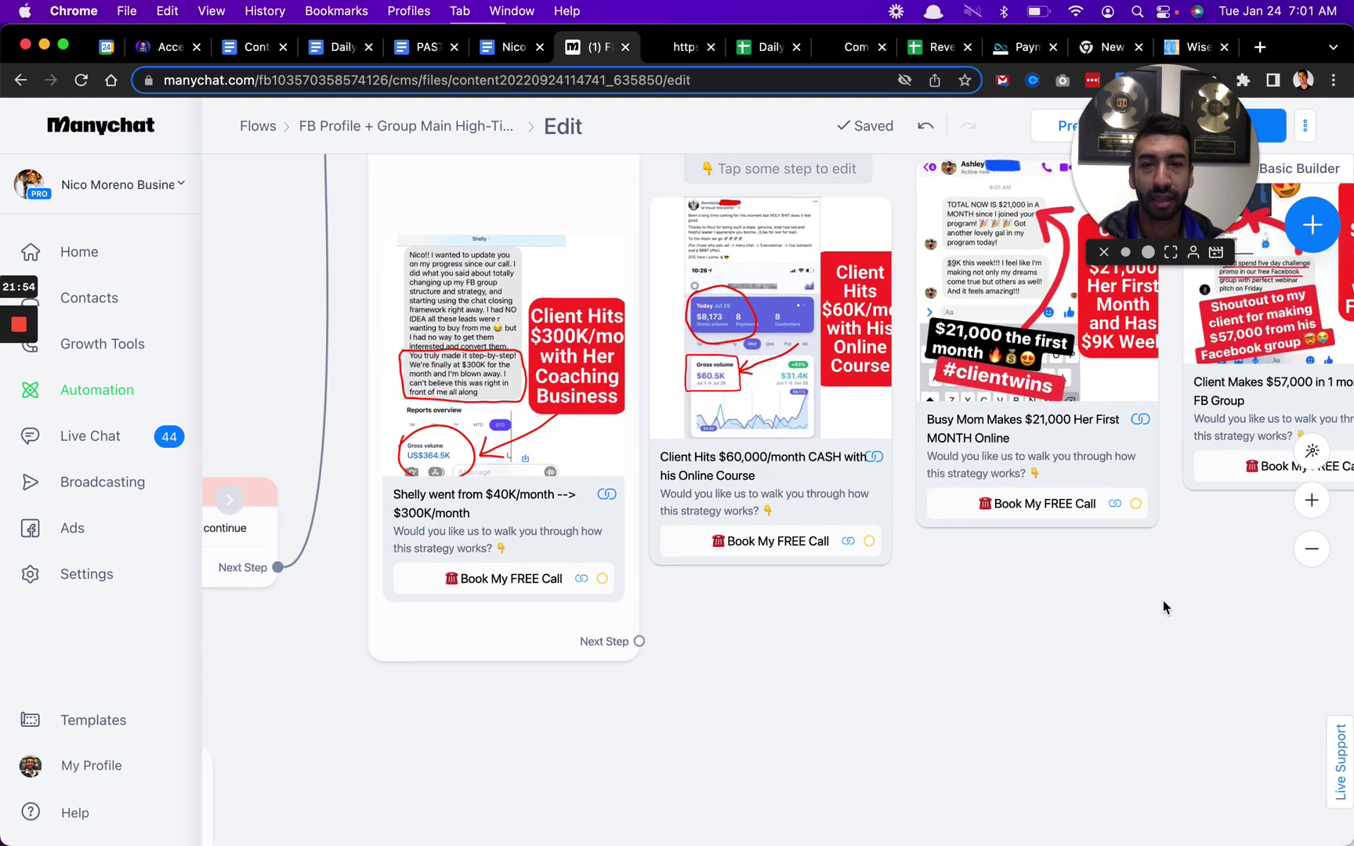
pyautogui.hscroll(10, 1034, 713)
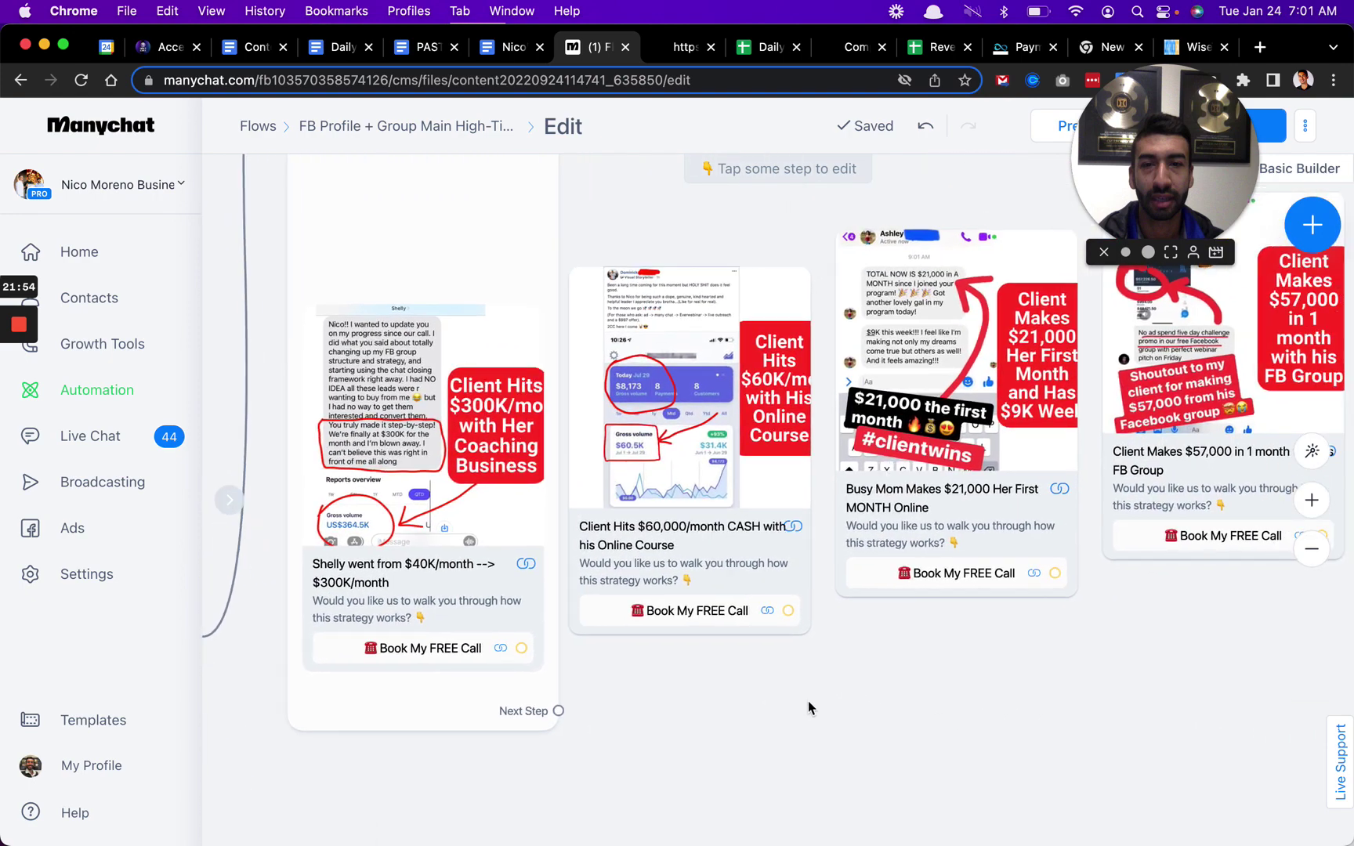
pyautogui.hscroll(-5, 766, 678)
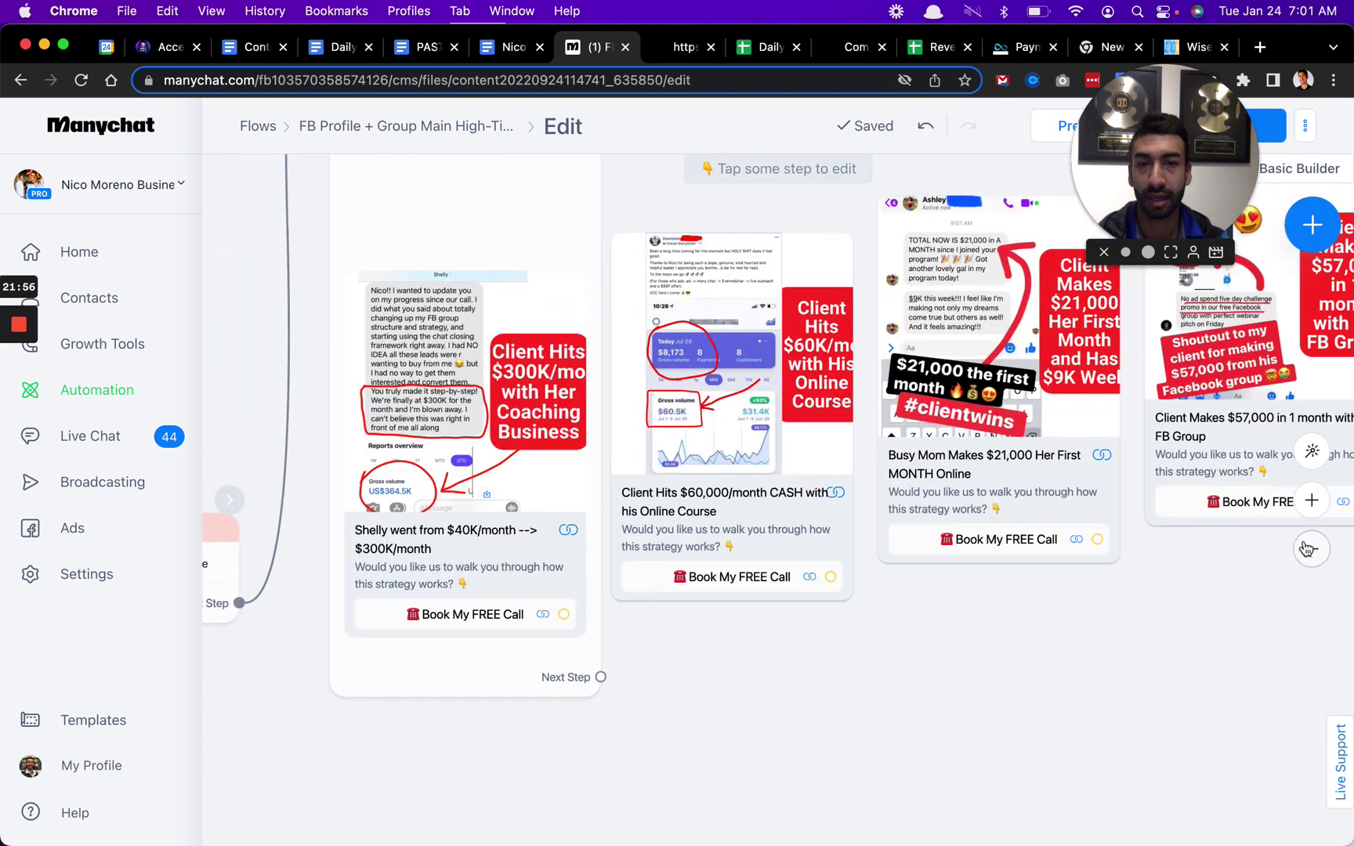
pyautogui.scroll(-5, 961, 744)
pyautogui.hscroll(-10, 782, 743)
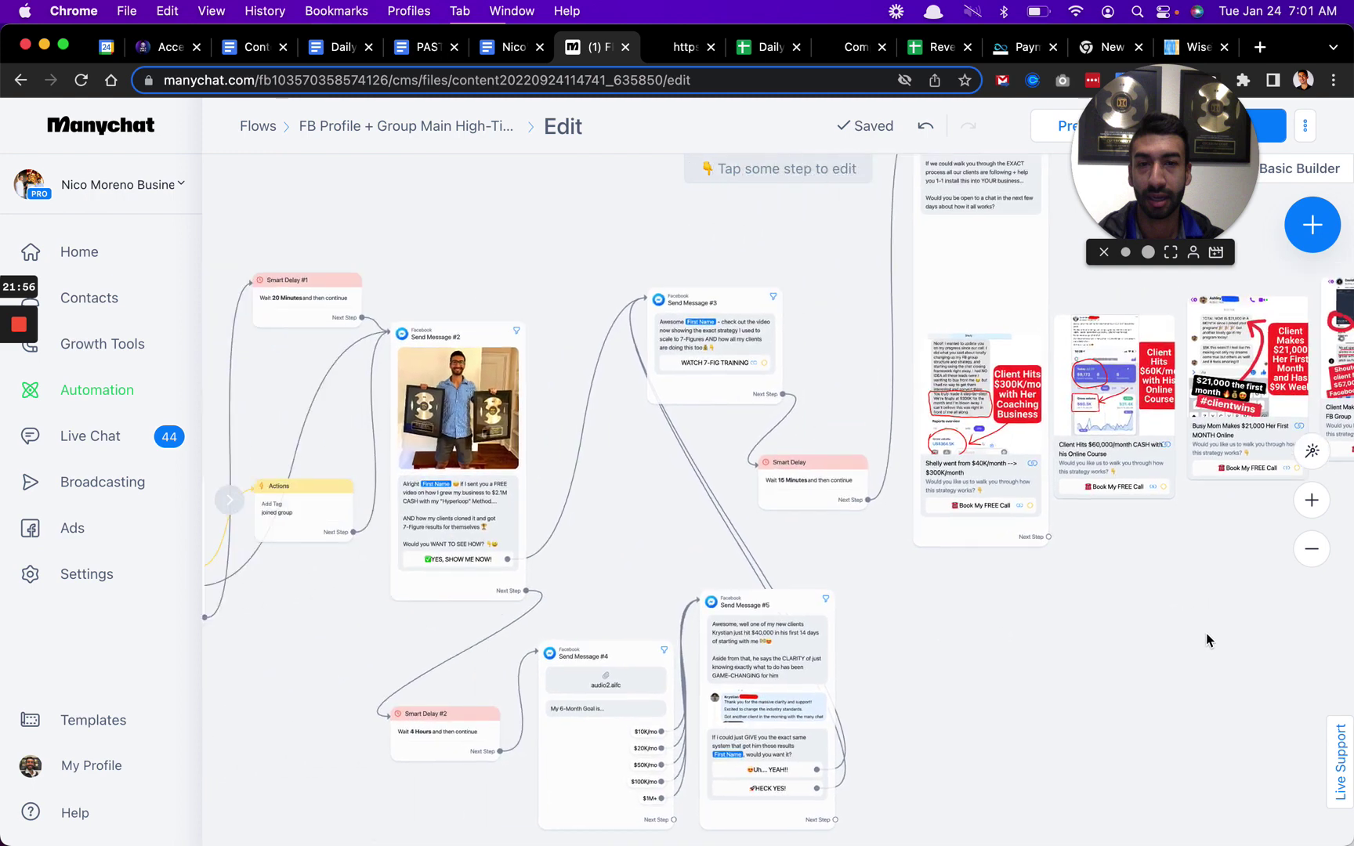
pyautogui.hscroll(-10, 946, 251)
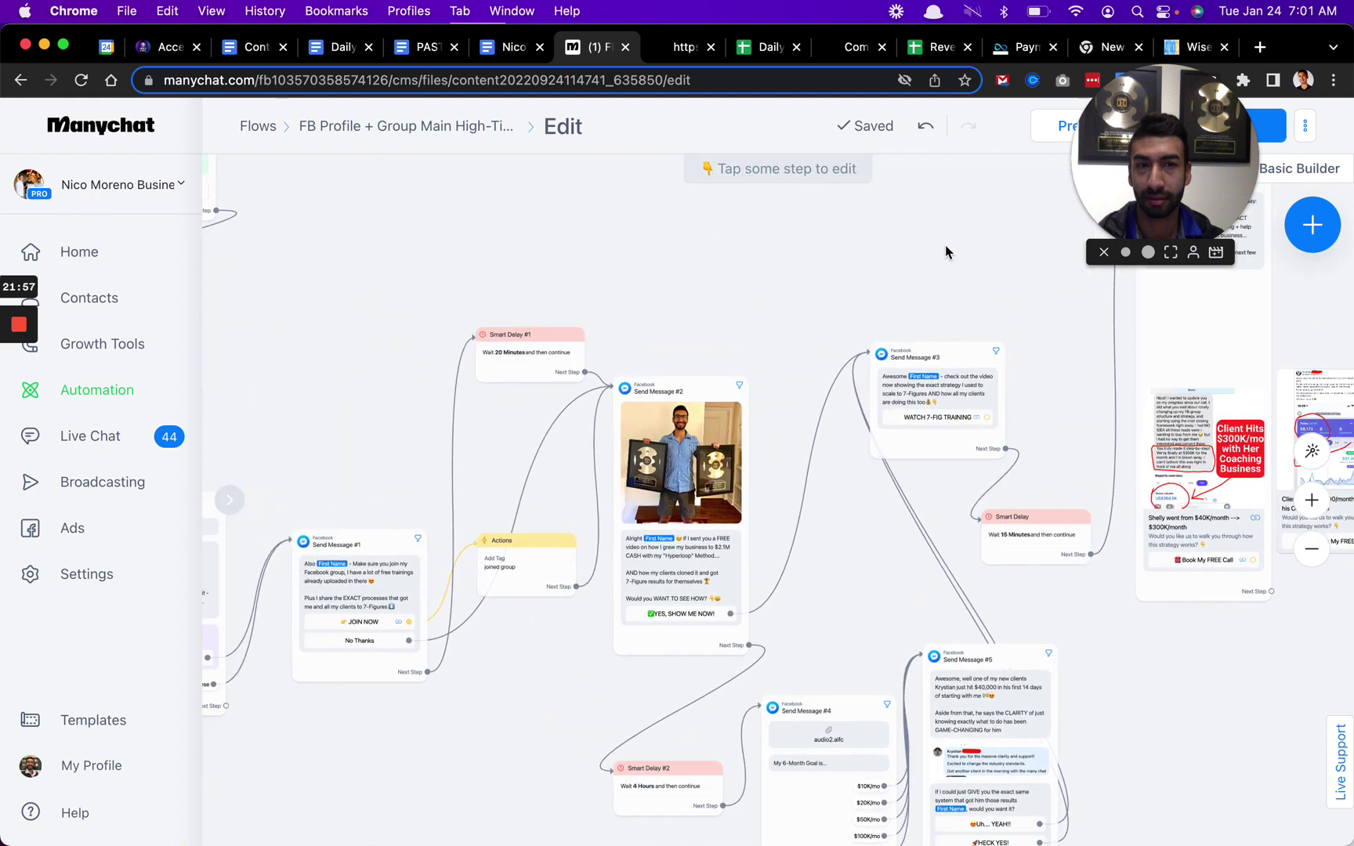
pyautogui.hscroll(3, 1168, 368)
# Select the opening Send Message, then Send Message #6, #1 and #2 in turn.
pyautogui.click(539, 480)
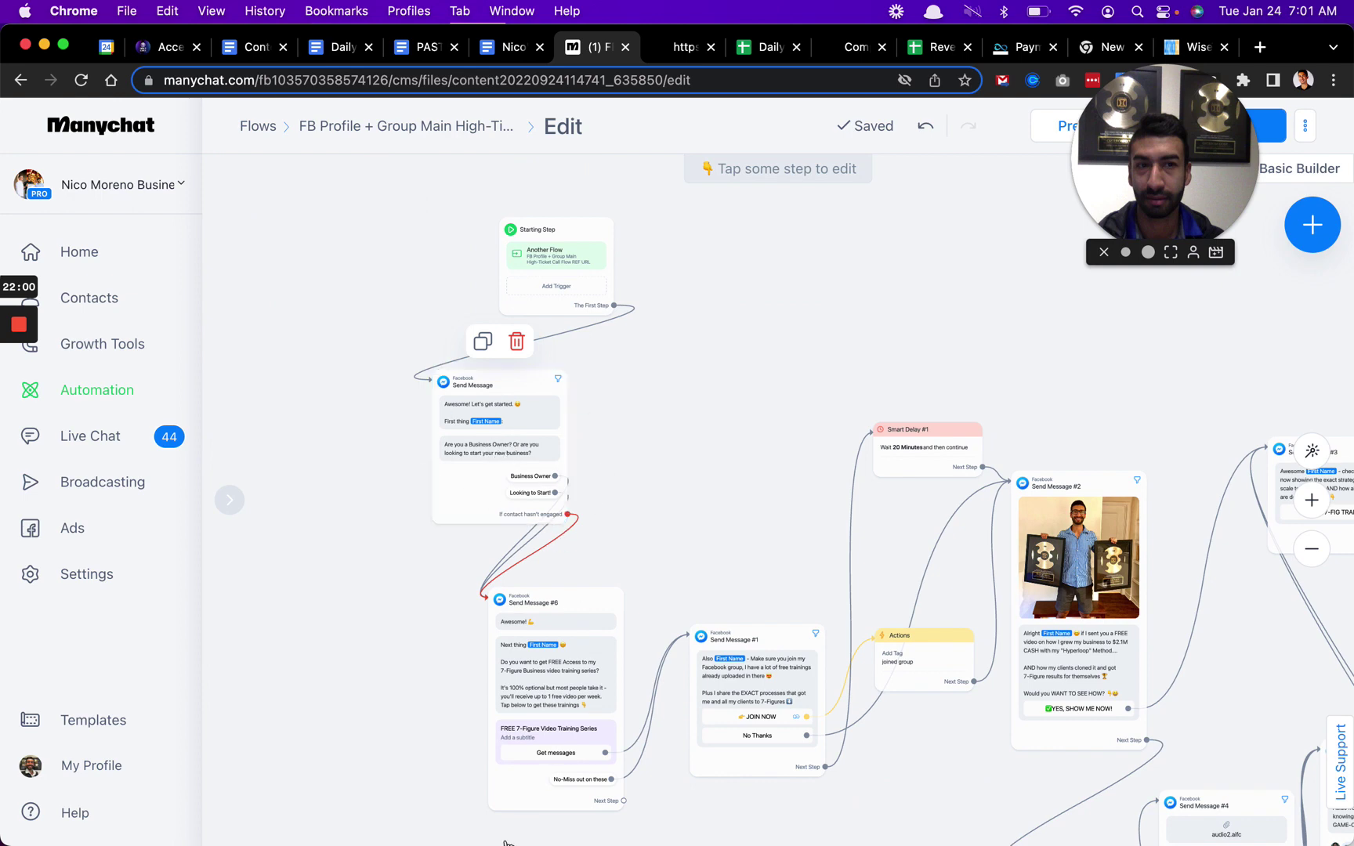
pyautogui.click(558, 760)
pyautogui.click(748, 760)
pyautogui.click(570, 760)
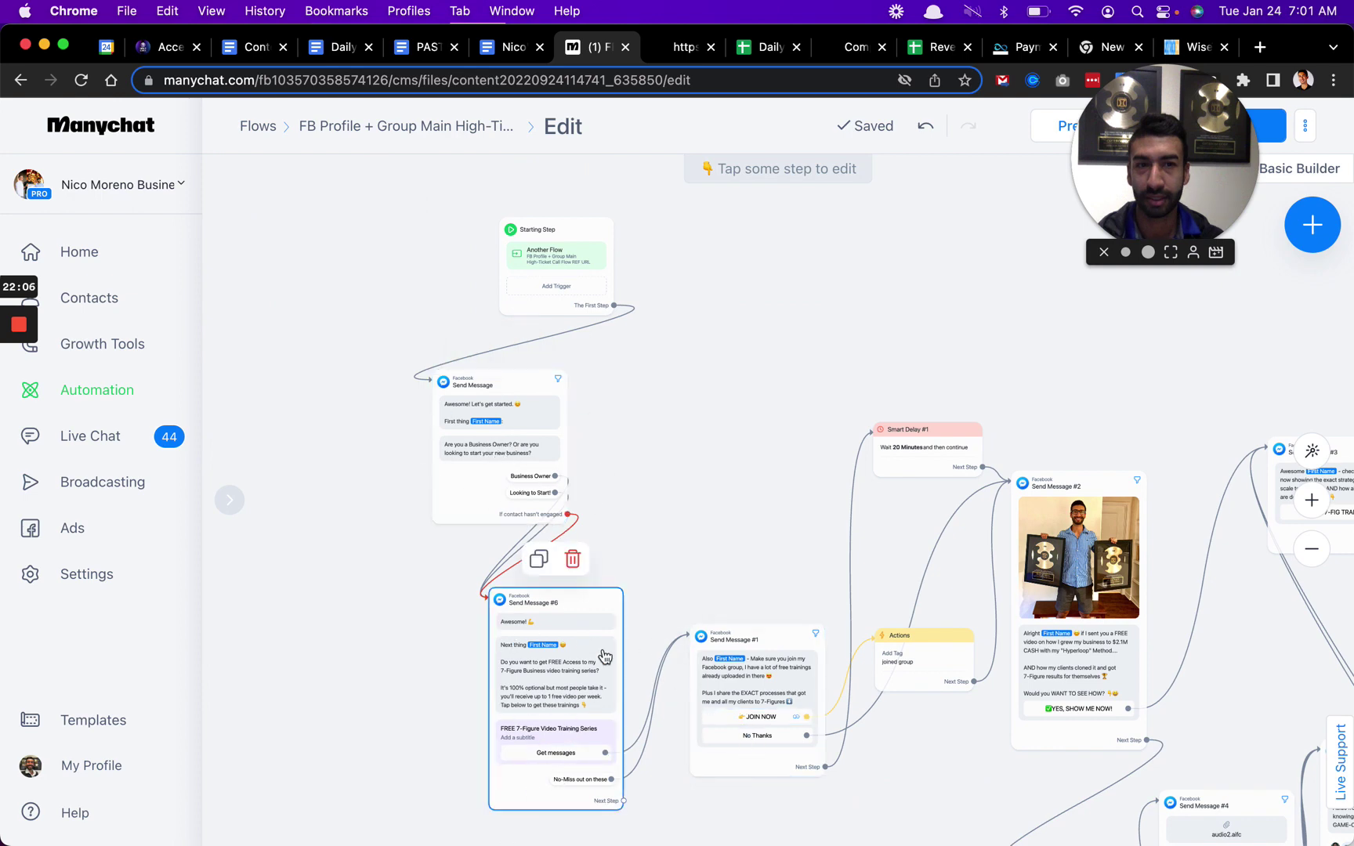
pyautogui.hscroll(5, 705, 544)
pyautogui.scroll(-4, 705, 544)
pyautogui.click(876, 519)
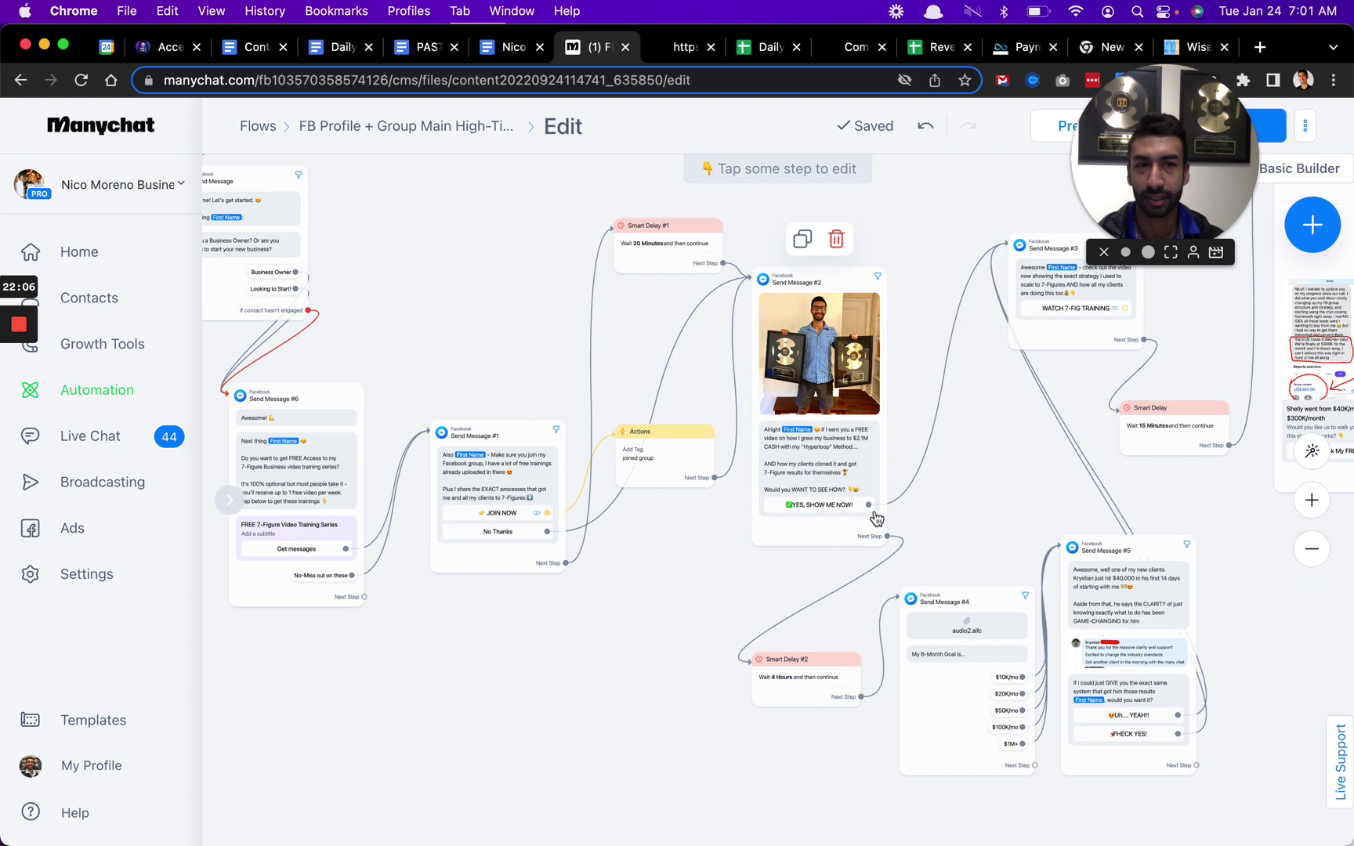
# Pan past Send Message #3 and the Smart Delay through #5 back to the testimonial cards.
pyautogui.scroll(5, 857, 388)
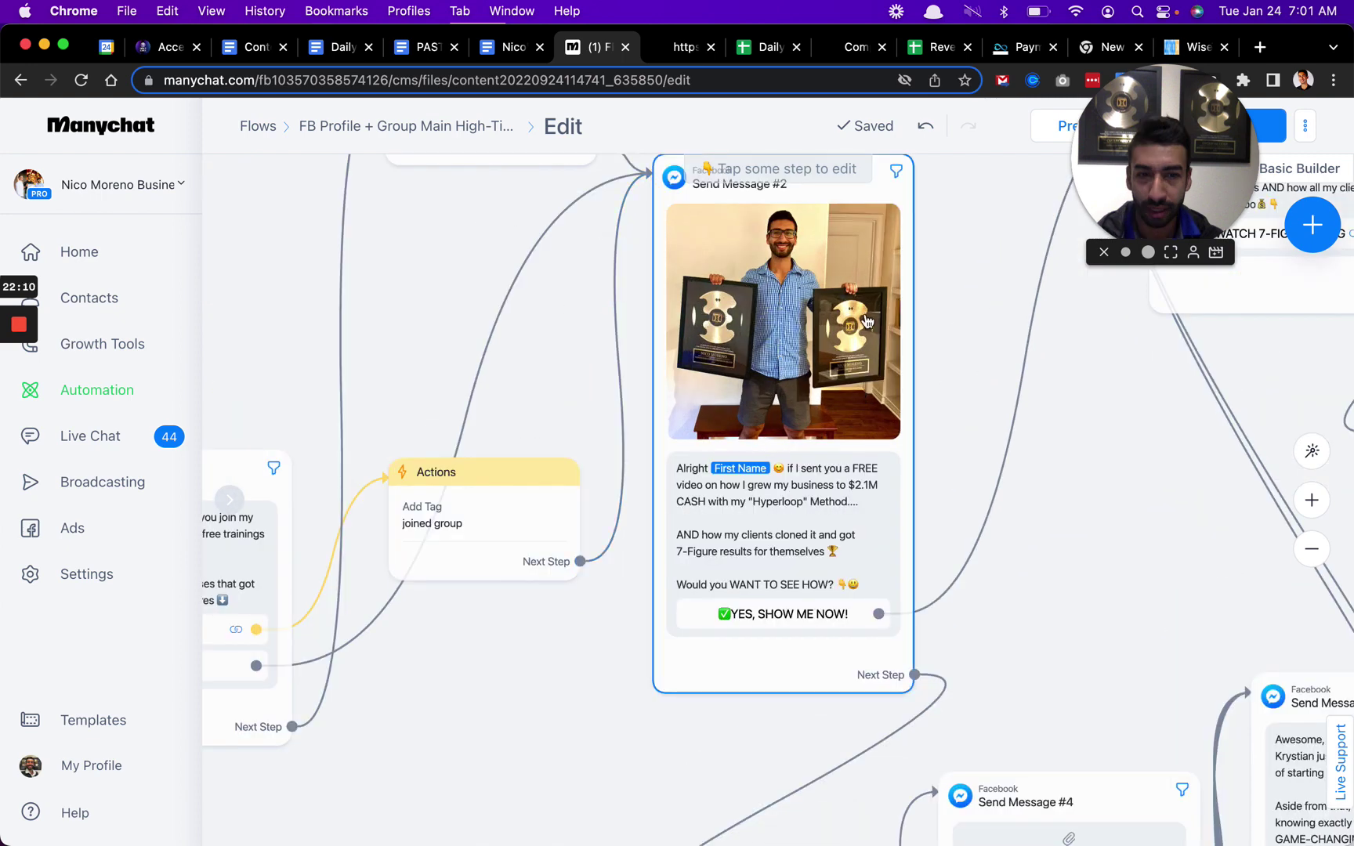
pyautogui.moveTo(620, 430)
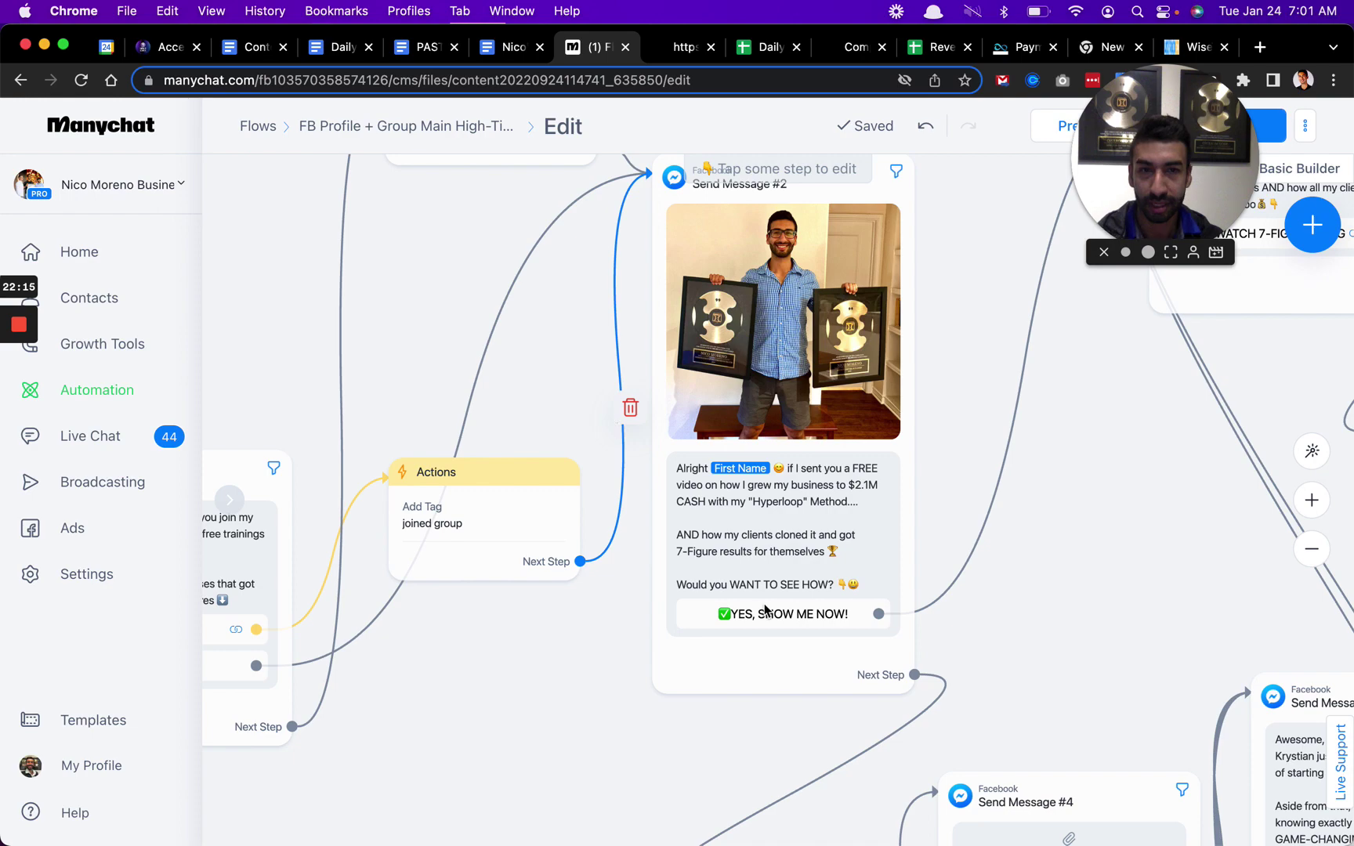
pyautogui.moveTo(1164, 555); pyautogui.dragTo(649, 685)
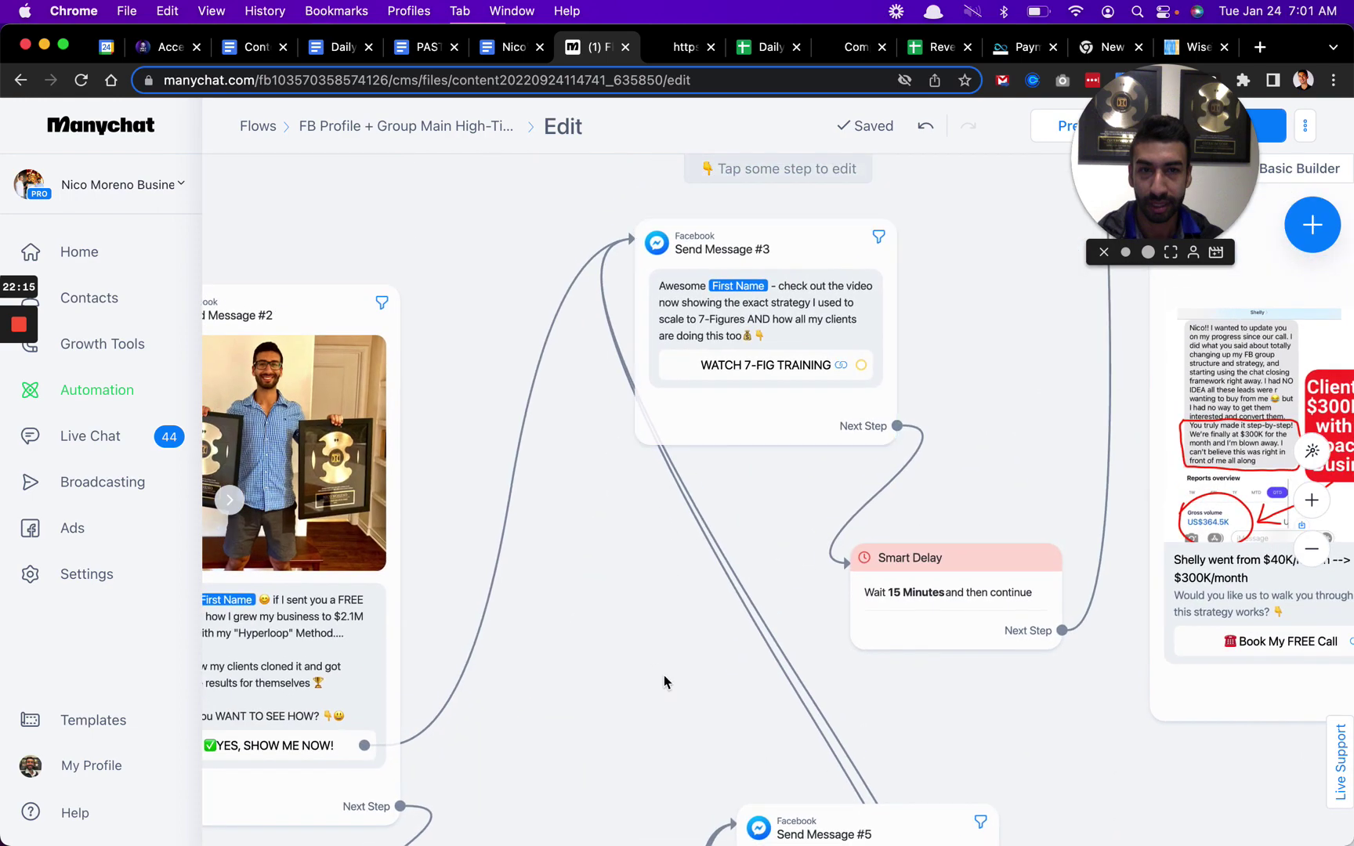
pyautogui.scroll(-6, 665, 680)
pyautogui.hscroll(-3, 665, 680)
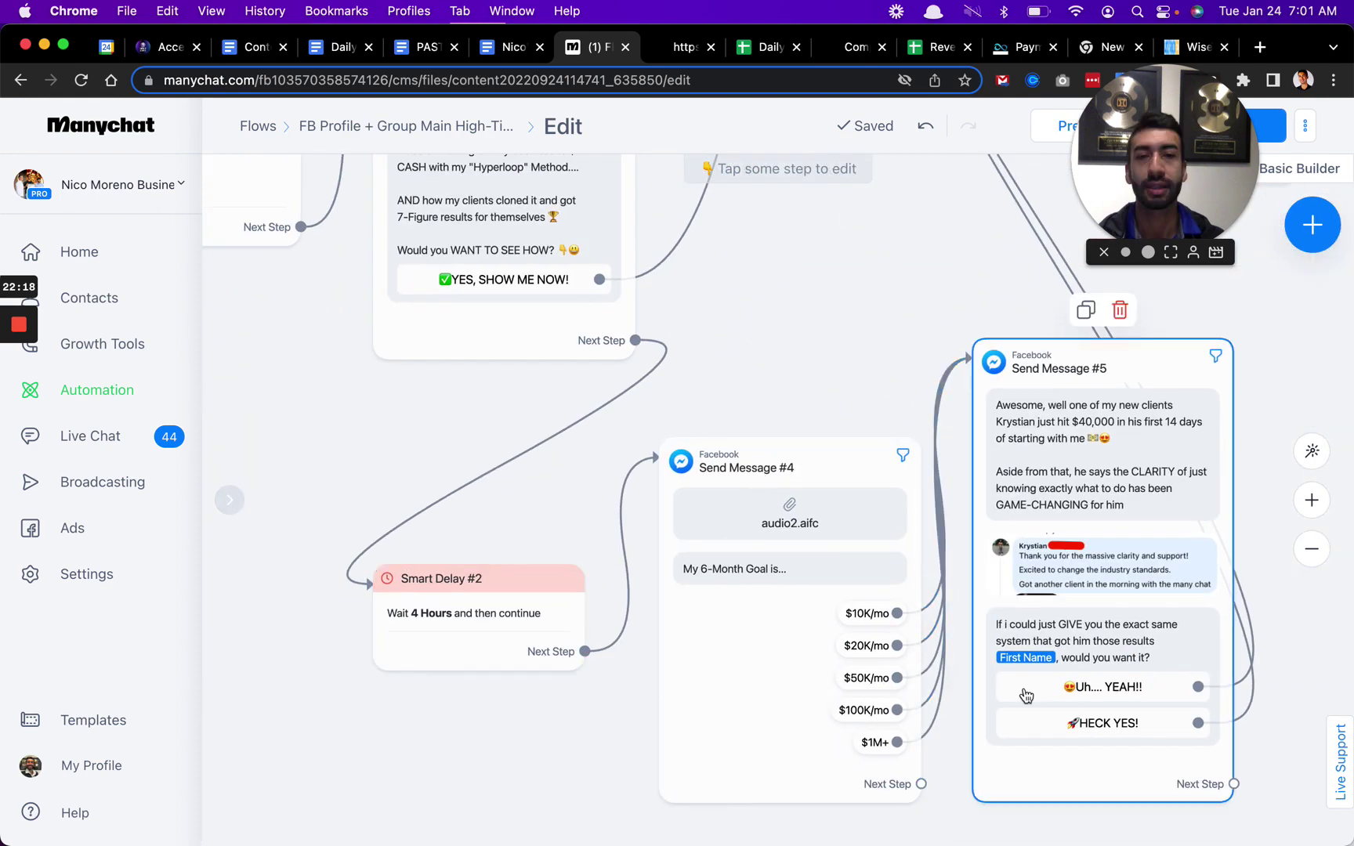
pyautogui.scroll(3, 463, 470)
pyautogui.hscroll(6, 463, 471)
pyautogui.scroll(3, 438, 494)
pyautogui.hscroll(8, 438, 493)
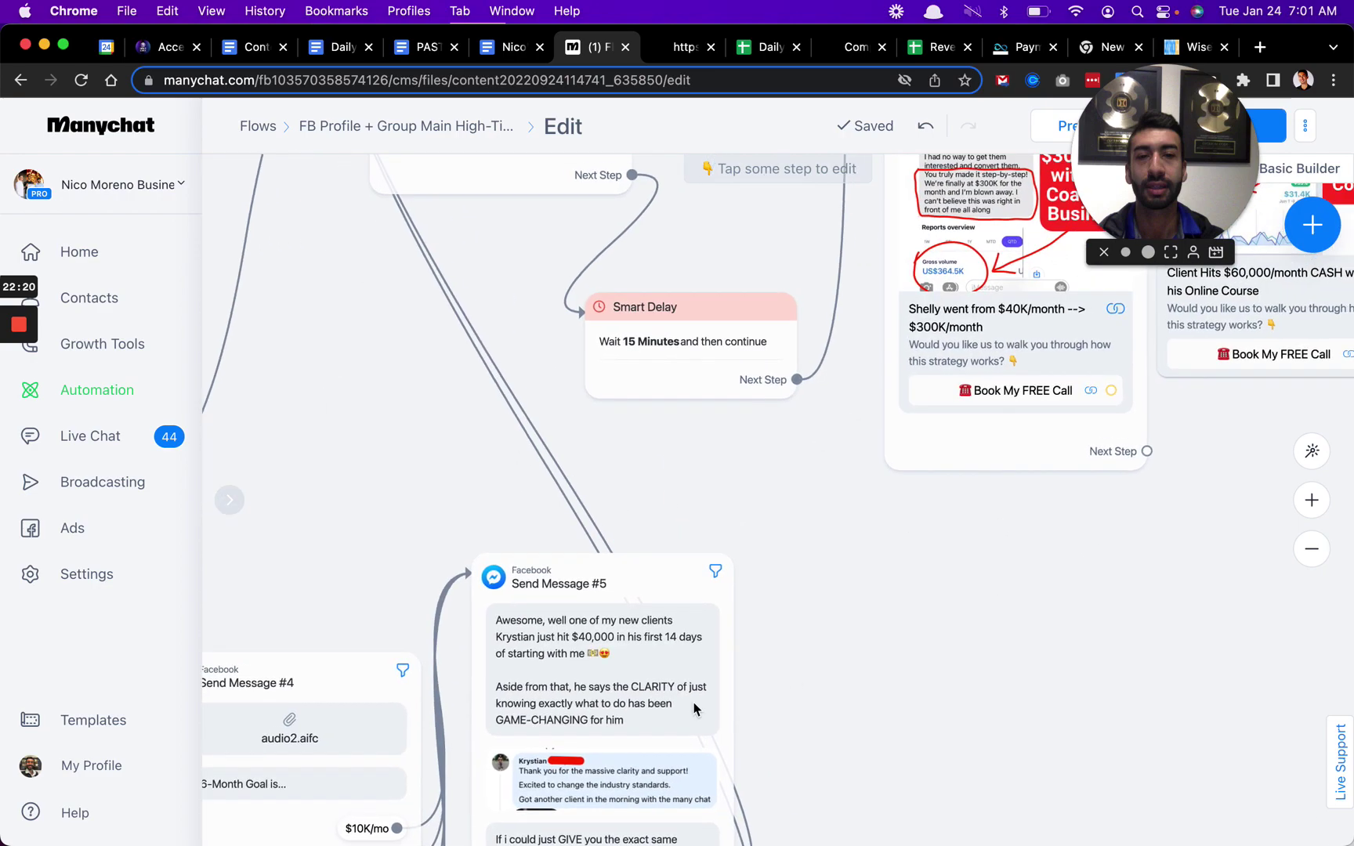
# Pan across to the success-story card, then back to the Huge Testimonial Stack+Book Call node.
pyautogui.hscroll(10, 1123, 700)
pyautogui.scroll(2, 1122, 700)
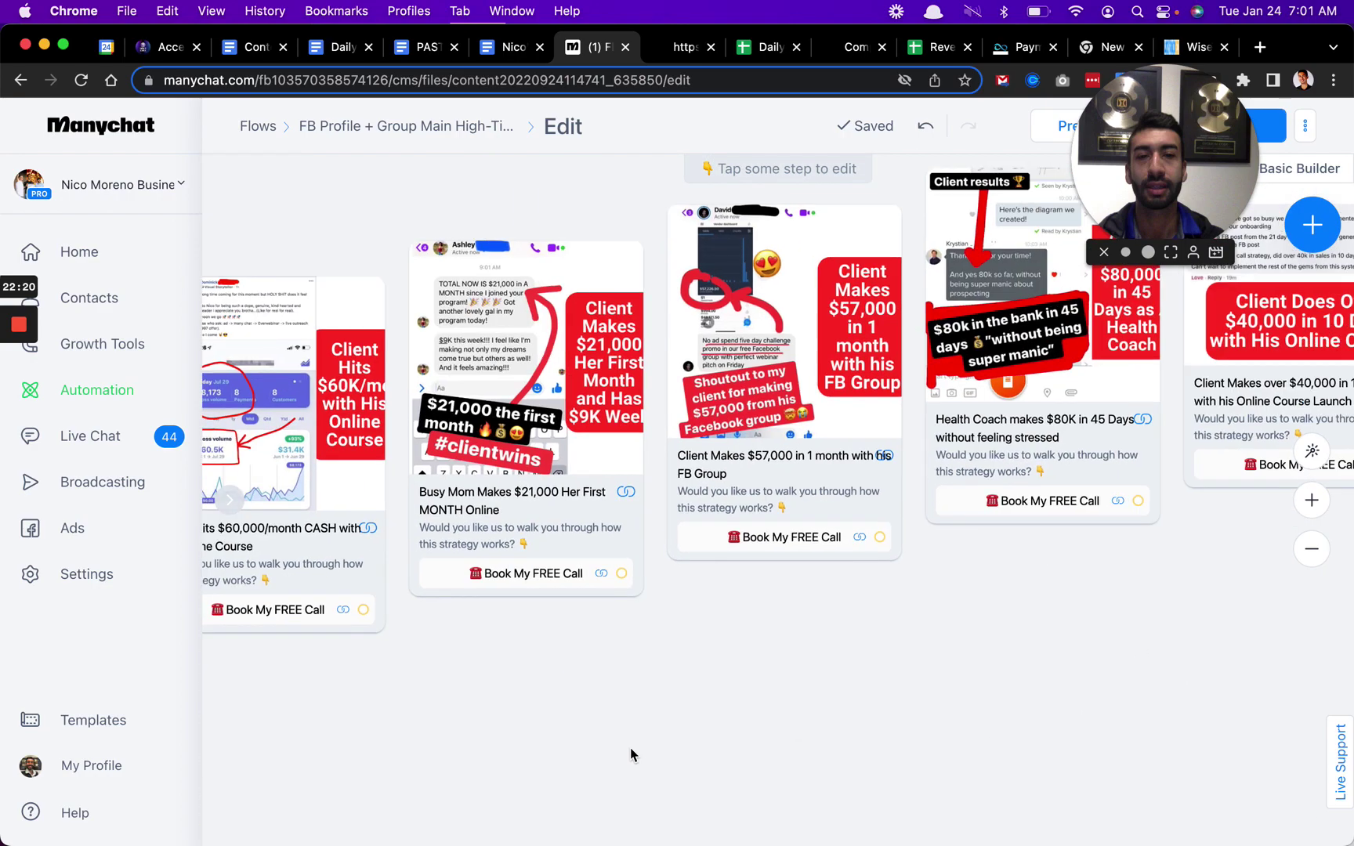
pyautogui.hscroll(-10, 394, 828)
pyautogui.scroll(-2, 394, 828)
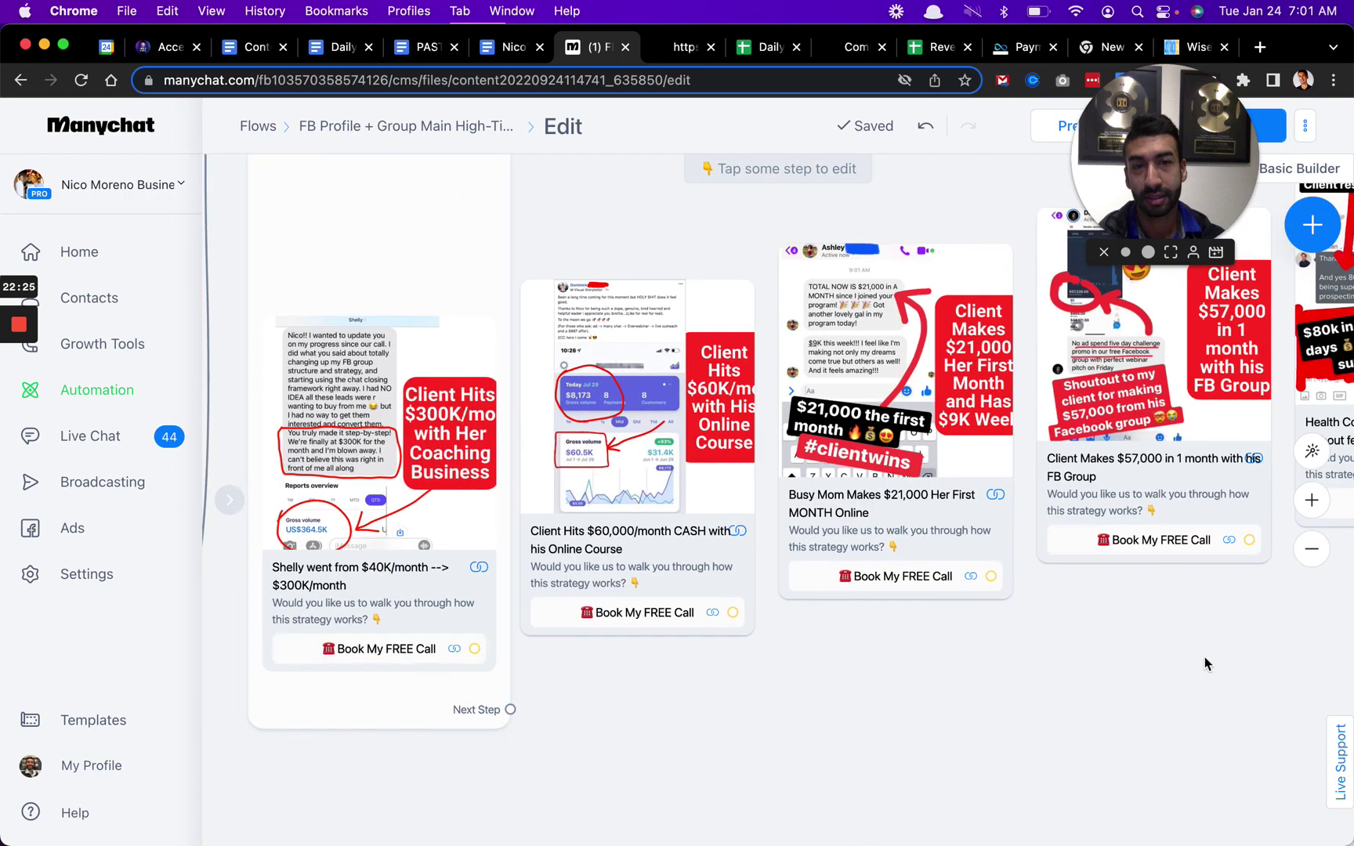
pyautogui.hscroll(10, 1205, 664)
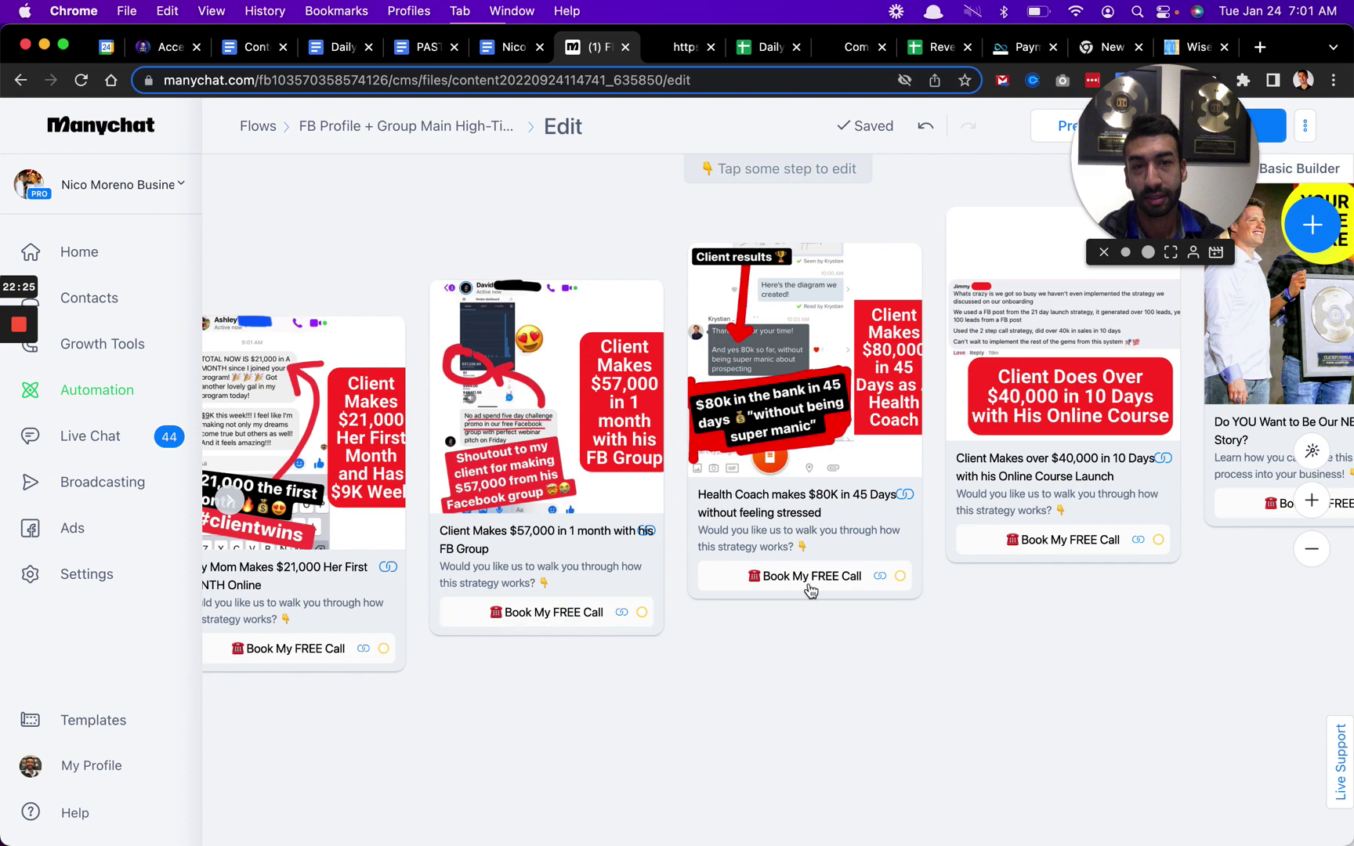
pyautogui.moveTo(1194, 680); pyautogui.dragTo(793, 759)
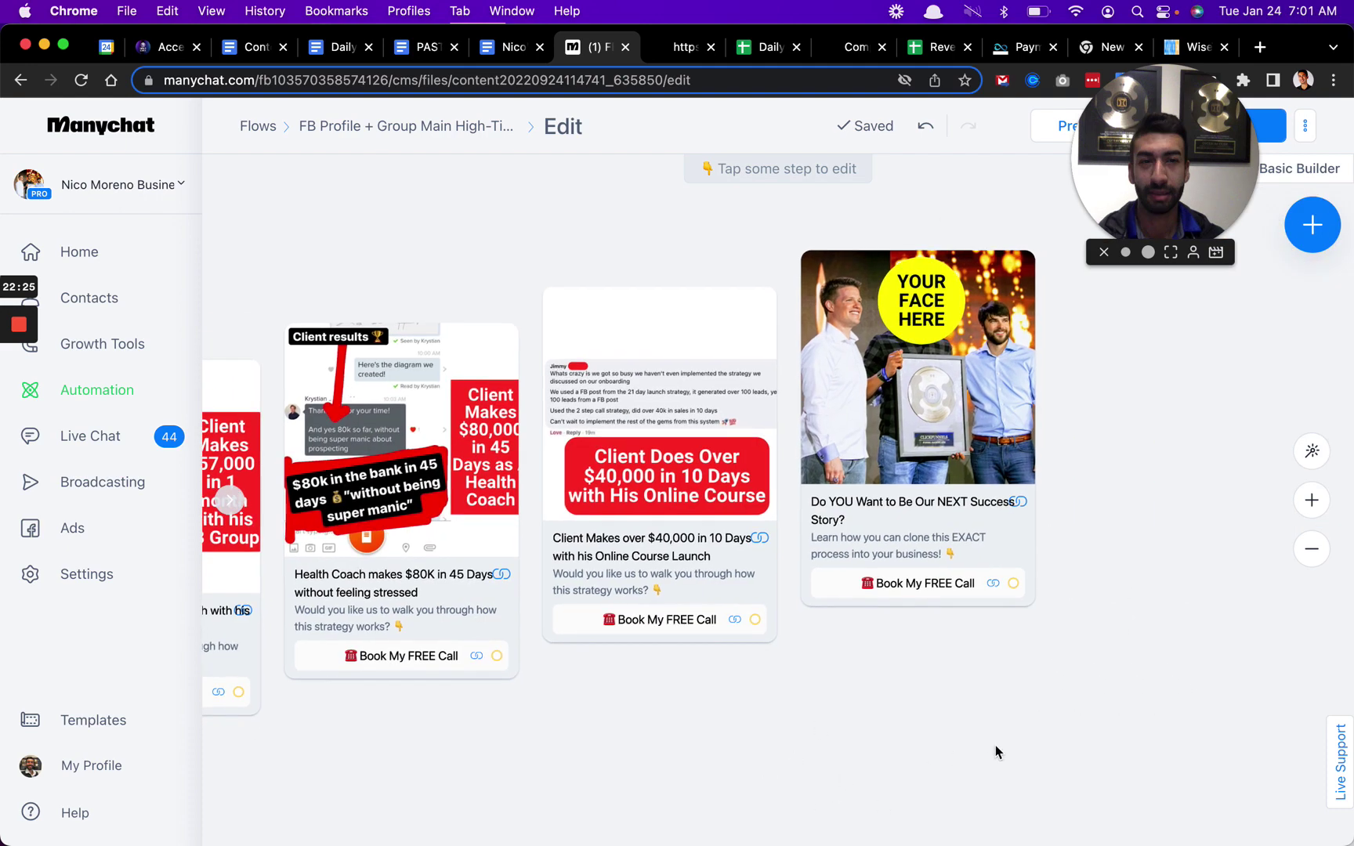
pyautogui.hscroll(-5, 1103, 734)
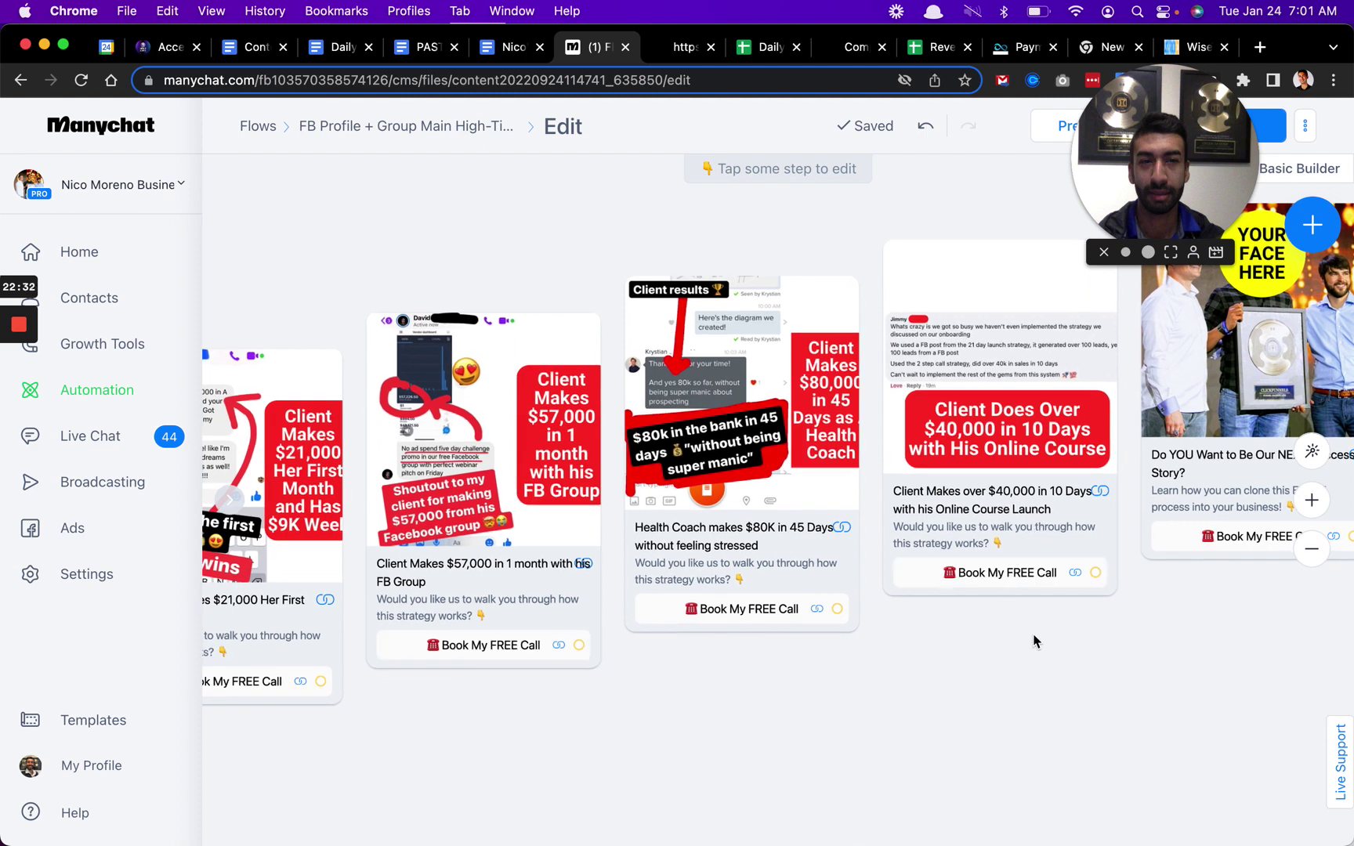
pyautogui.scroll(-2, 866, 678)
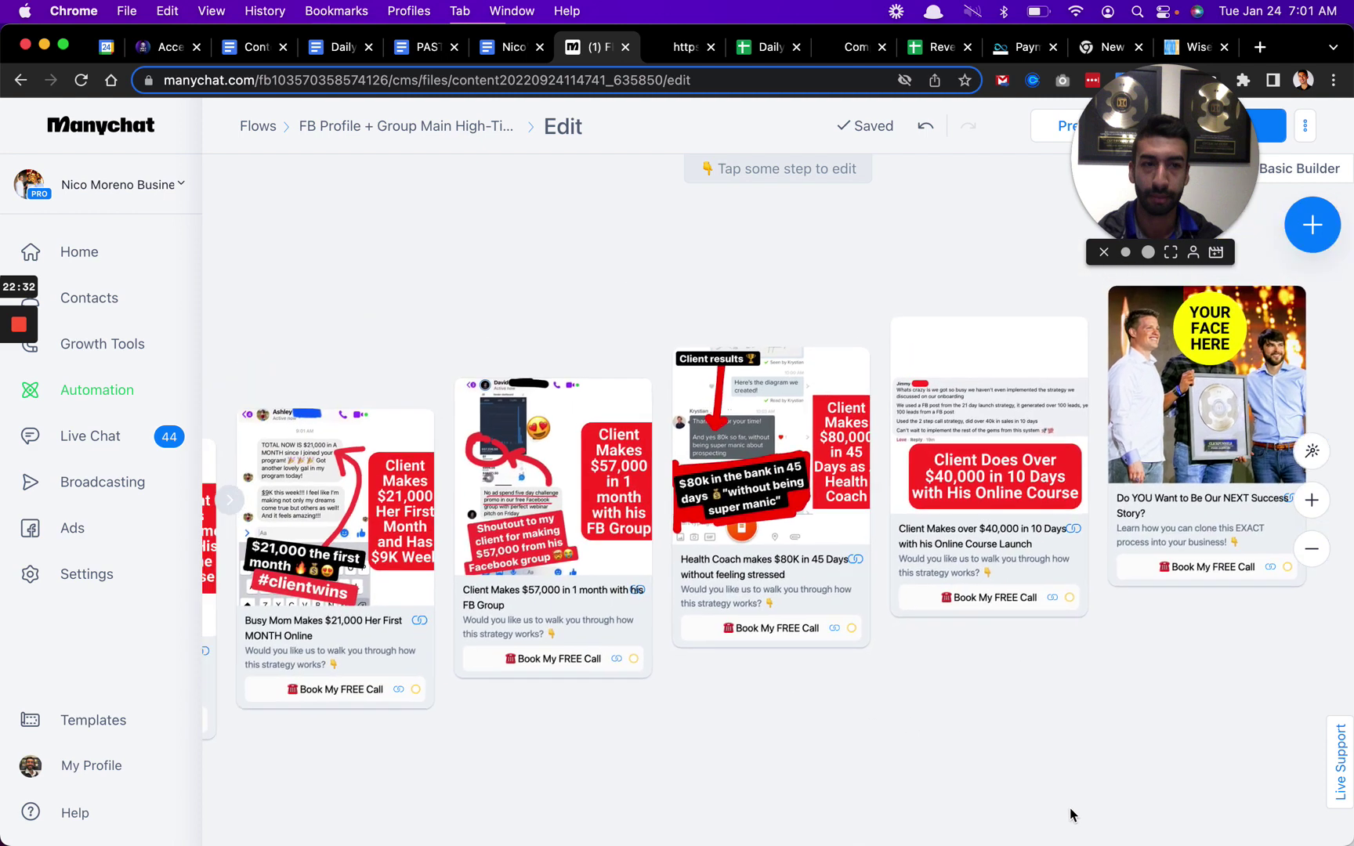
pyautogui.hscroll(-5, 1070, 810)
pyautogui.hscroll(-5, 815, 408)
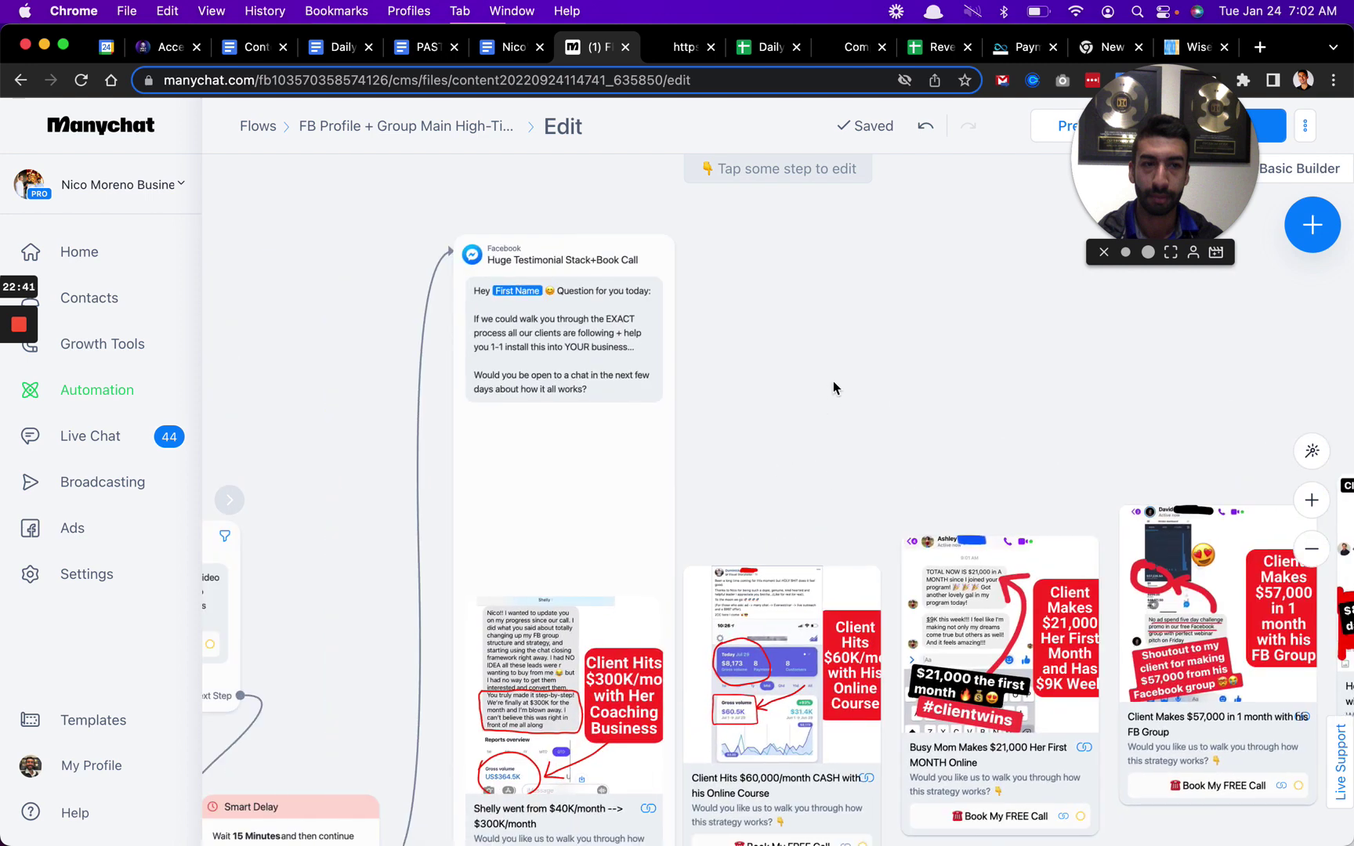
pyautogui.hscroll(-5, 985, 364)
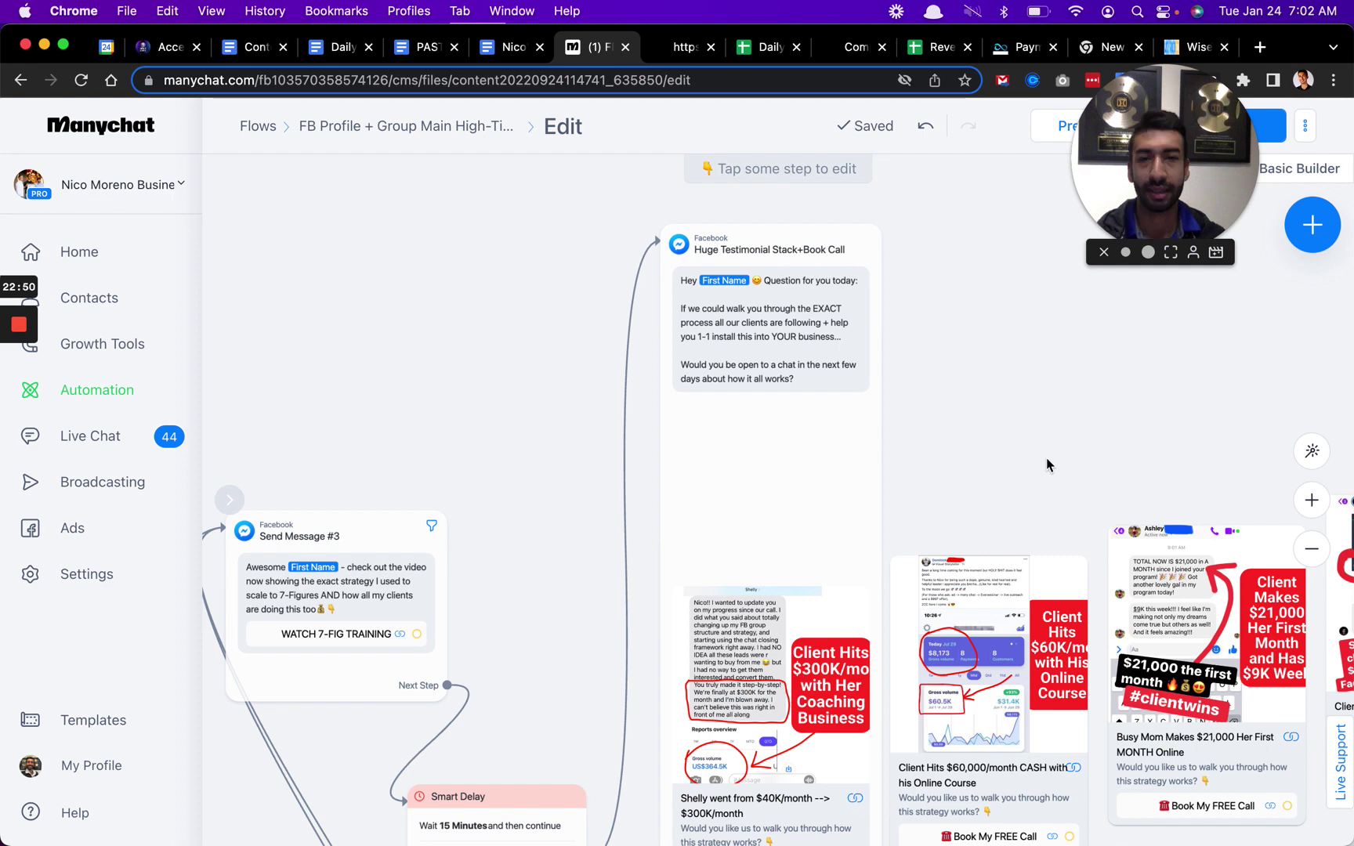
pyautogui.scroll(-1, 1051, 464)
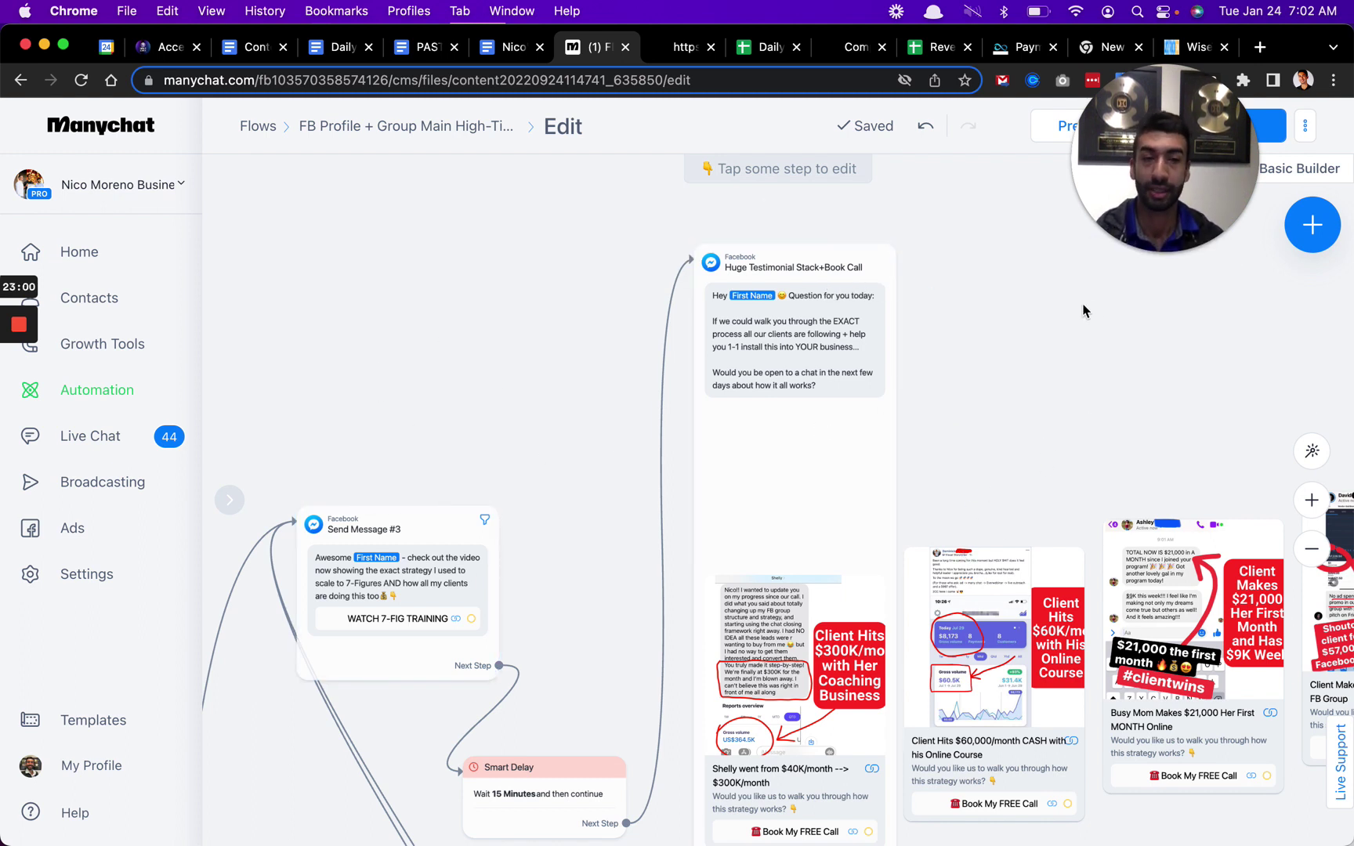
pyautogui.hscroll(10, 544, 342)
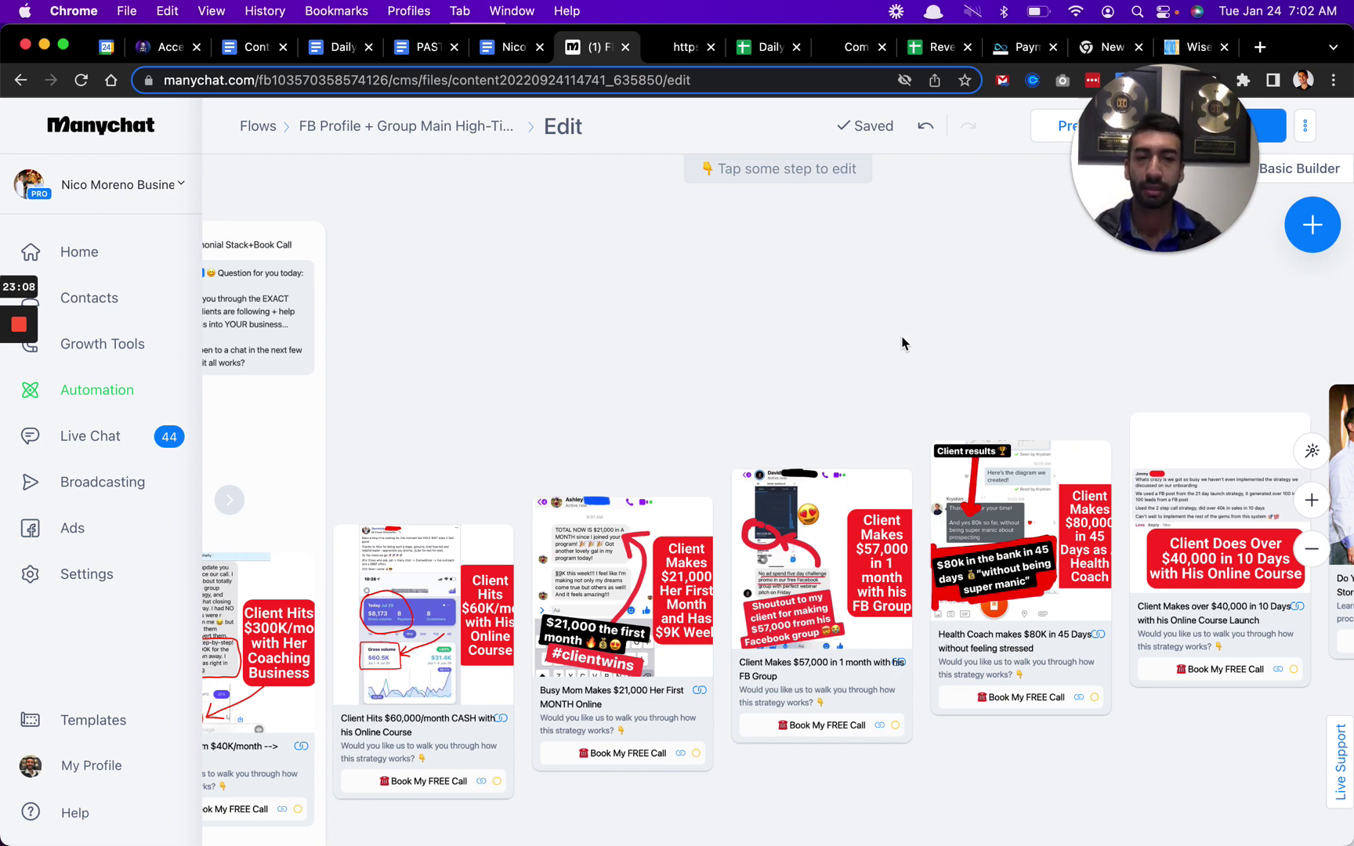
pyautogui.scroll(-2, 666, 345)
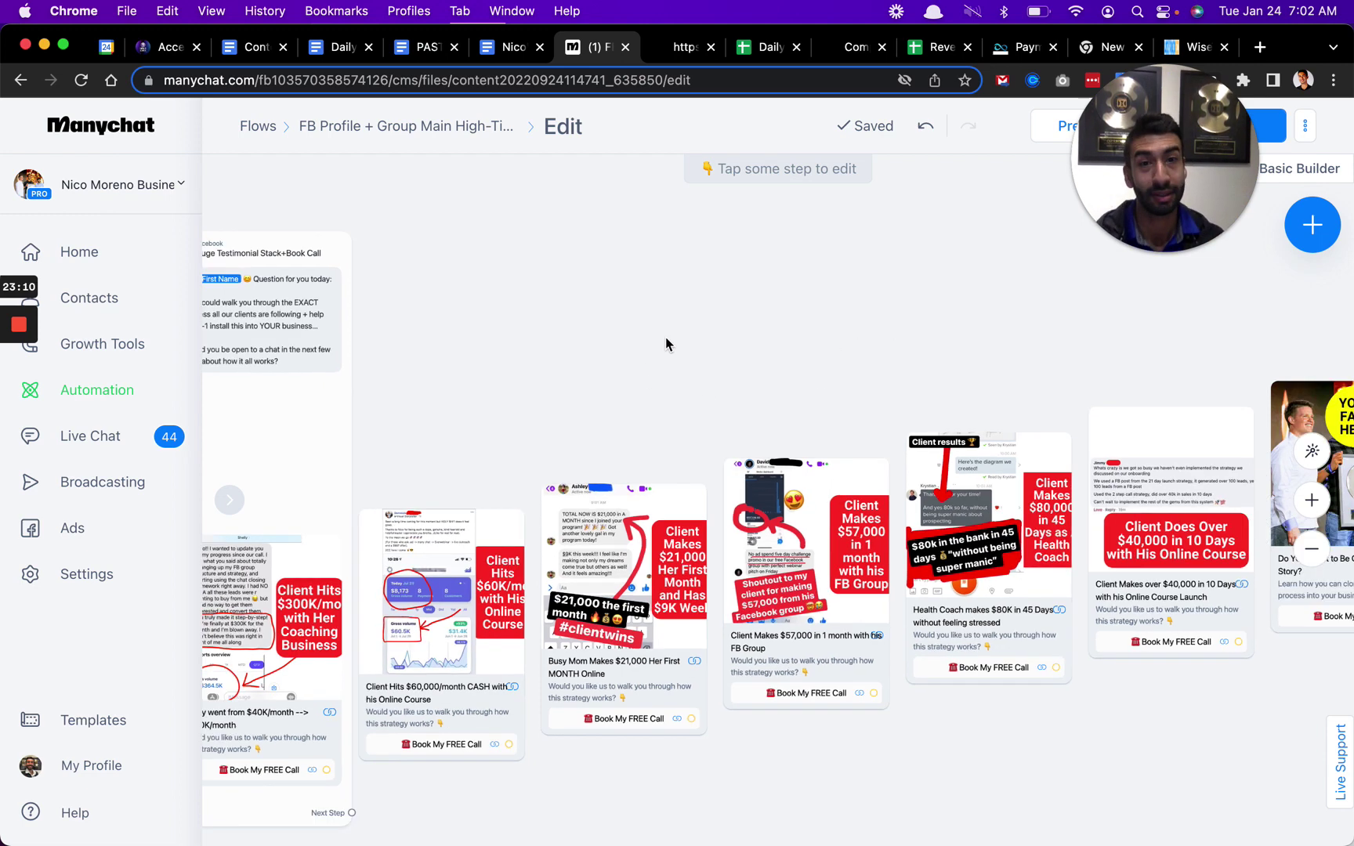
pyautogui.moveTo(436, 291); pyautogui.dragTo(990, 375)
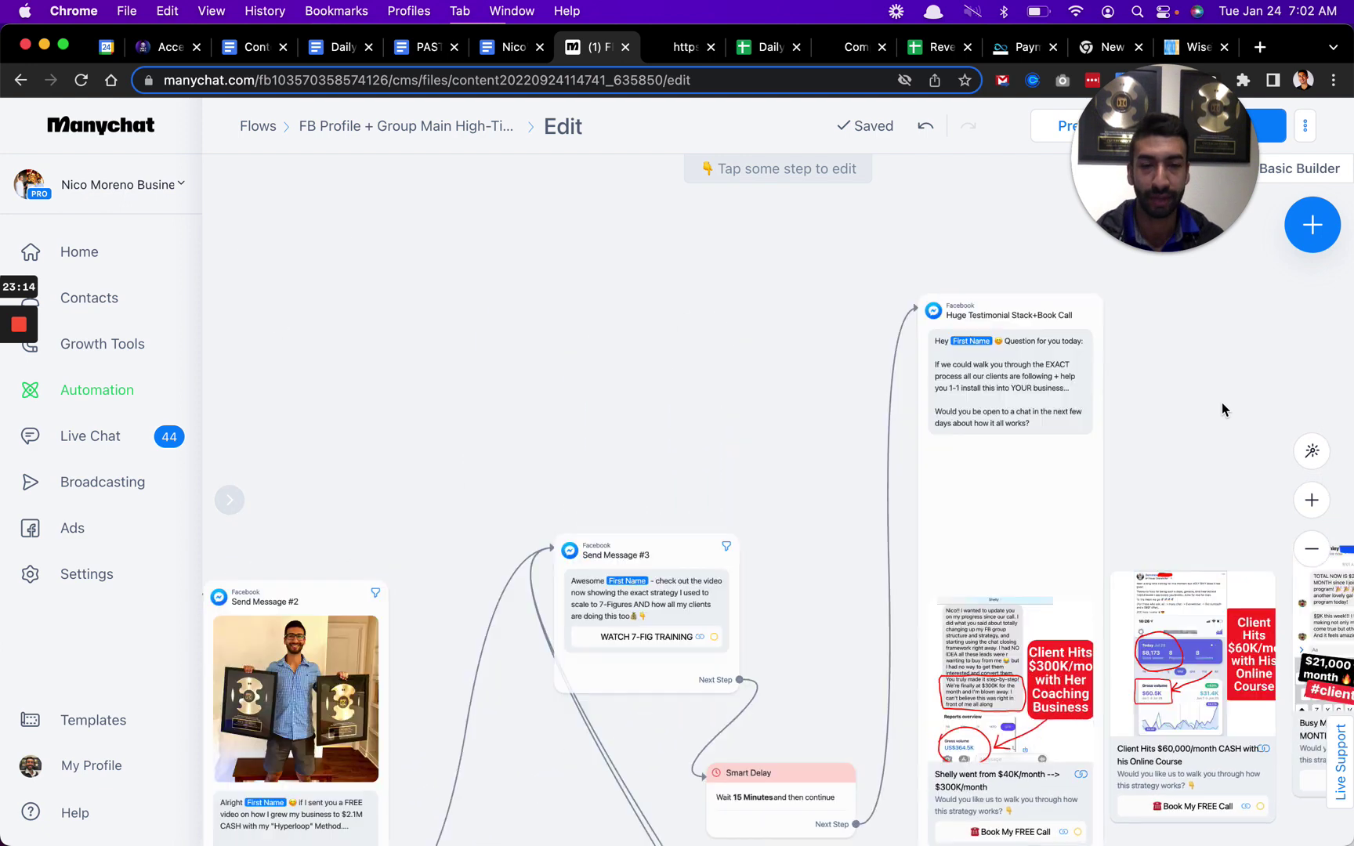
pyautogui.moveTo(1027, 430); pyautogui.dragTo(1096, 376)
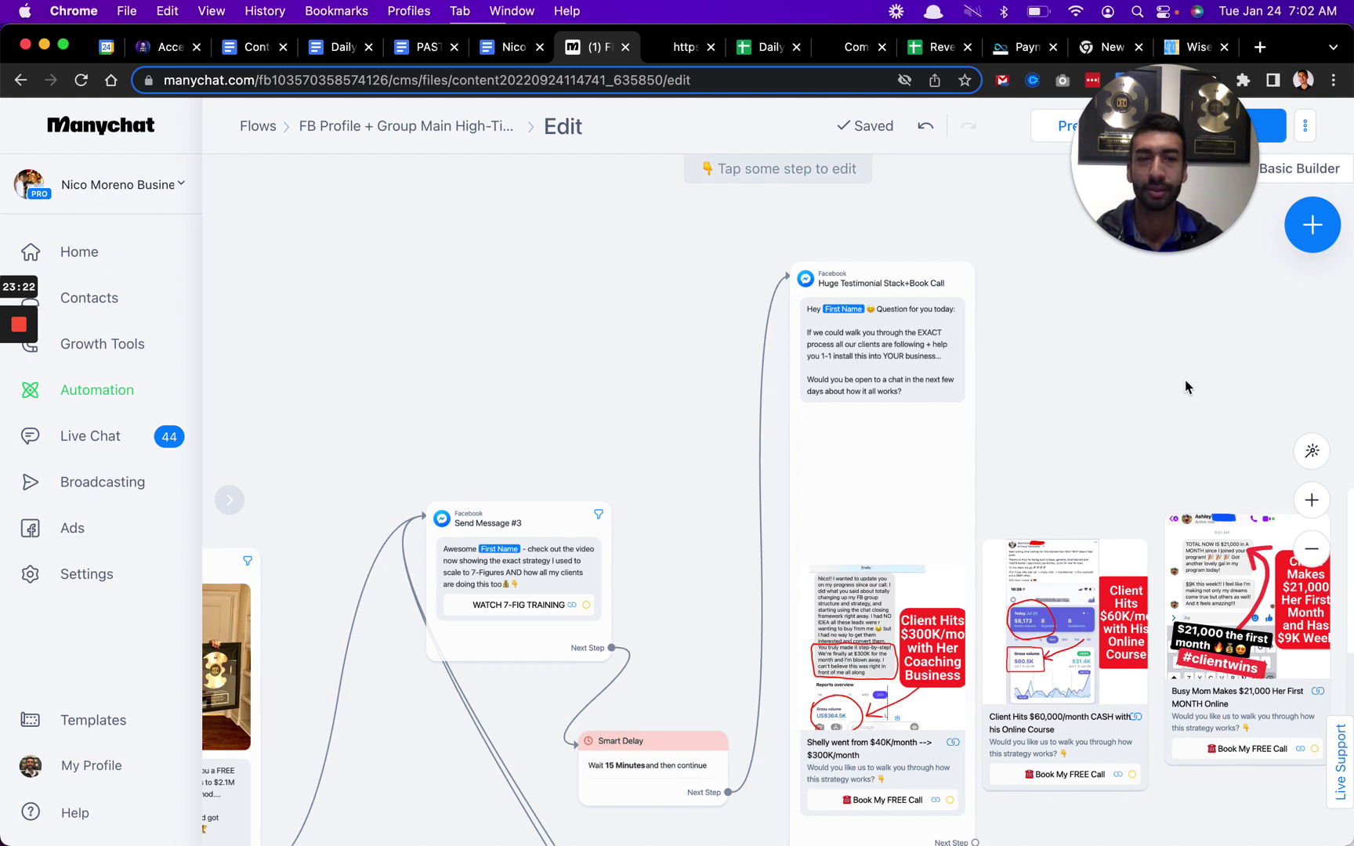
pyautogui.scroll(-5, 1186, 387)
# Zoom the canvas out until the whole call flow fits on screen.
pyautogui.hscroll(-3, 827, 382)
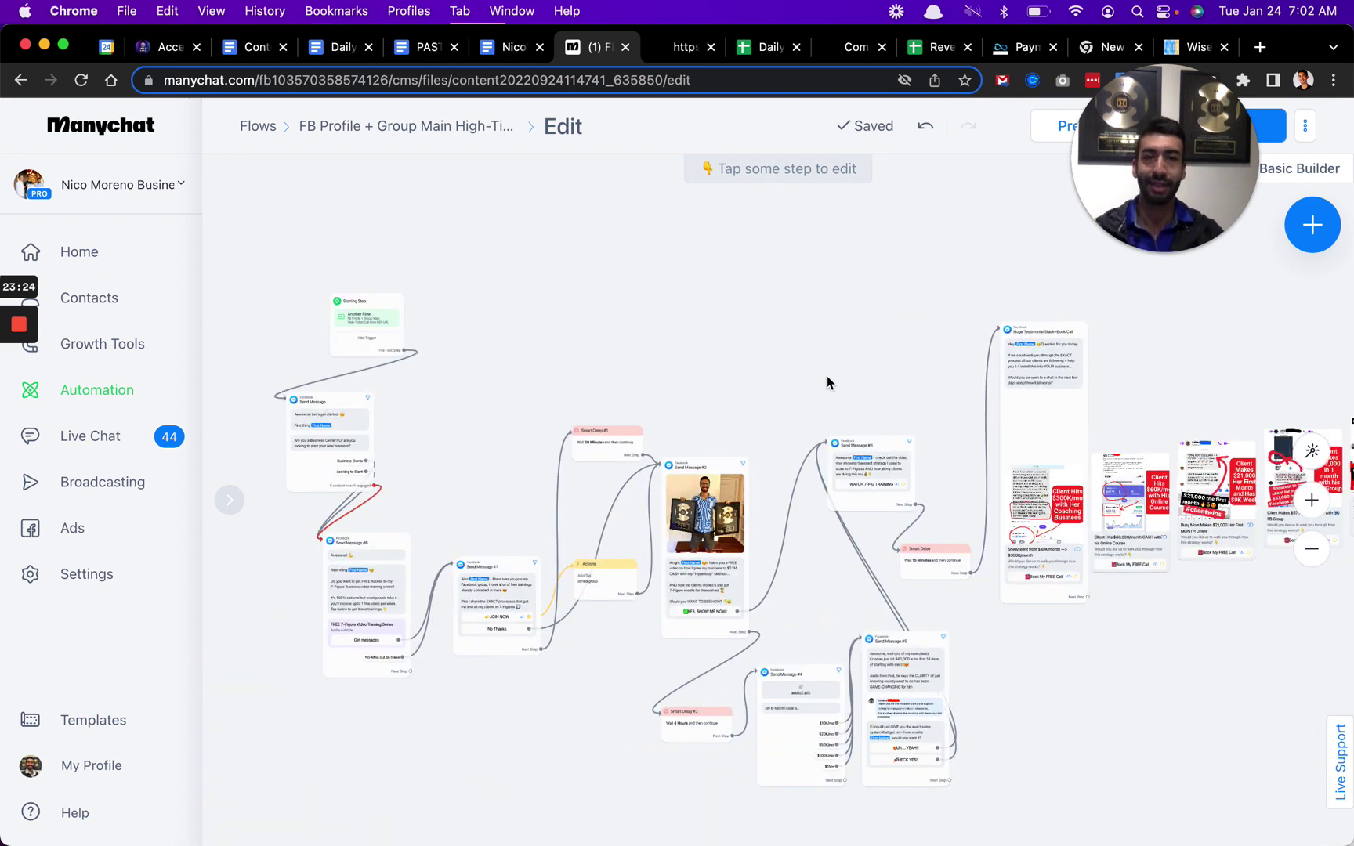